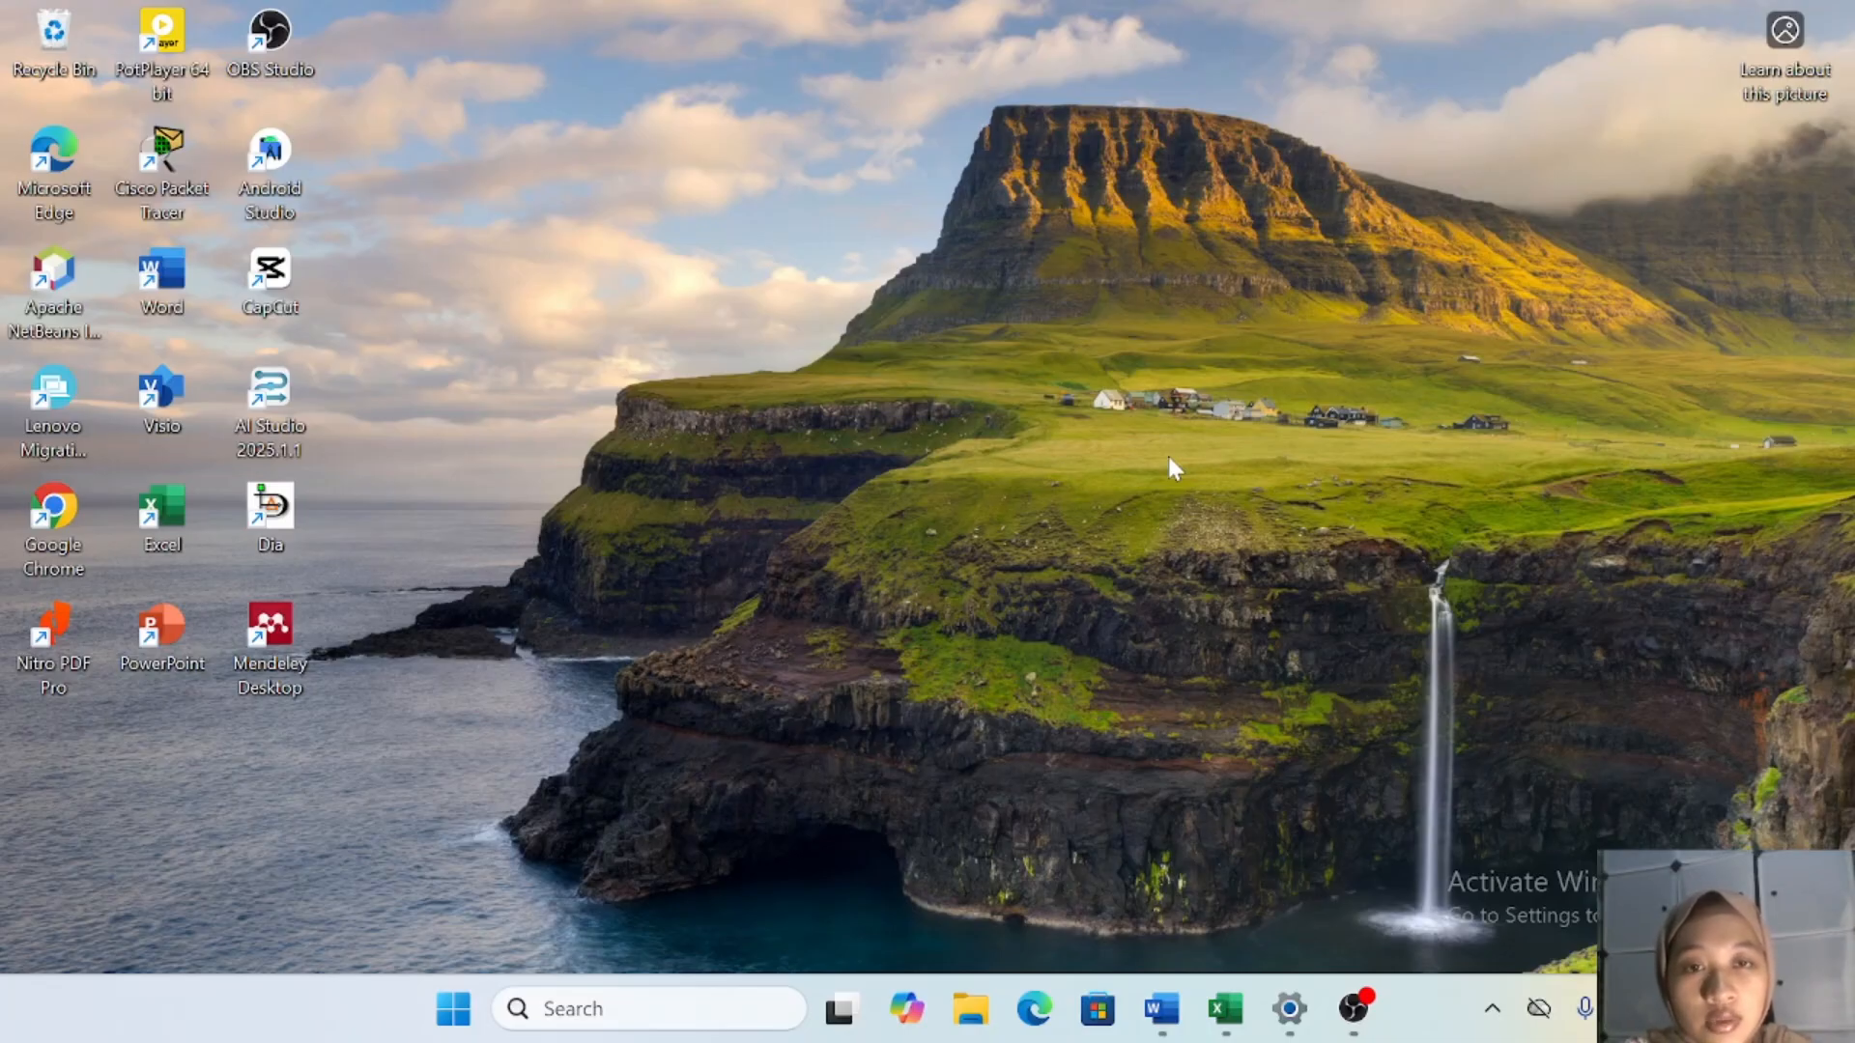
Switch to the FORECASTING document in Word and read the simple definition of linear regression and the "Tarif Taksi" analogy.
left_click(1159, 1008)
scroll(930, 618, "down", 3)
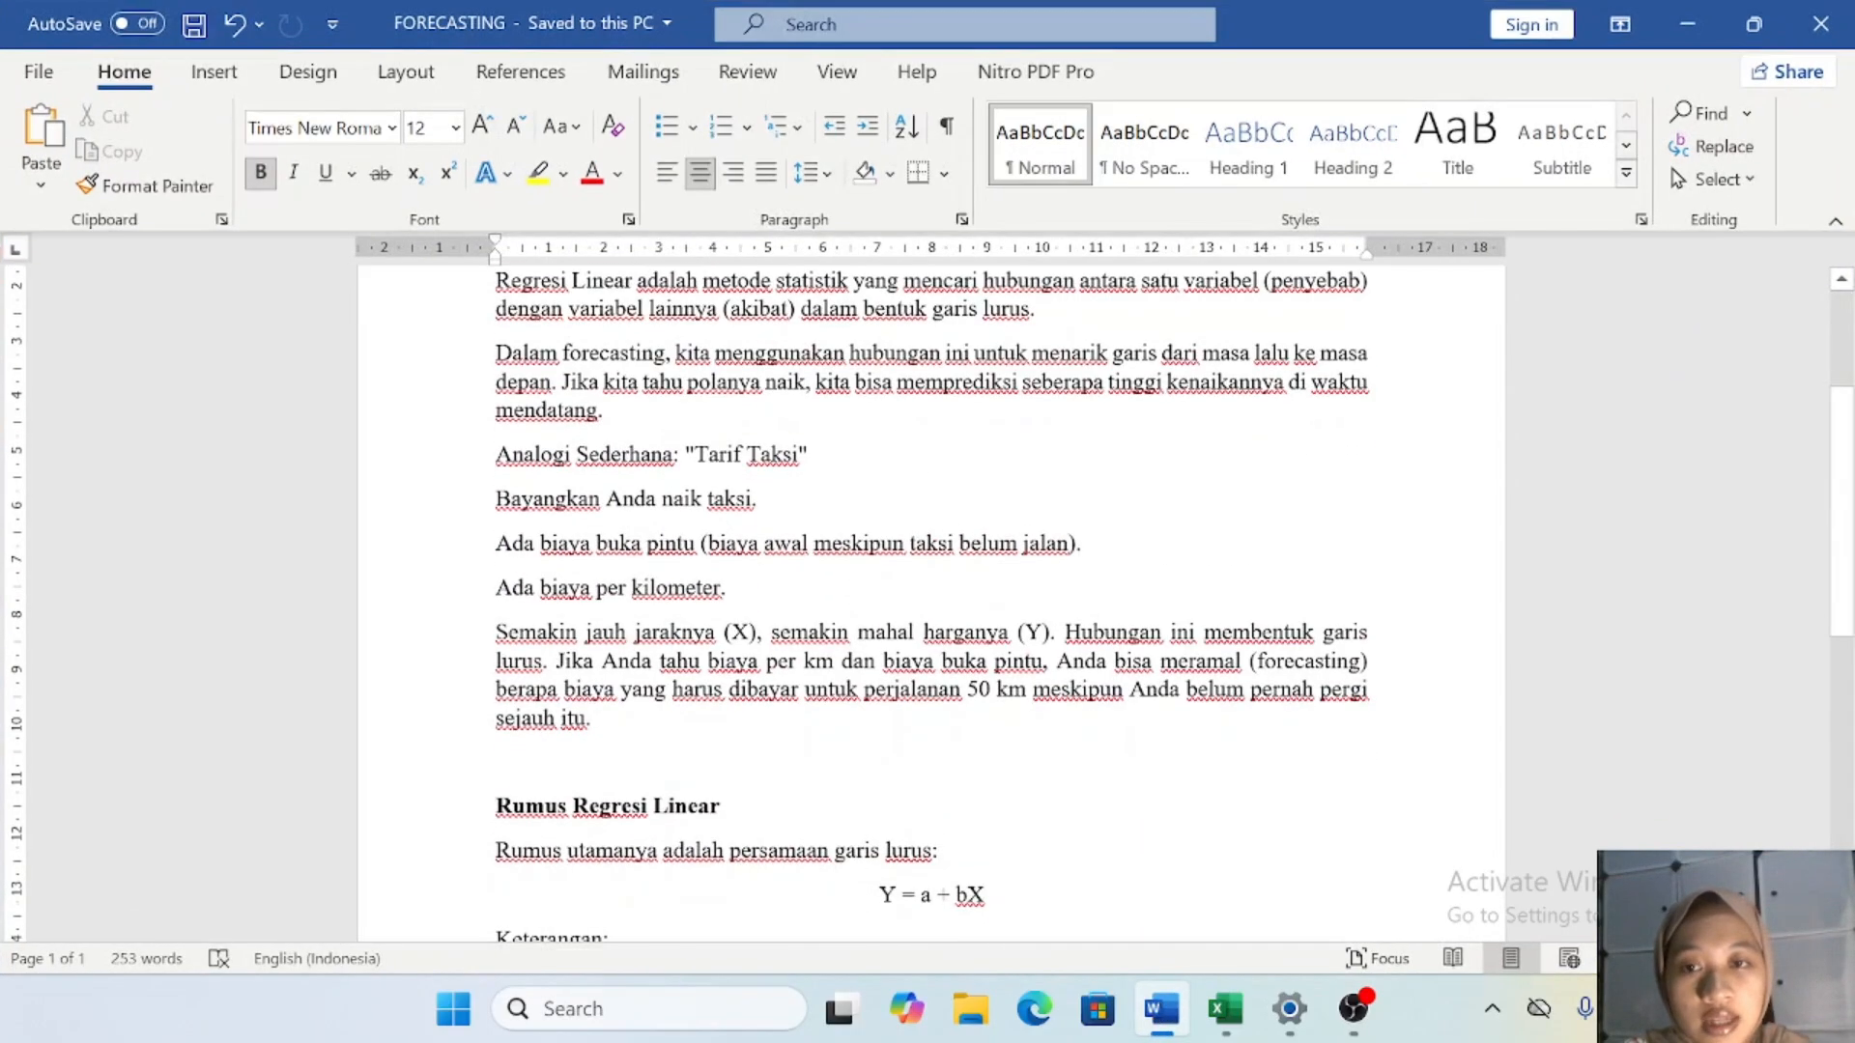
scroll(931, 618, "up", 2)
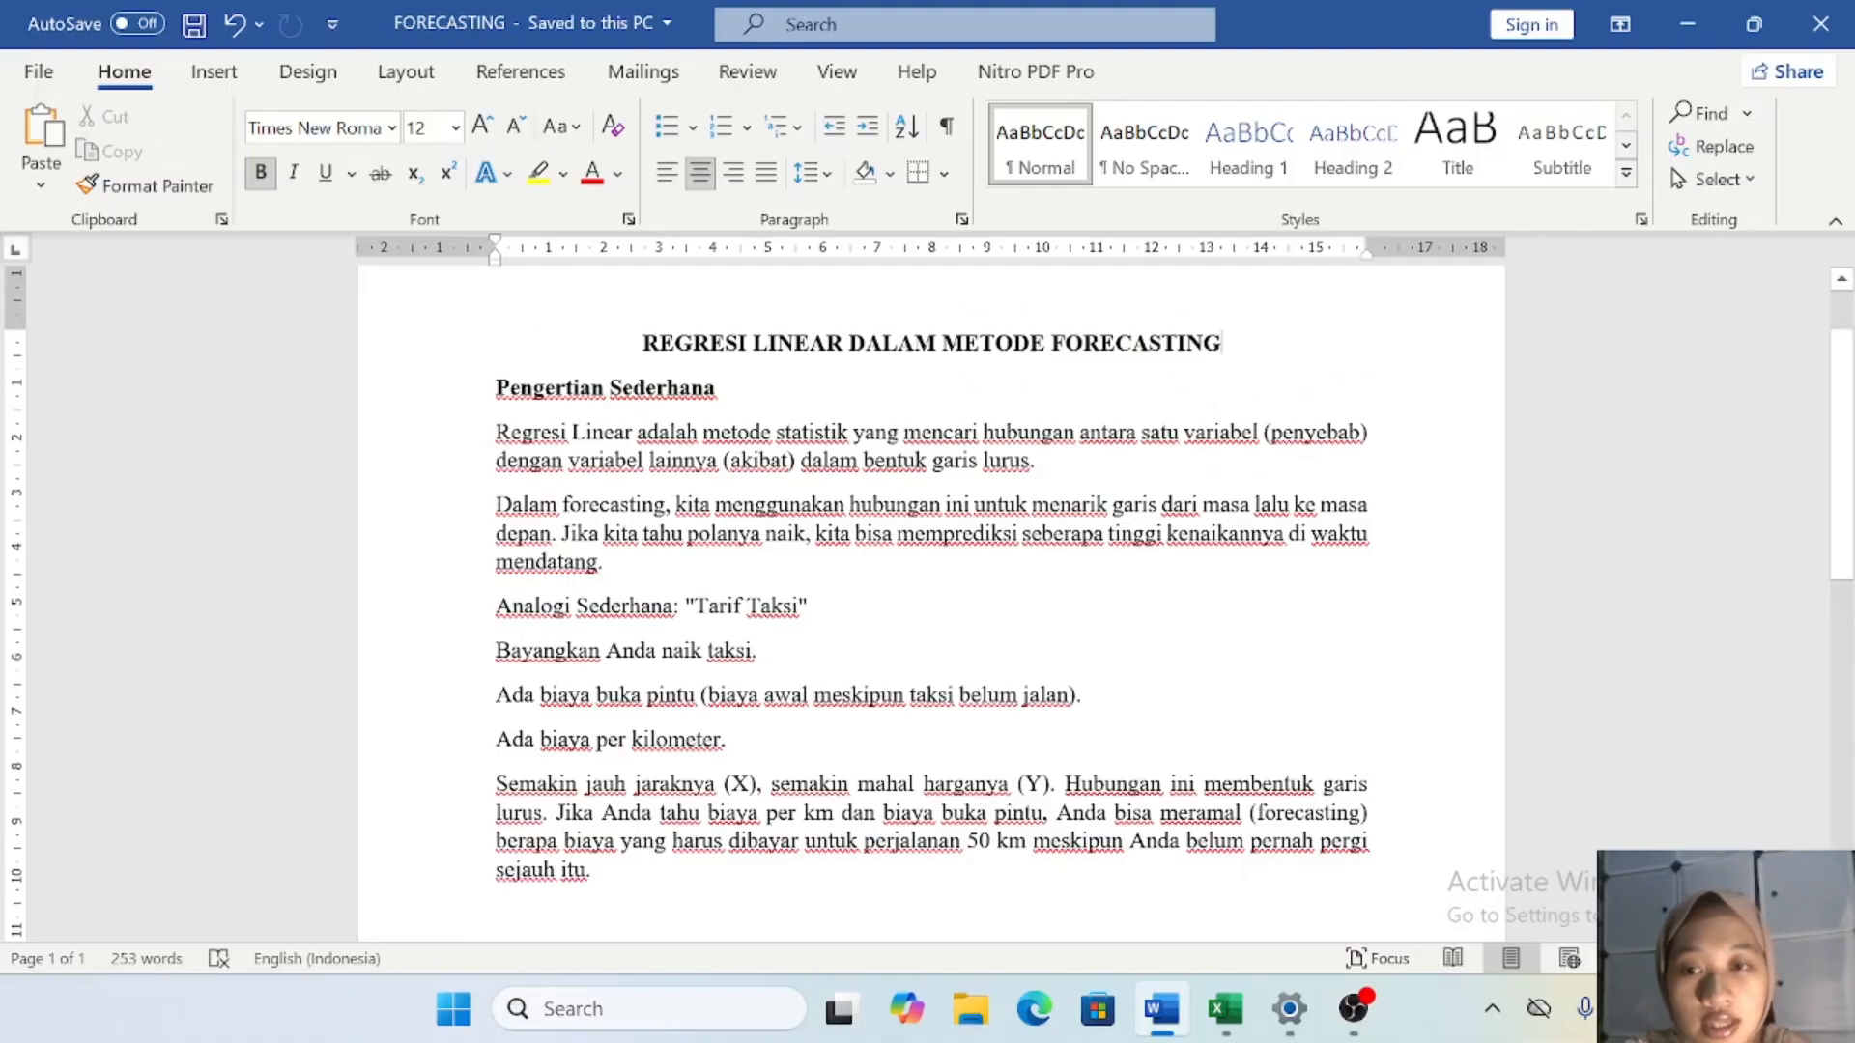
scroll(930, 599, "down", 3)
scroll(930, 599, "up", 1)
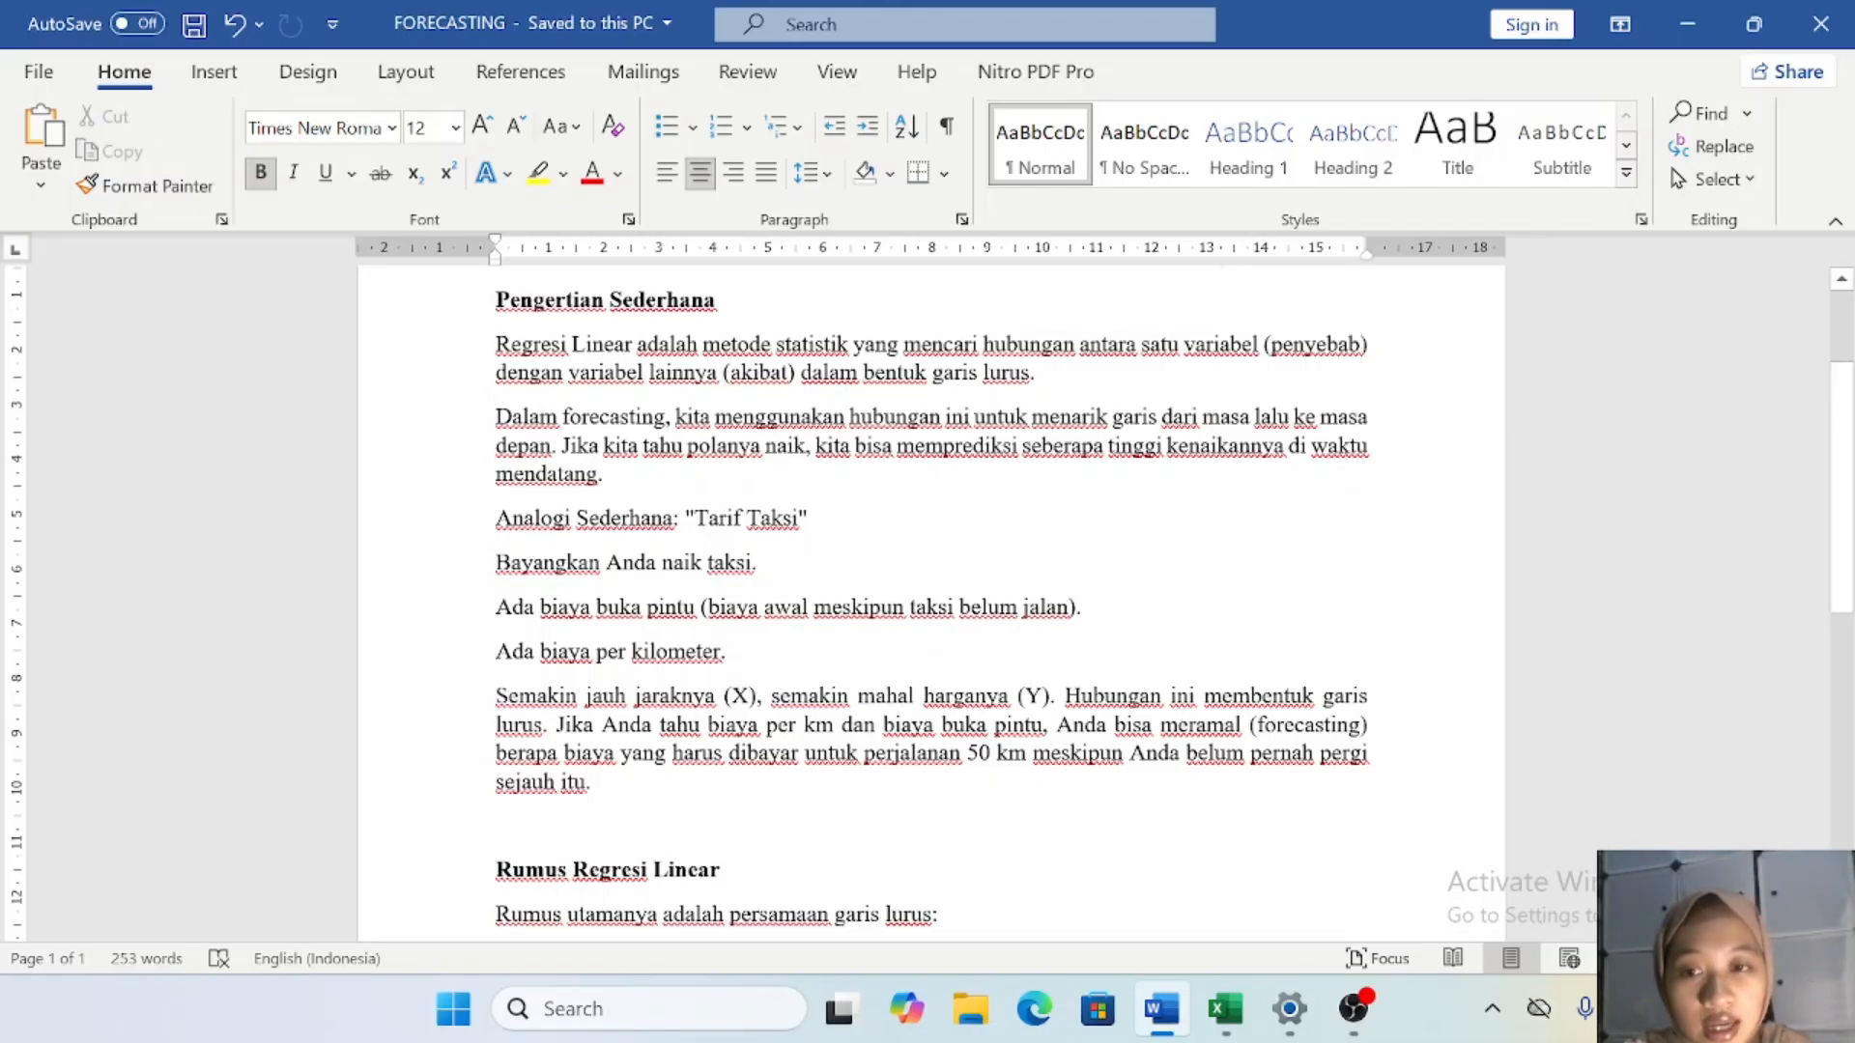
scroll(931, 609, "down", 1)
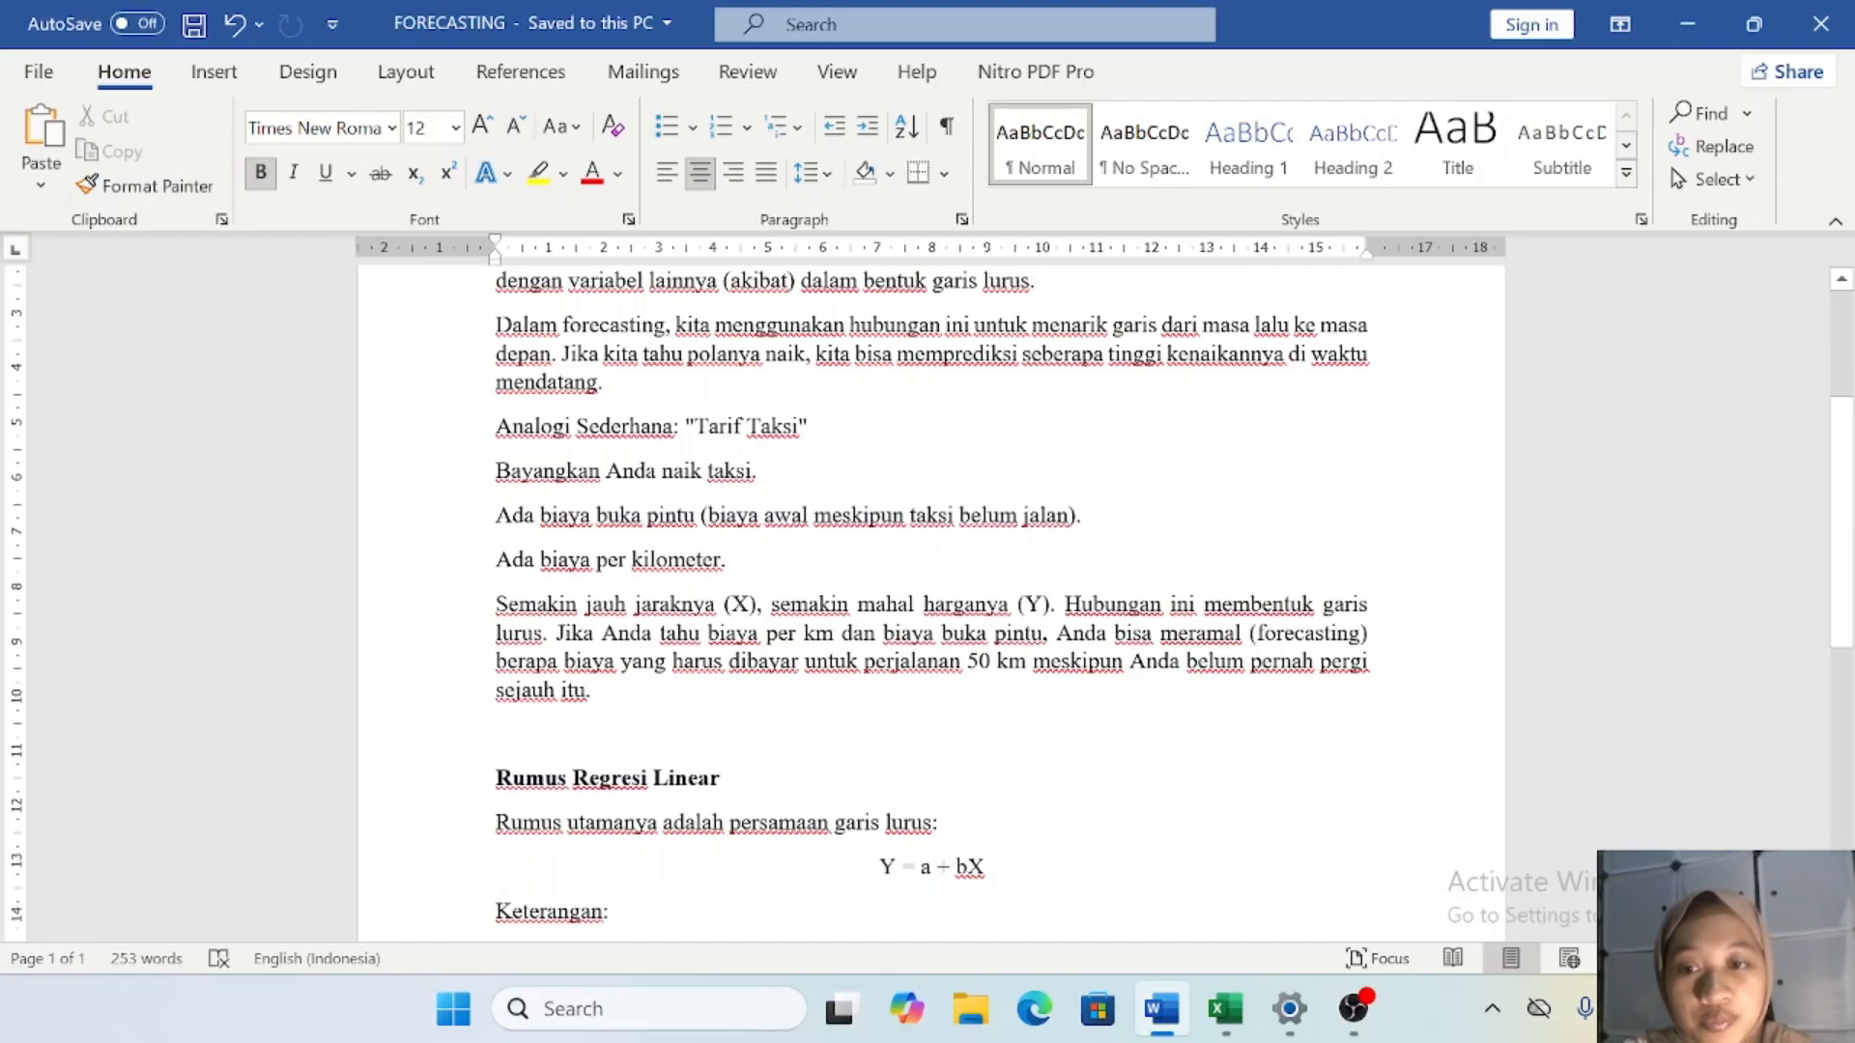
scroll(931, 609, "down", 1)
scroll(931, 609, "up", 1)
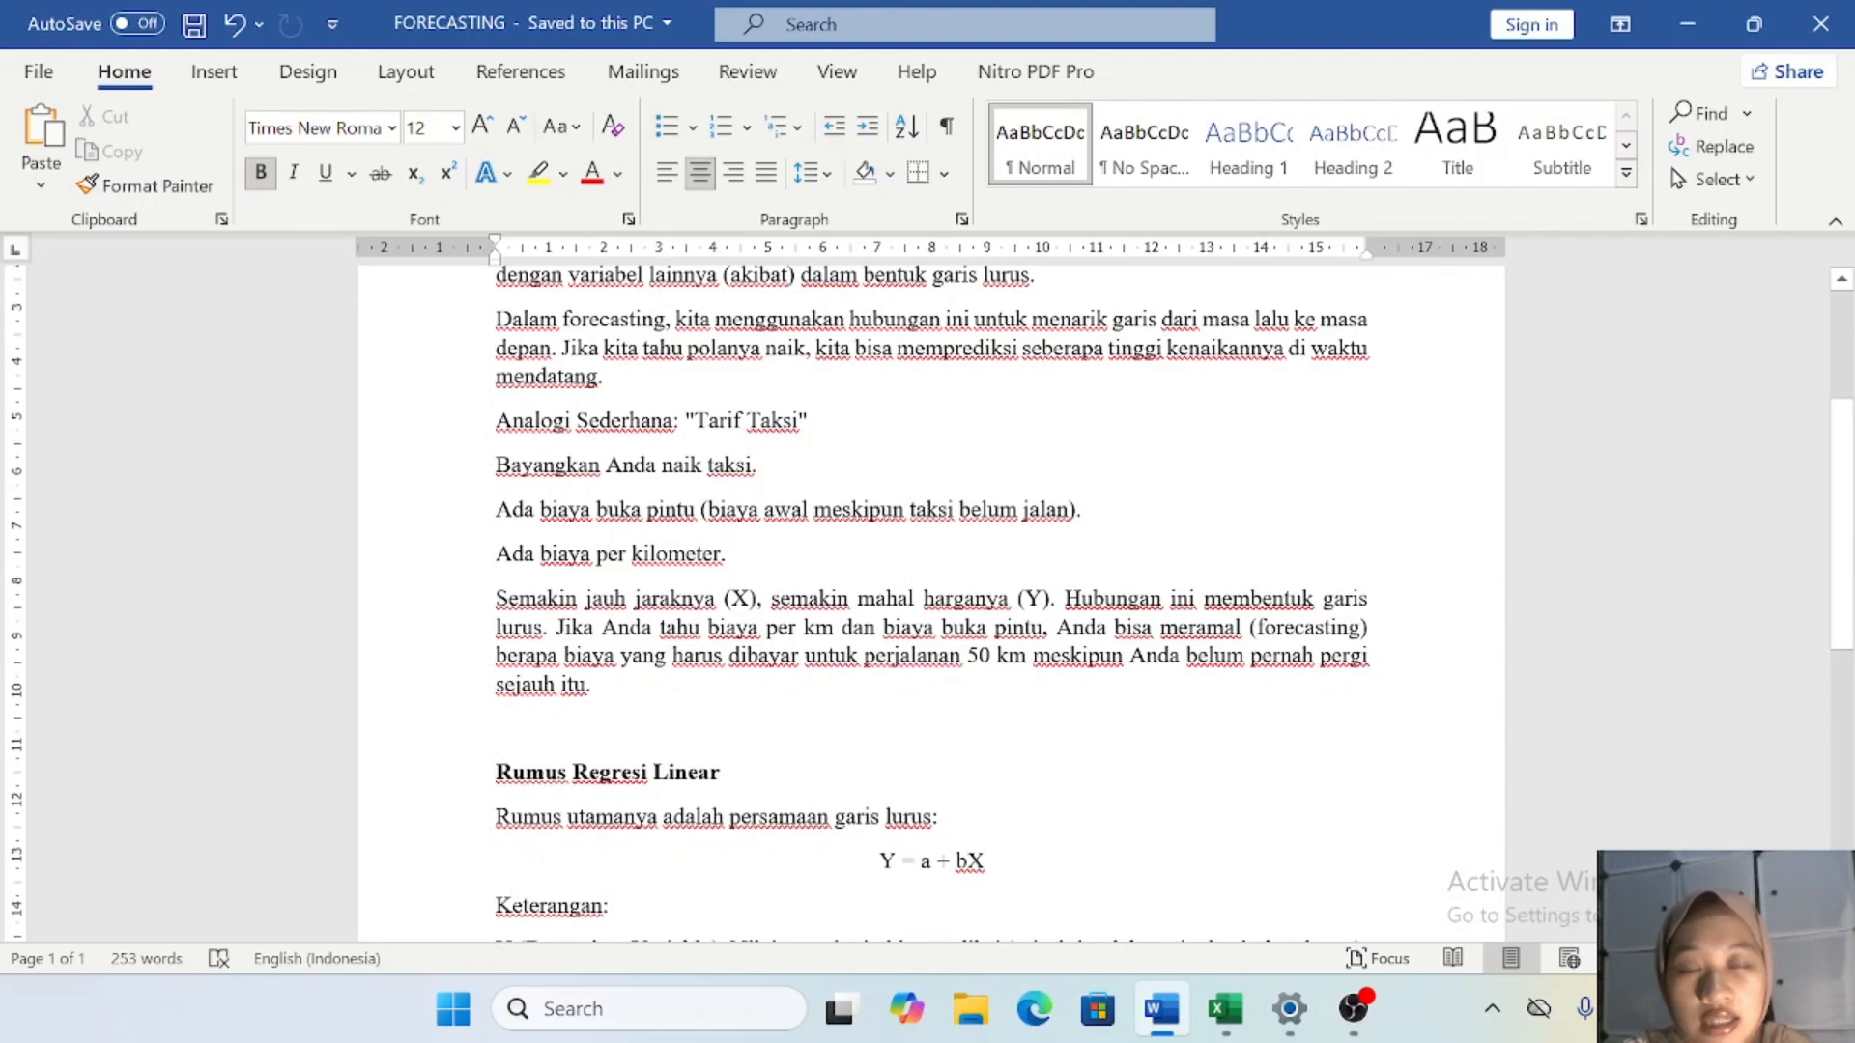
scroll(931, 599, "down", 3)
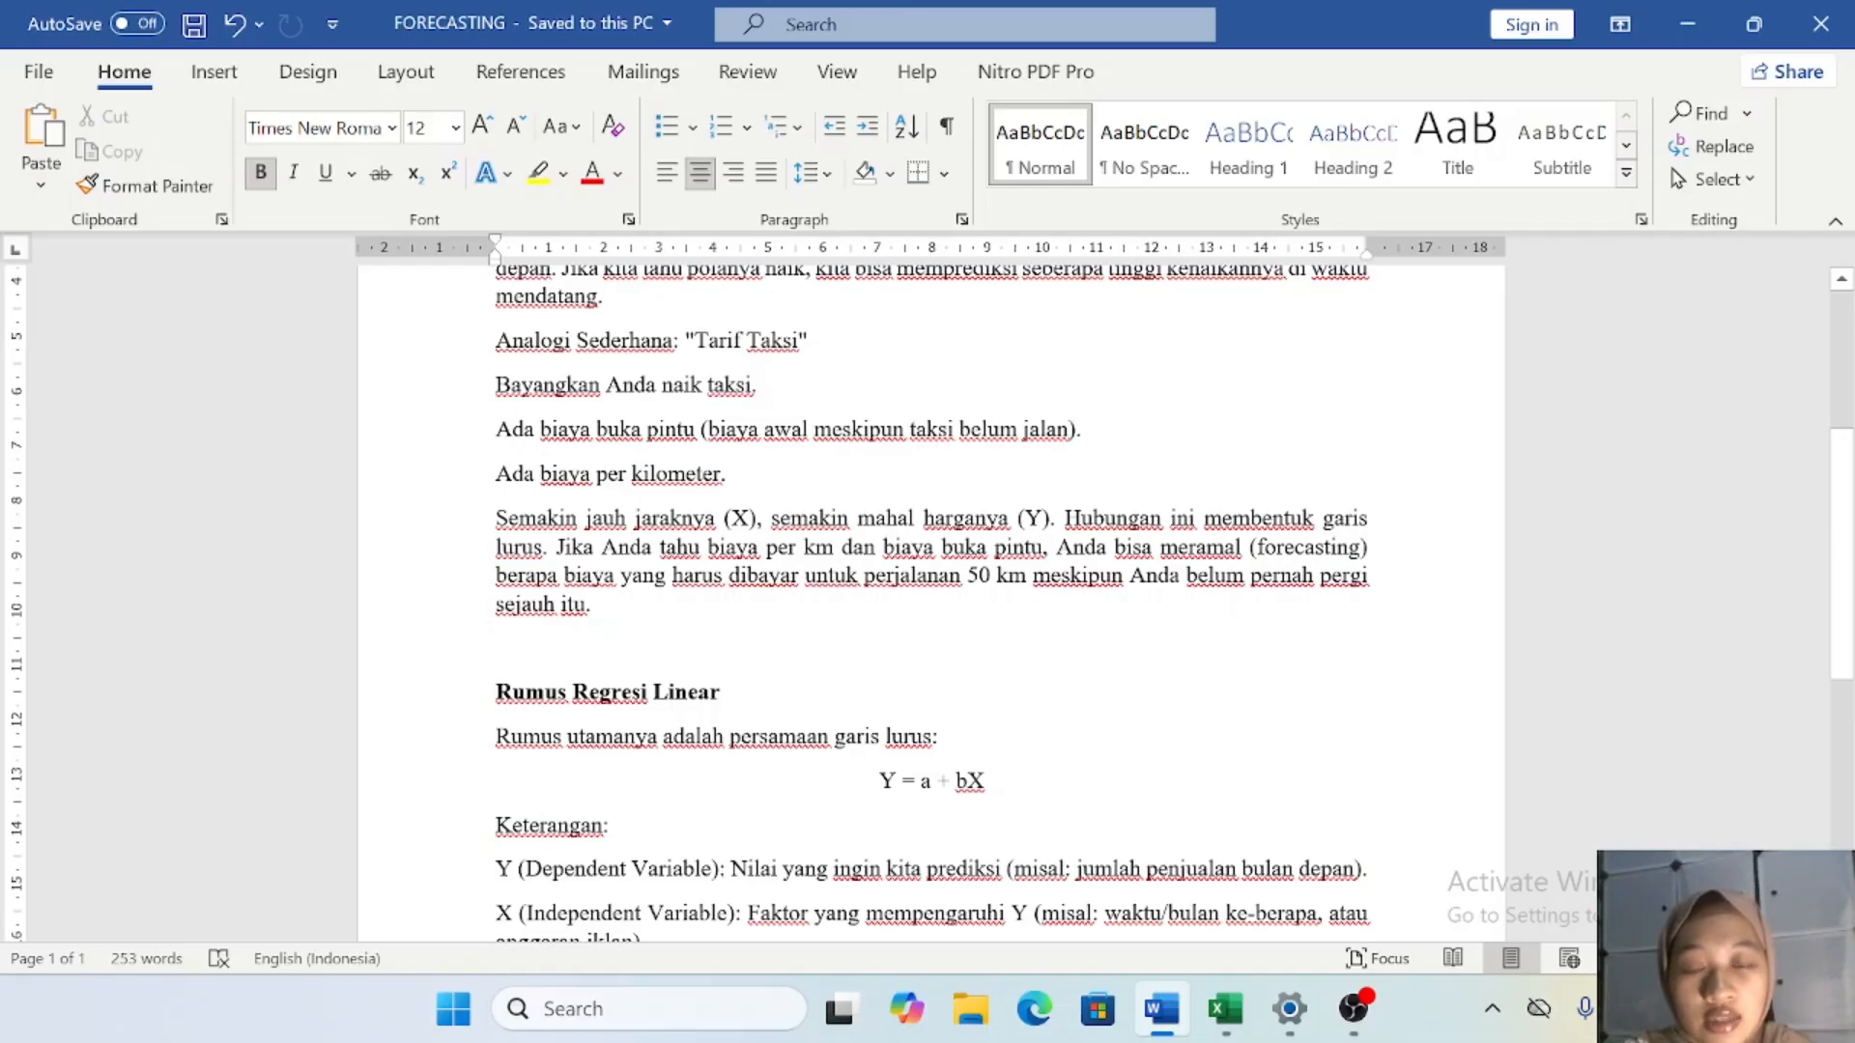
scroll(932, 599, "up", 3)
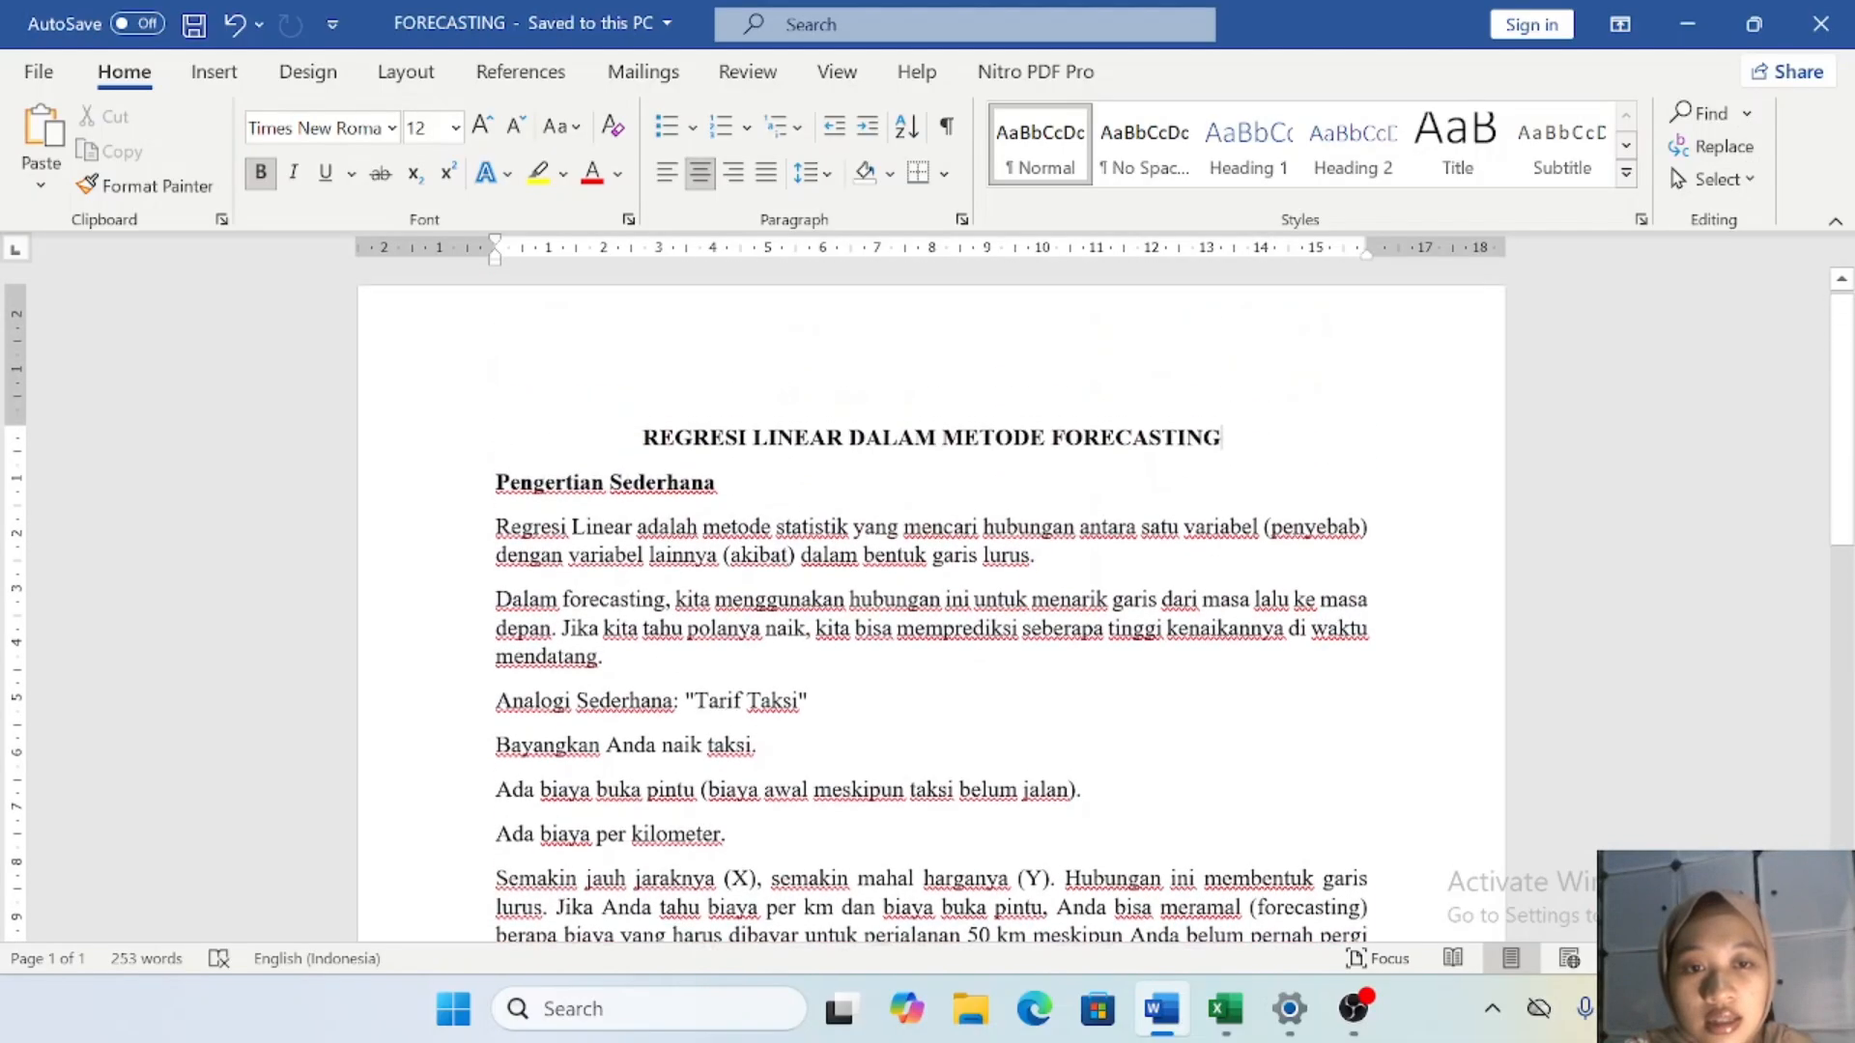
scroll(931, 599, "down", 3)
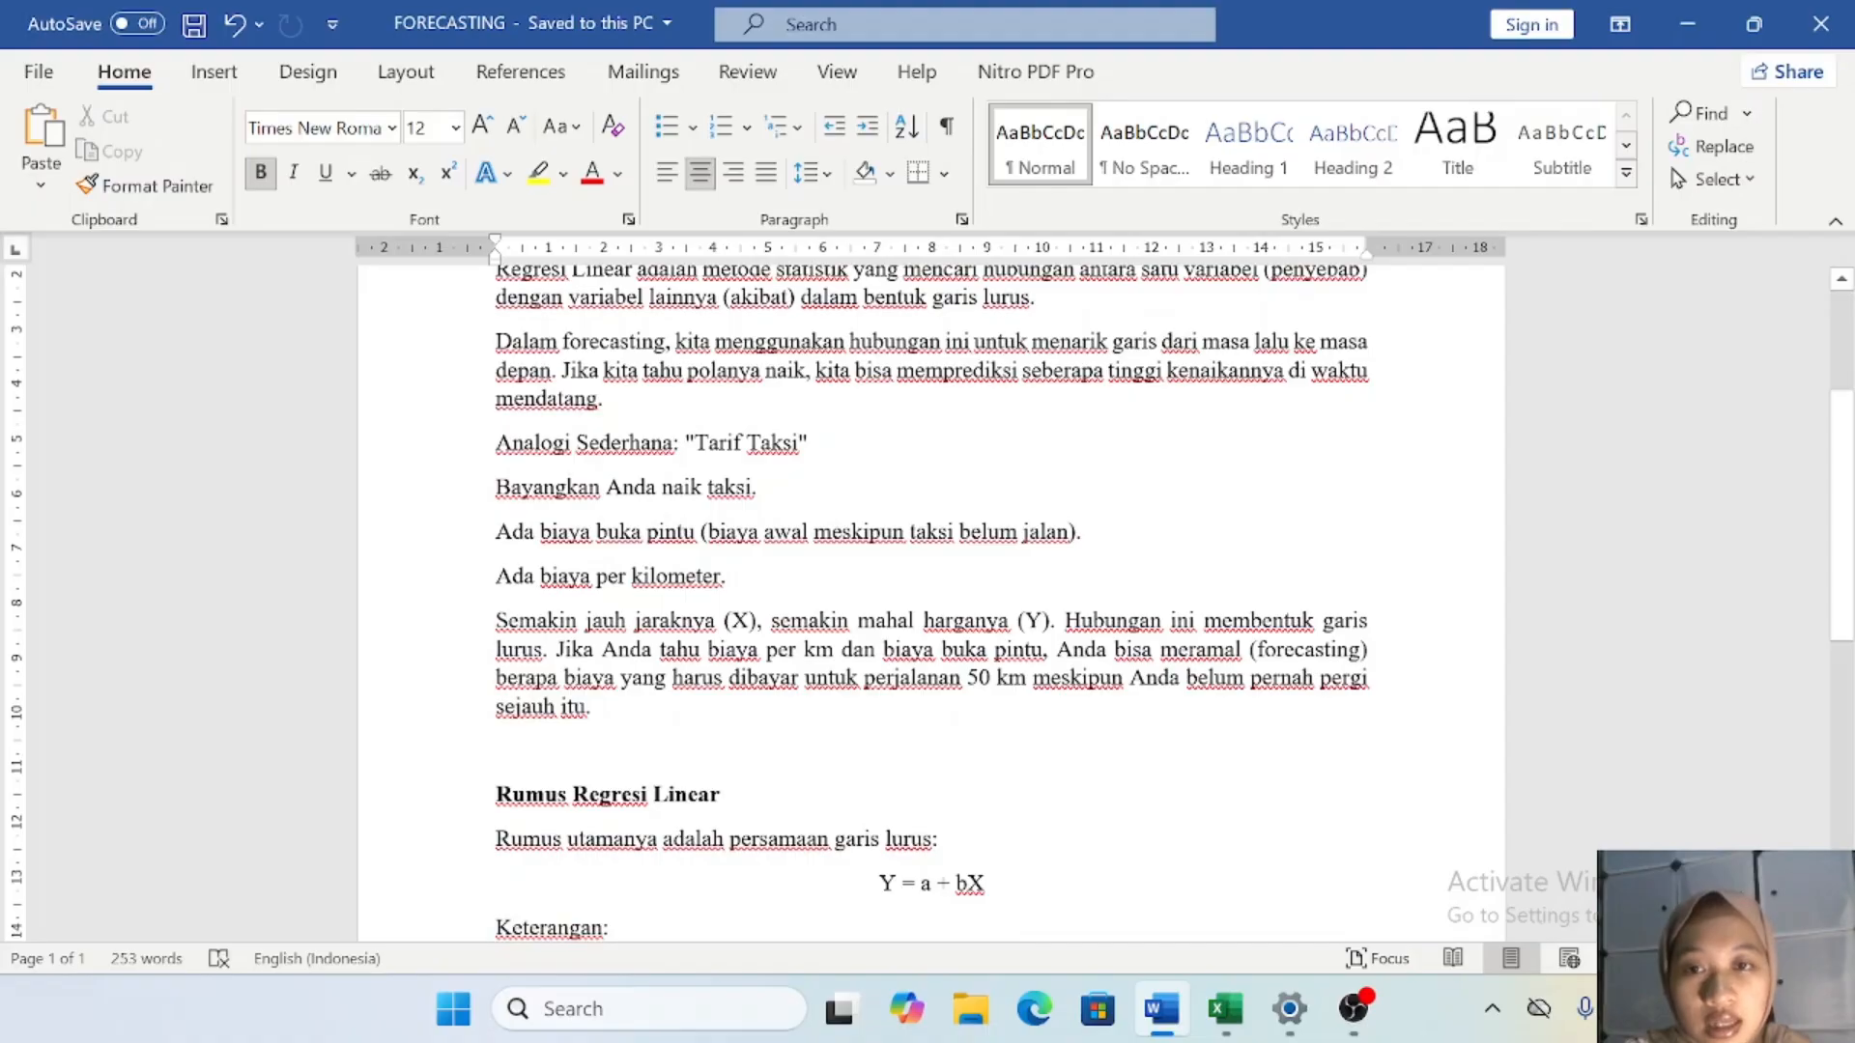
scroll(931, 599, "down", 1)
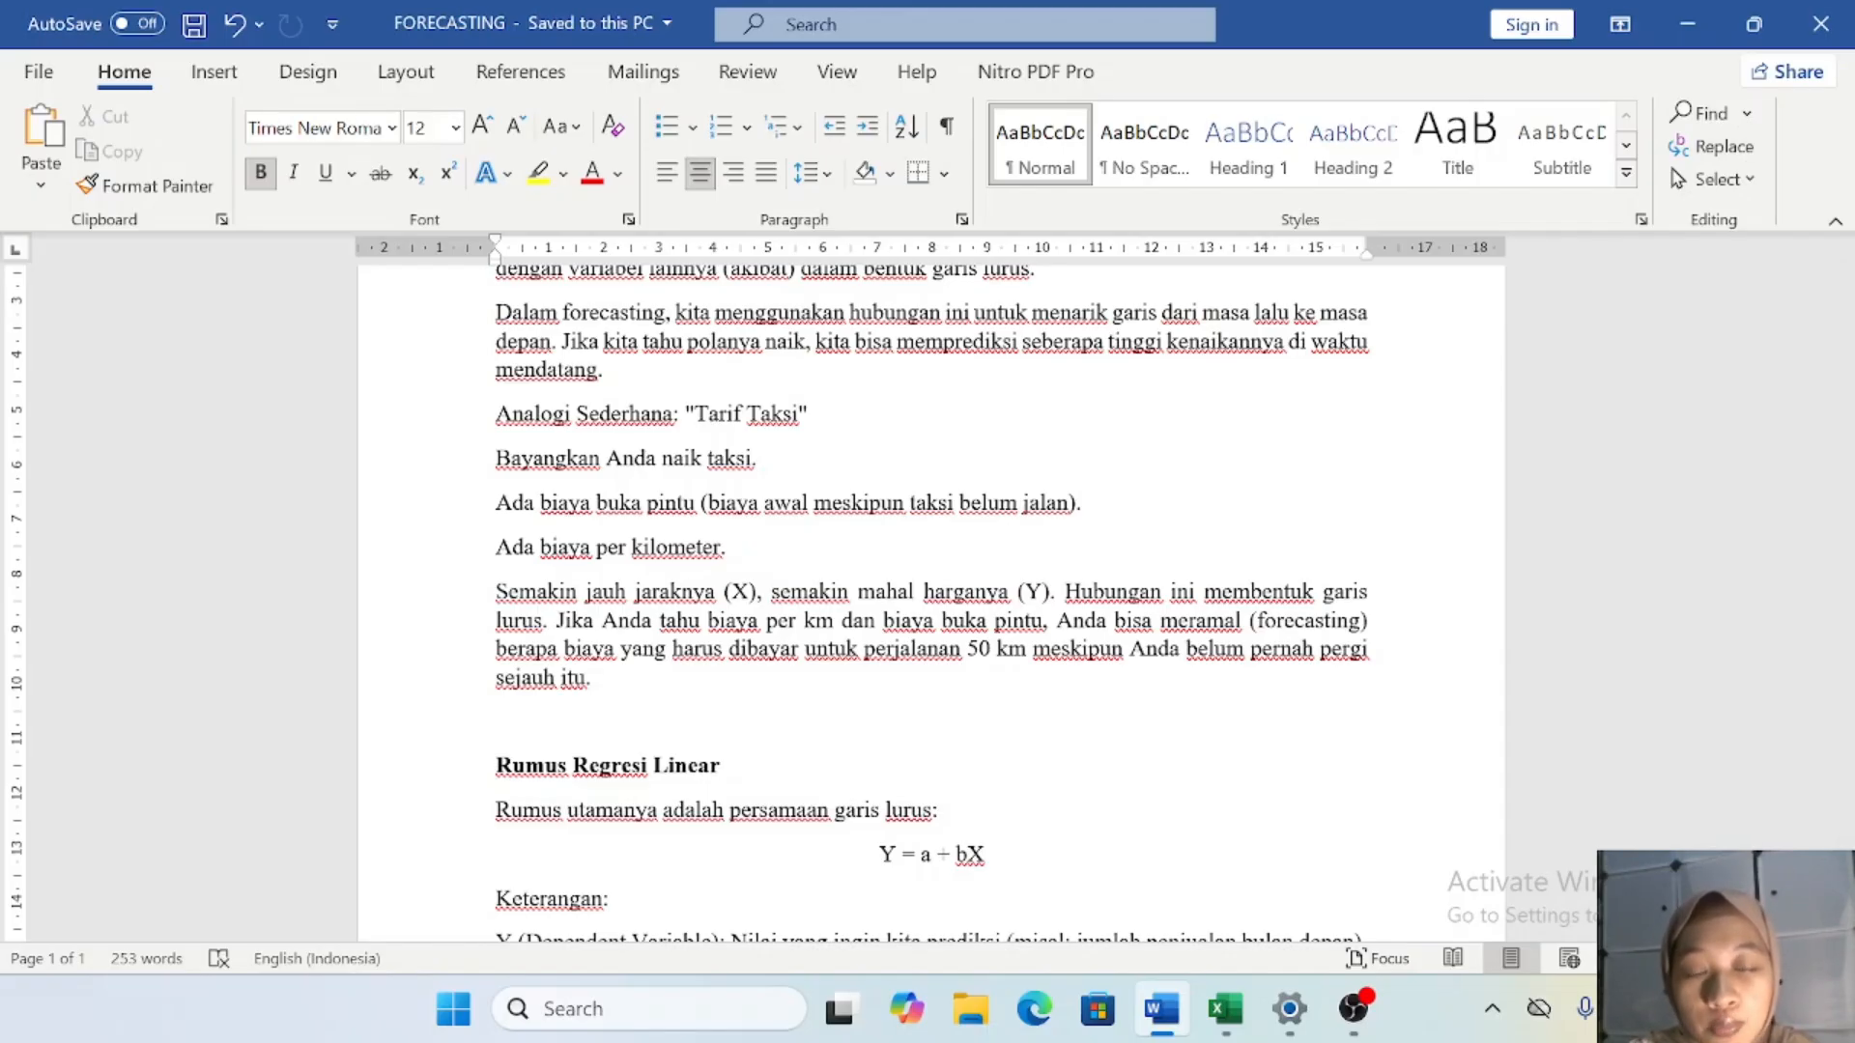
Read the regression formula Y = a + bX, its variable explanations and the "Cara Kerja dalam Forecasting" section, and return to the document's beginning.
scroll(927, 599, "down", 5)
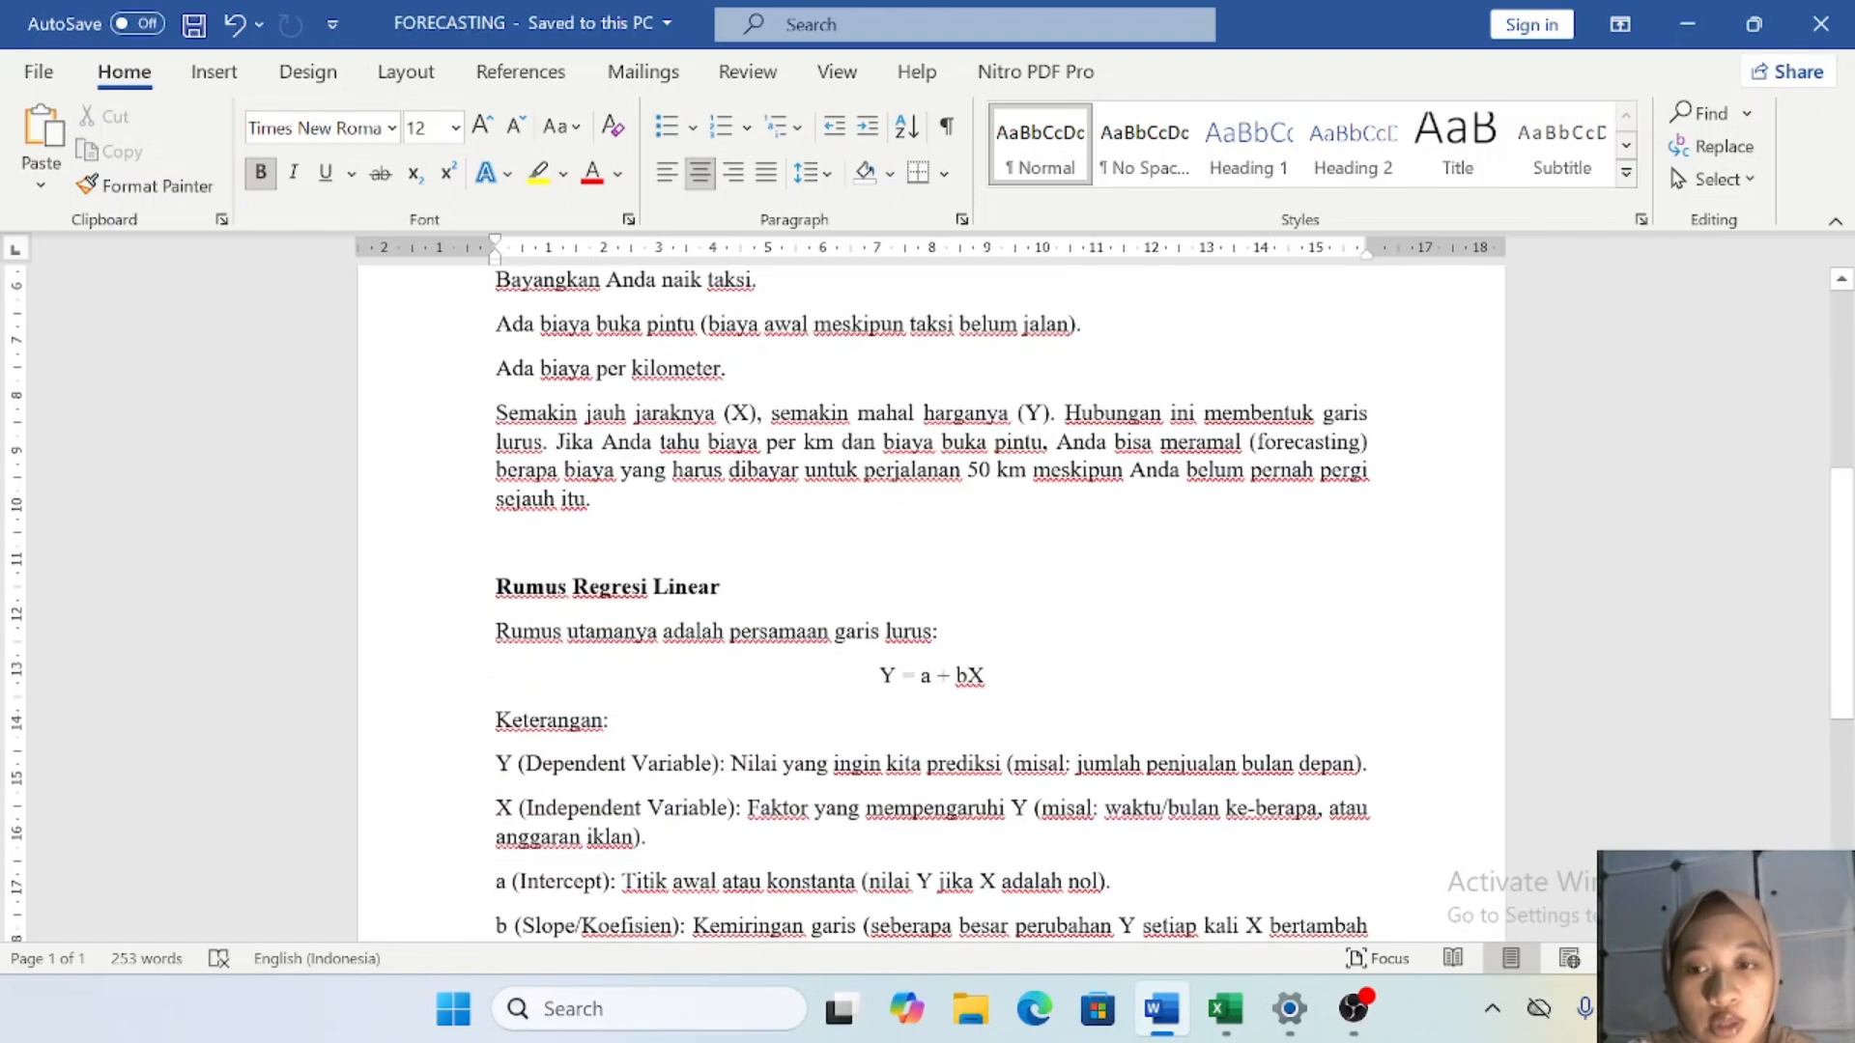
scroll(927, 599, "down", 3)
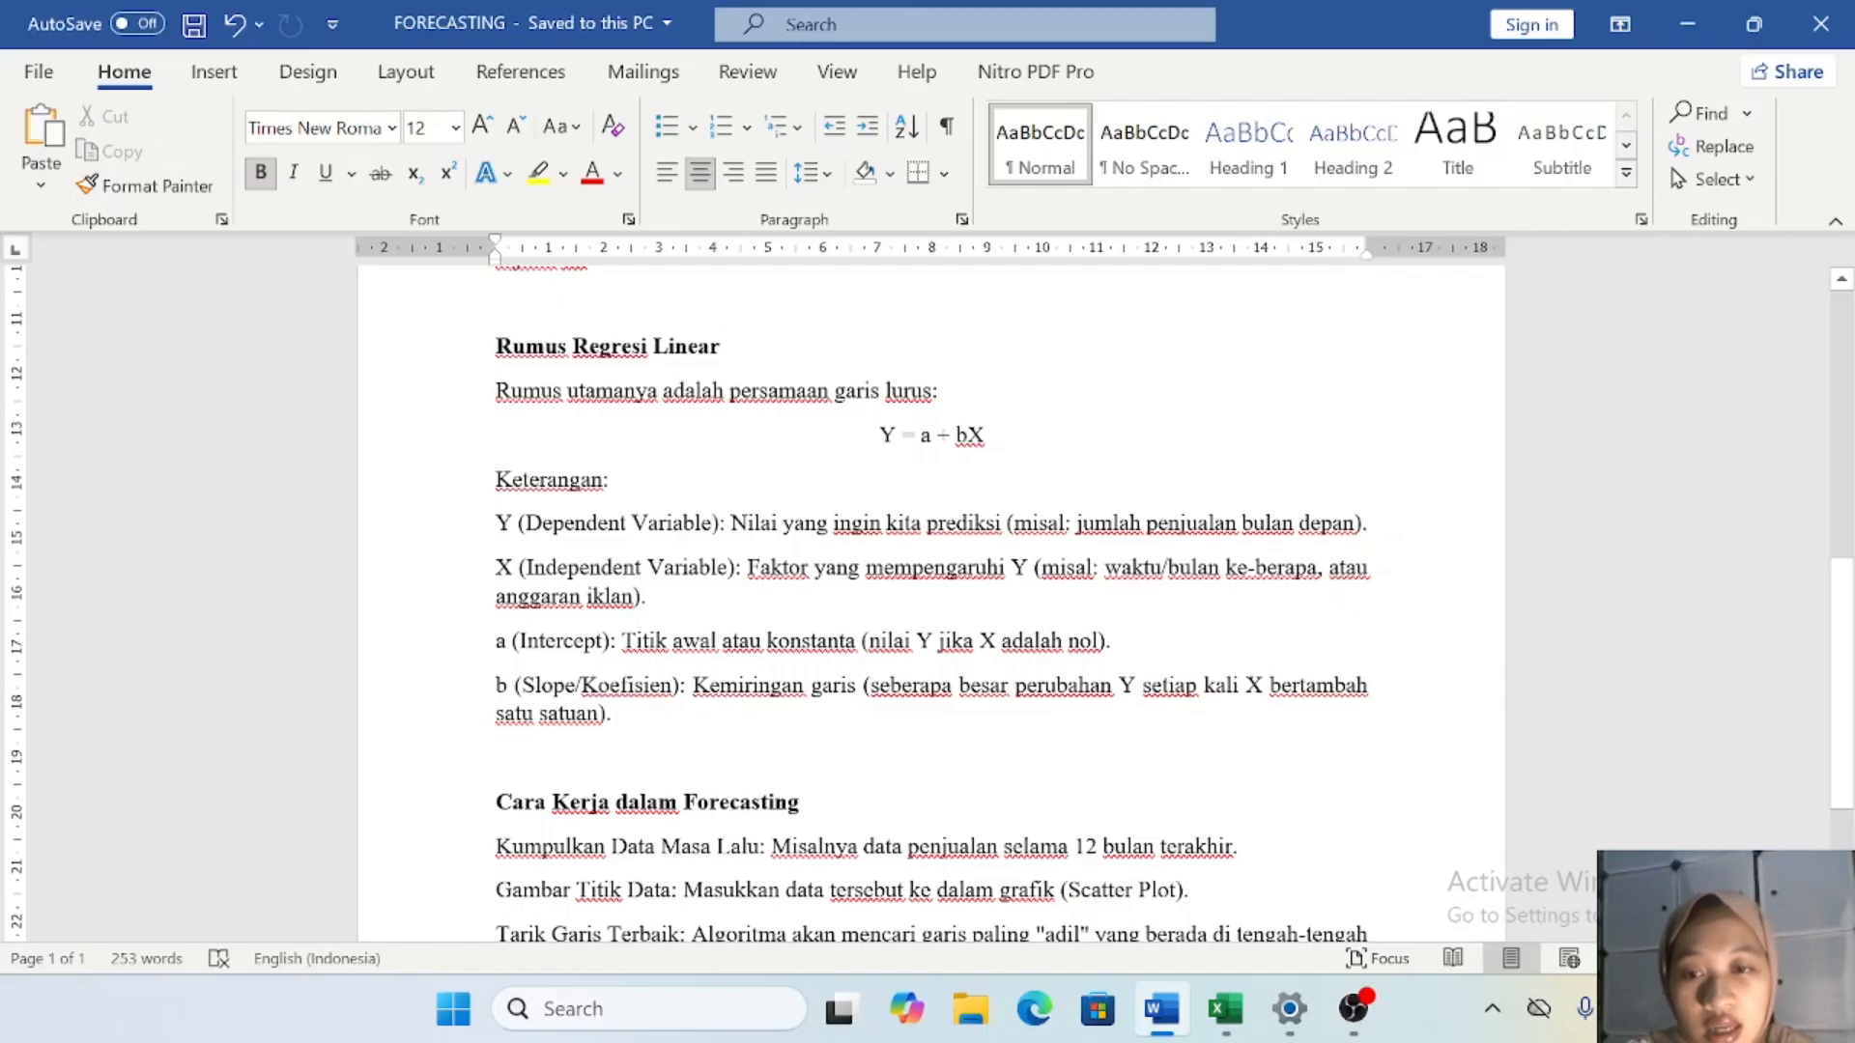
scroll(930, 604, "down", 1)
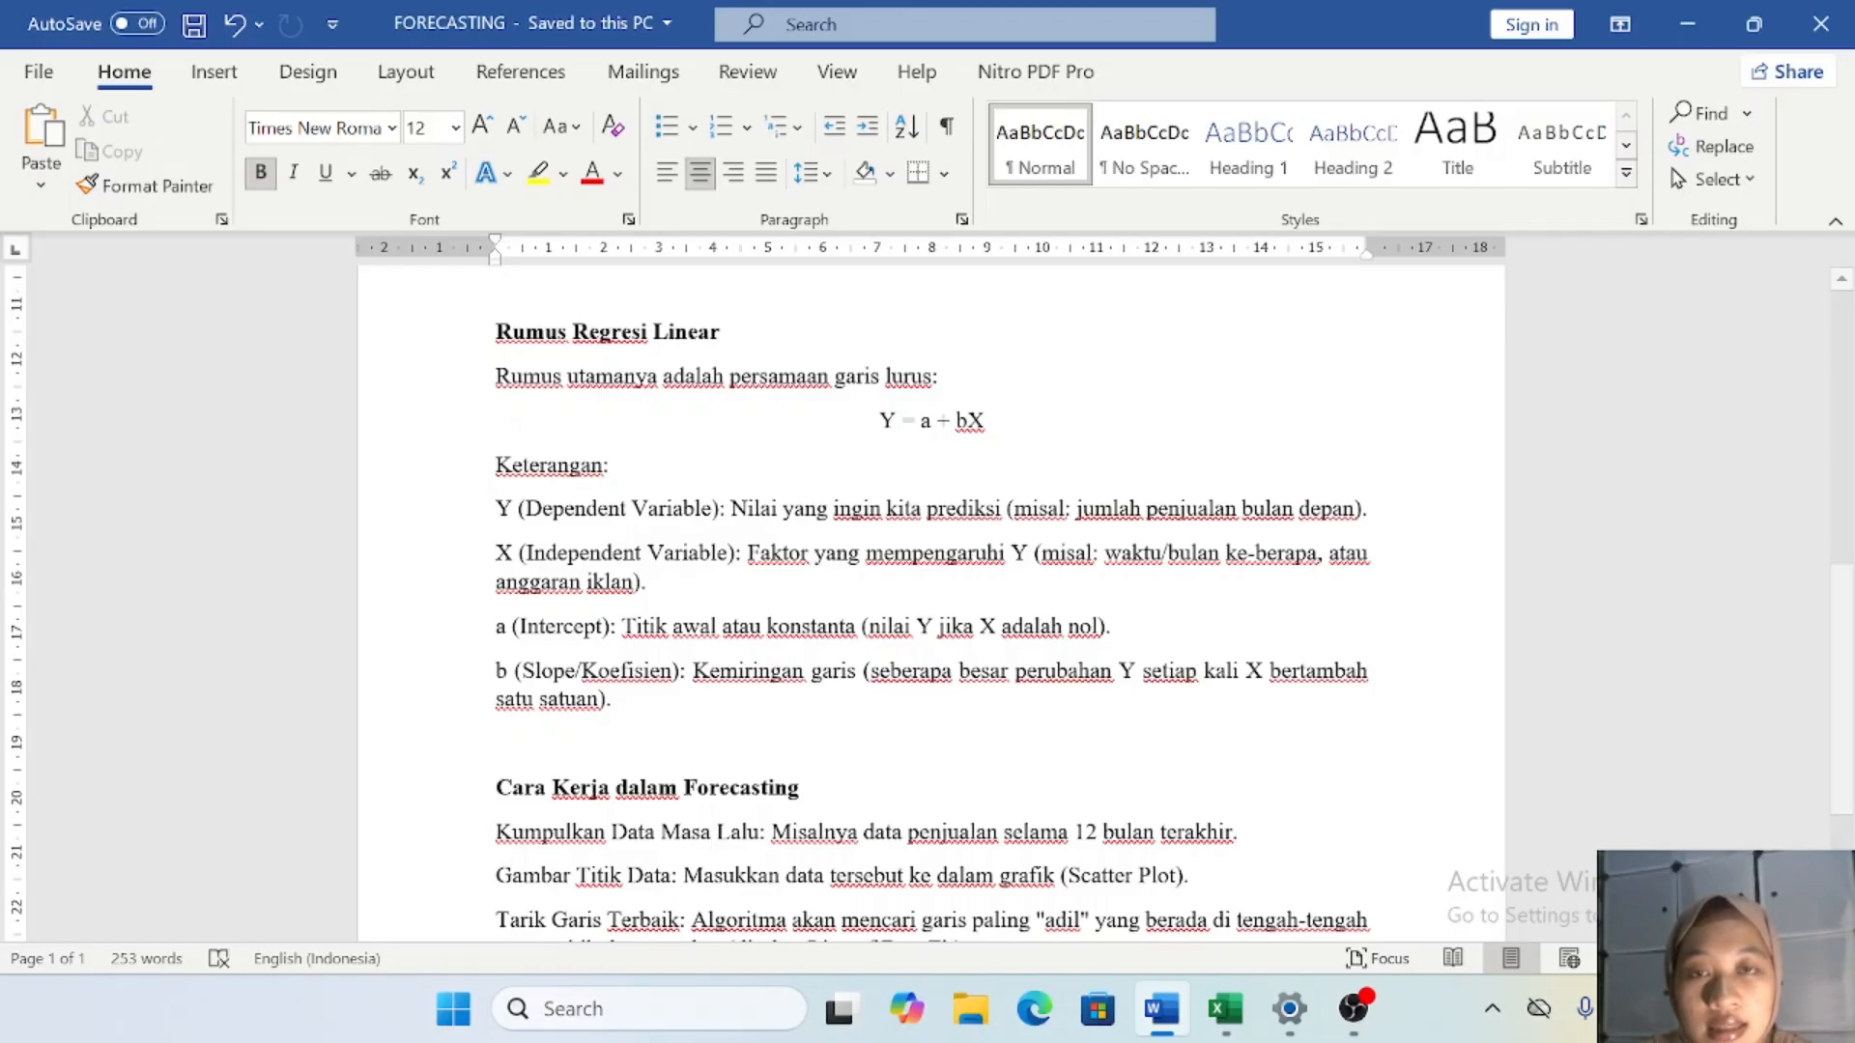
scroll(930, 599, "down", 2)
scroll(930, 598, "down", 5)
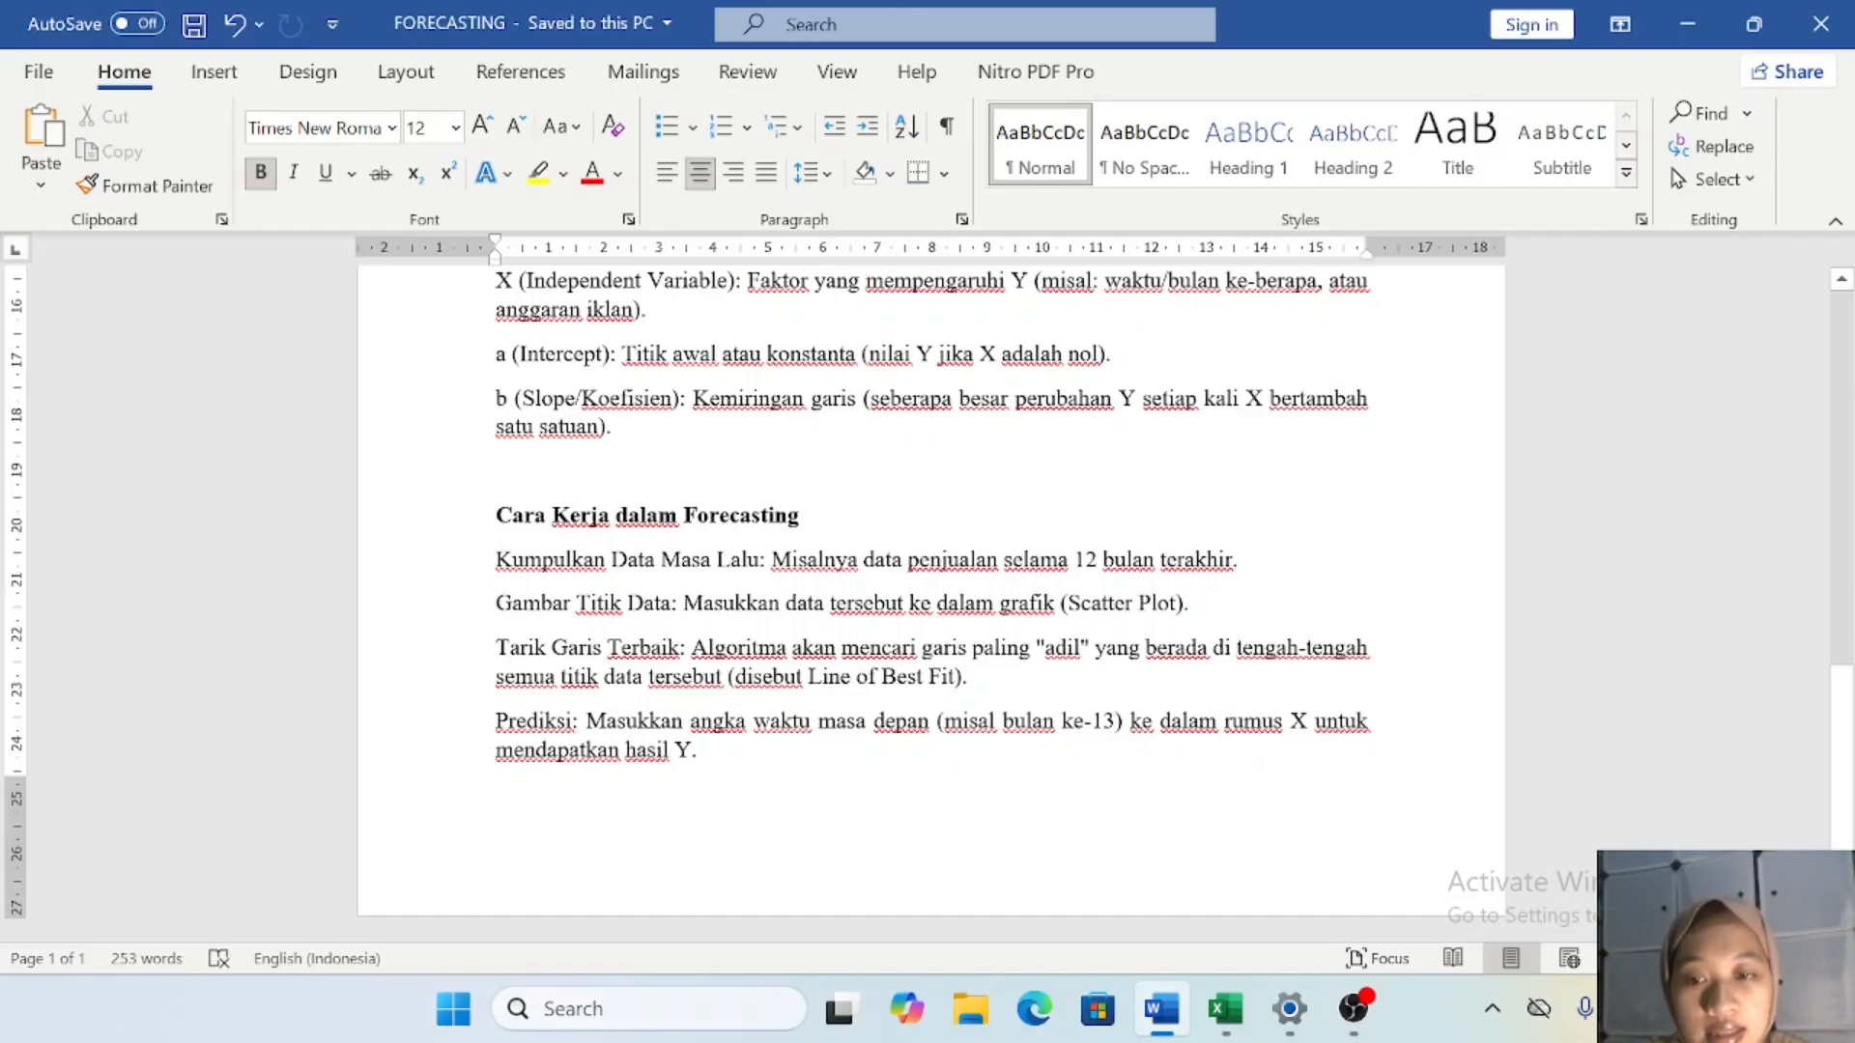
scroll(931, 604, "up", 10)
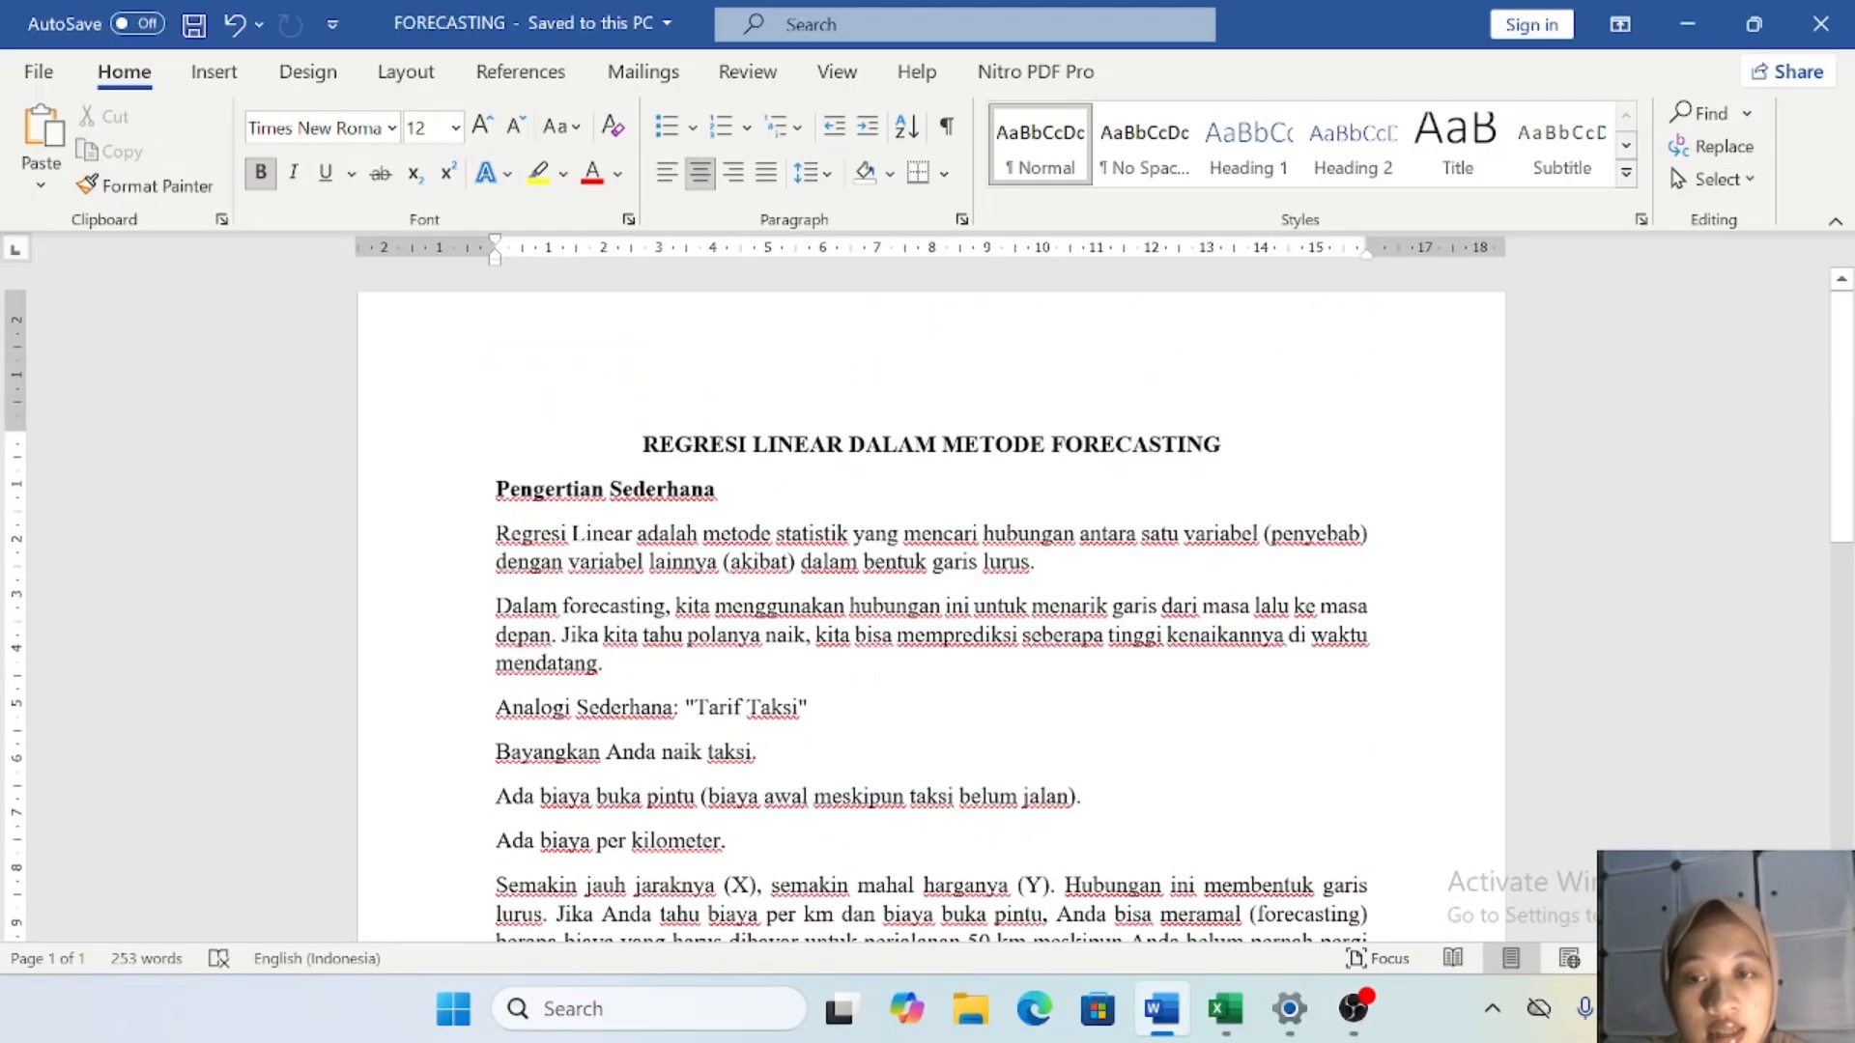
scroll(931, 603, "down", 1)
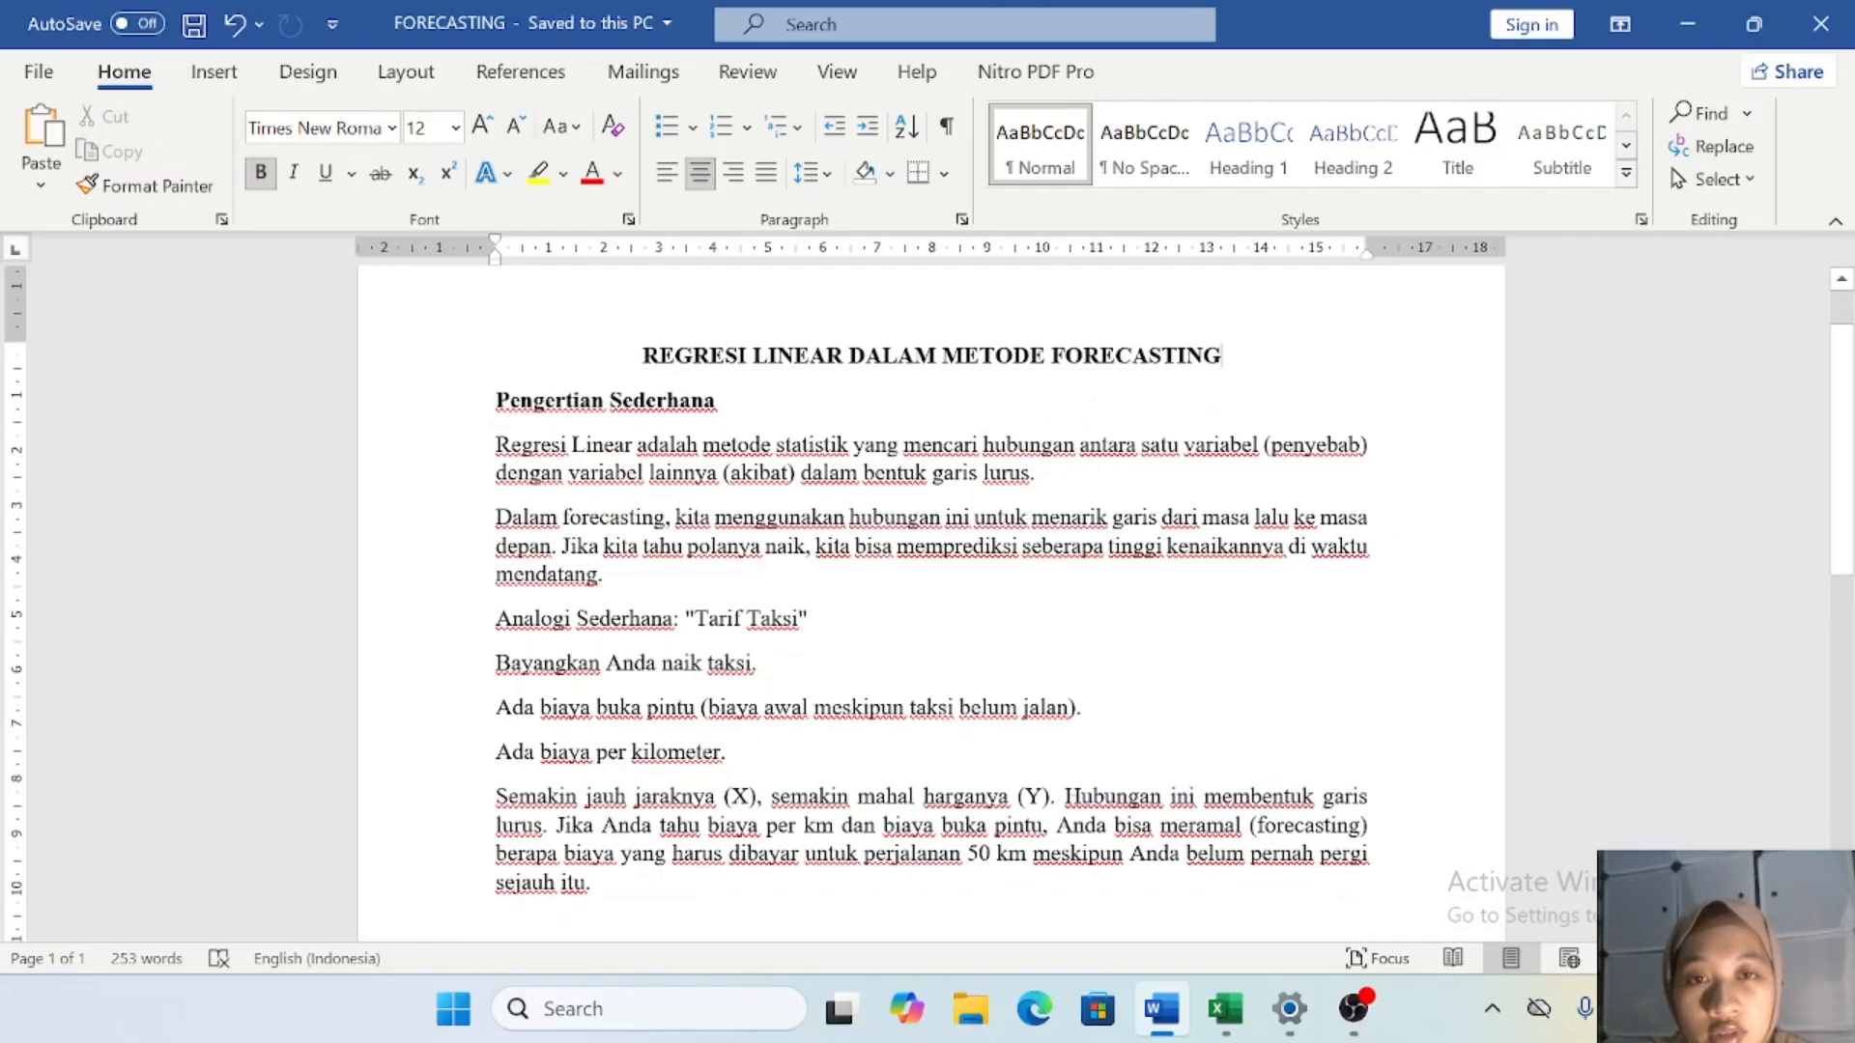
scroll(931, 603, "down", 1)
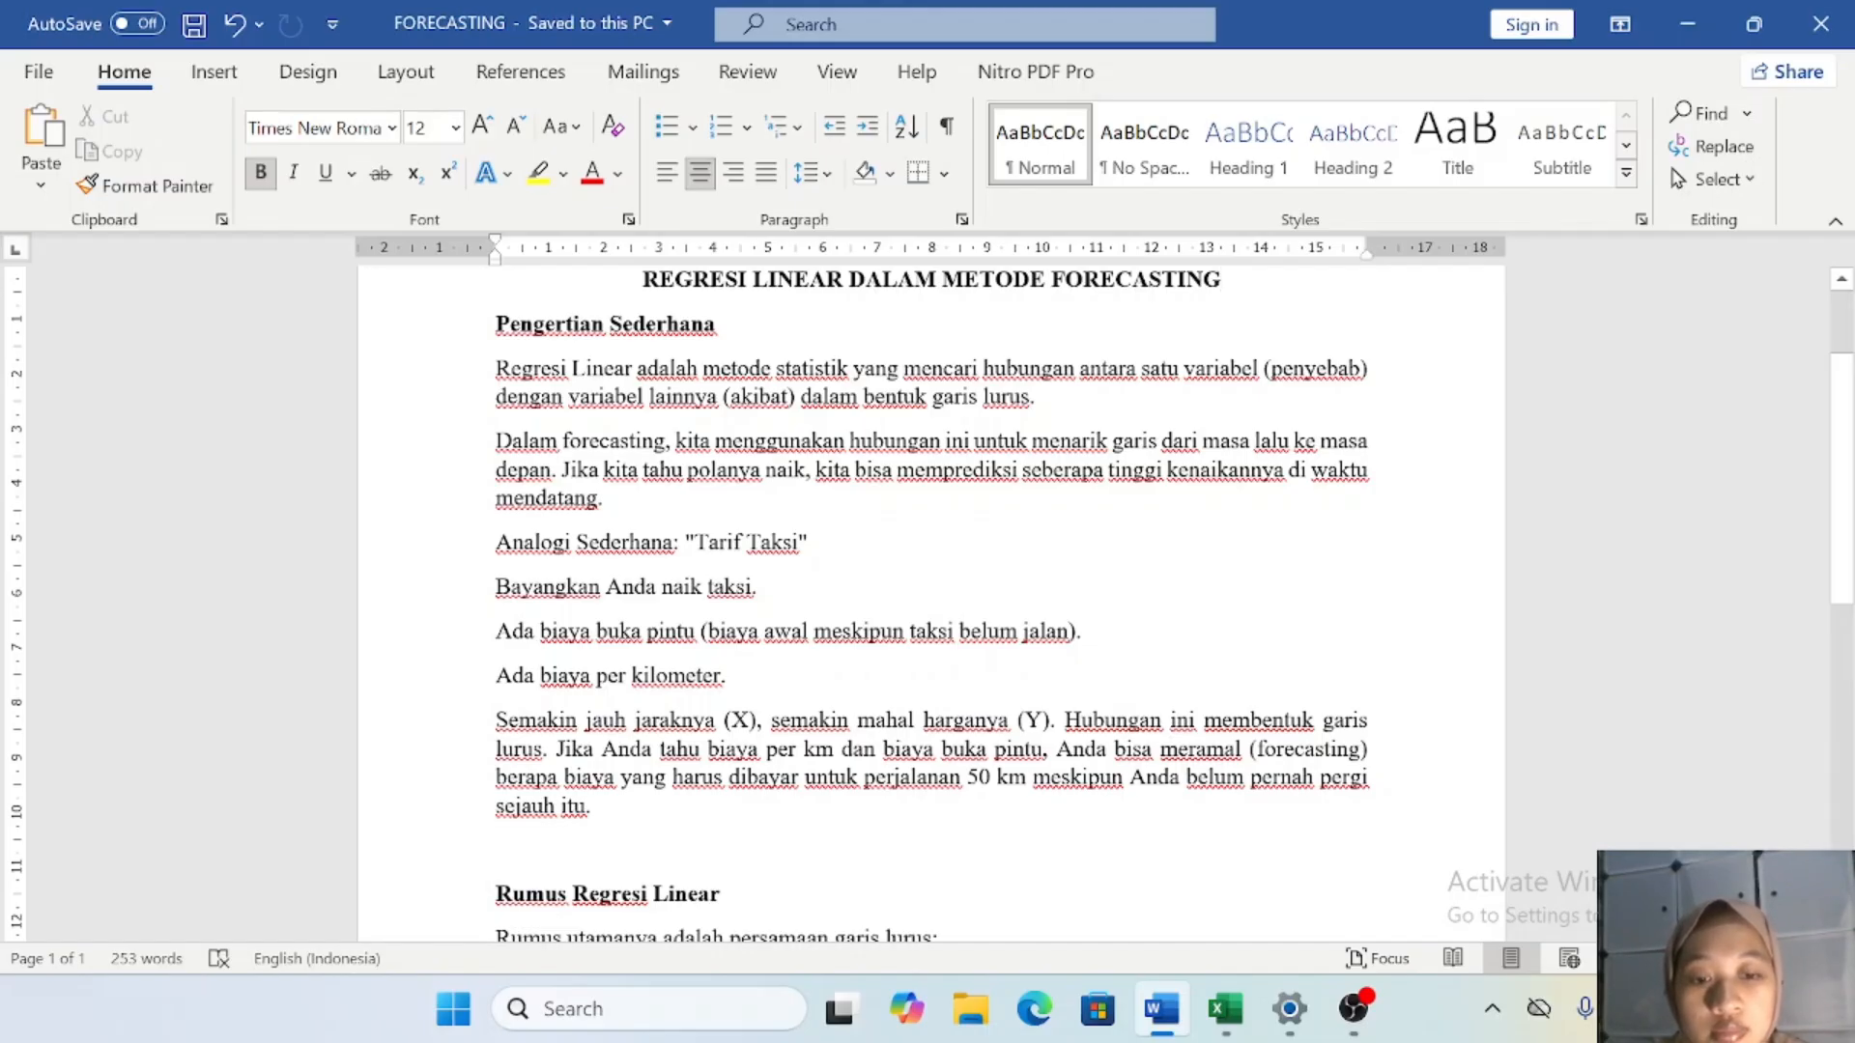
Switch to the Regresi Linear (Forecasting) workbook in Excel and examine the descriptive statistics tables and the available Data Analysis tools.
left_click(1224, 1008)
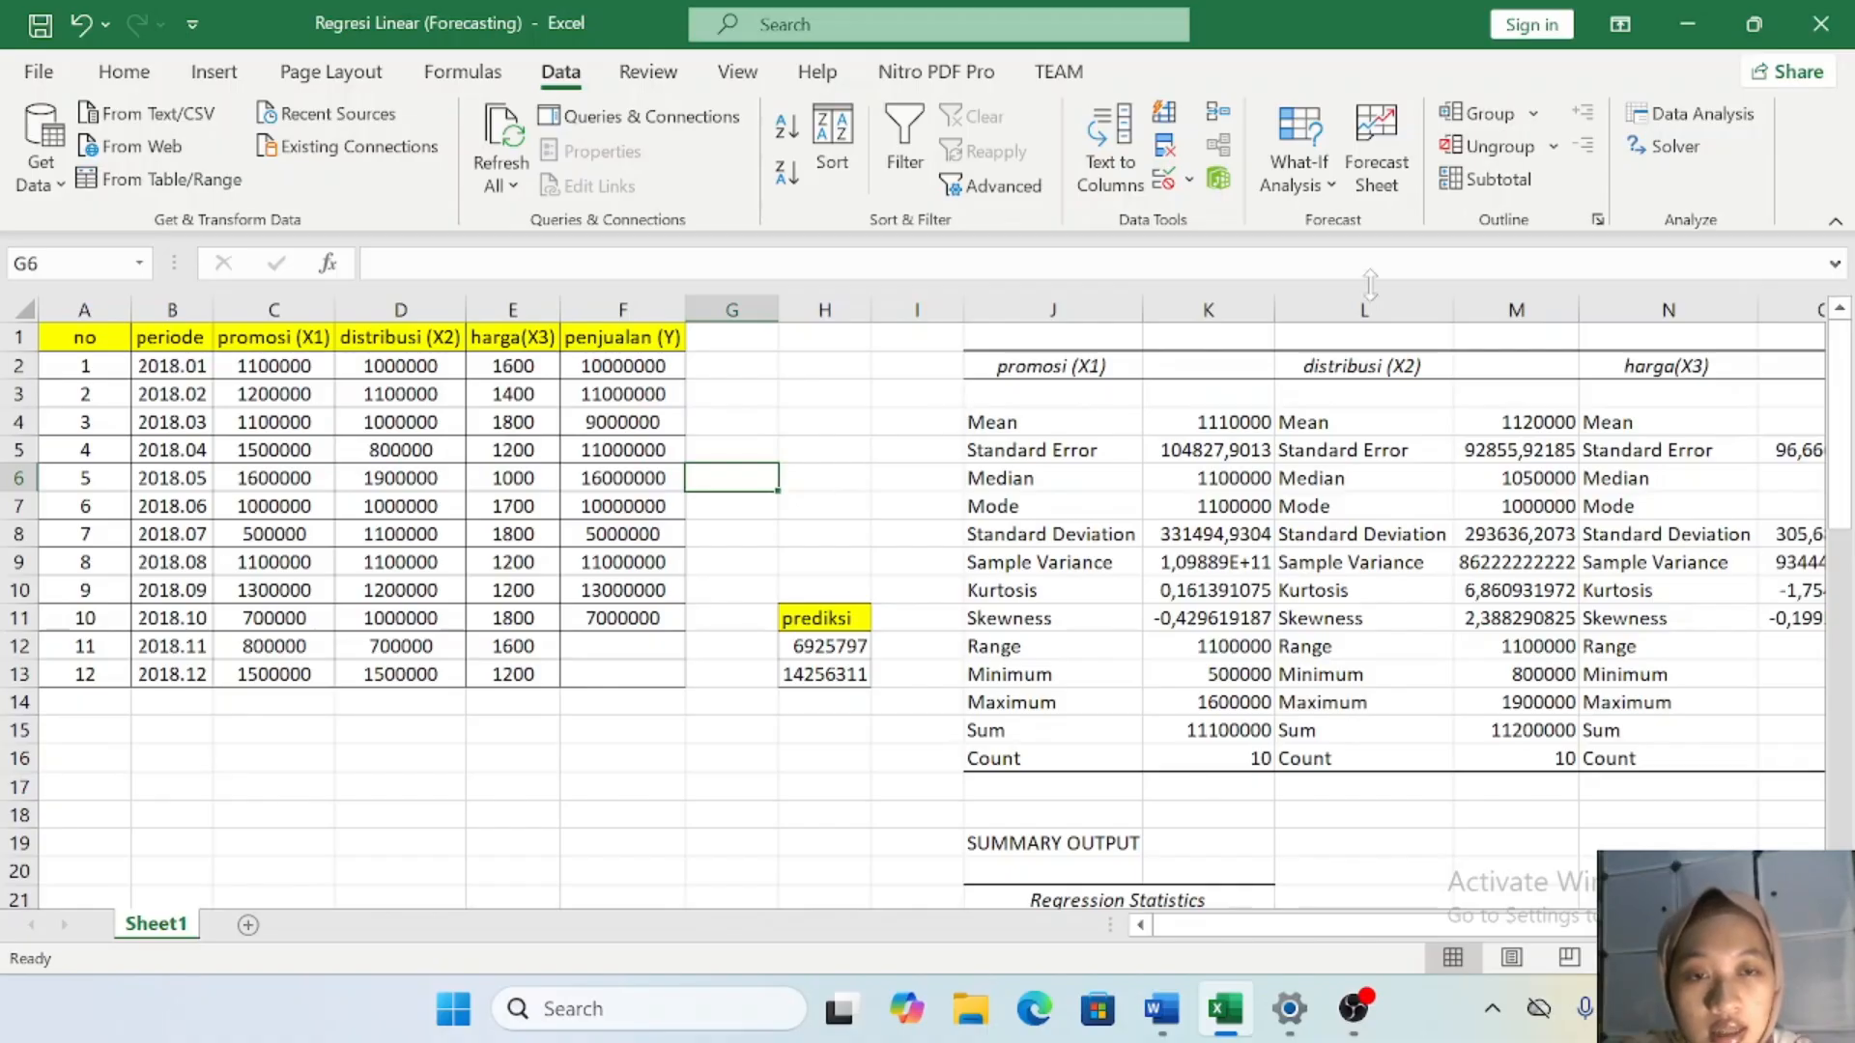
scroll(1247, 439, "right", 2)
scroll(1248, 440, "right", 5)
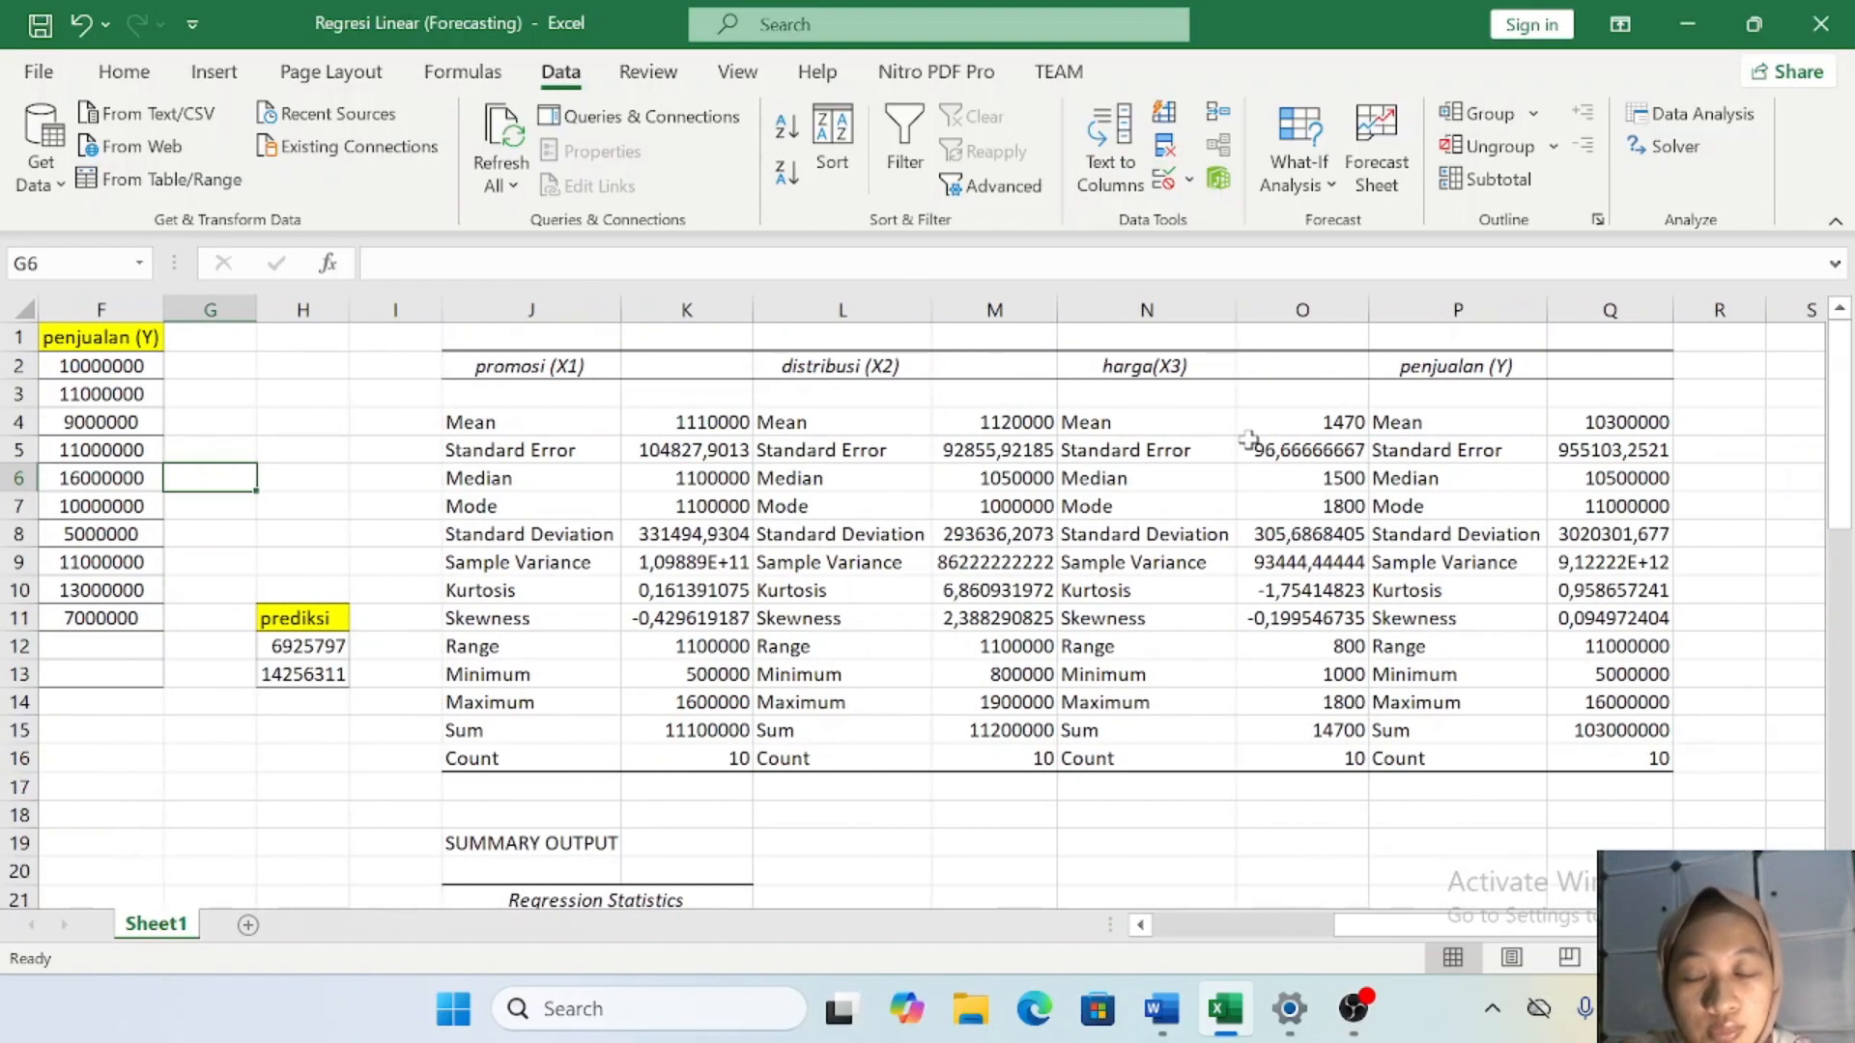
left_click(1662, 118)
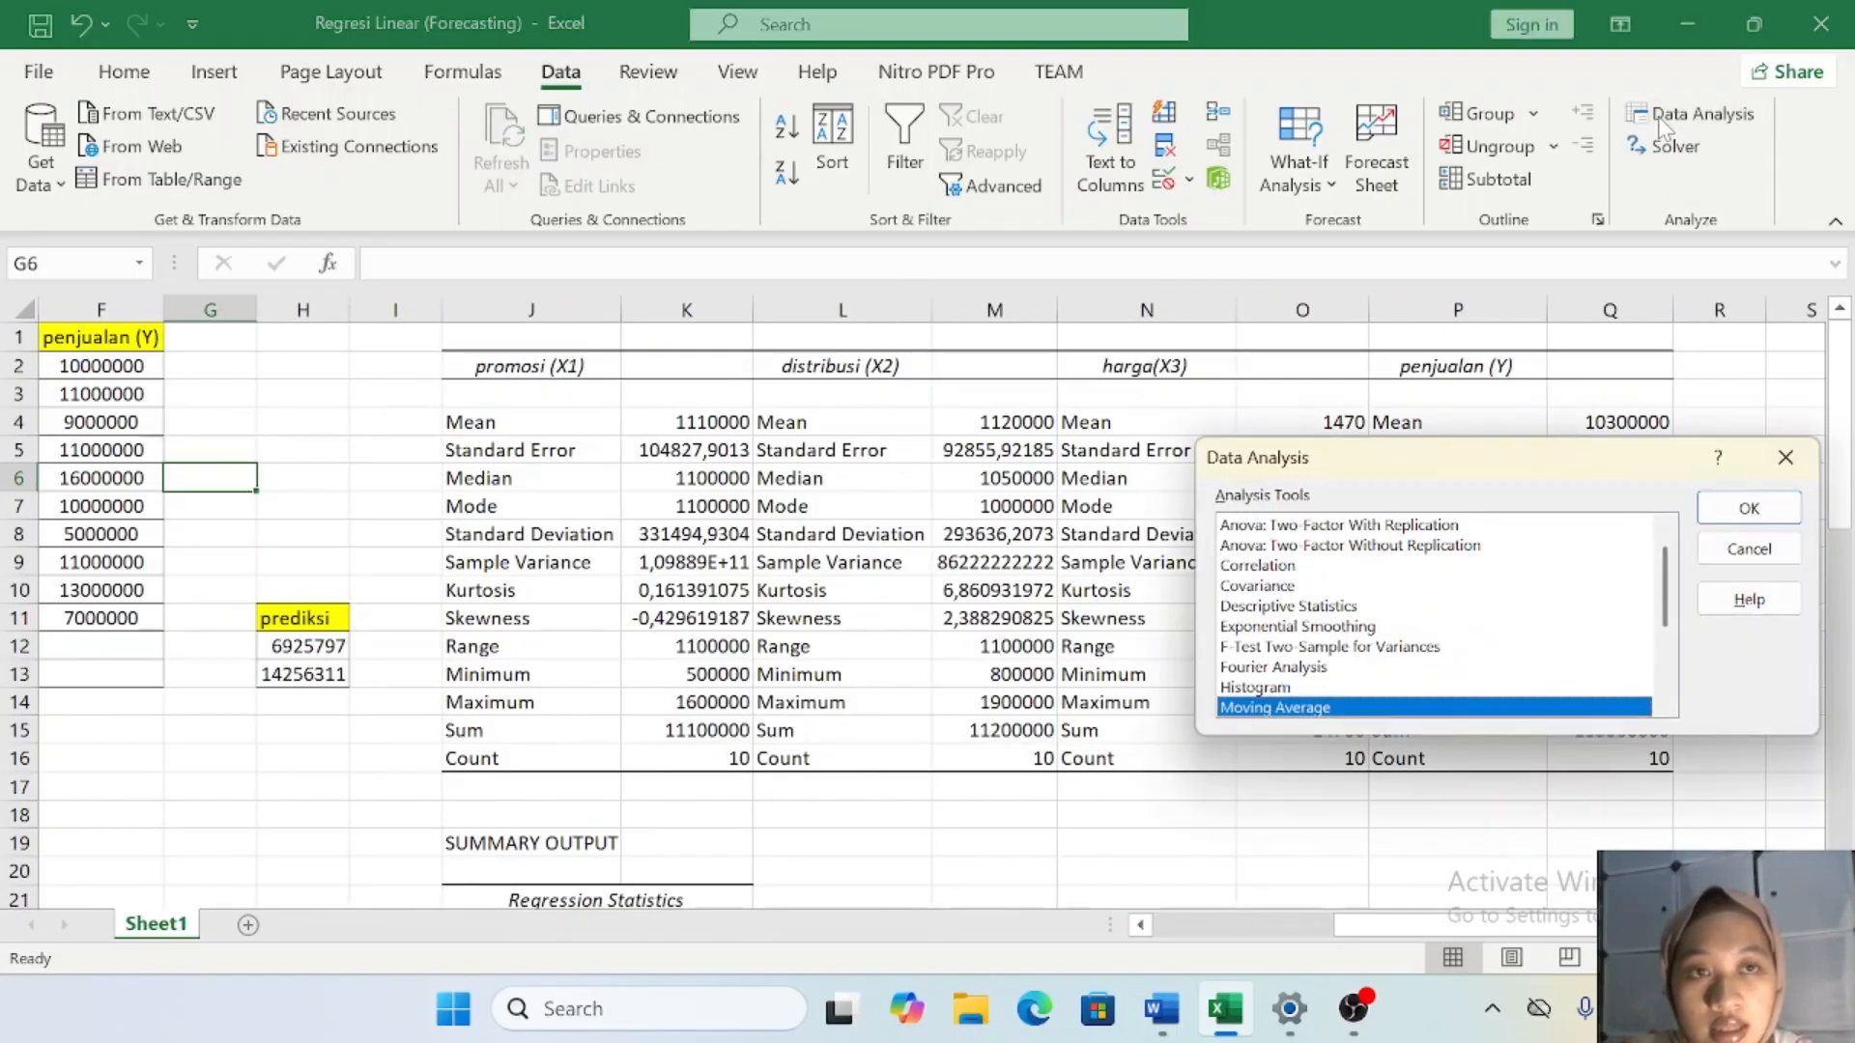
left_click(1785, 457)
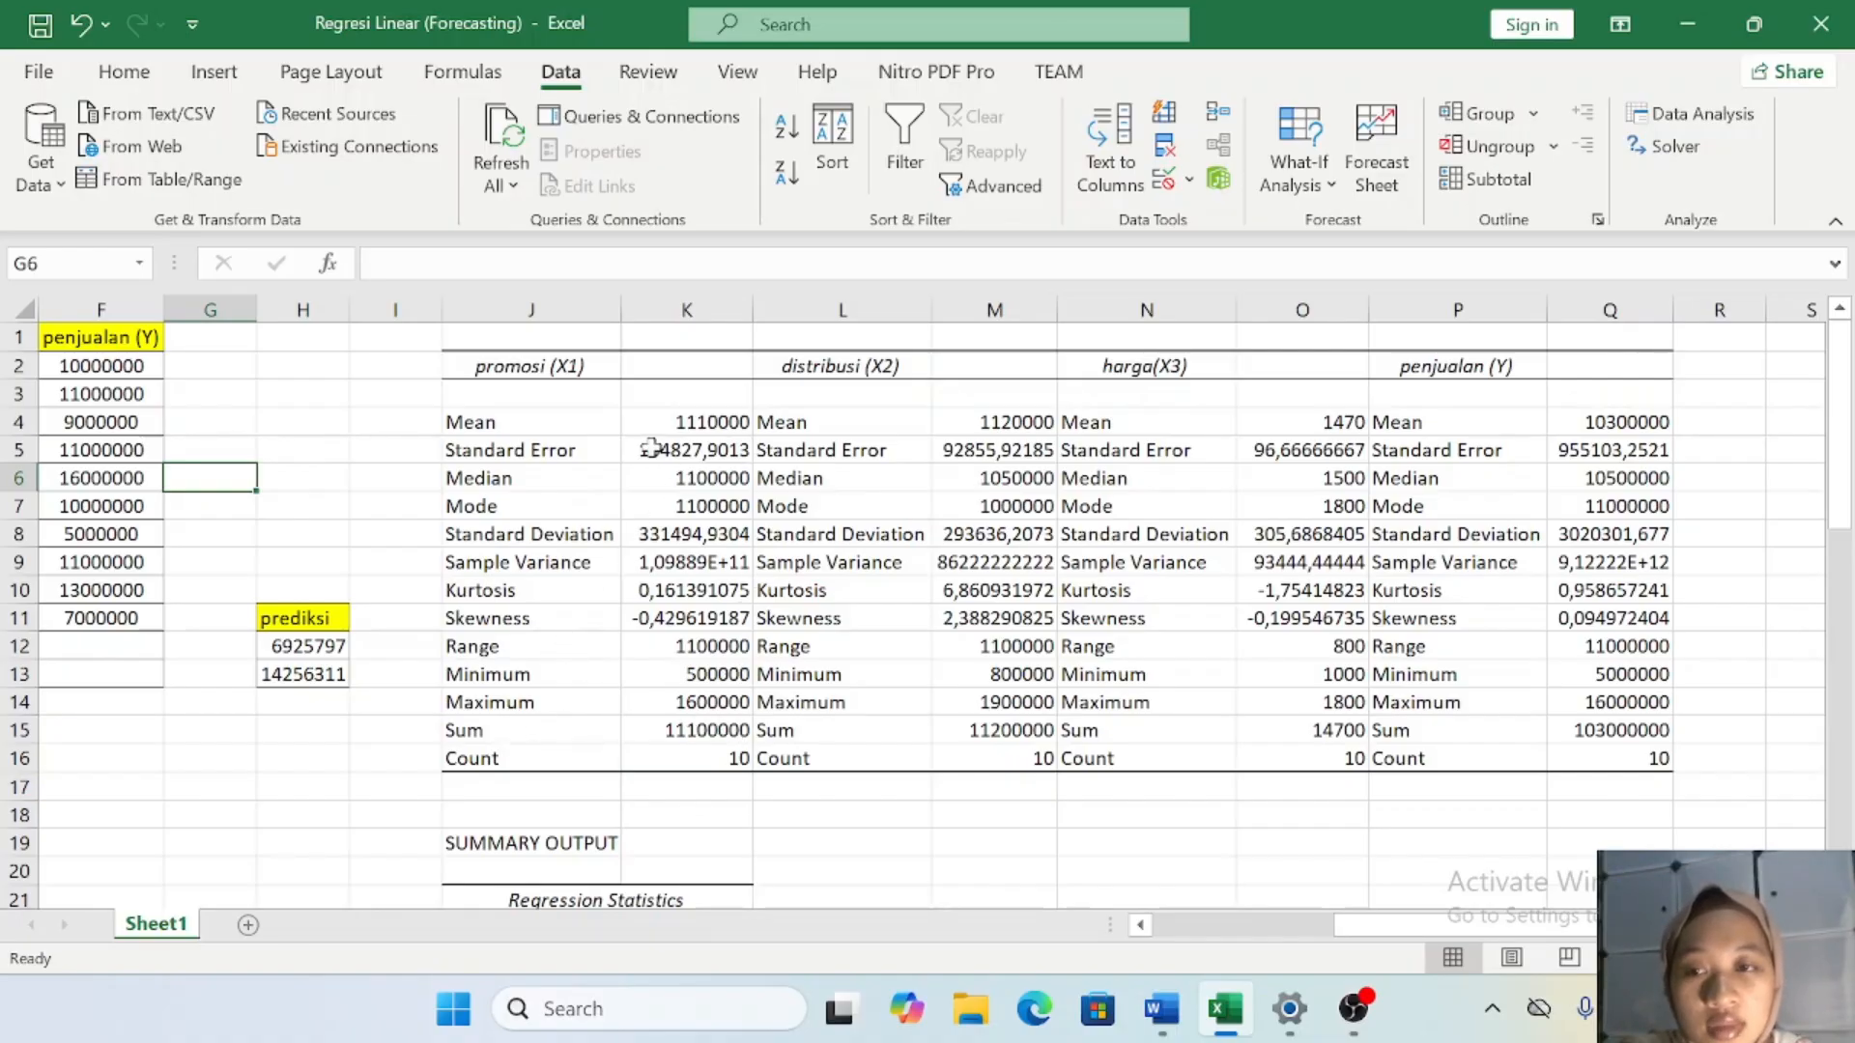
Start a Descriptive Statistics analysis with the promosi, distribusi, harga and penjualan data in C1:F11 as its input range.
scroll(478, 469, "left", 4)
scroll(828, 477, "down", 1)
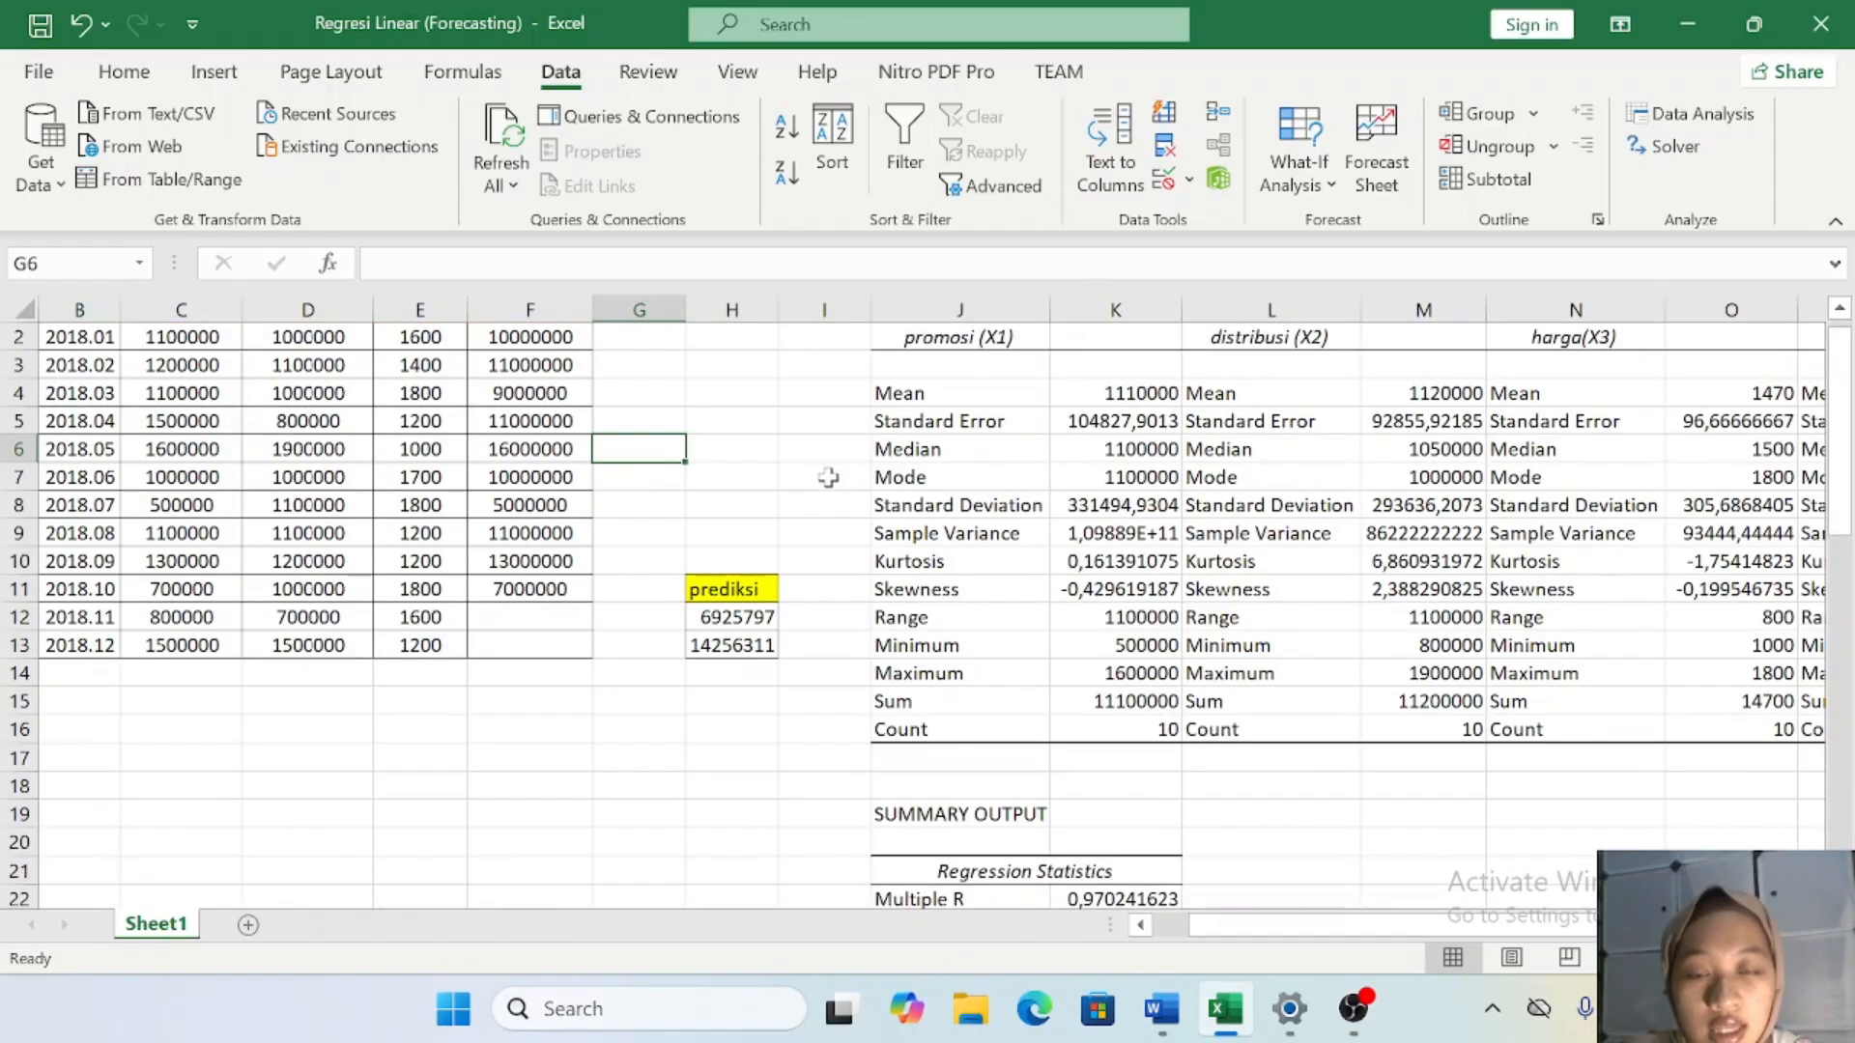
scroll(828, 477, "right", 1)
scroll(827, 477, "up", 1)
scroll(704, 504, "left", 1)
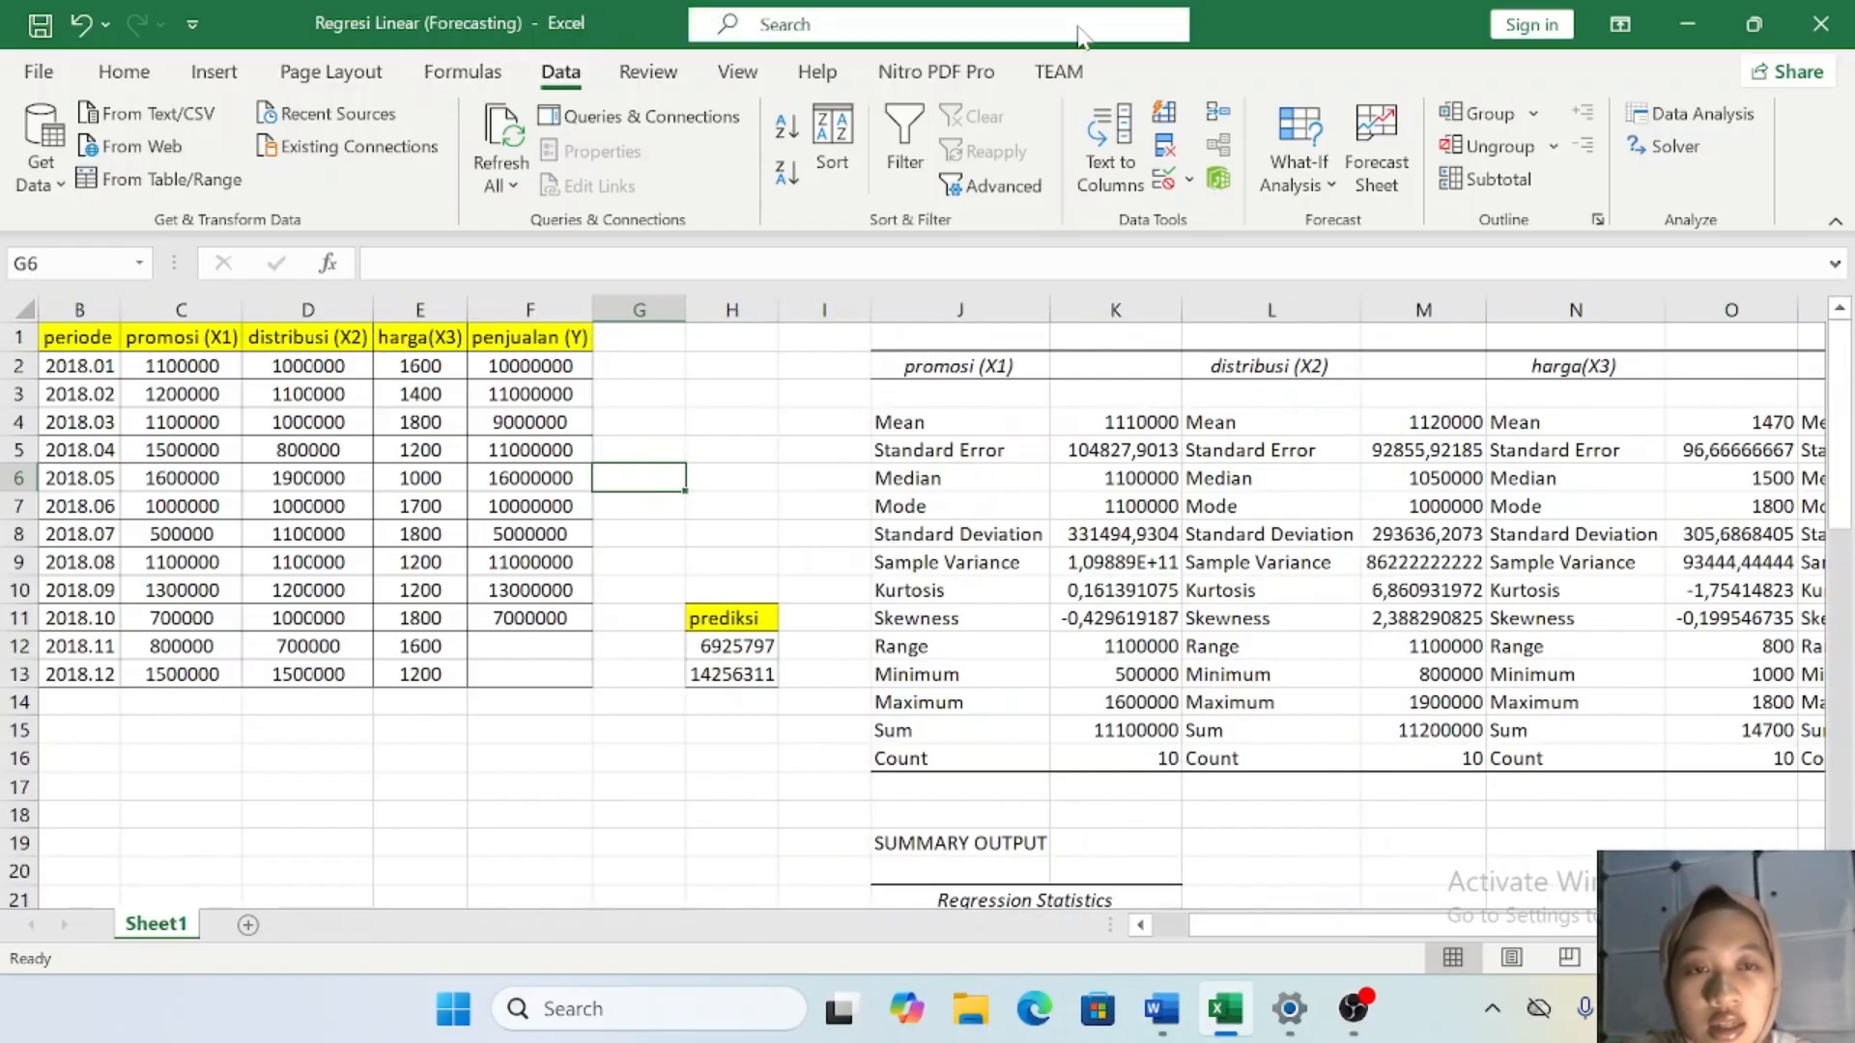
left_click(1698, 114)
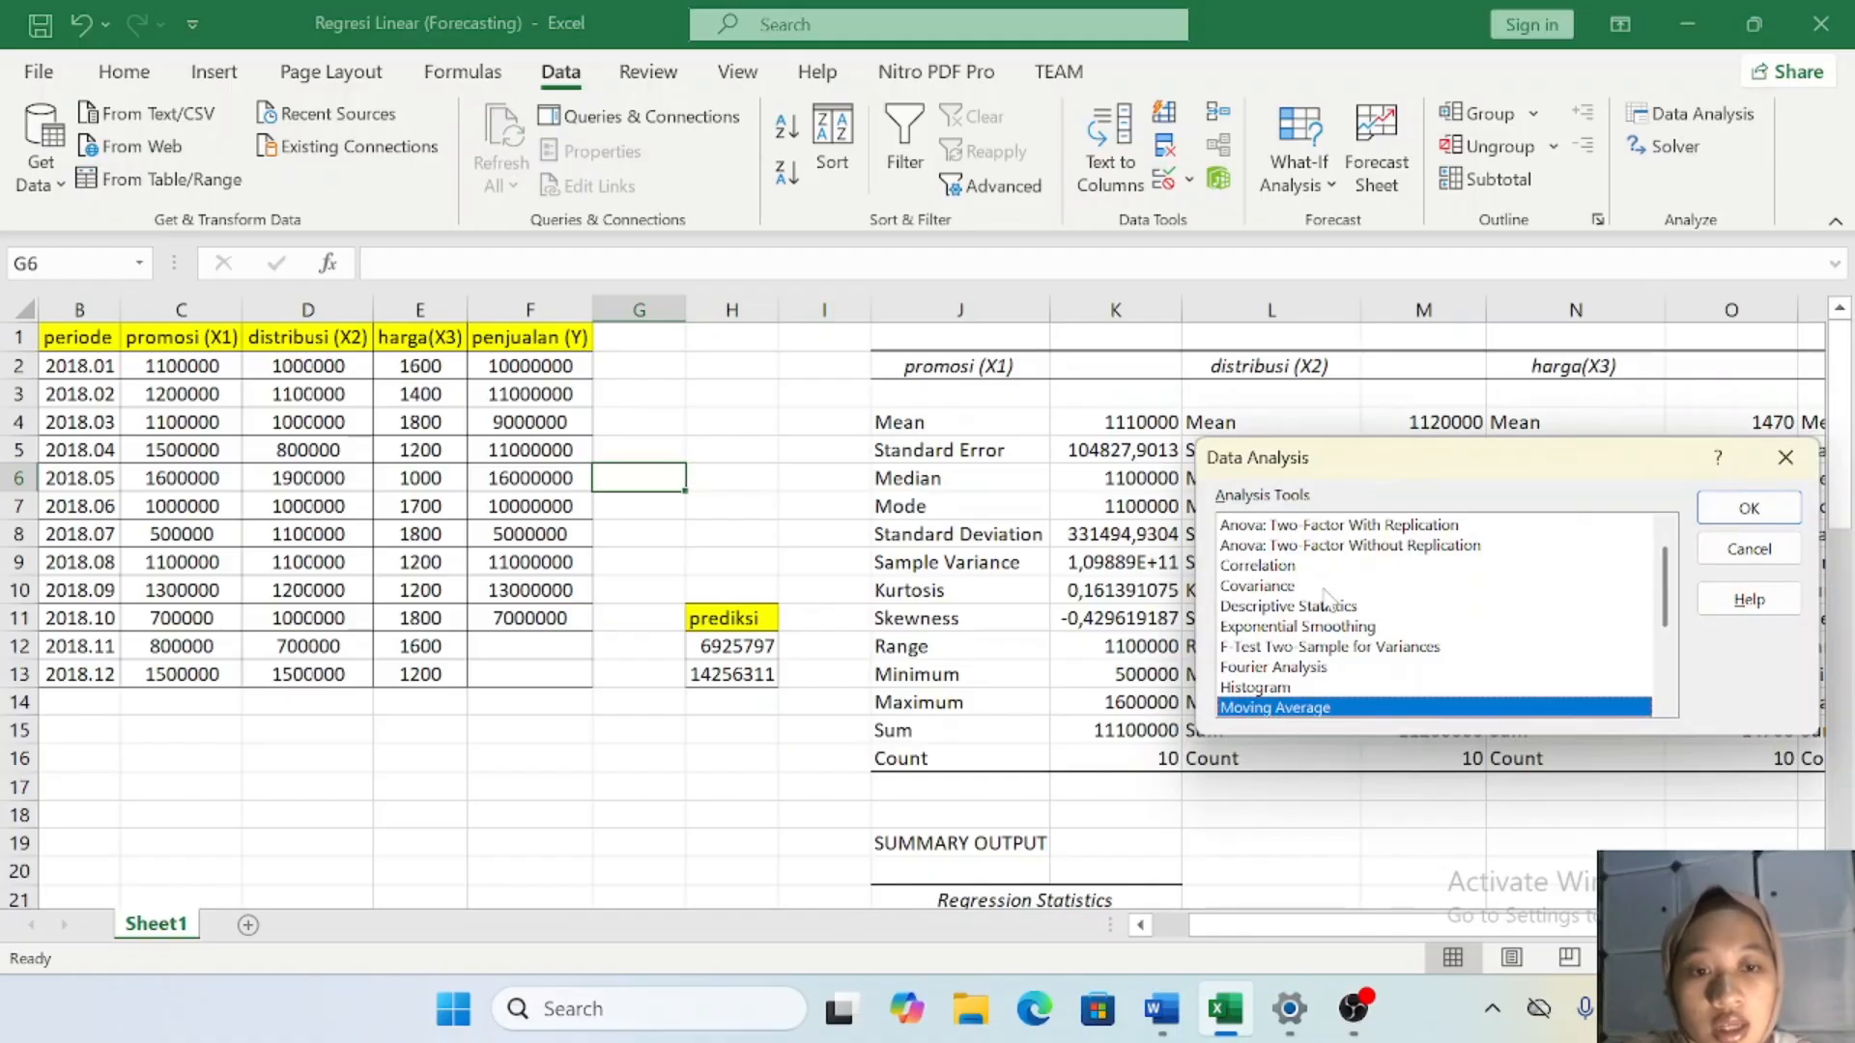
double_click(1275, 607)
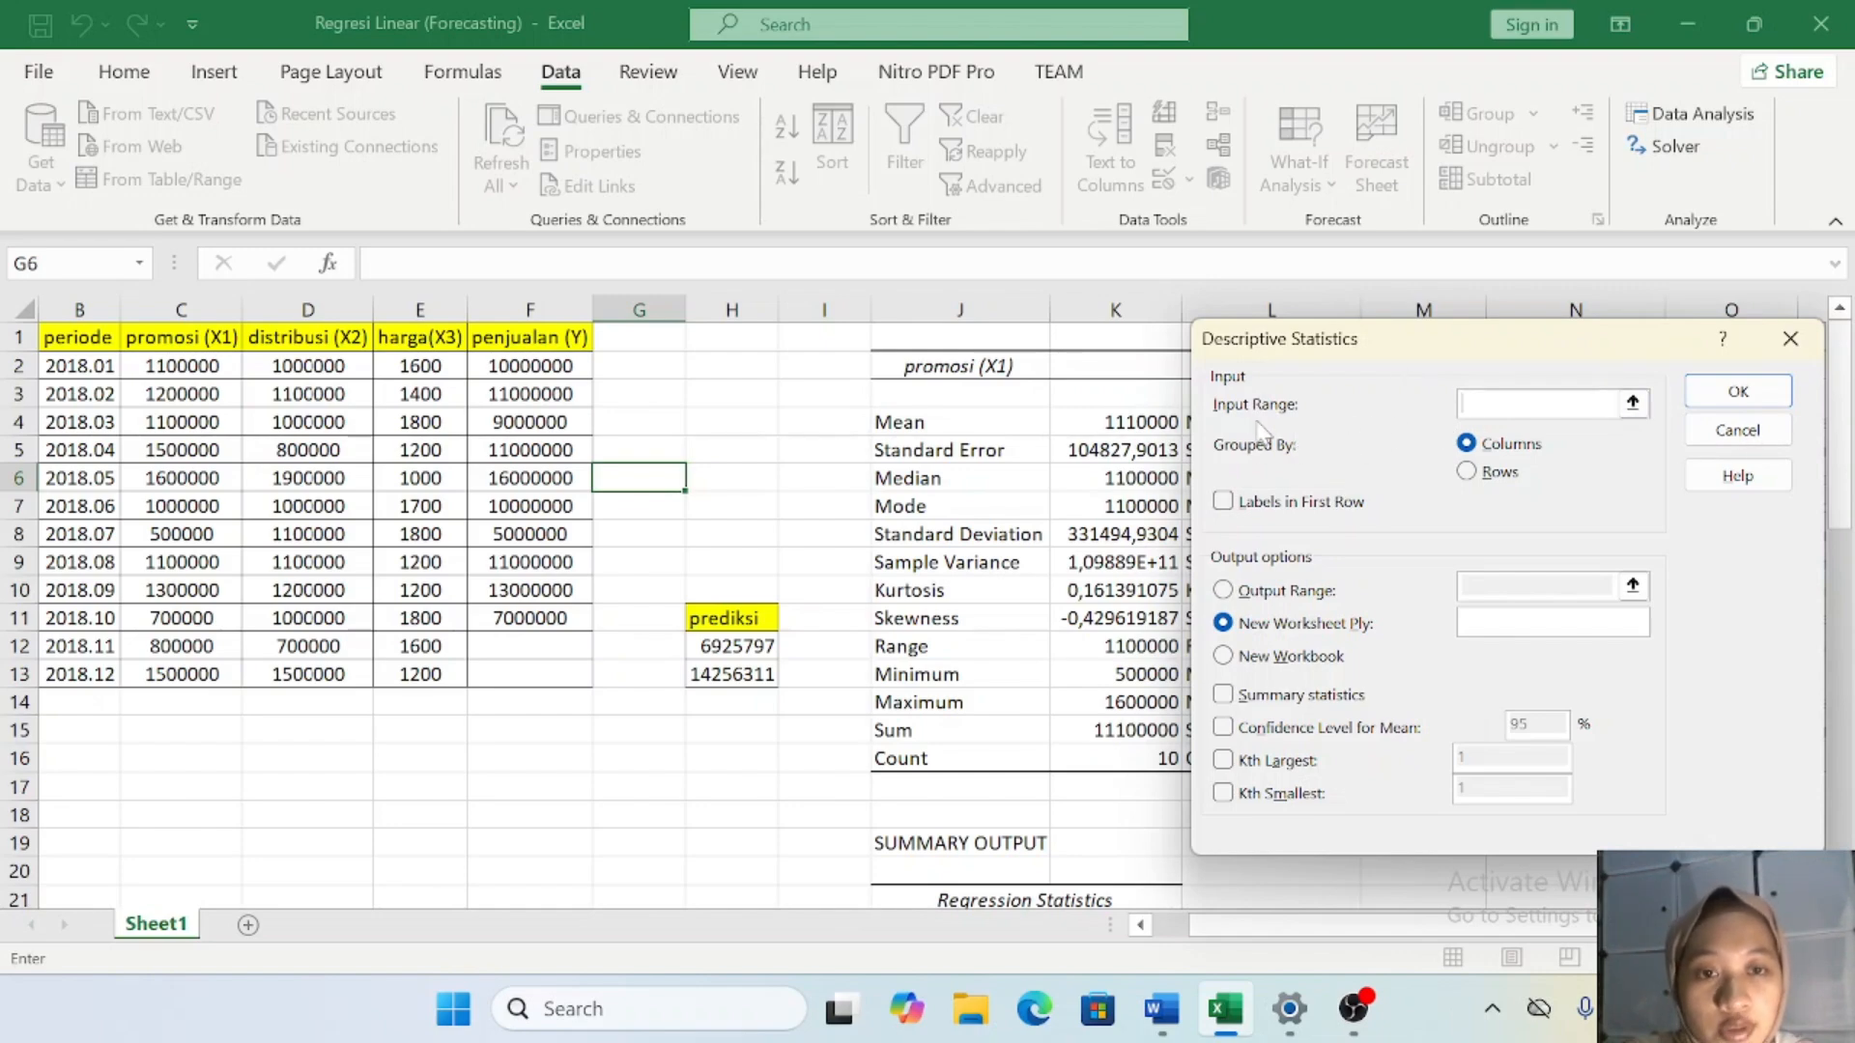
scroll(325, 530, "left", 1)
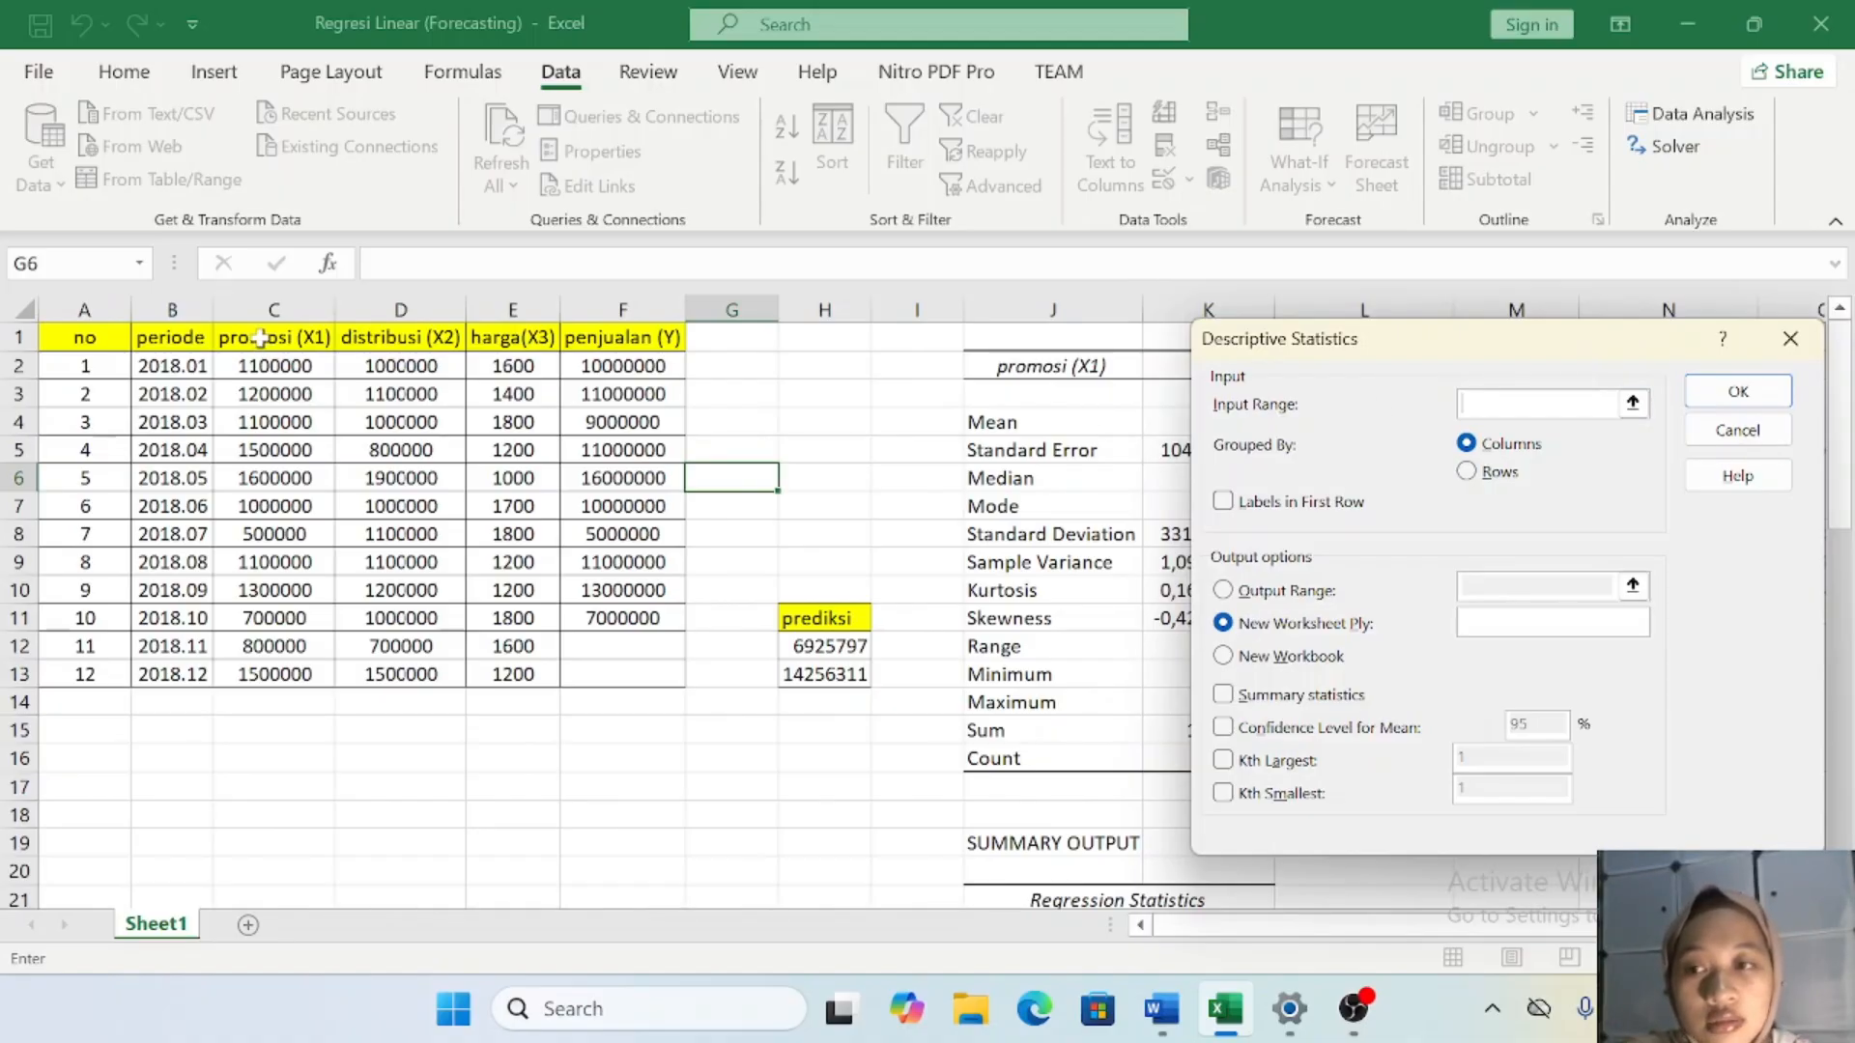
left_click_drag(259, 337, 633, 618)
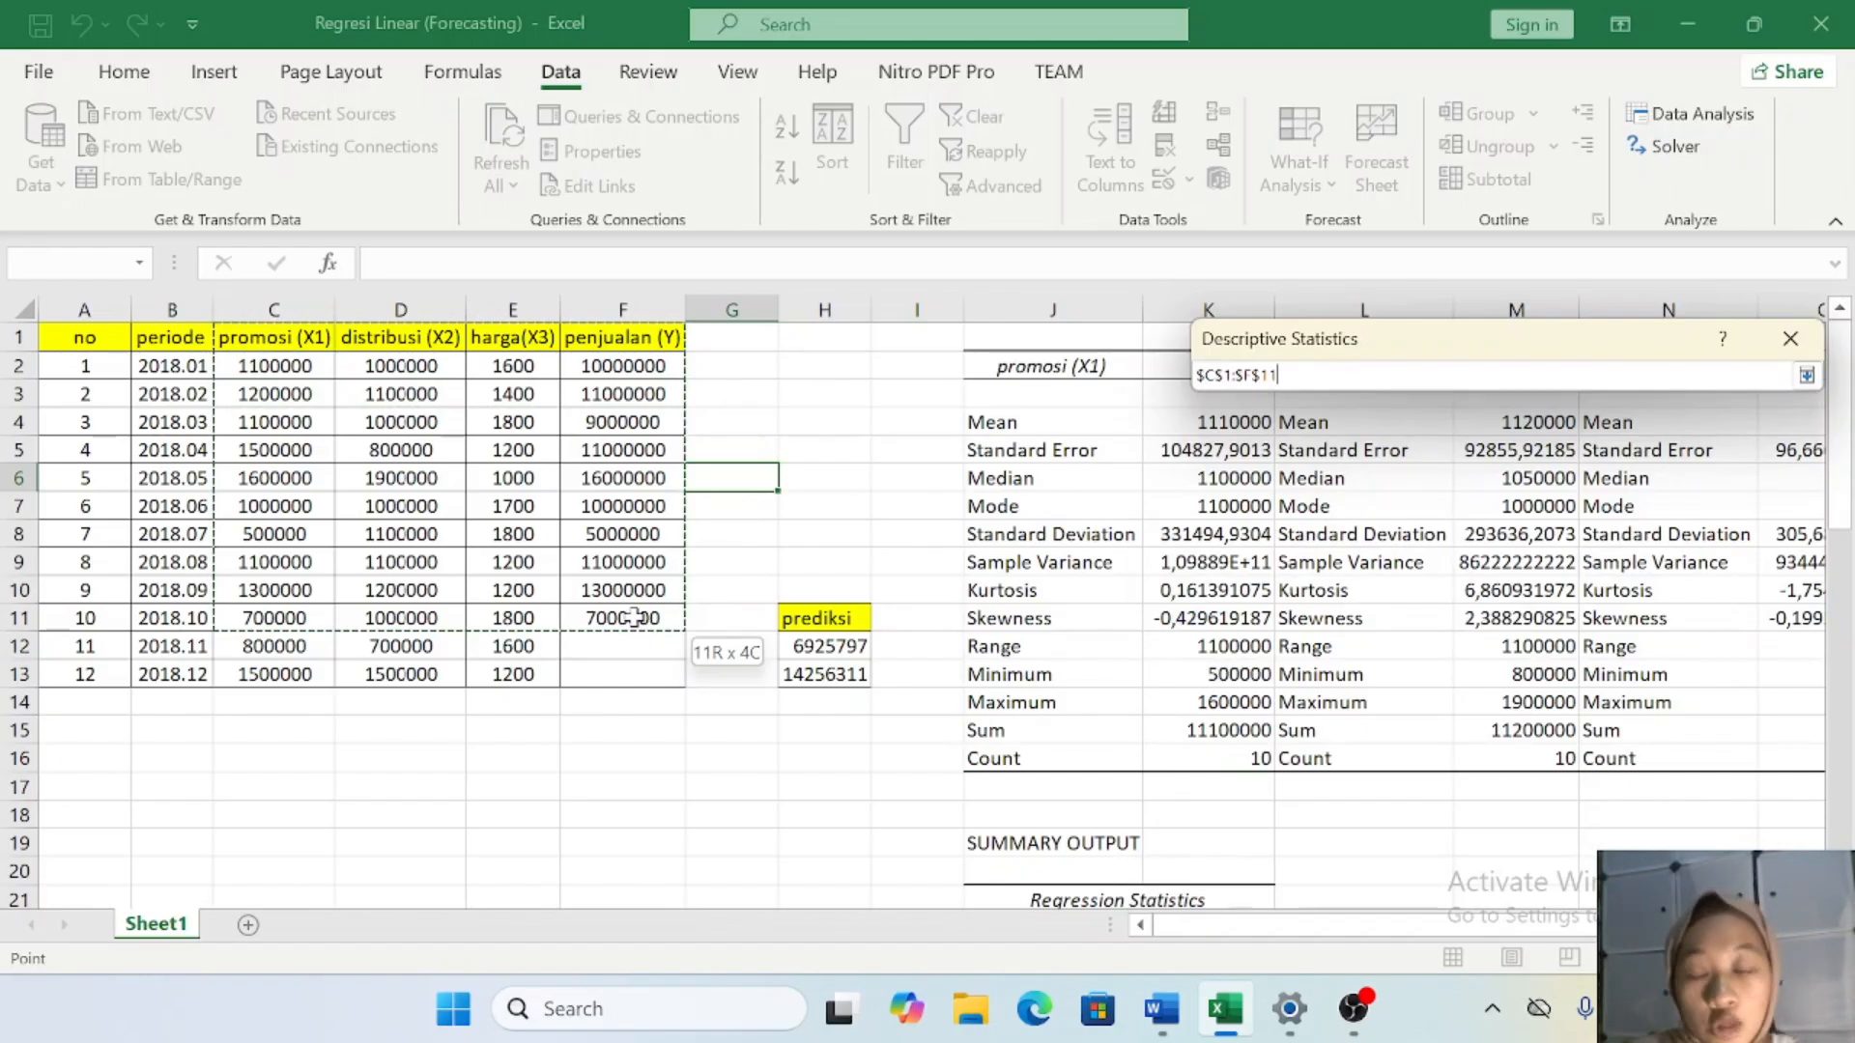
left_click_drag(632, 618, 634, 618)
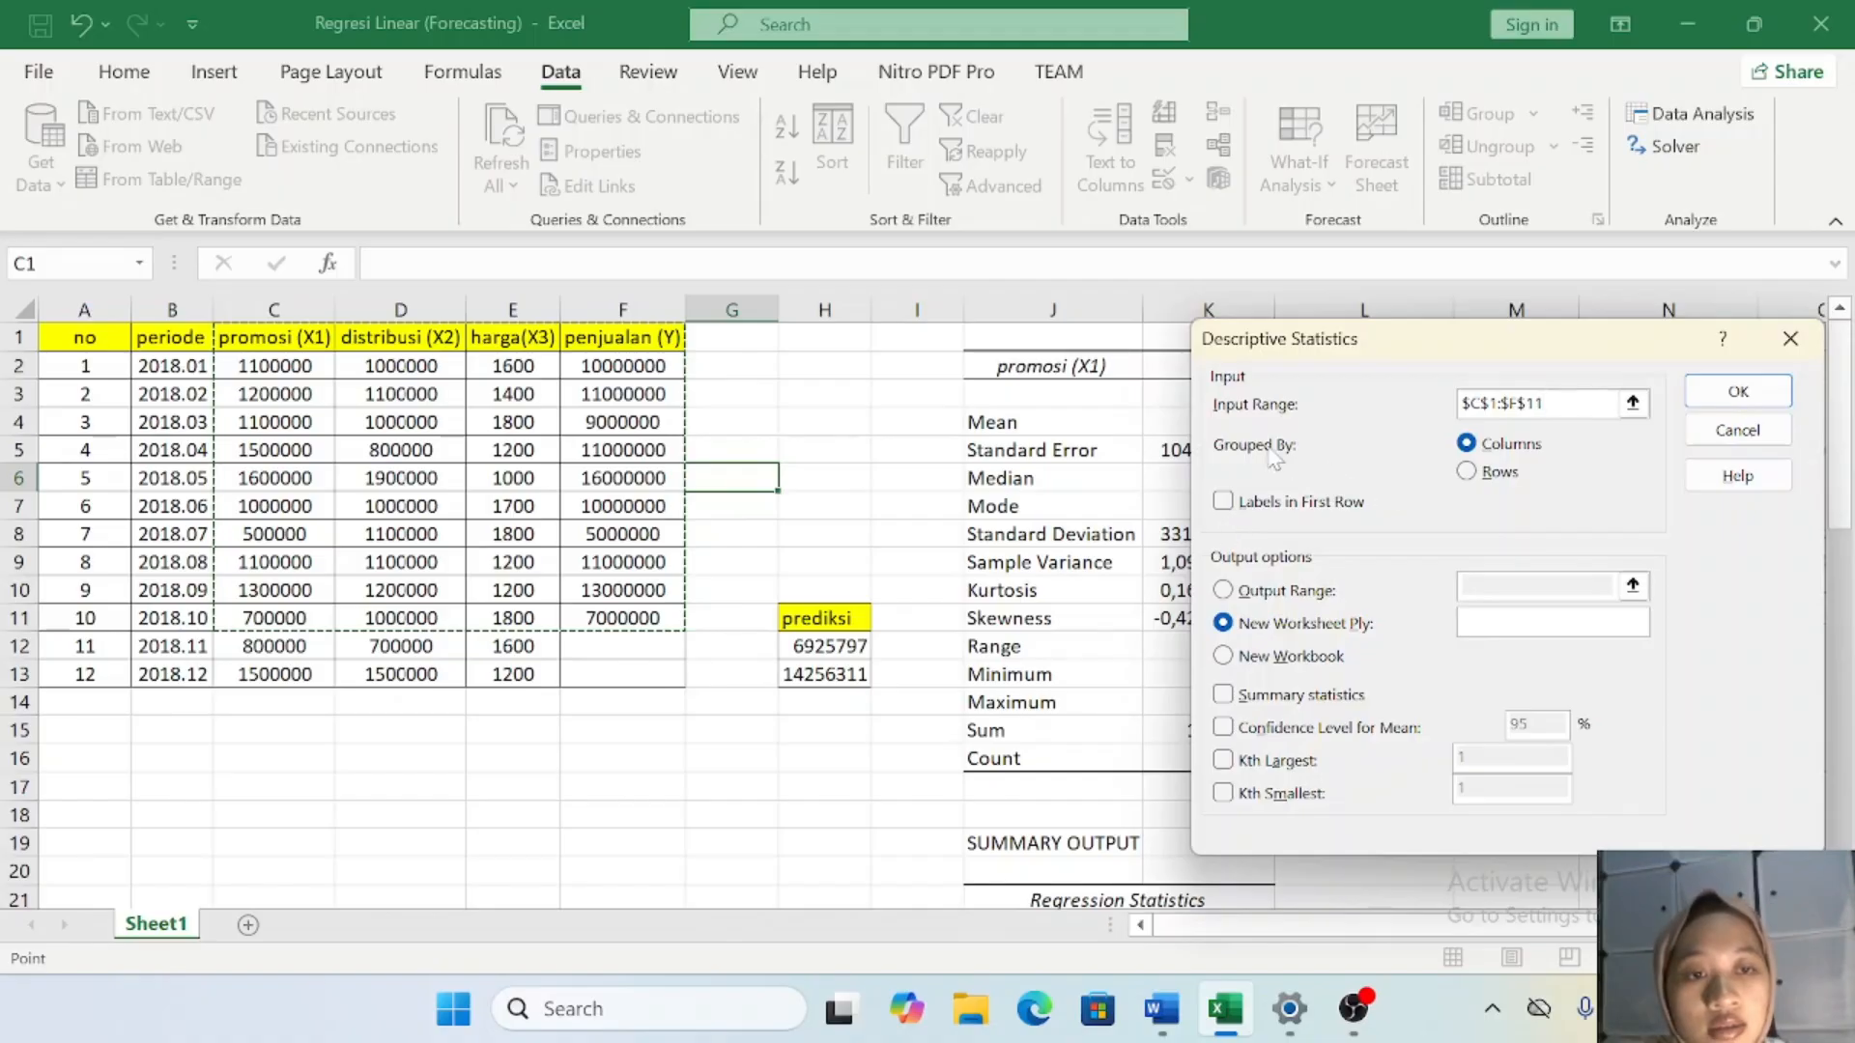
Enable labels in the first row, set the output range to A15, and cancel the Descriptive Statistics analysis.
left_click(1223, 502)
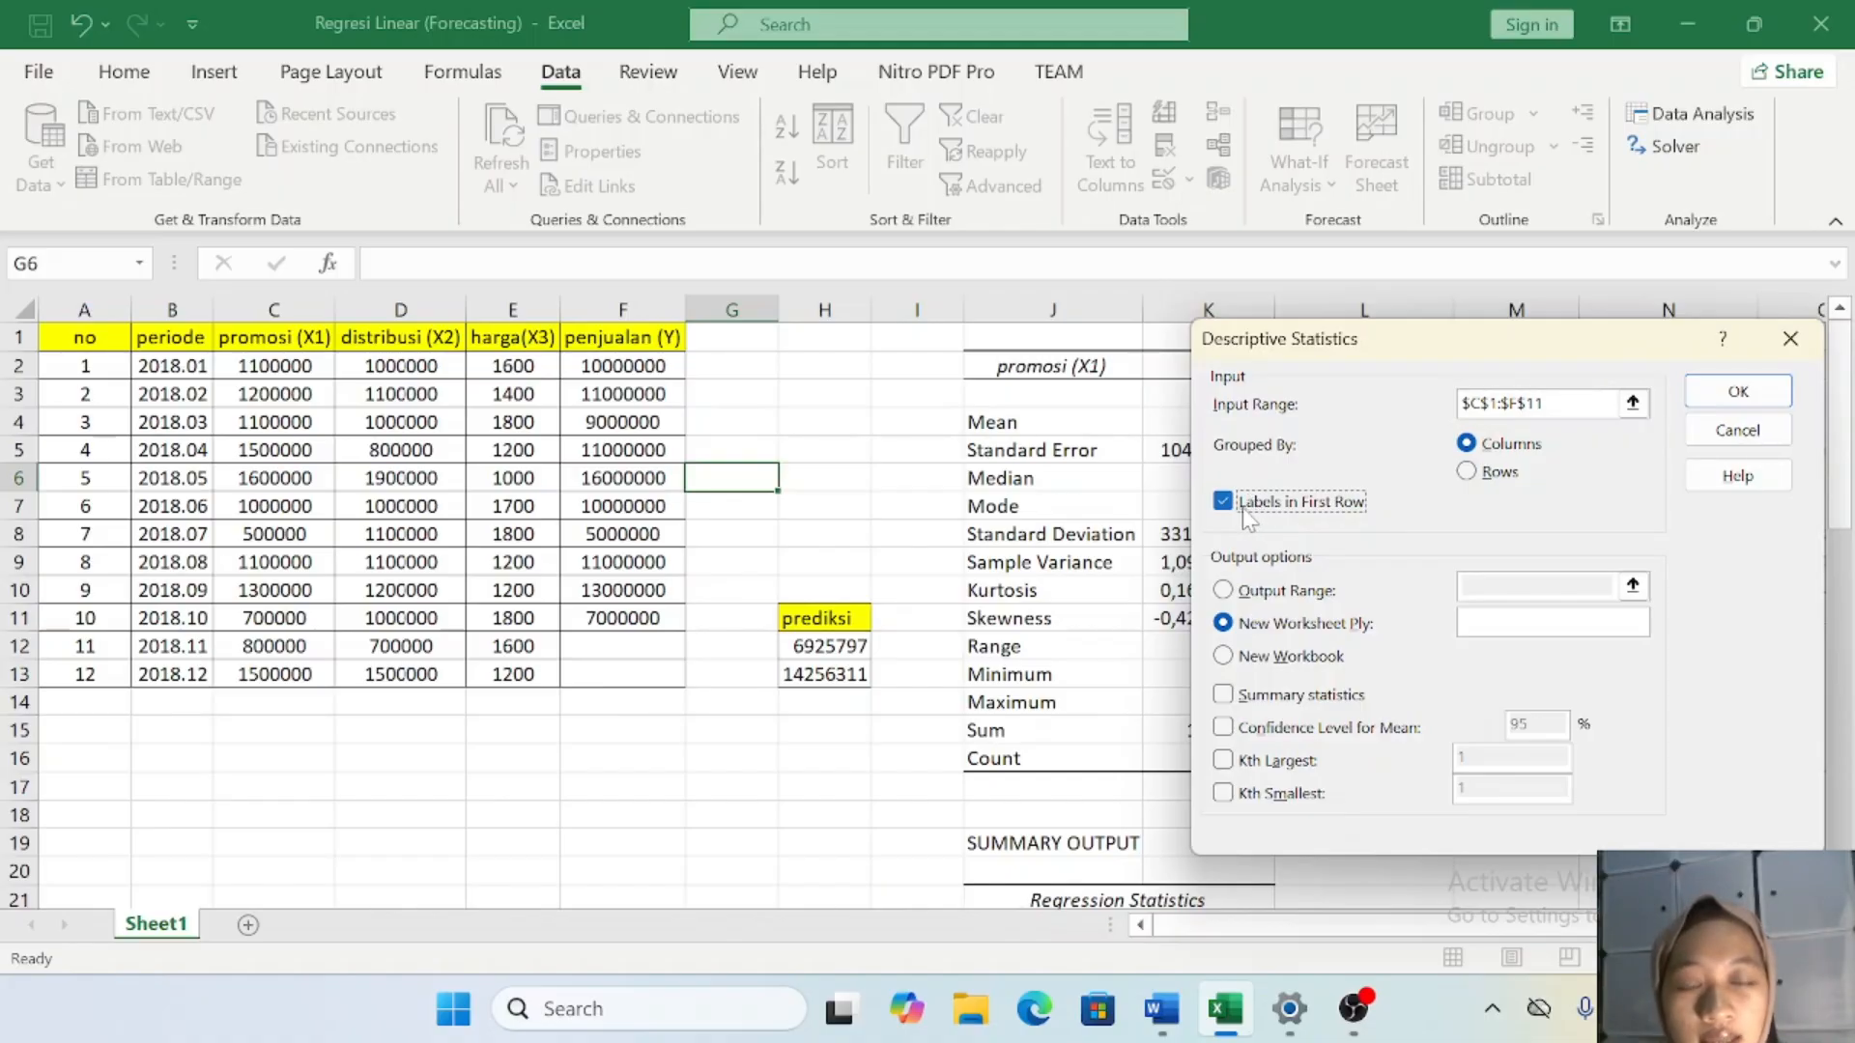
left_click(1223, 592)
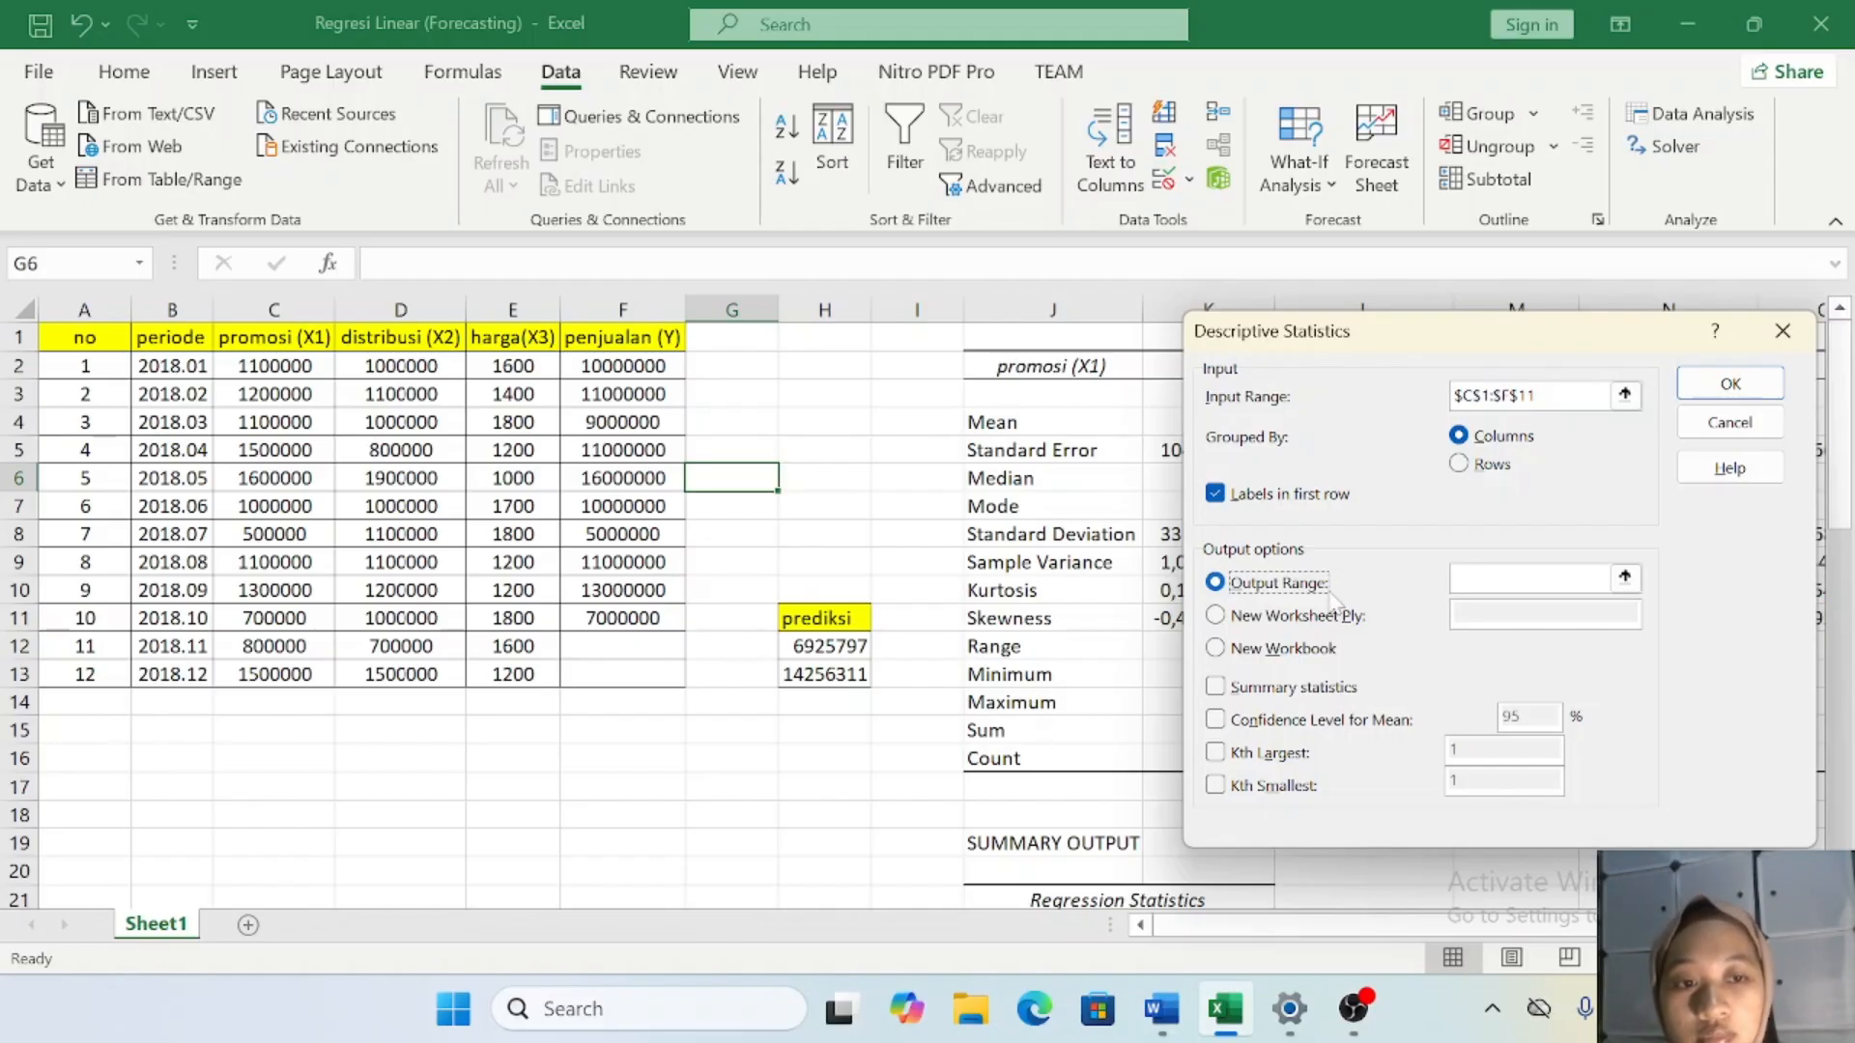
left_click(1439, 580)
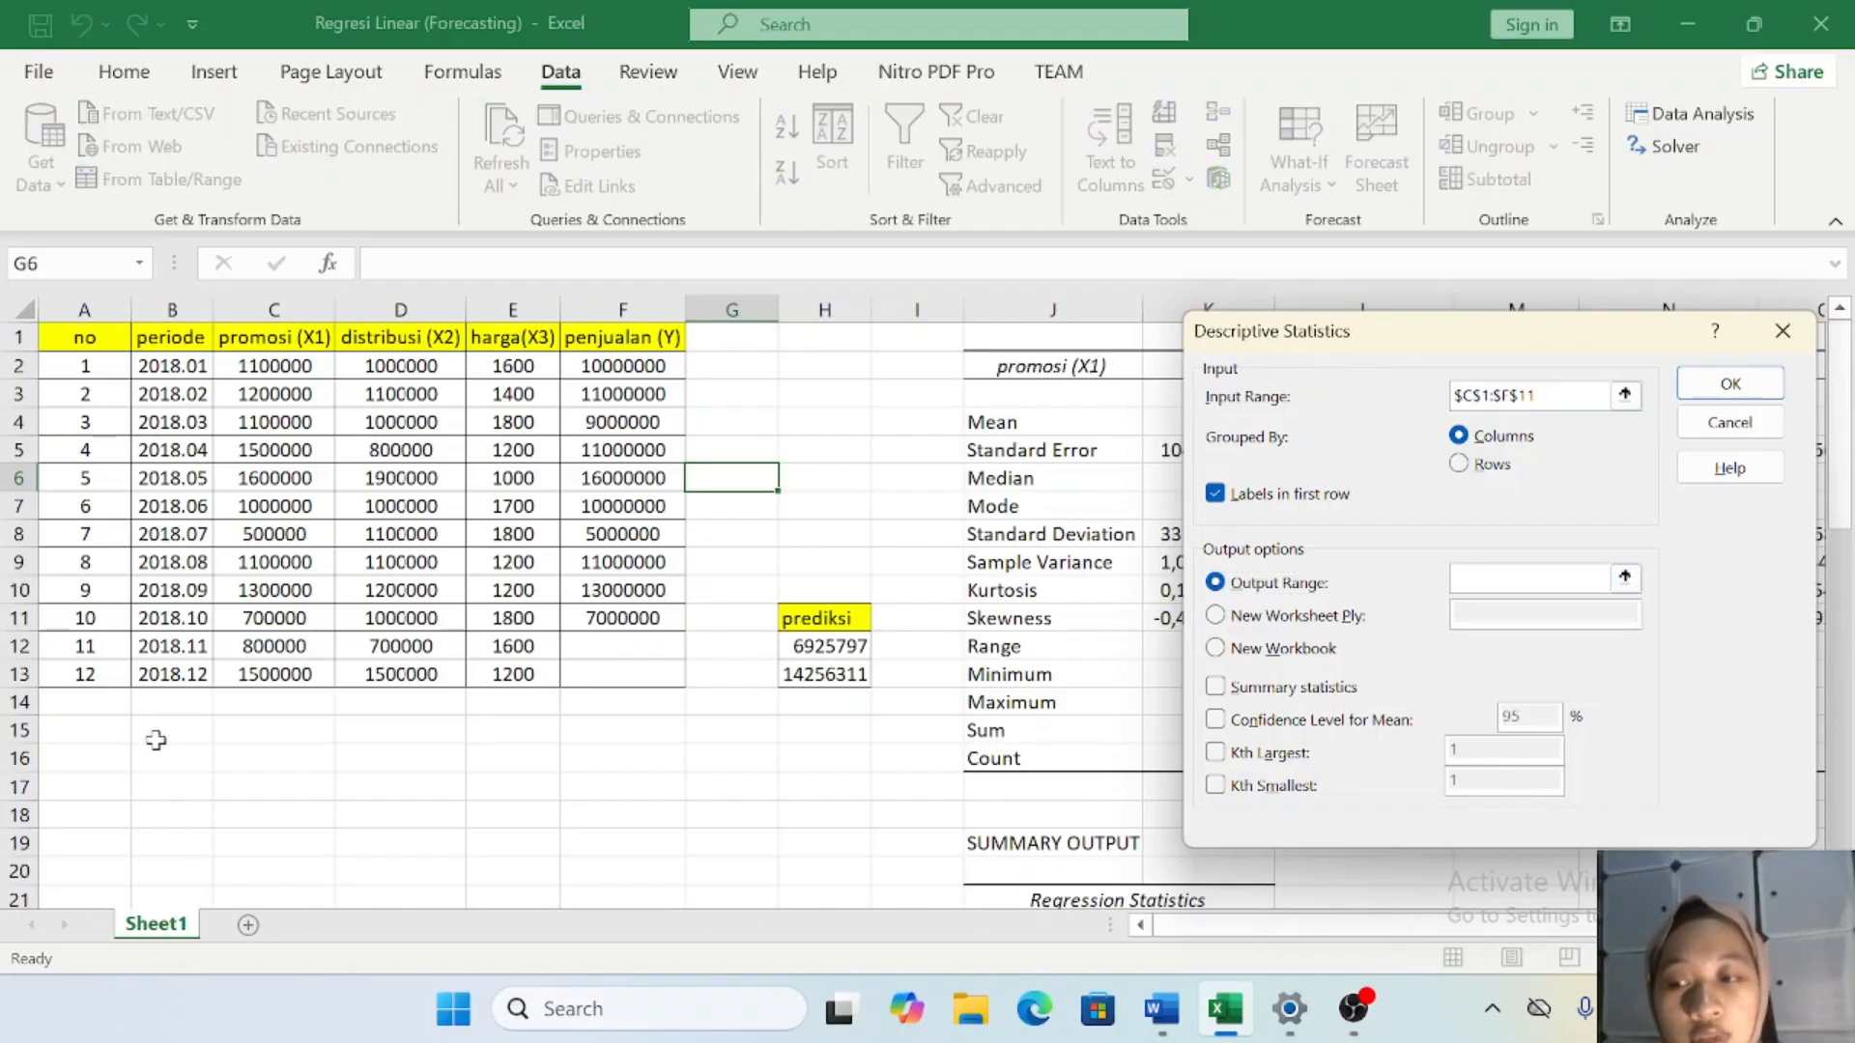
left_click(95, 727)
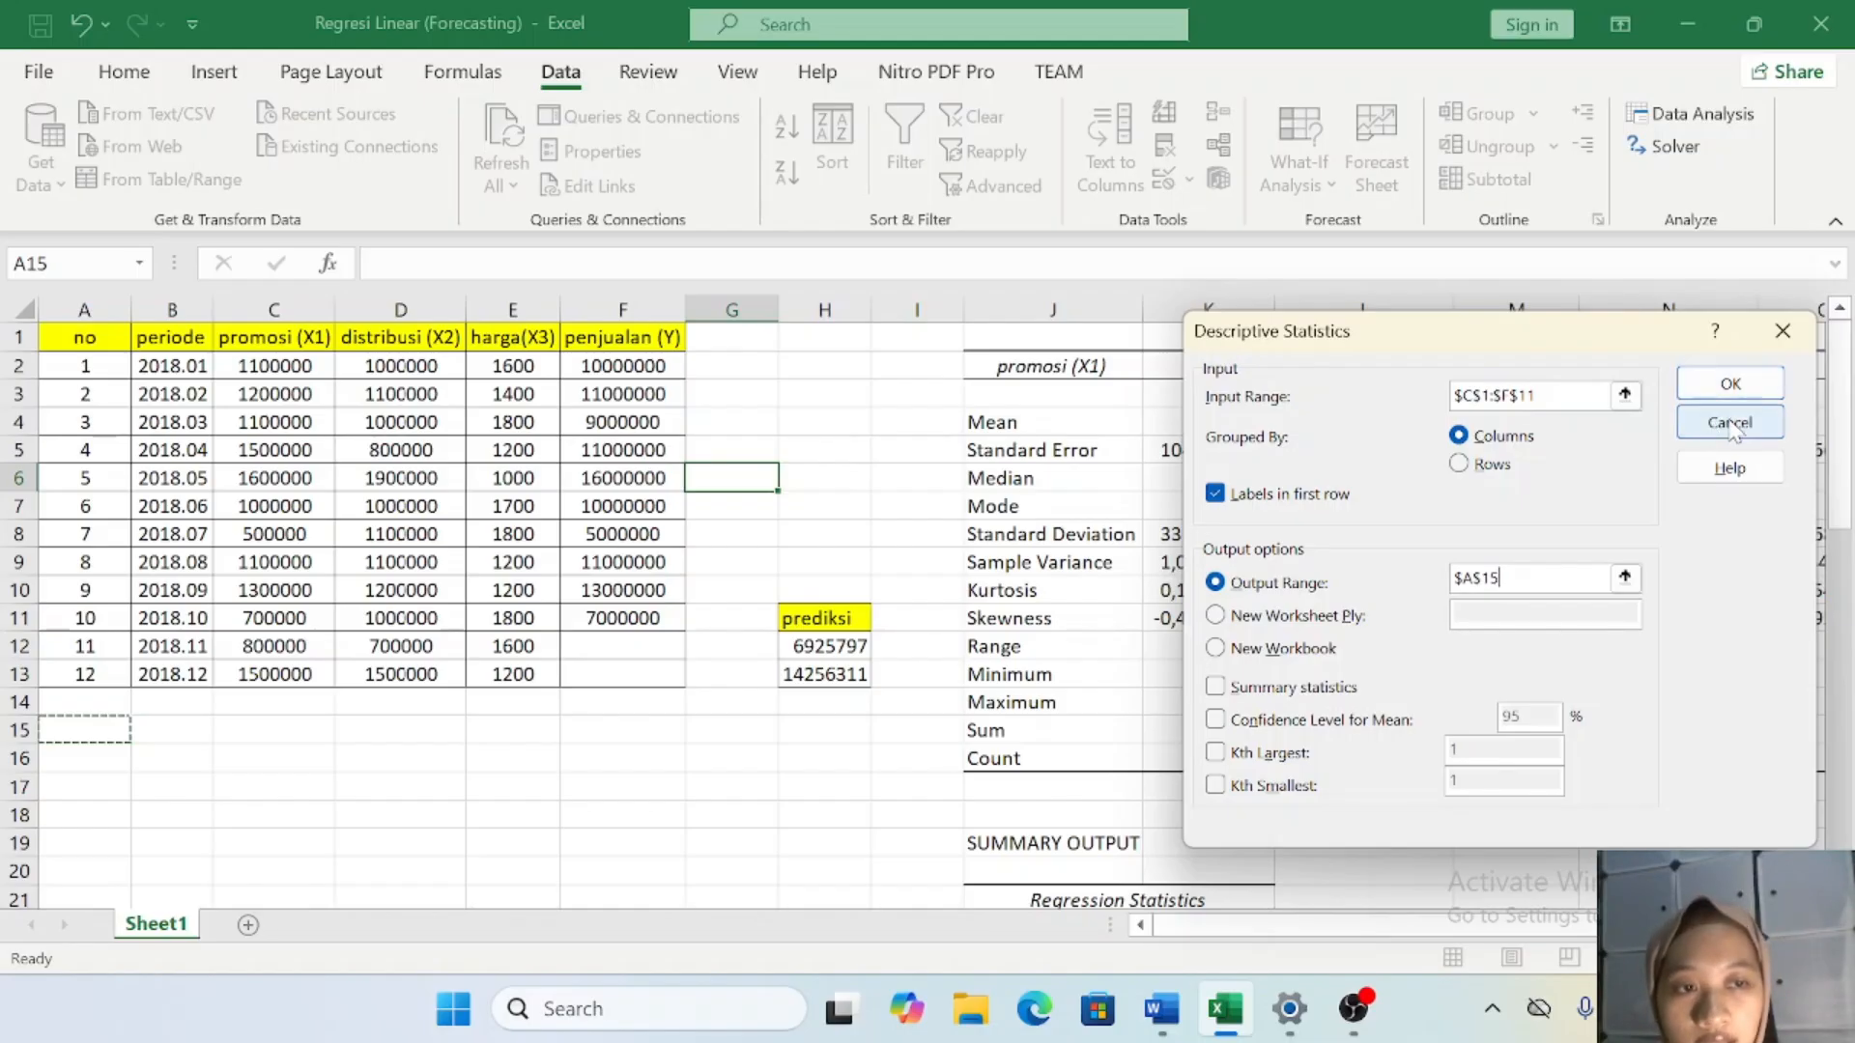
left_click(1729, 422)
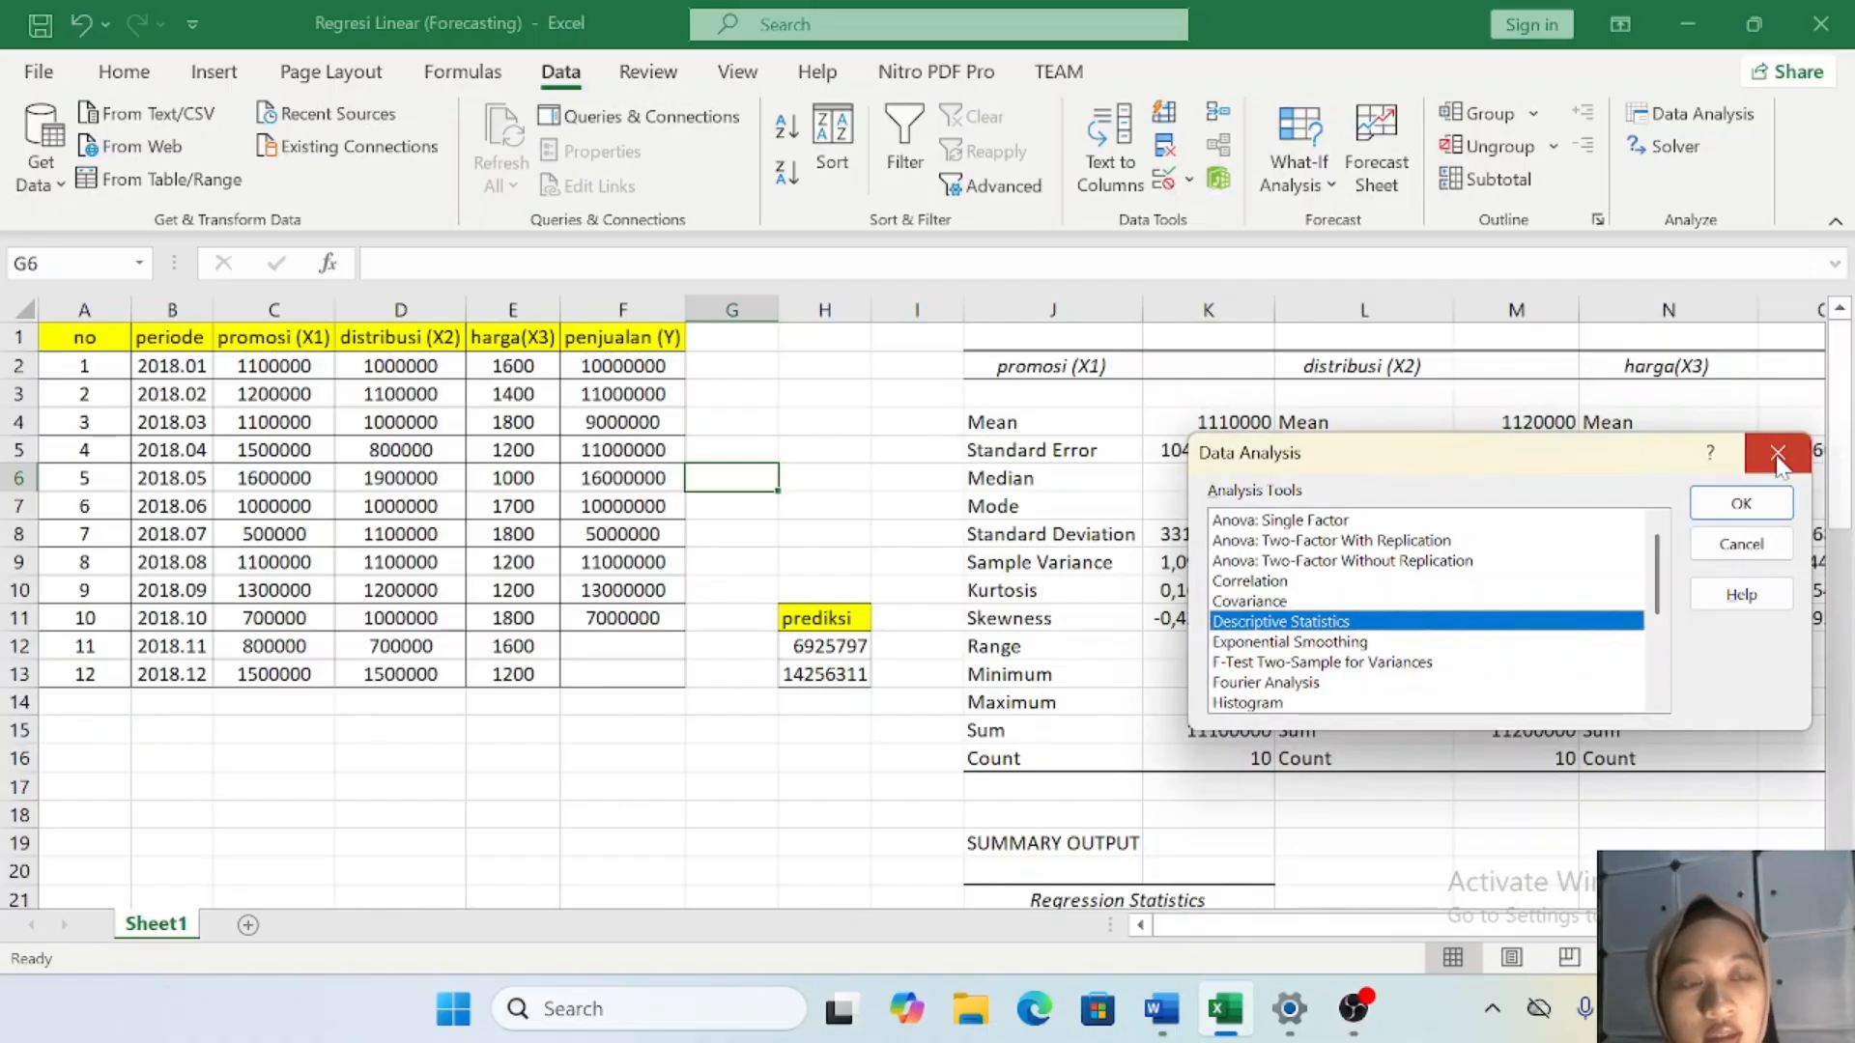
left_click(1777, 452)
Examine the existing descriptive statistics for promosi (X1), distribusi (X2), harga (X3) and penjualan (Y).
scroll(1427, 533, "down", 1)
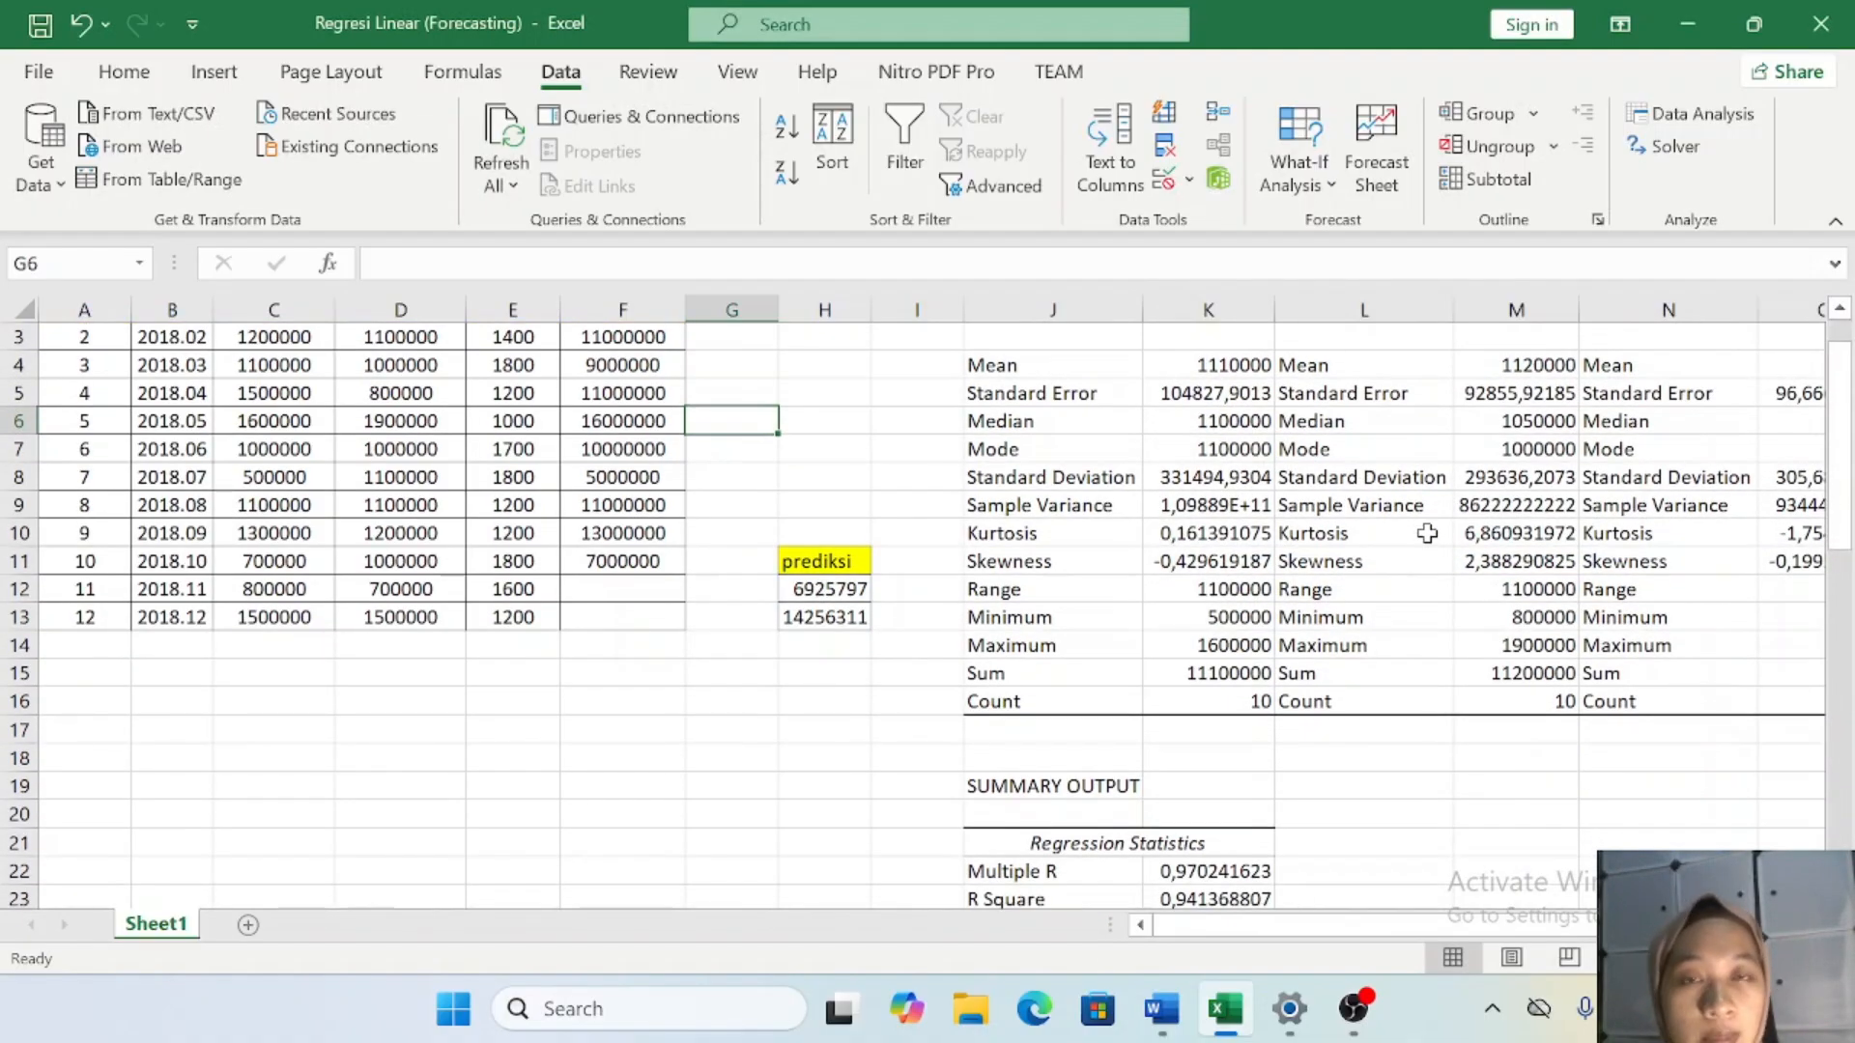
scroll(1427, 533, "right", 2)
scroll(1495, 532, "up", 1)
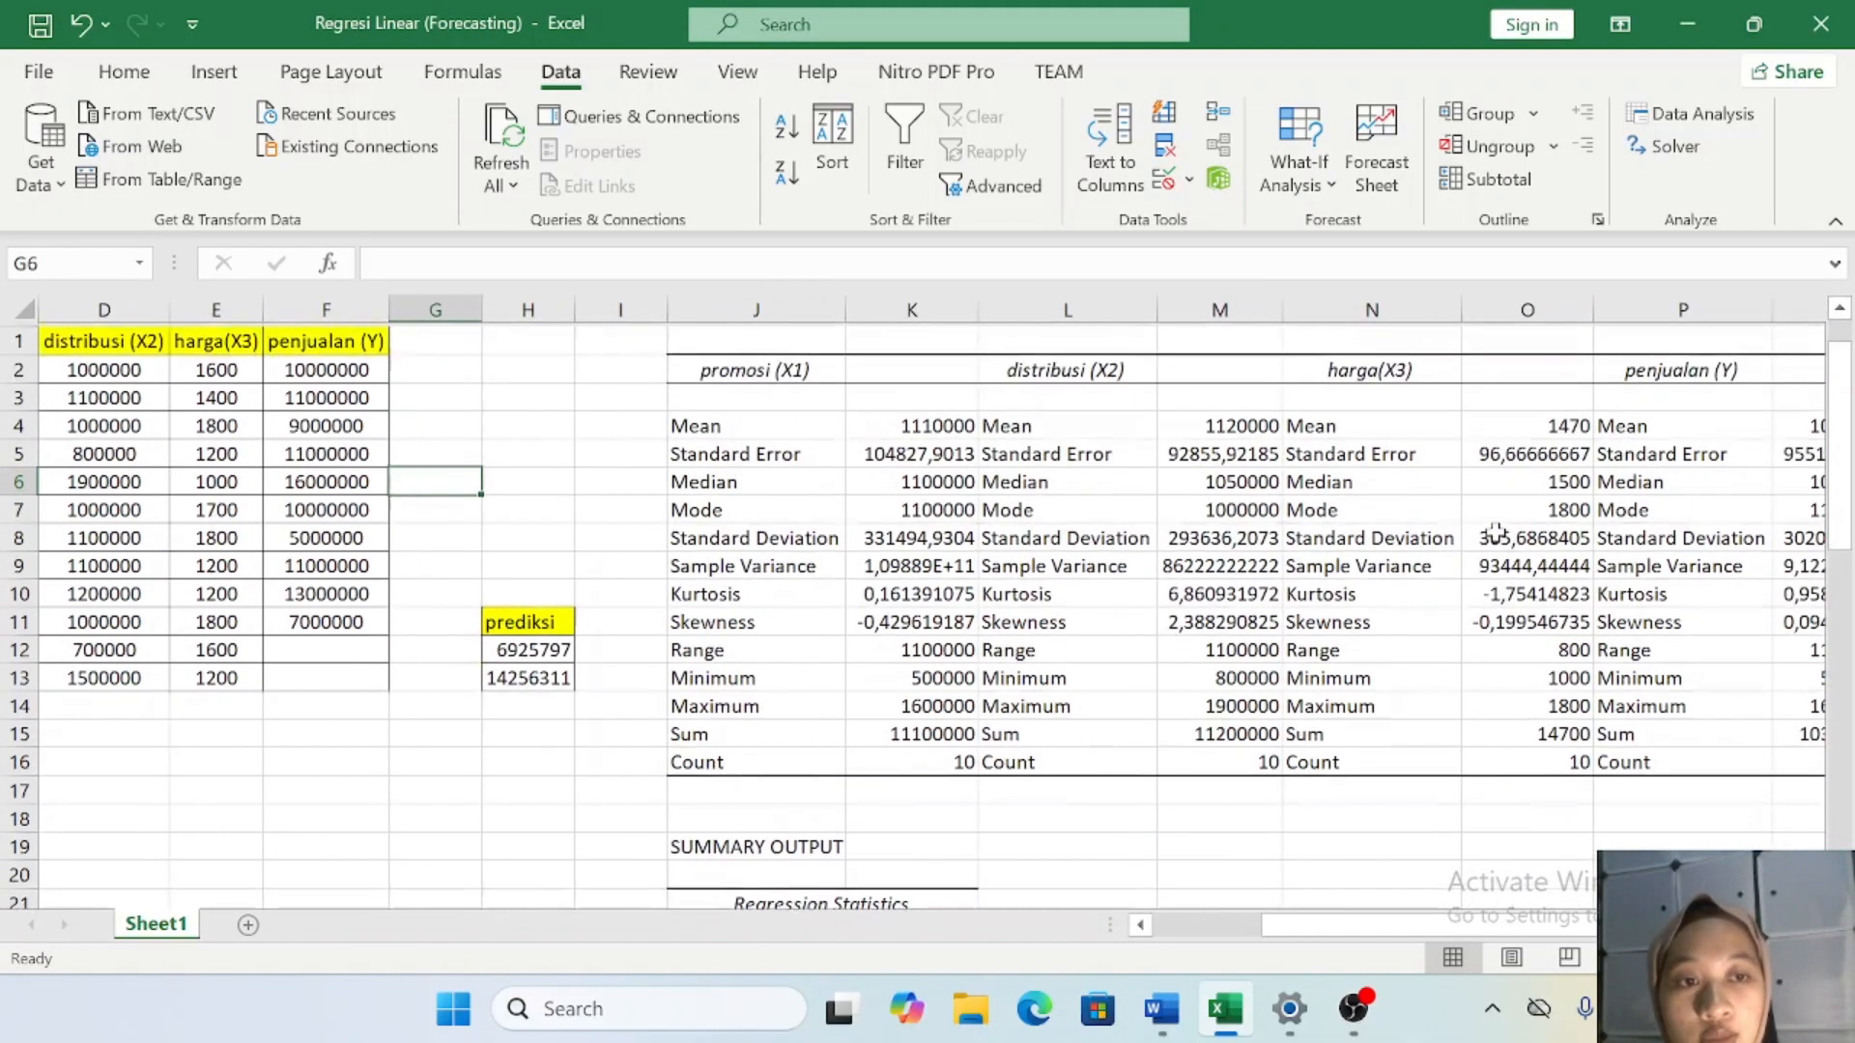
scroll(1495, 531, "right", 2)
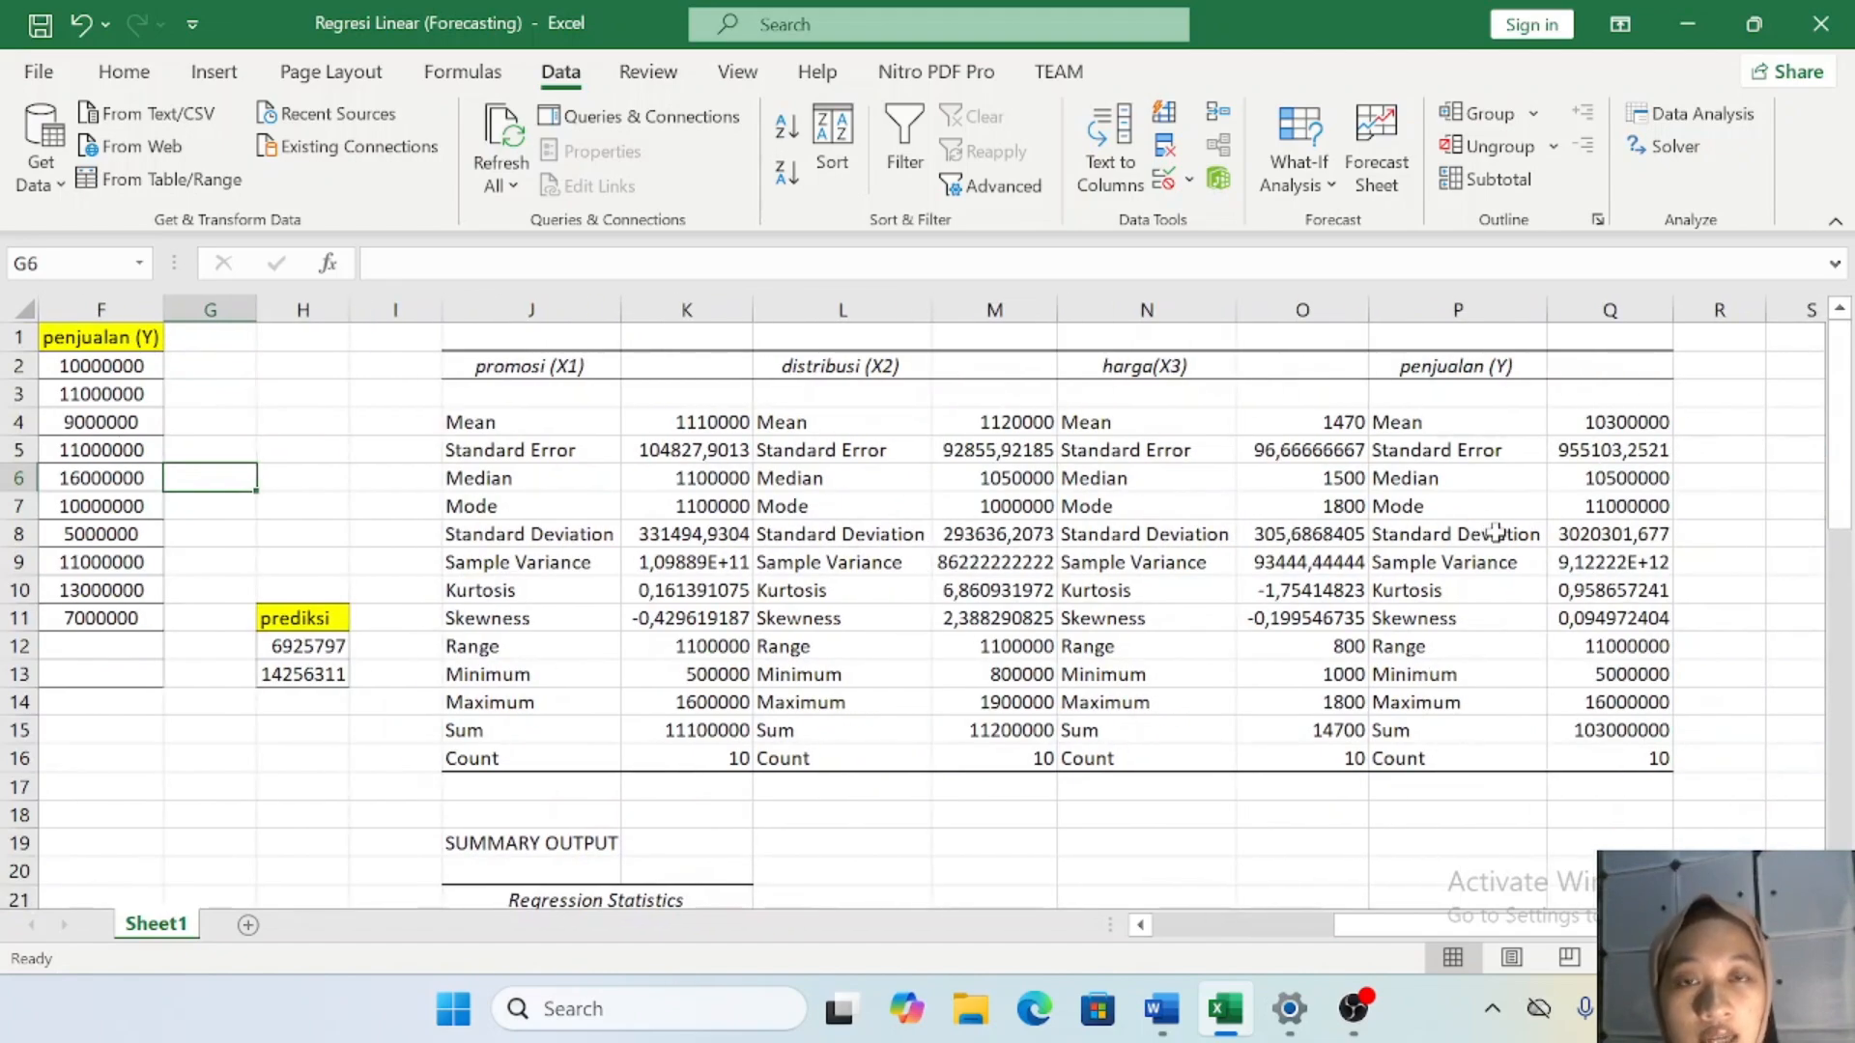
Examine the descriptive statistics tables together with the regression SUMMARY OUTPUT and ANOVA tables below them.
scroll(1334, 570, "down", 2)
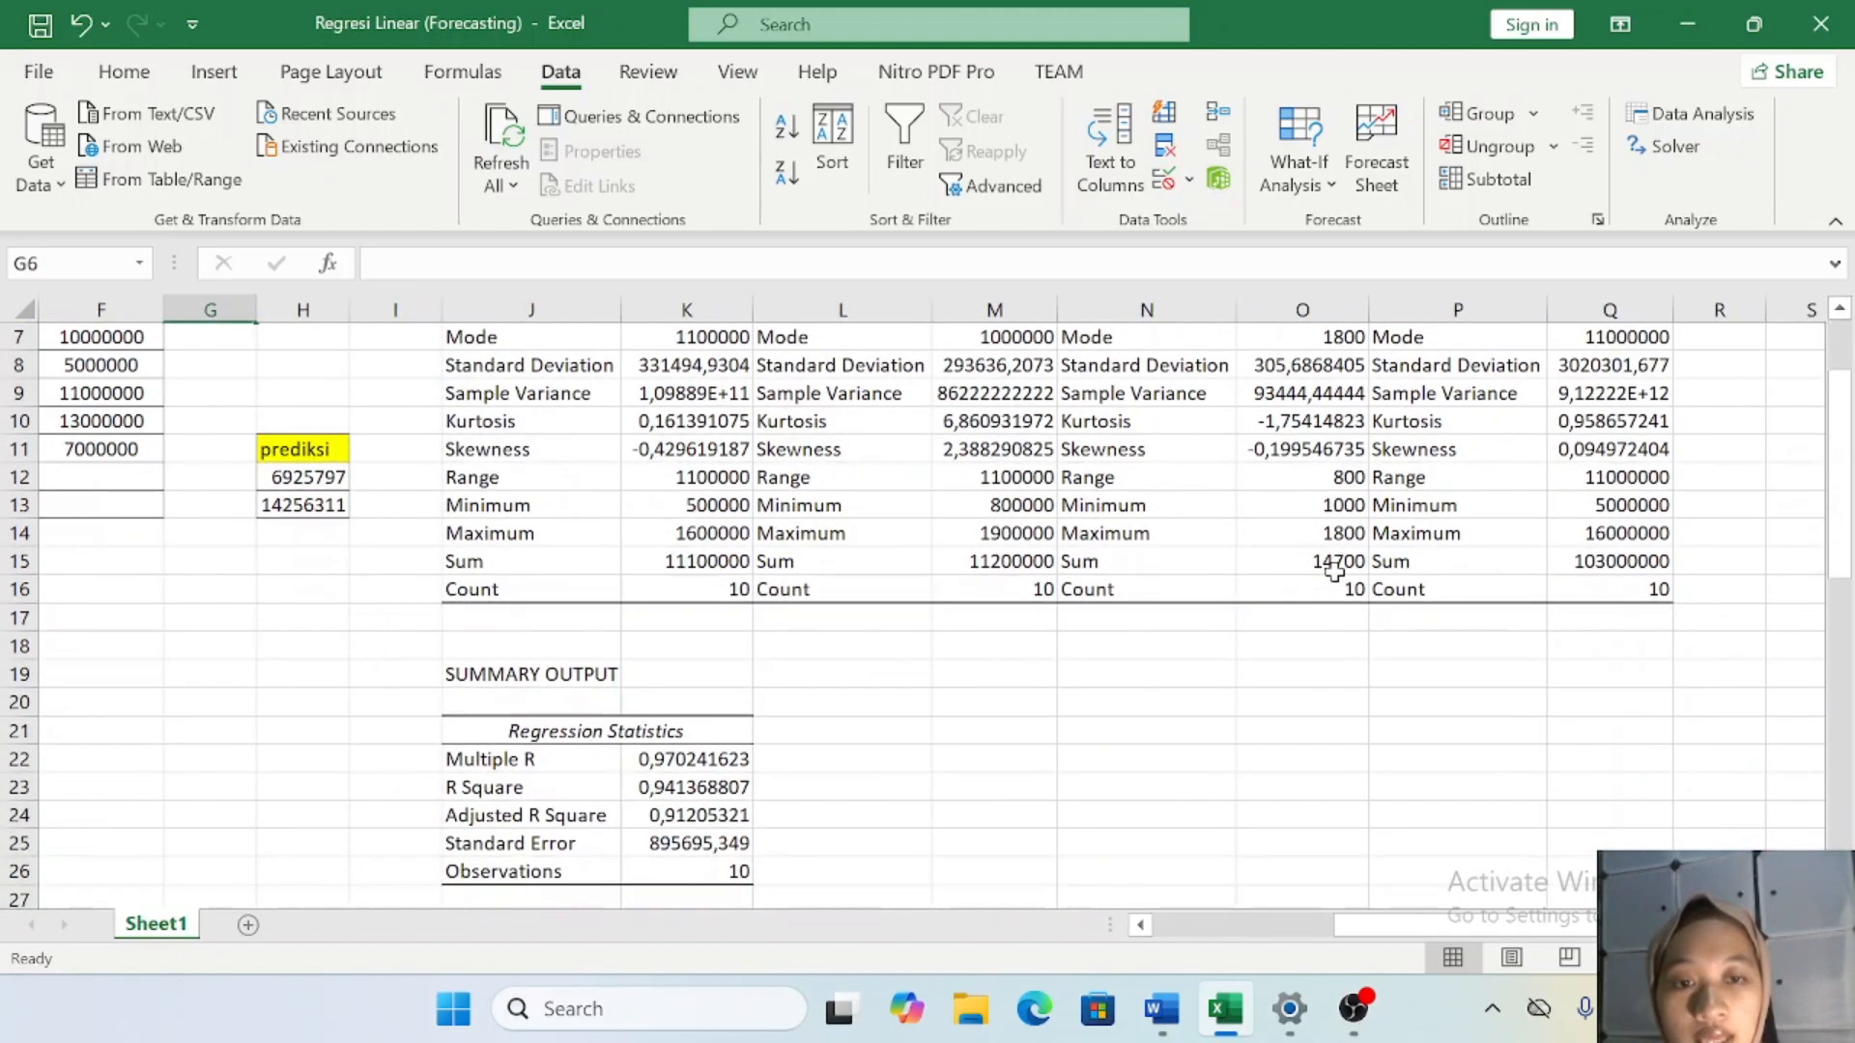
scroll(1333, 570, "up", 2)
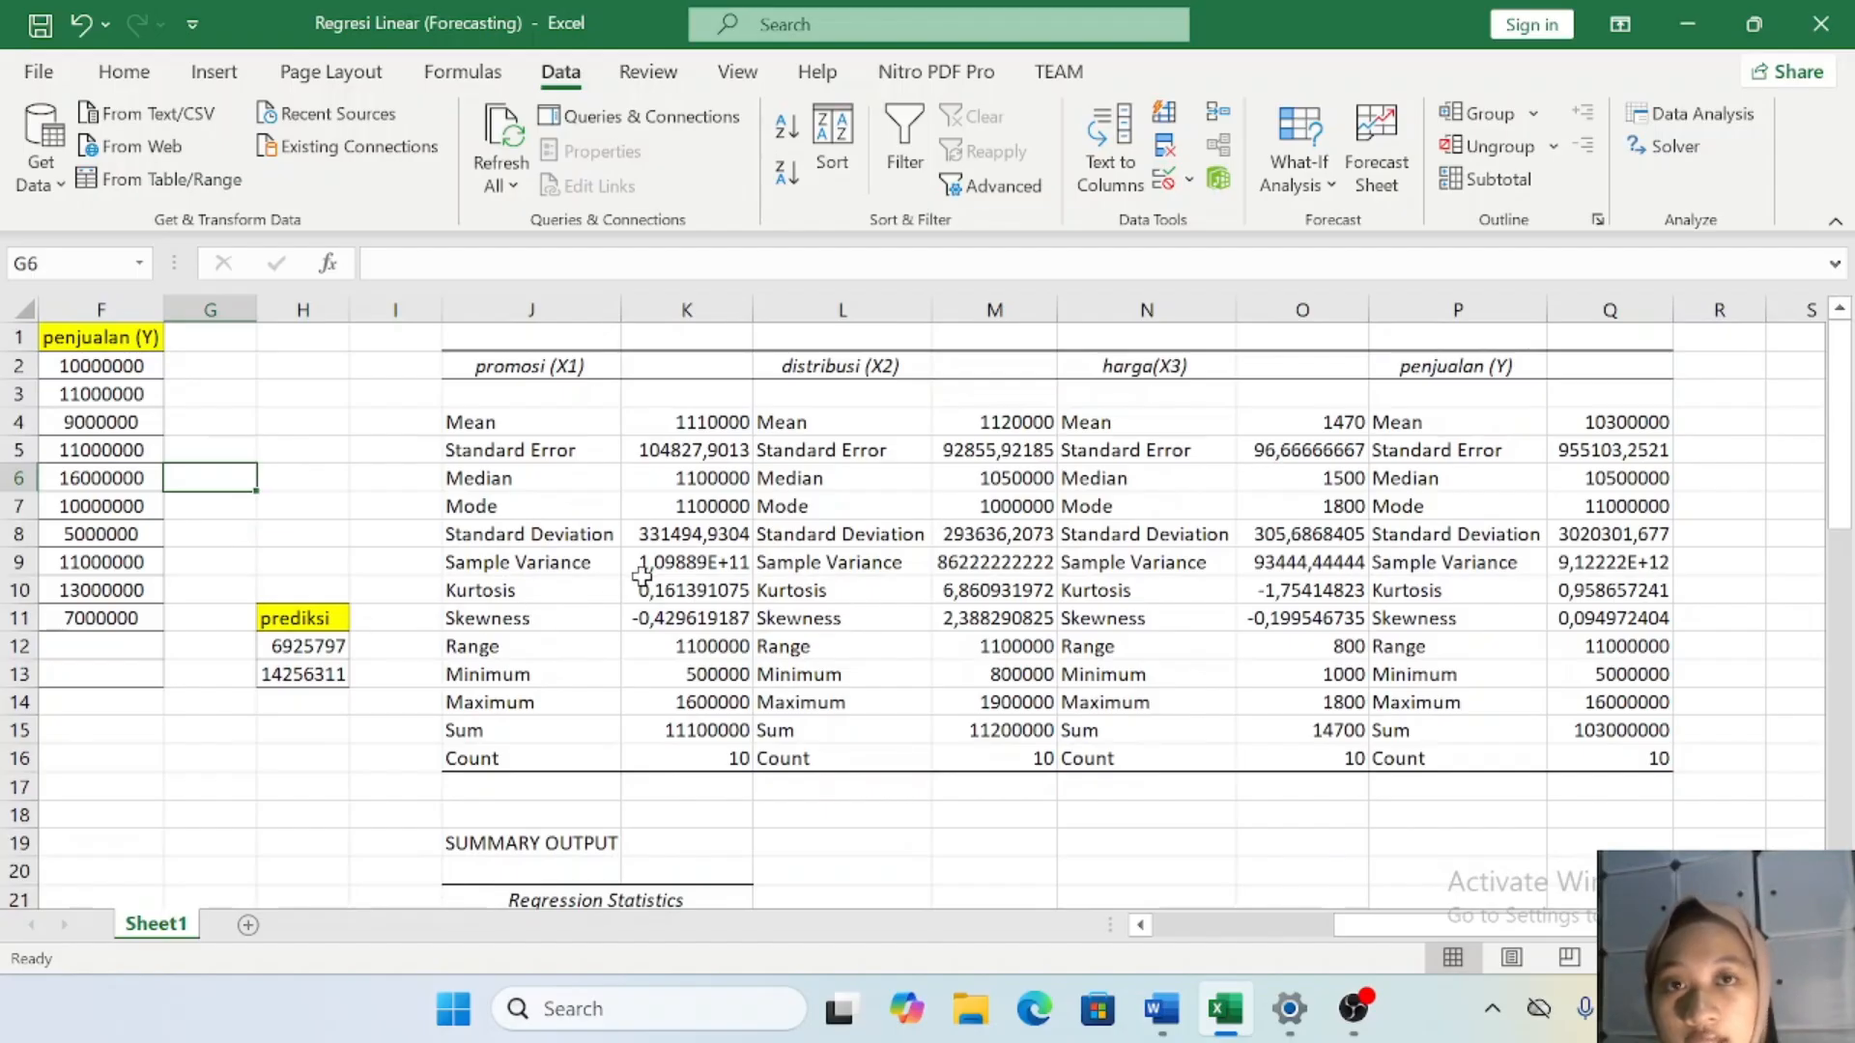
scroll(641, 577, "down", 4)
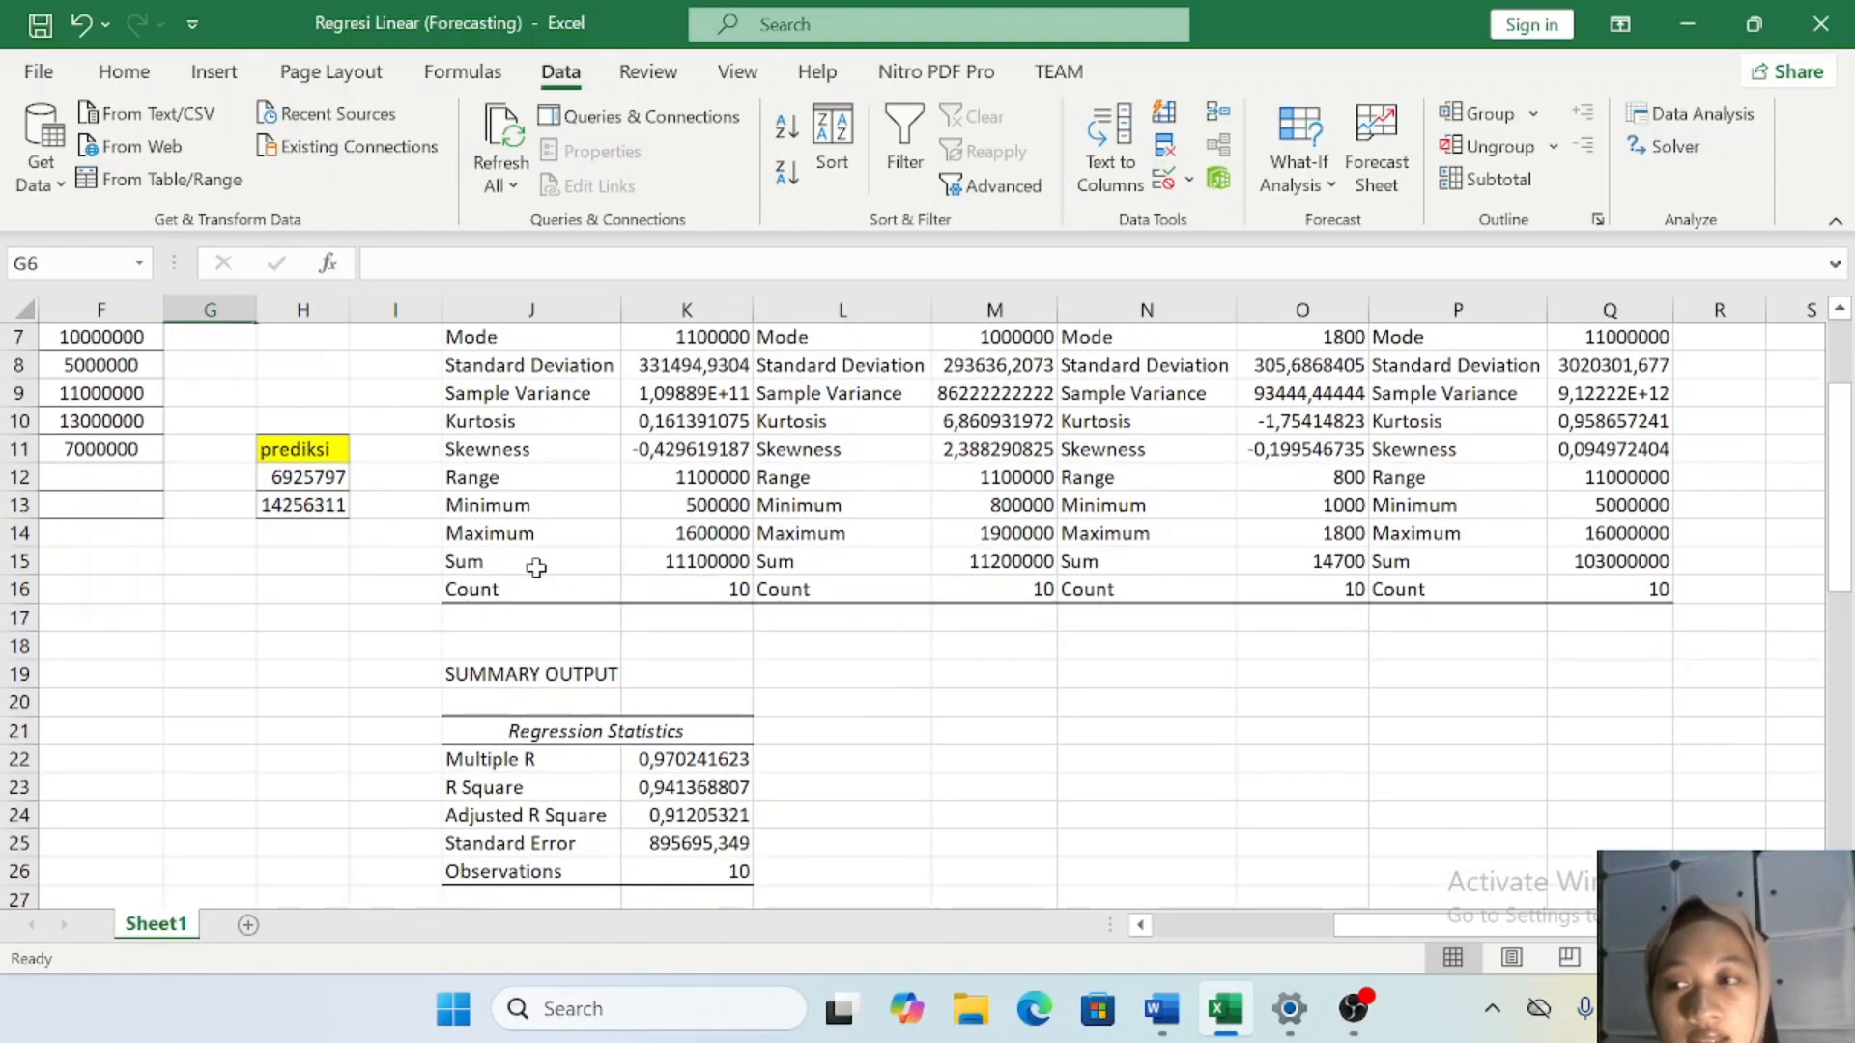
scroll(489, 560, "left", 1)
scroll(580, 570, "down", 2)
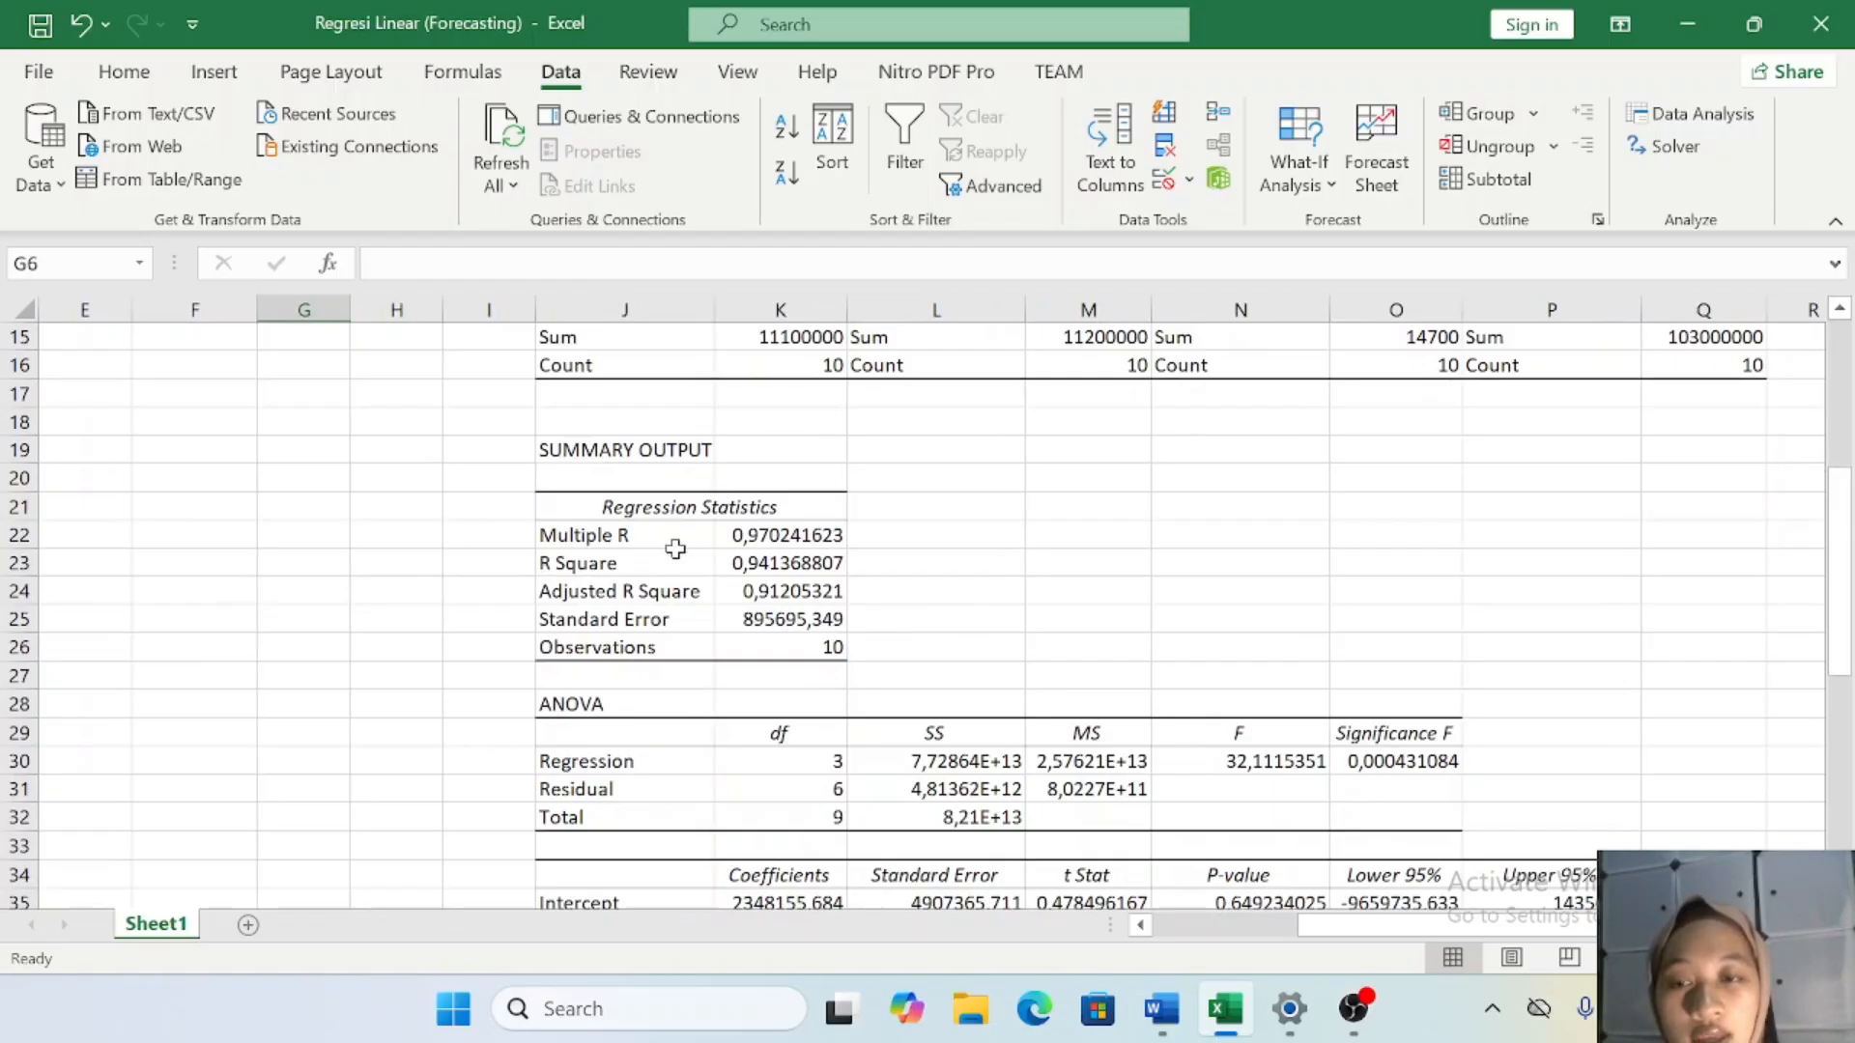
scroll(690, 544, "down", 1)
scroll(700, 544, "down", 2)
scroll(700, 543, "right", 1)
scroll(700, 543, "up", 2)
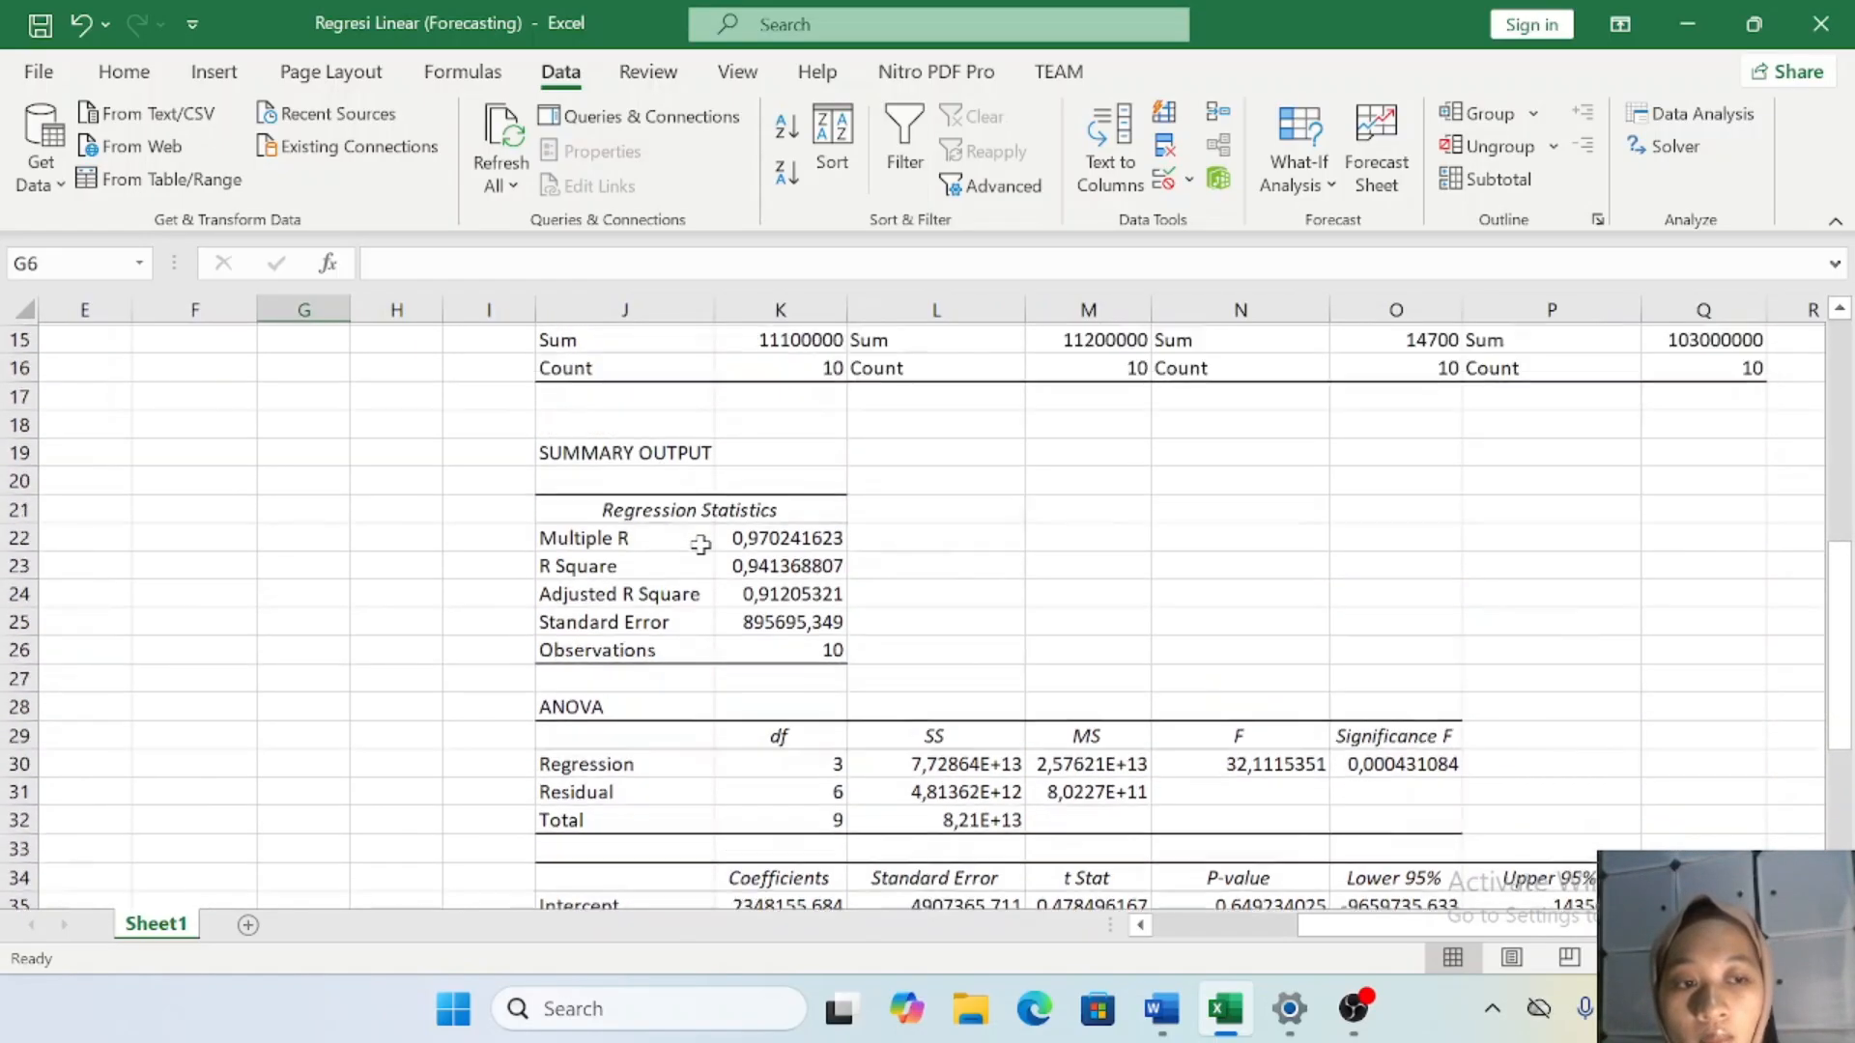
scroll(701, 544, "down", 3)
scroll(700, 544, "left", 1)
scroll(700, 544, "up", 6)
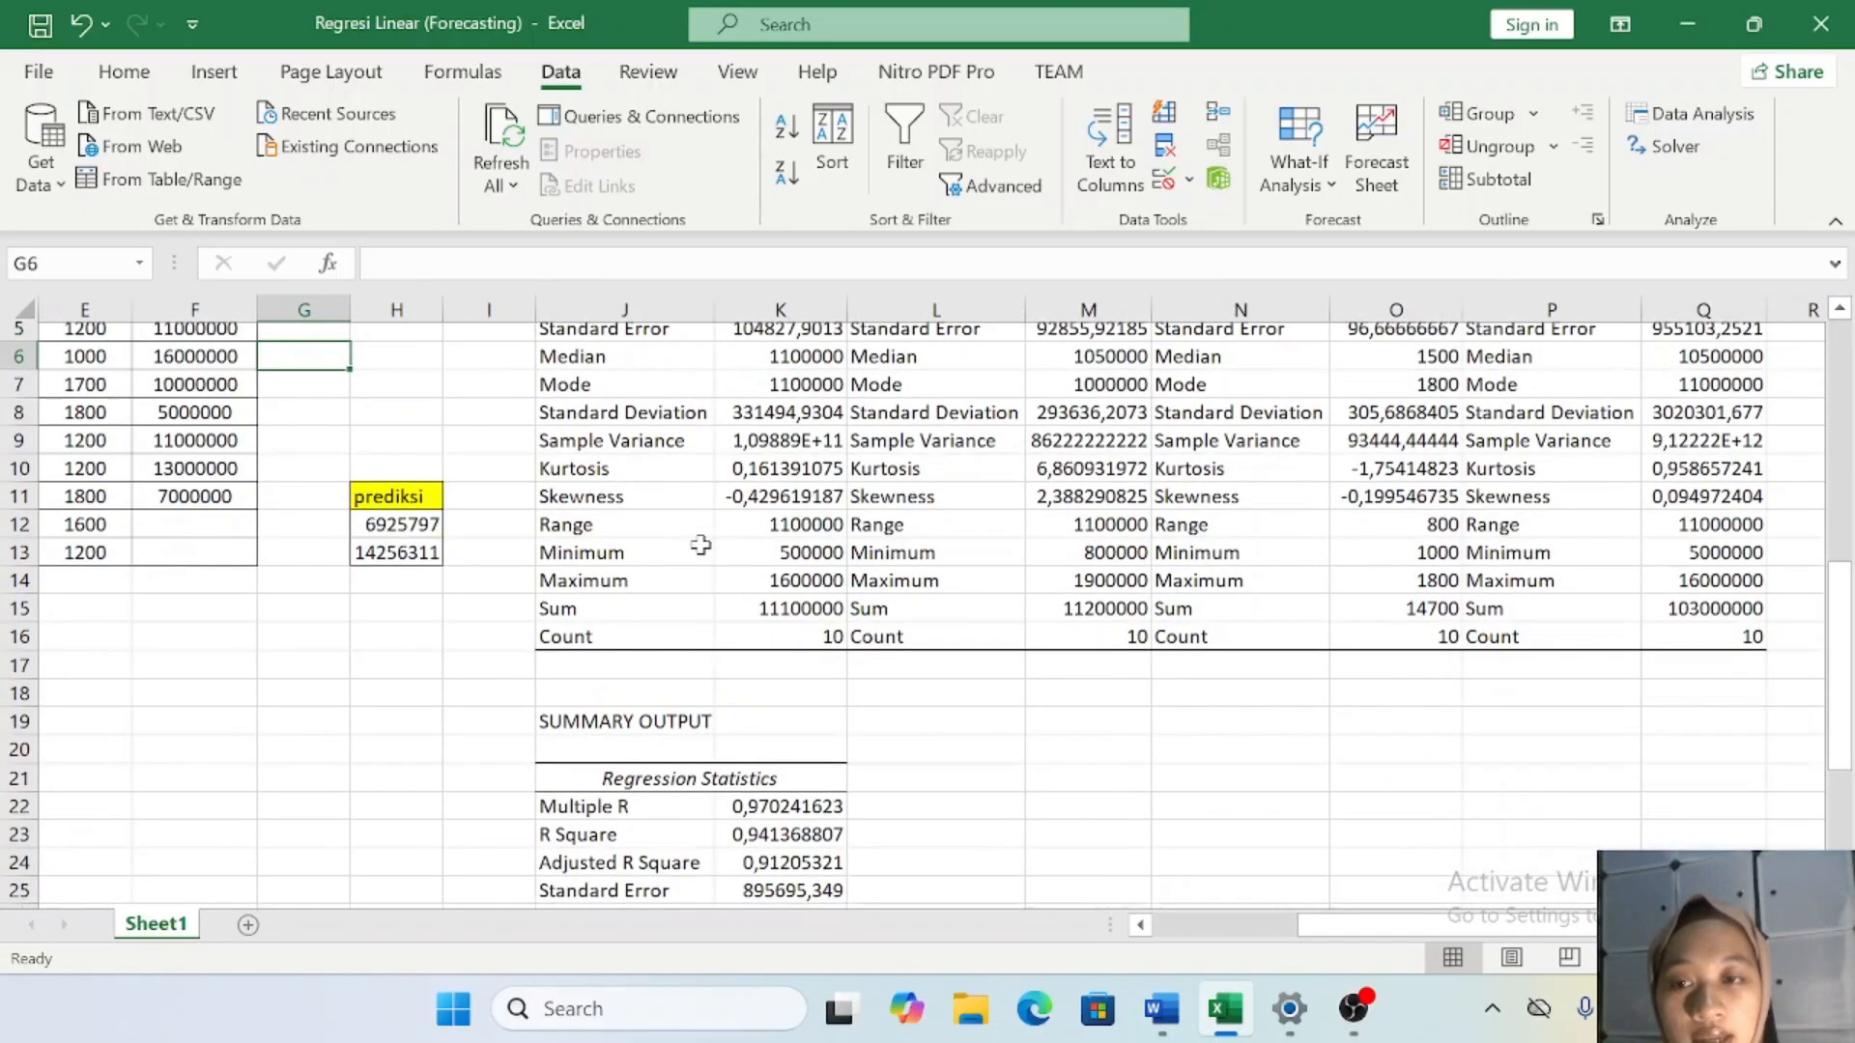
scroll(700, 544, "down", 2)
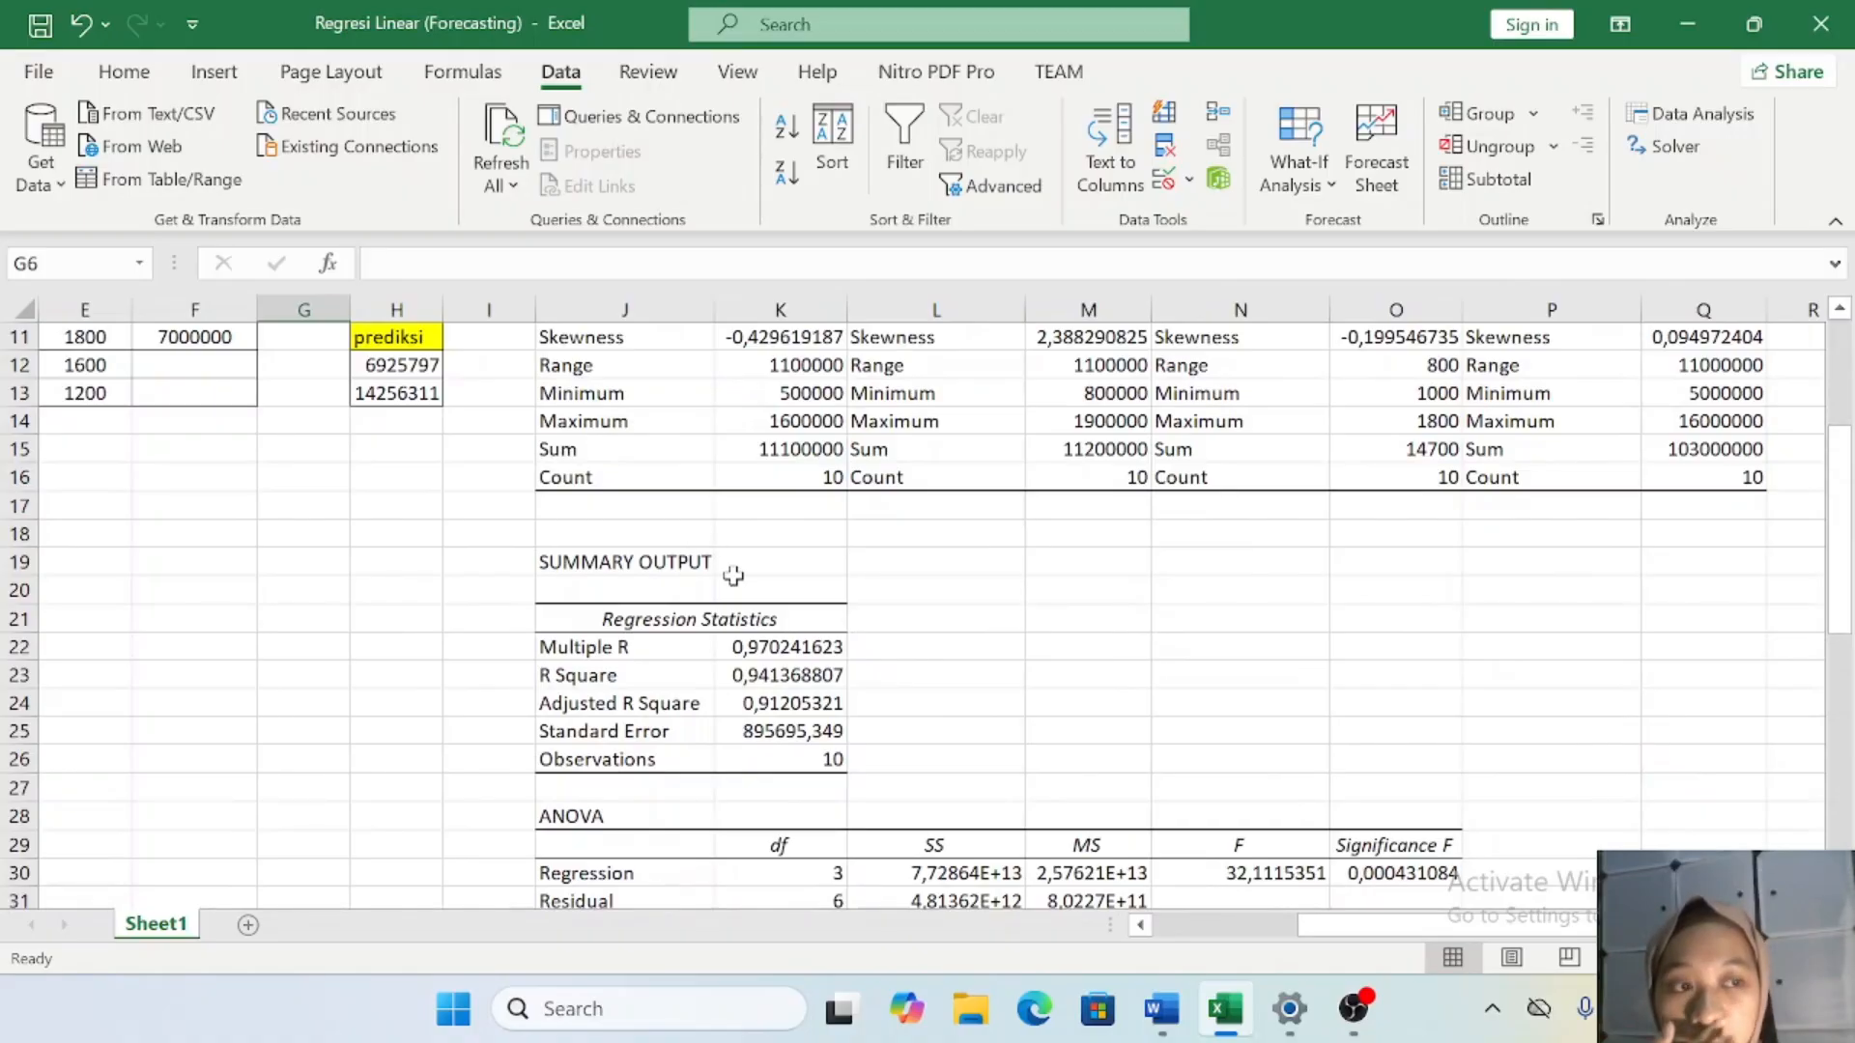
scroll(533, 524, "up", 2)
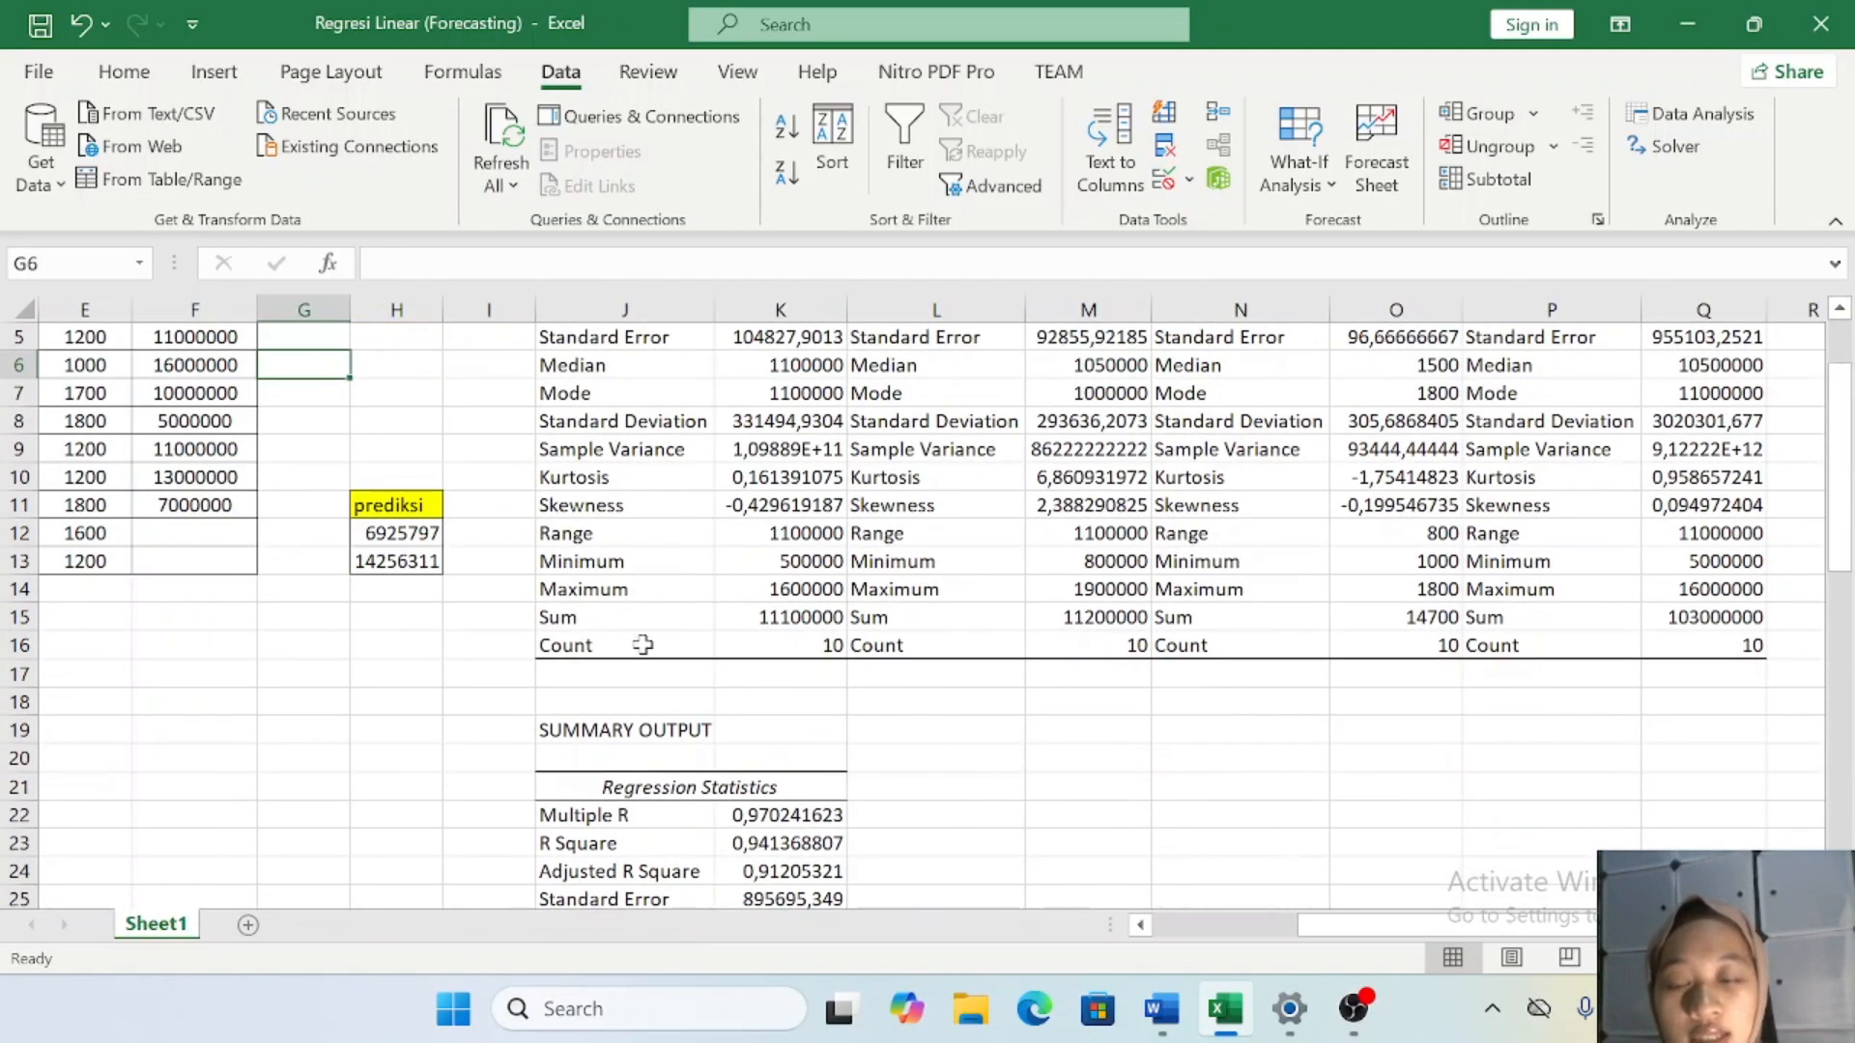
scroll(644, 647, "down", 1)
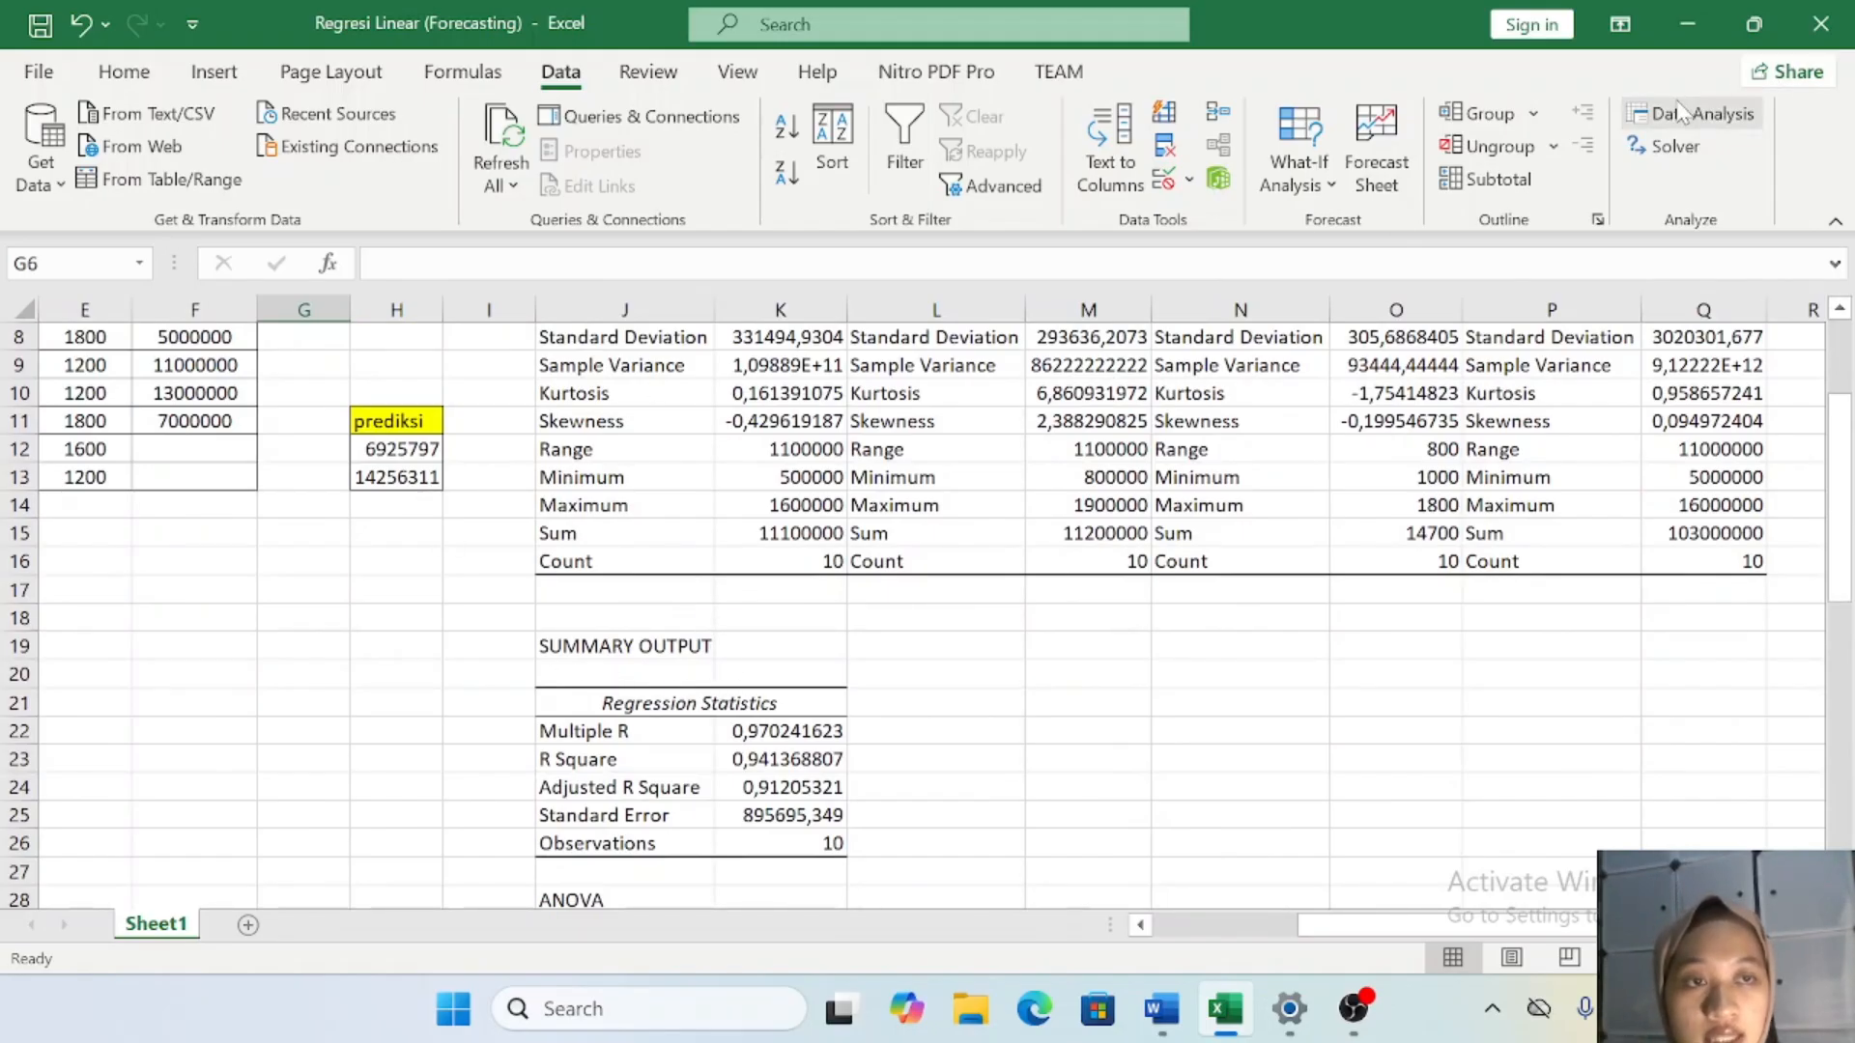
Start a Regression analysis with the penjualan (Y) data in F1:F11 as its input Y range.
left_click(1678, 113)
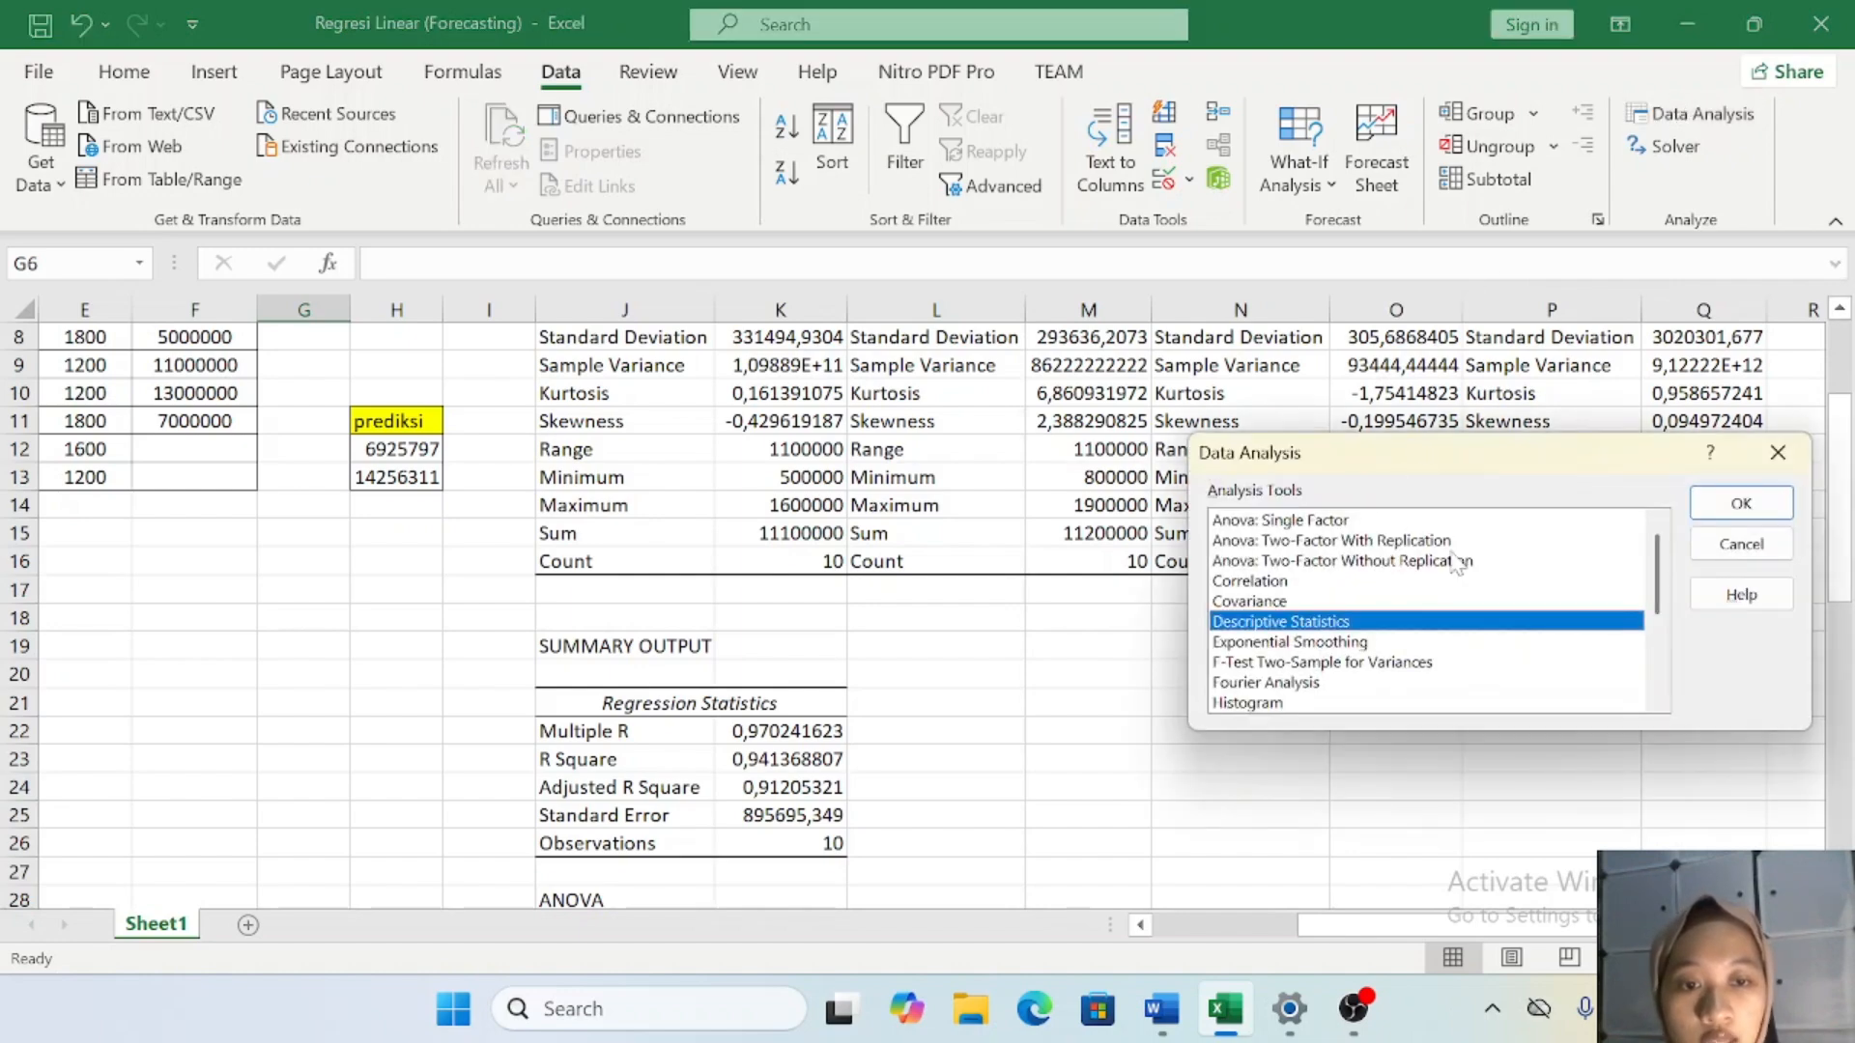
left_click_drag(1661, 569, 1658, 635)
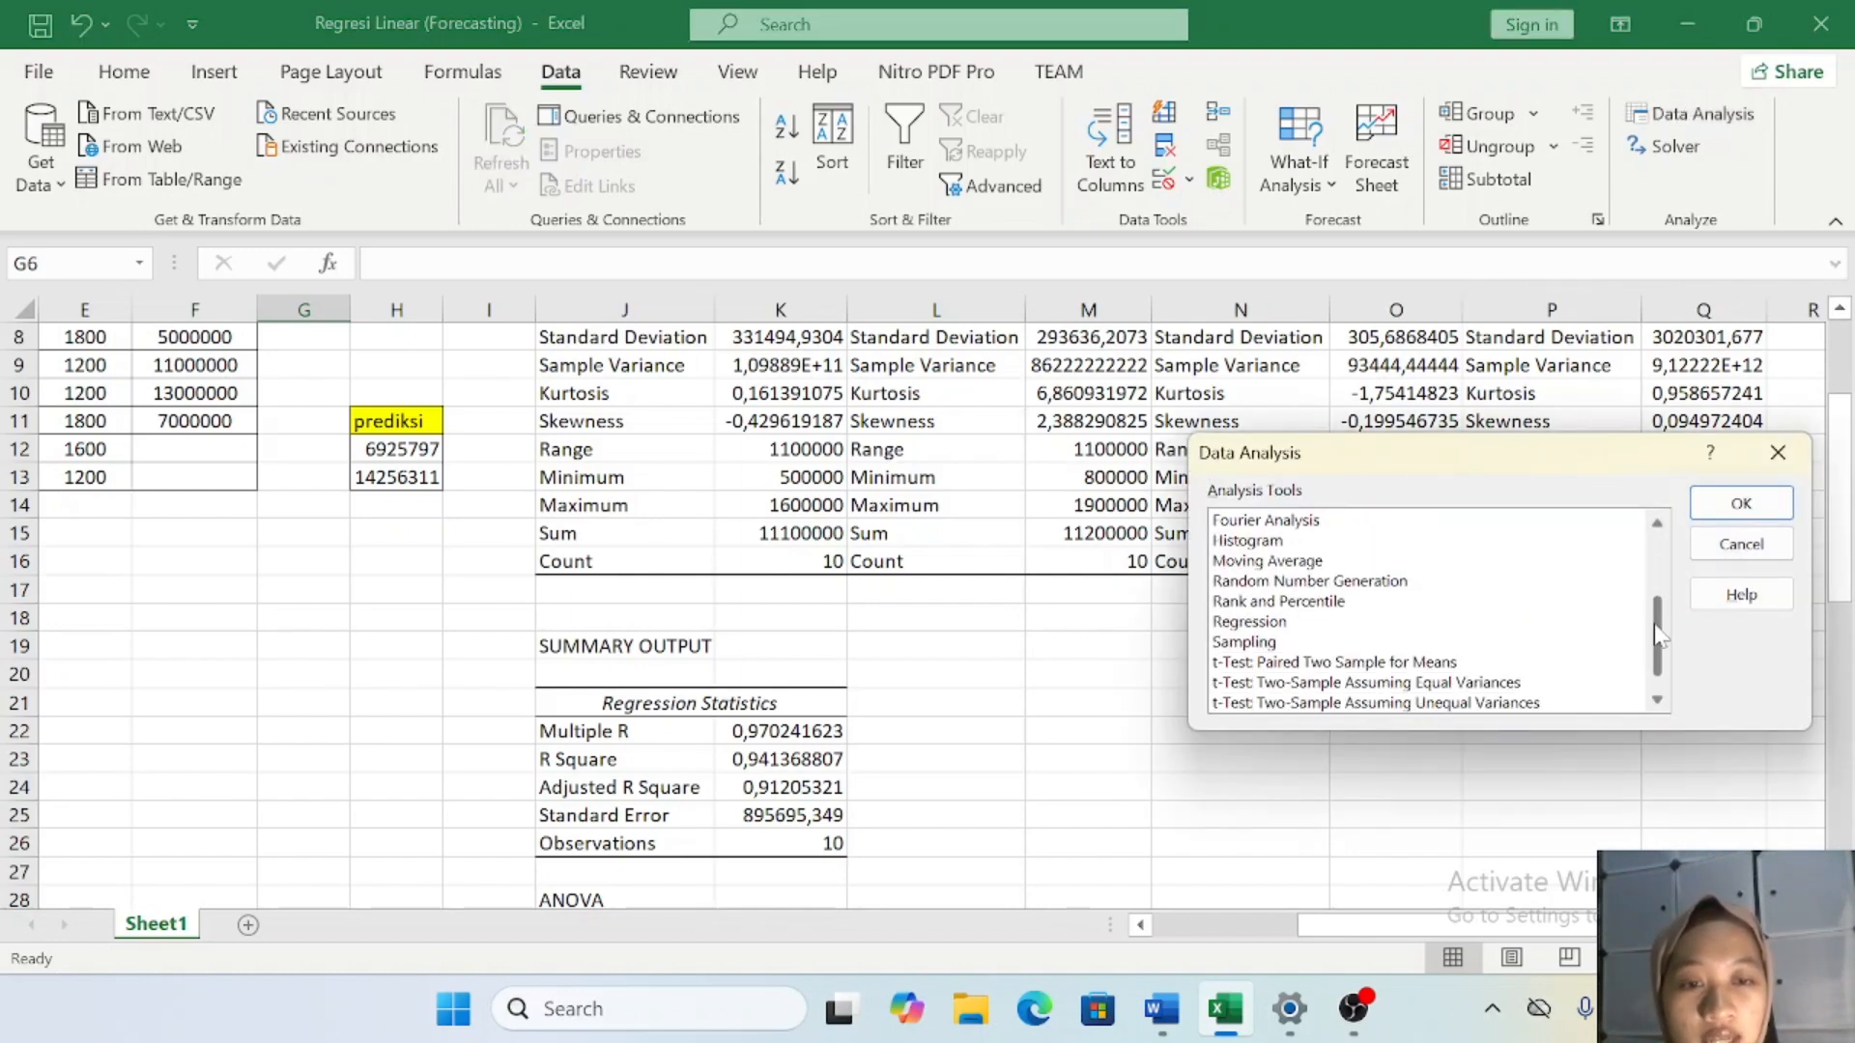
double_click(1251, 623)
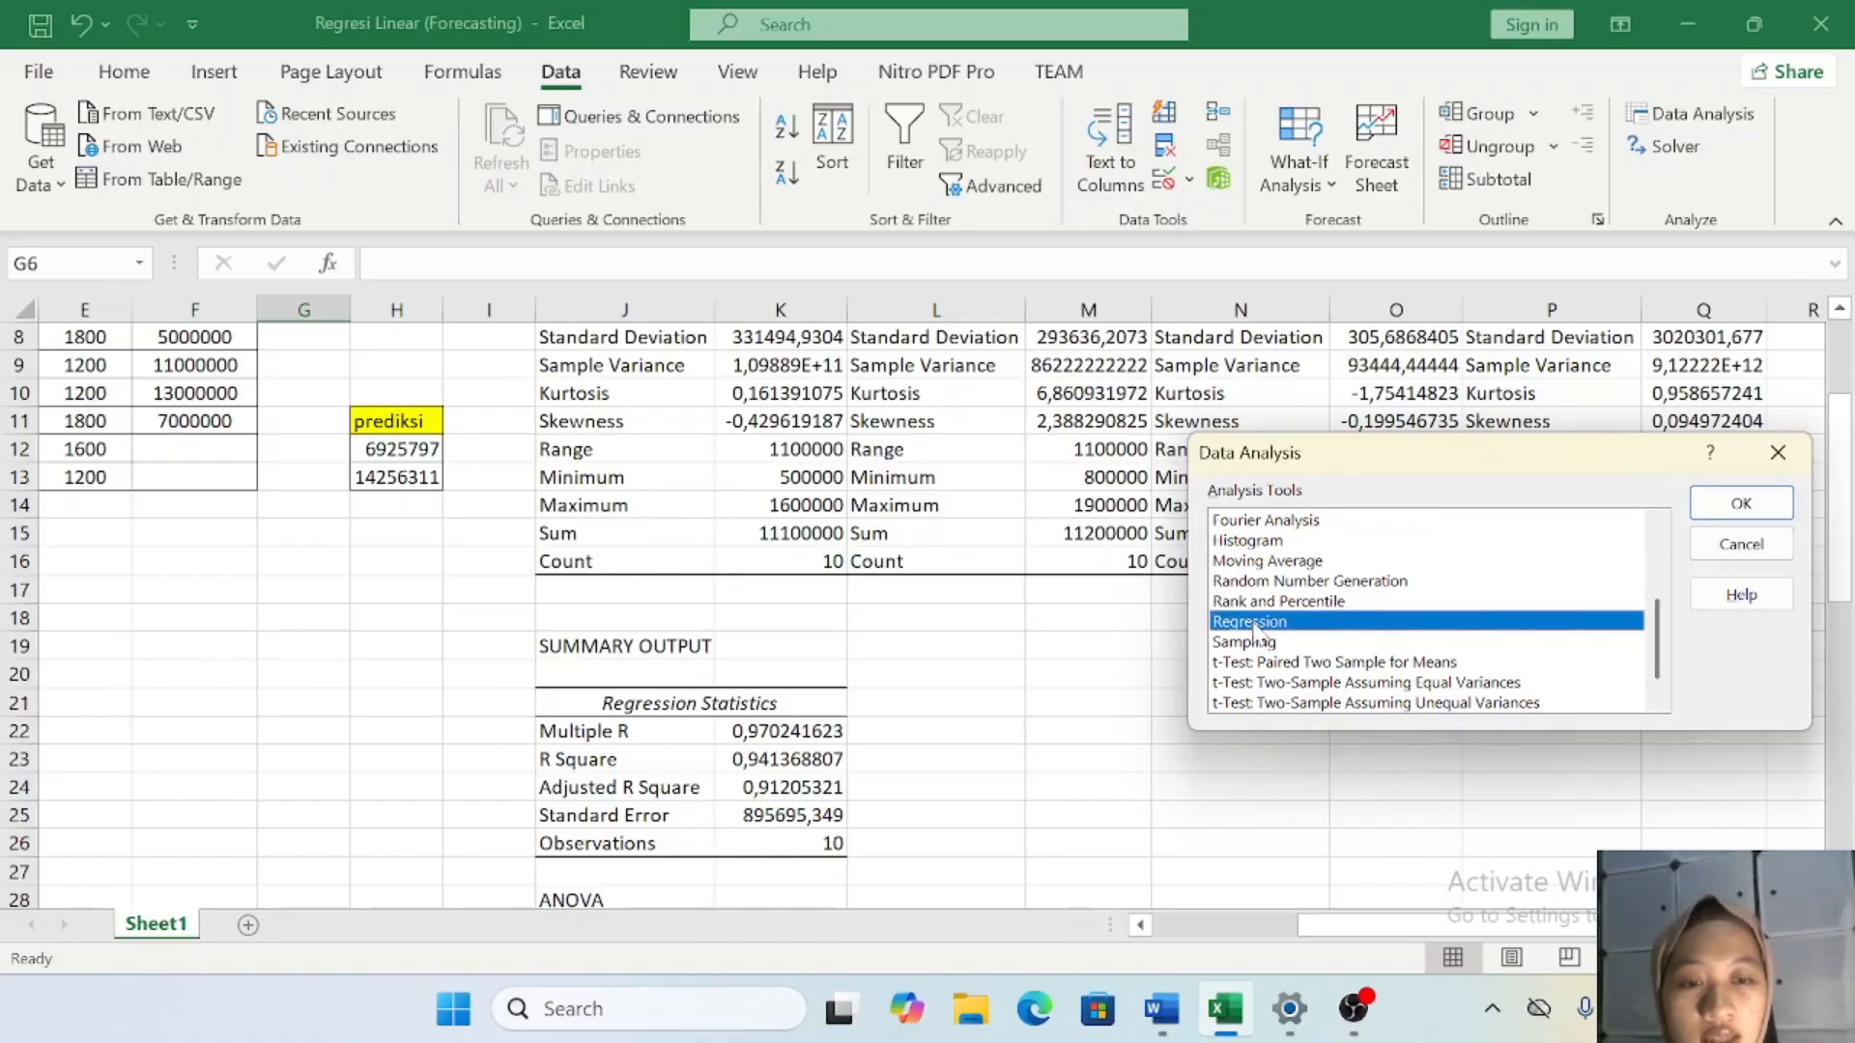
scroll(620, 559, "up", 3)
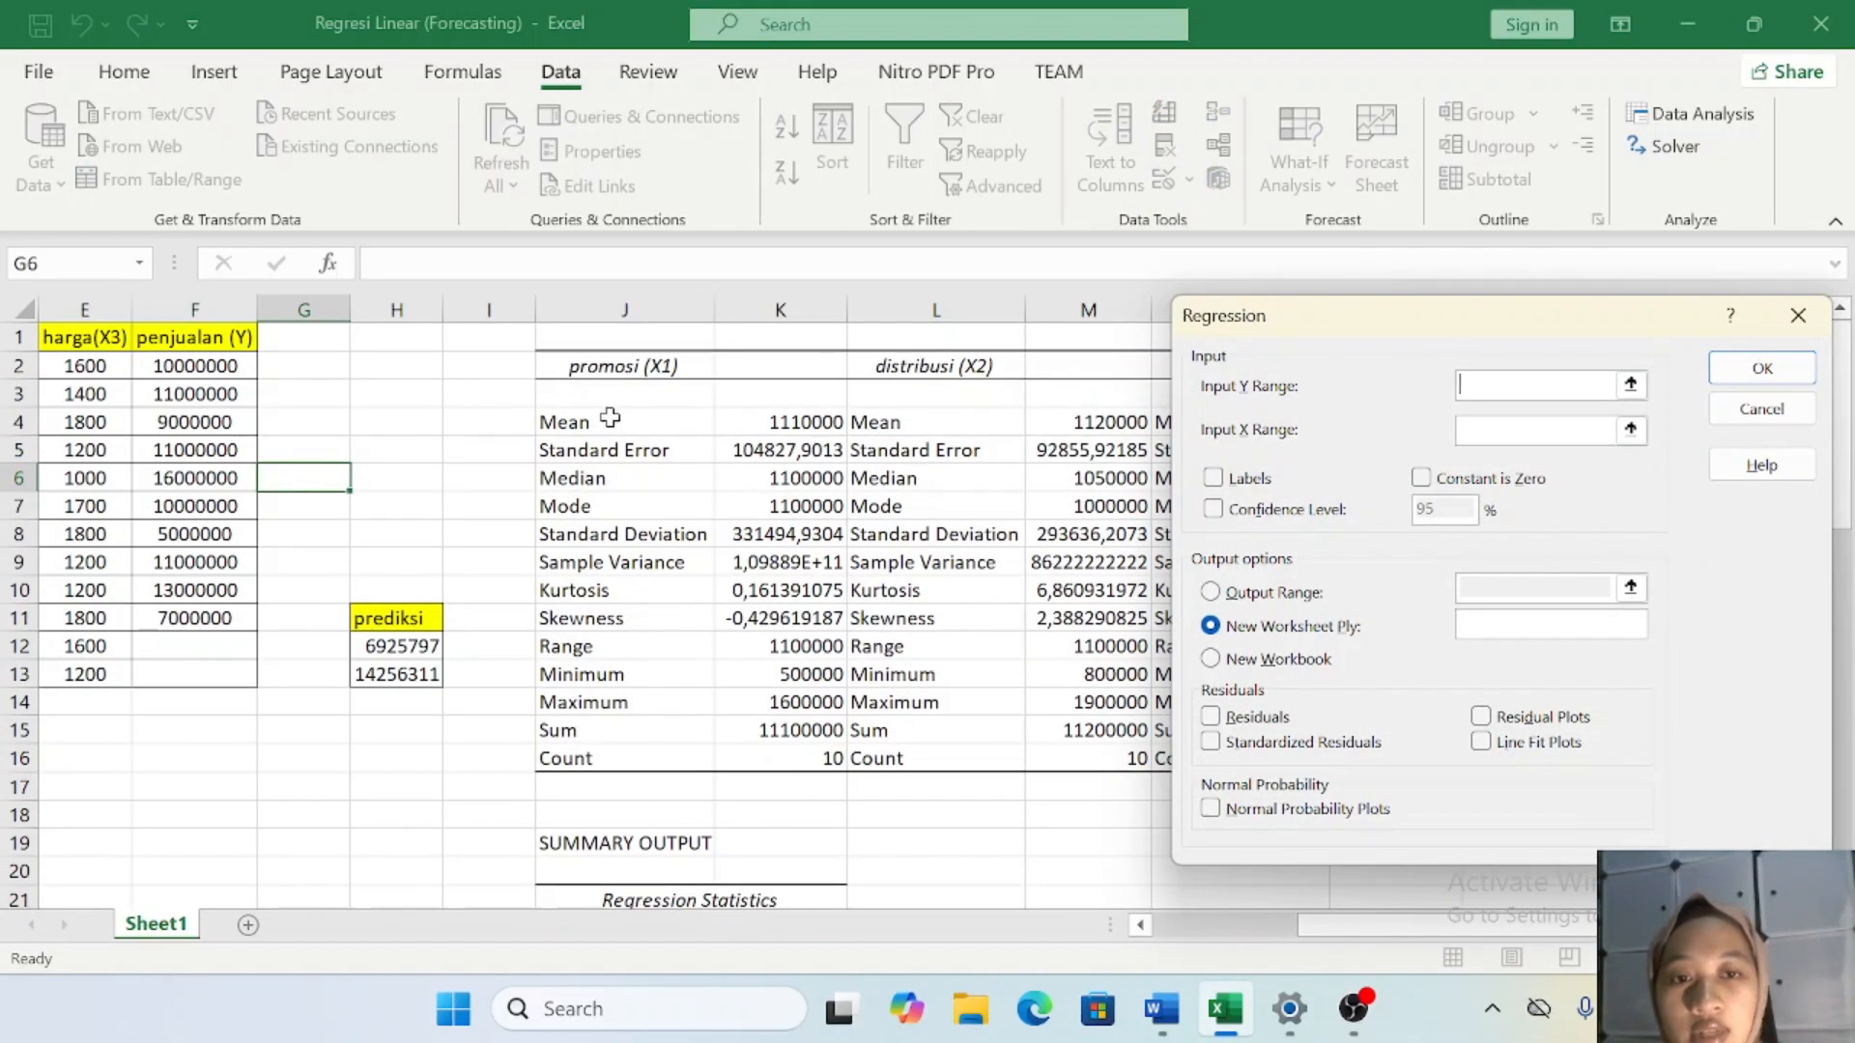
left_click(185, 344)
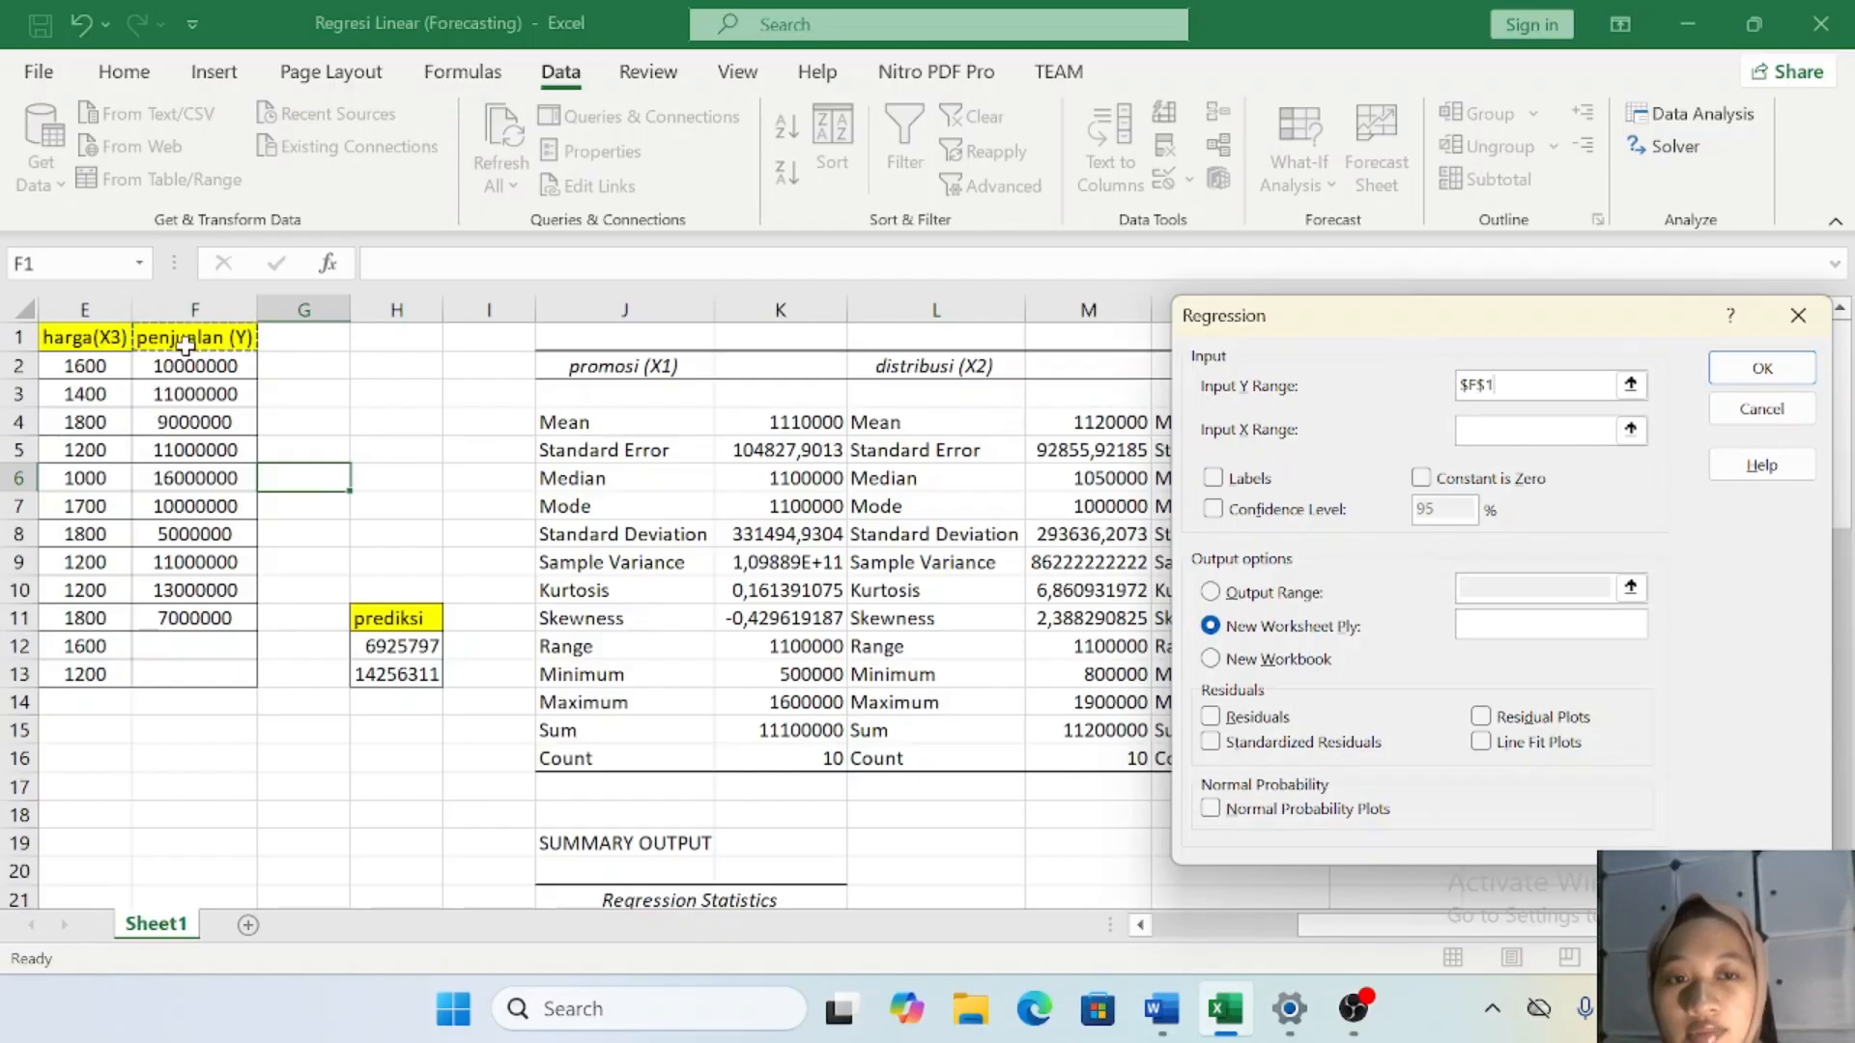
left_click_drag(186, 344, 233, 618)
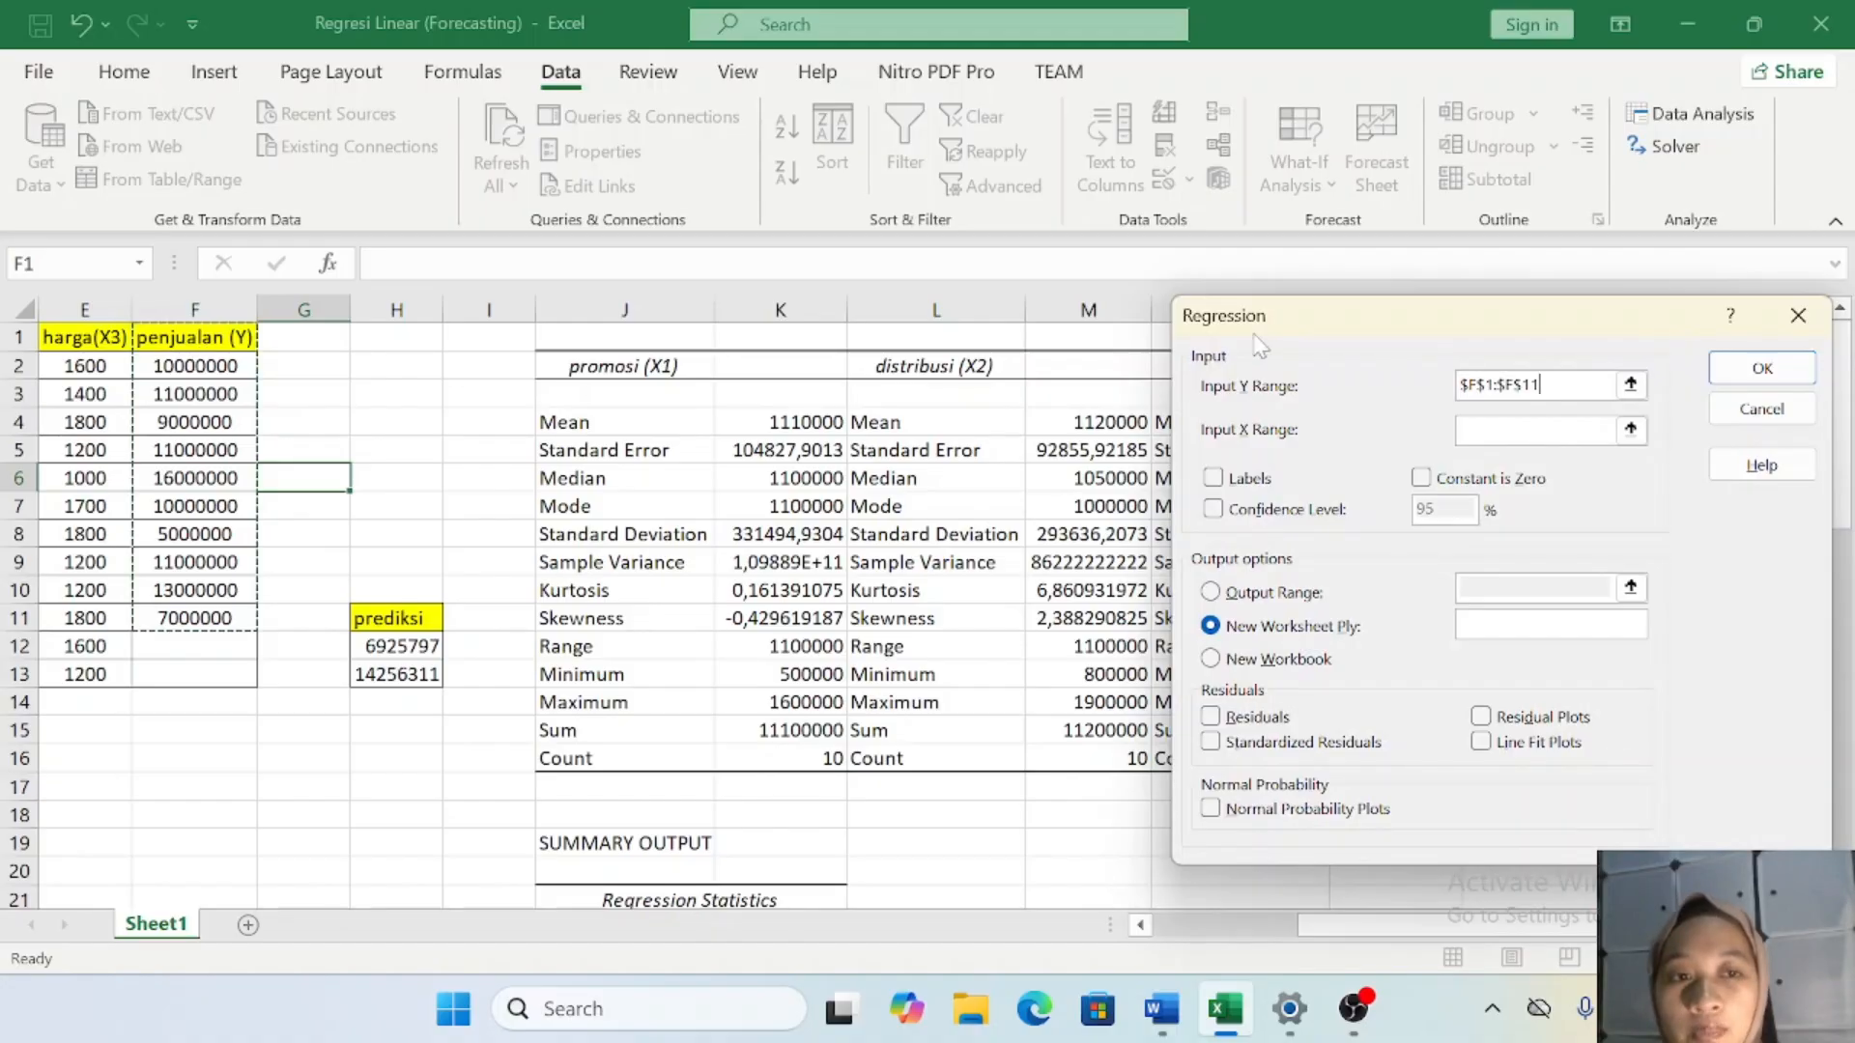
Set the regression's input X range to the promosi, distribusi and harga data in C1:E11 and enable labels.
left_click(1488, 431)
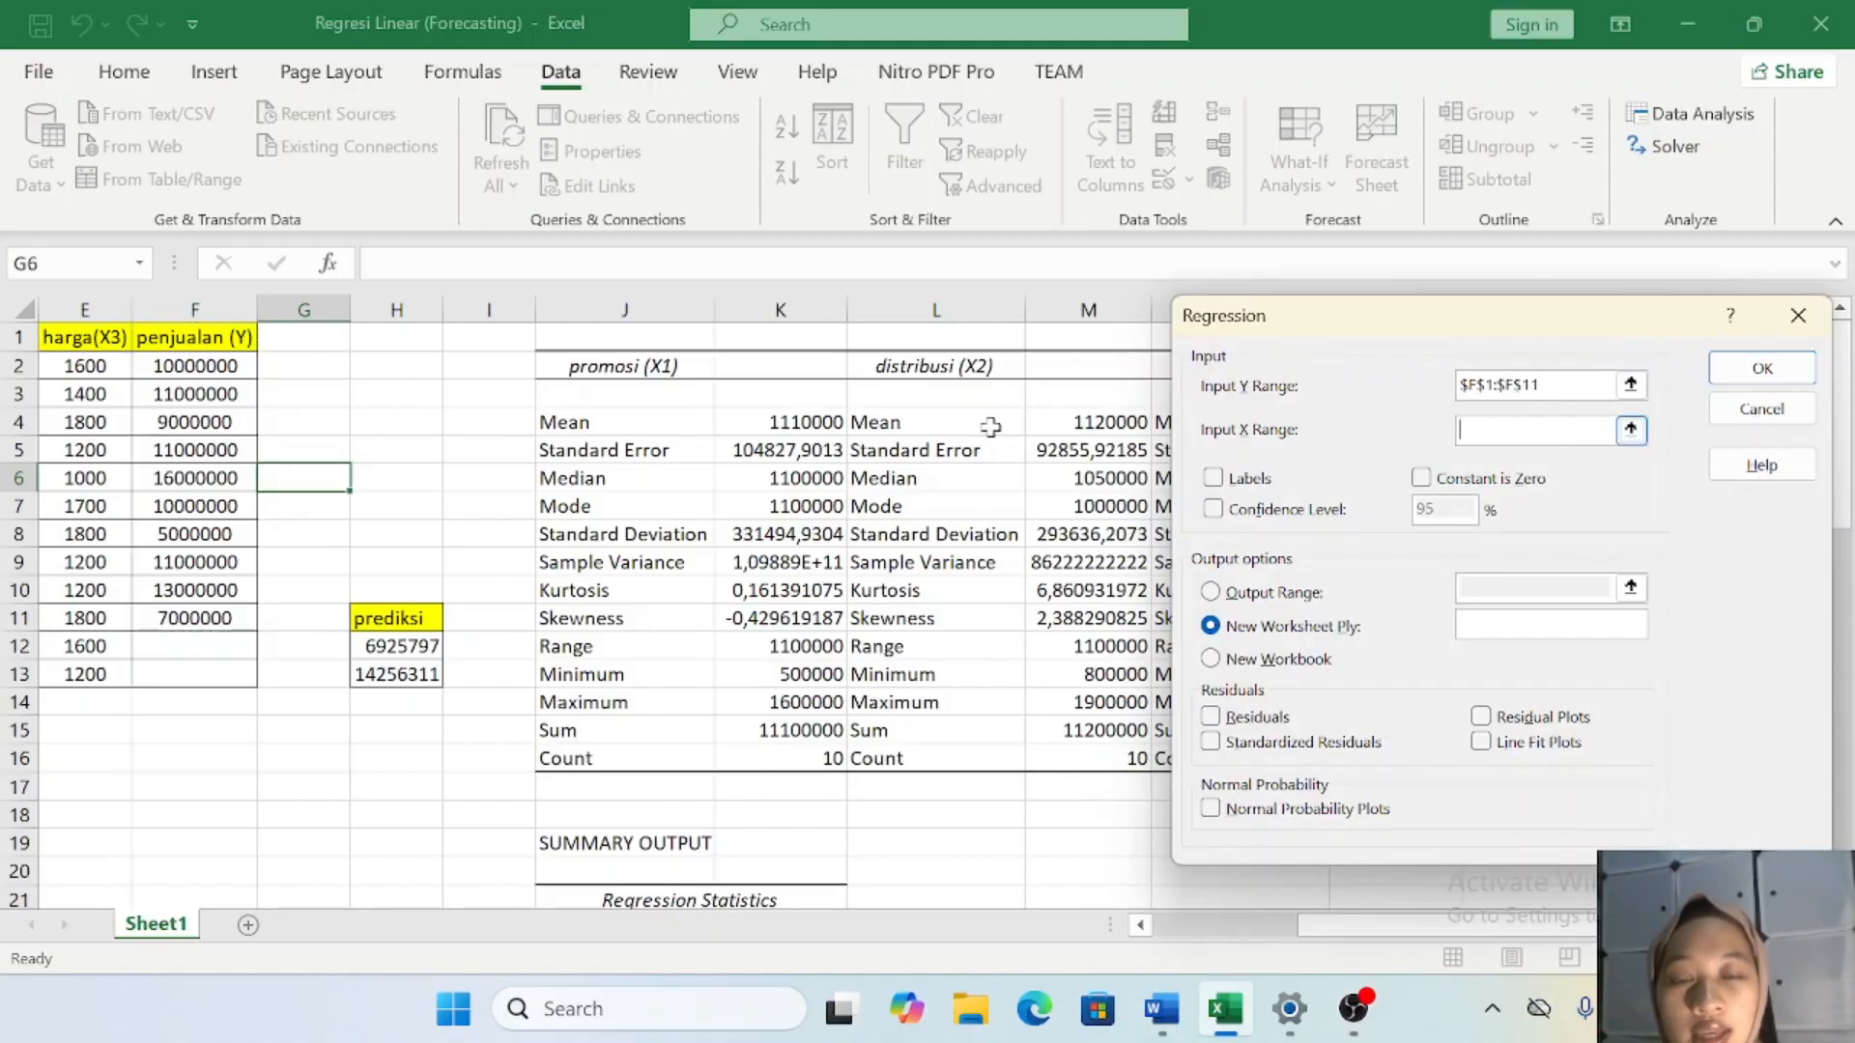
scroll(376, 436, "left", 3)
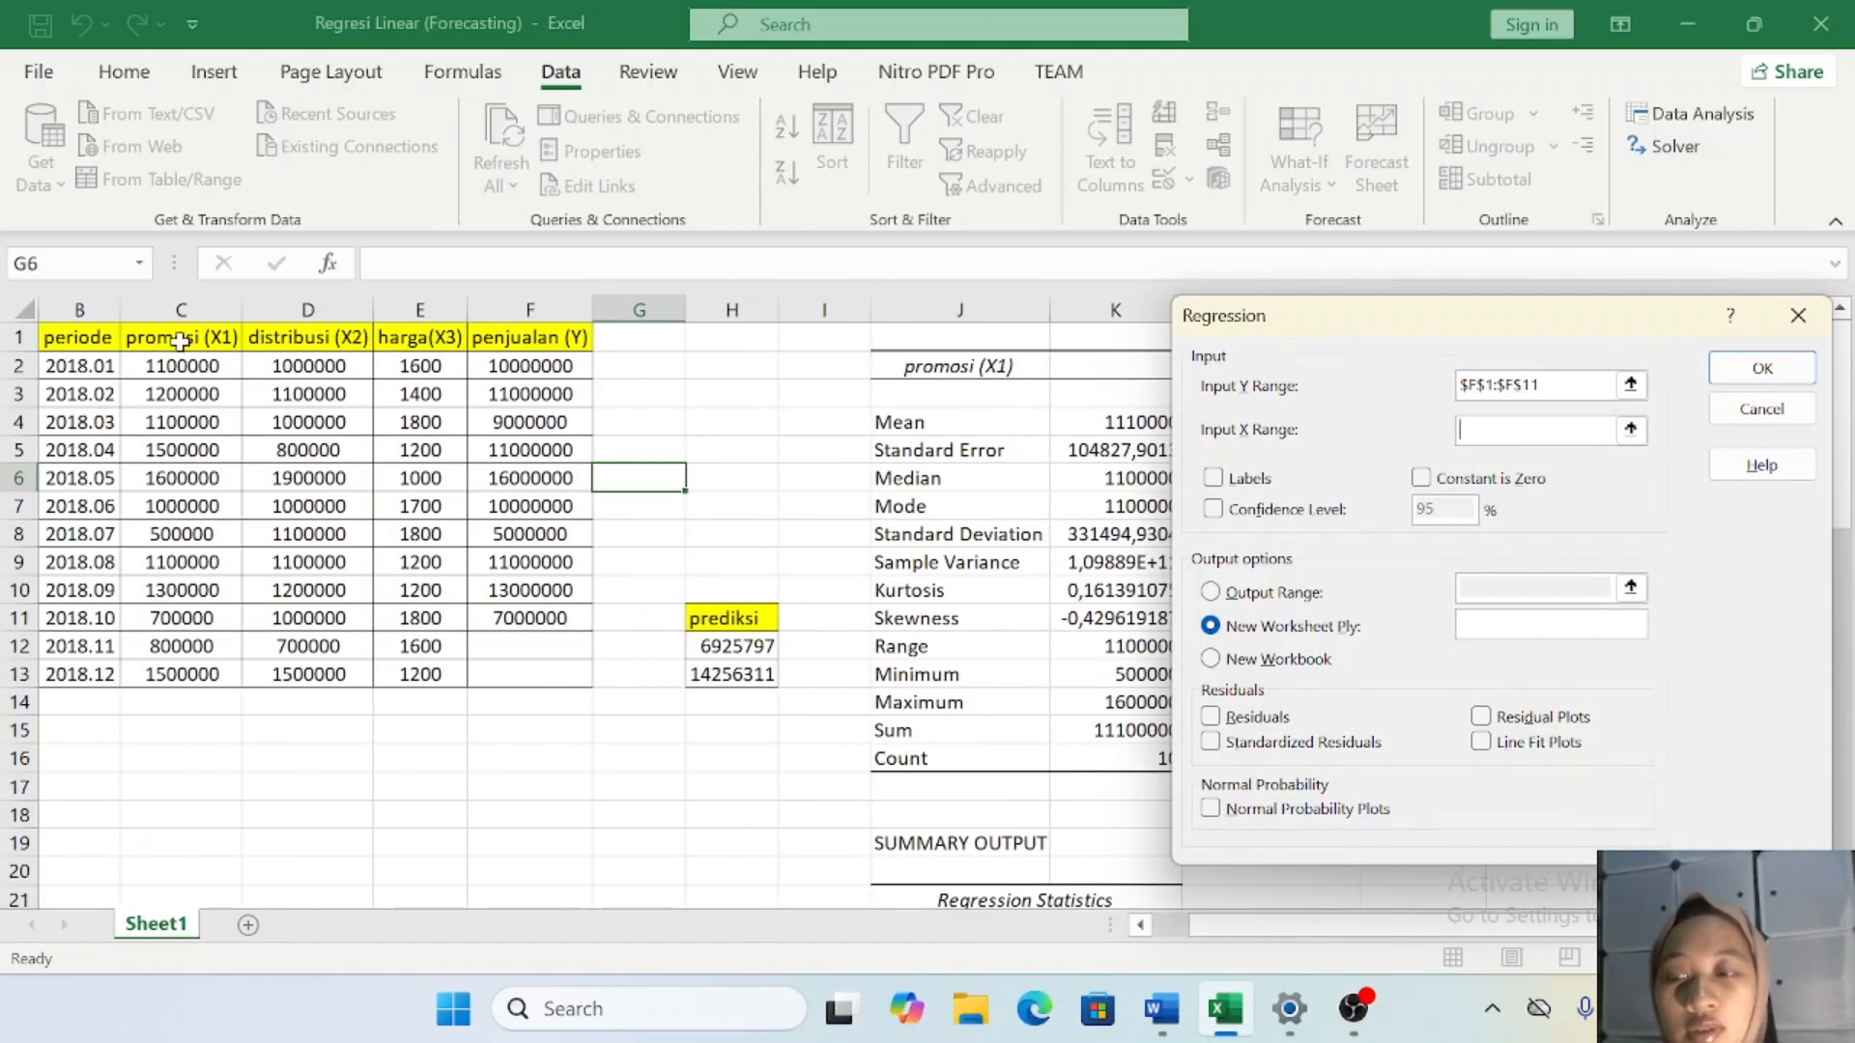
left_click_drag(180, 340, 450, 625)
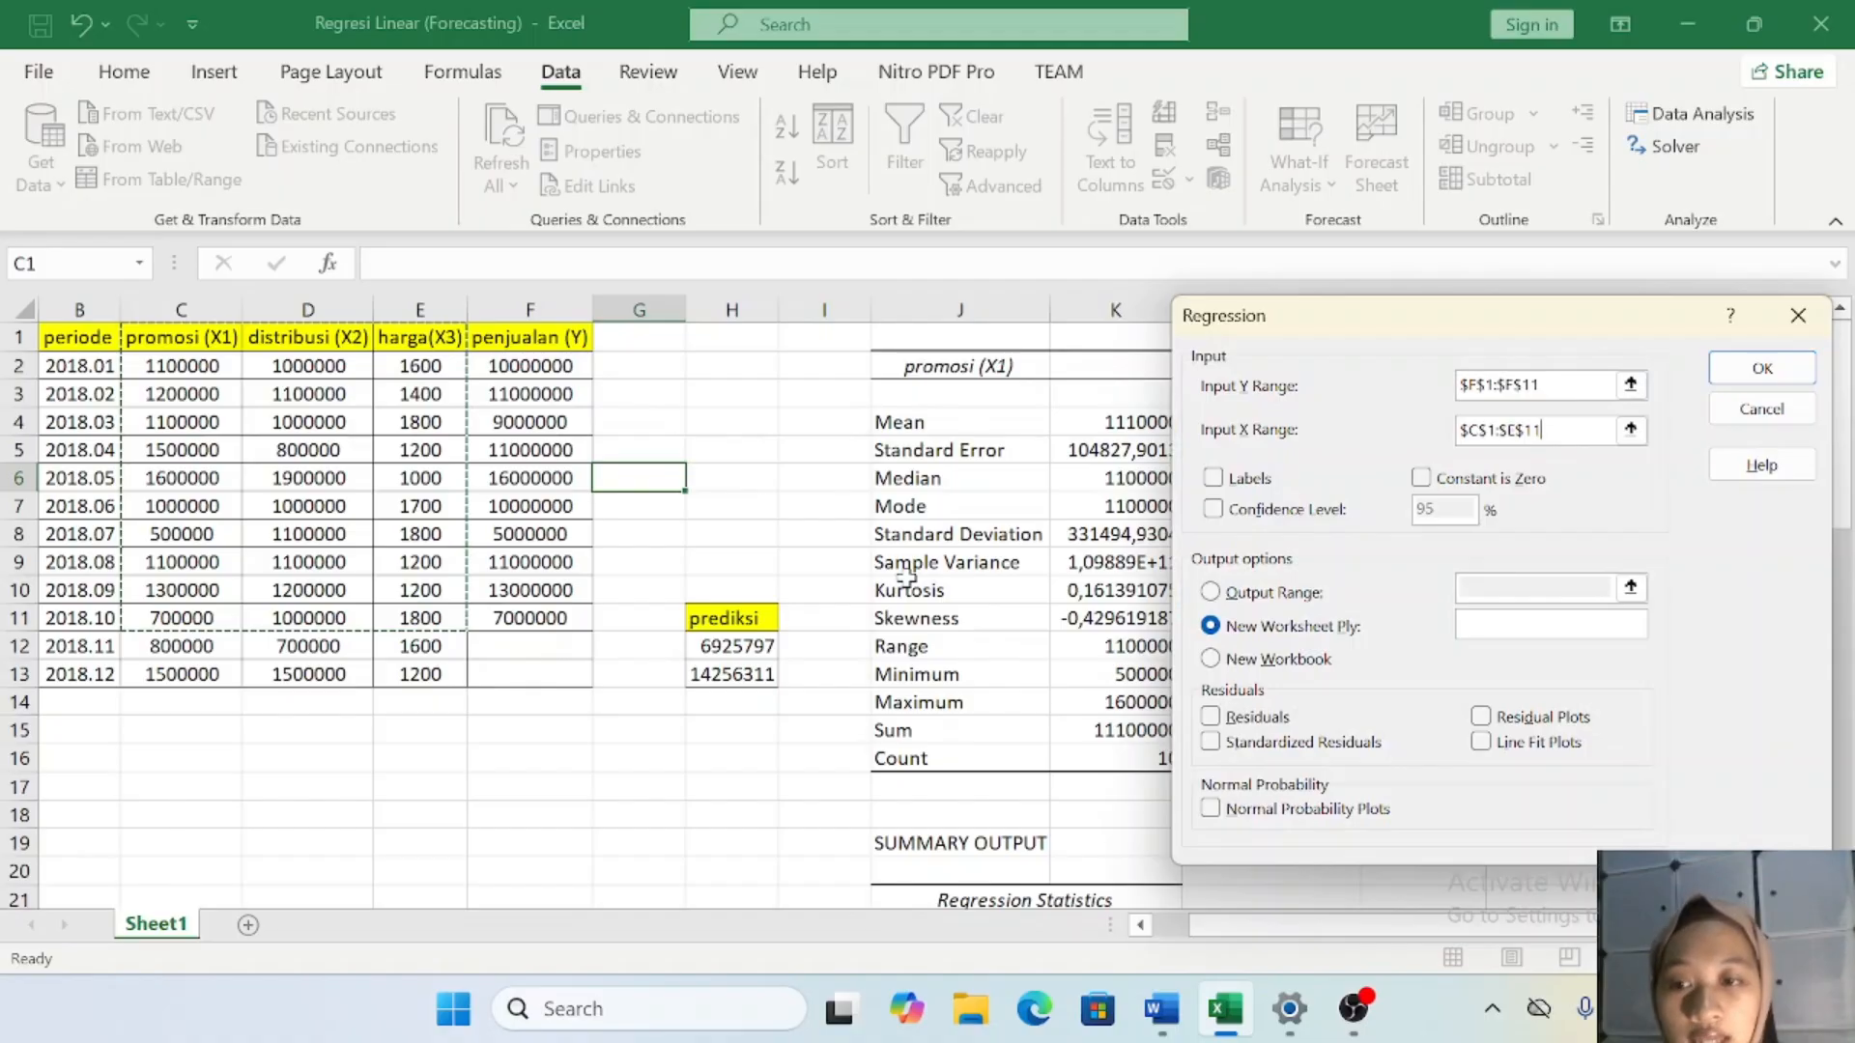
left_click(1212, 479)
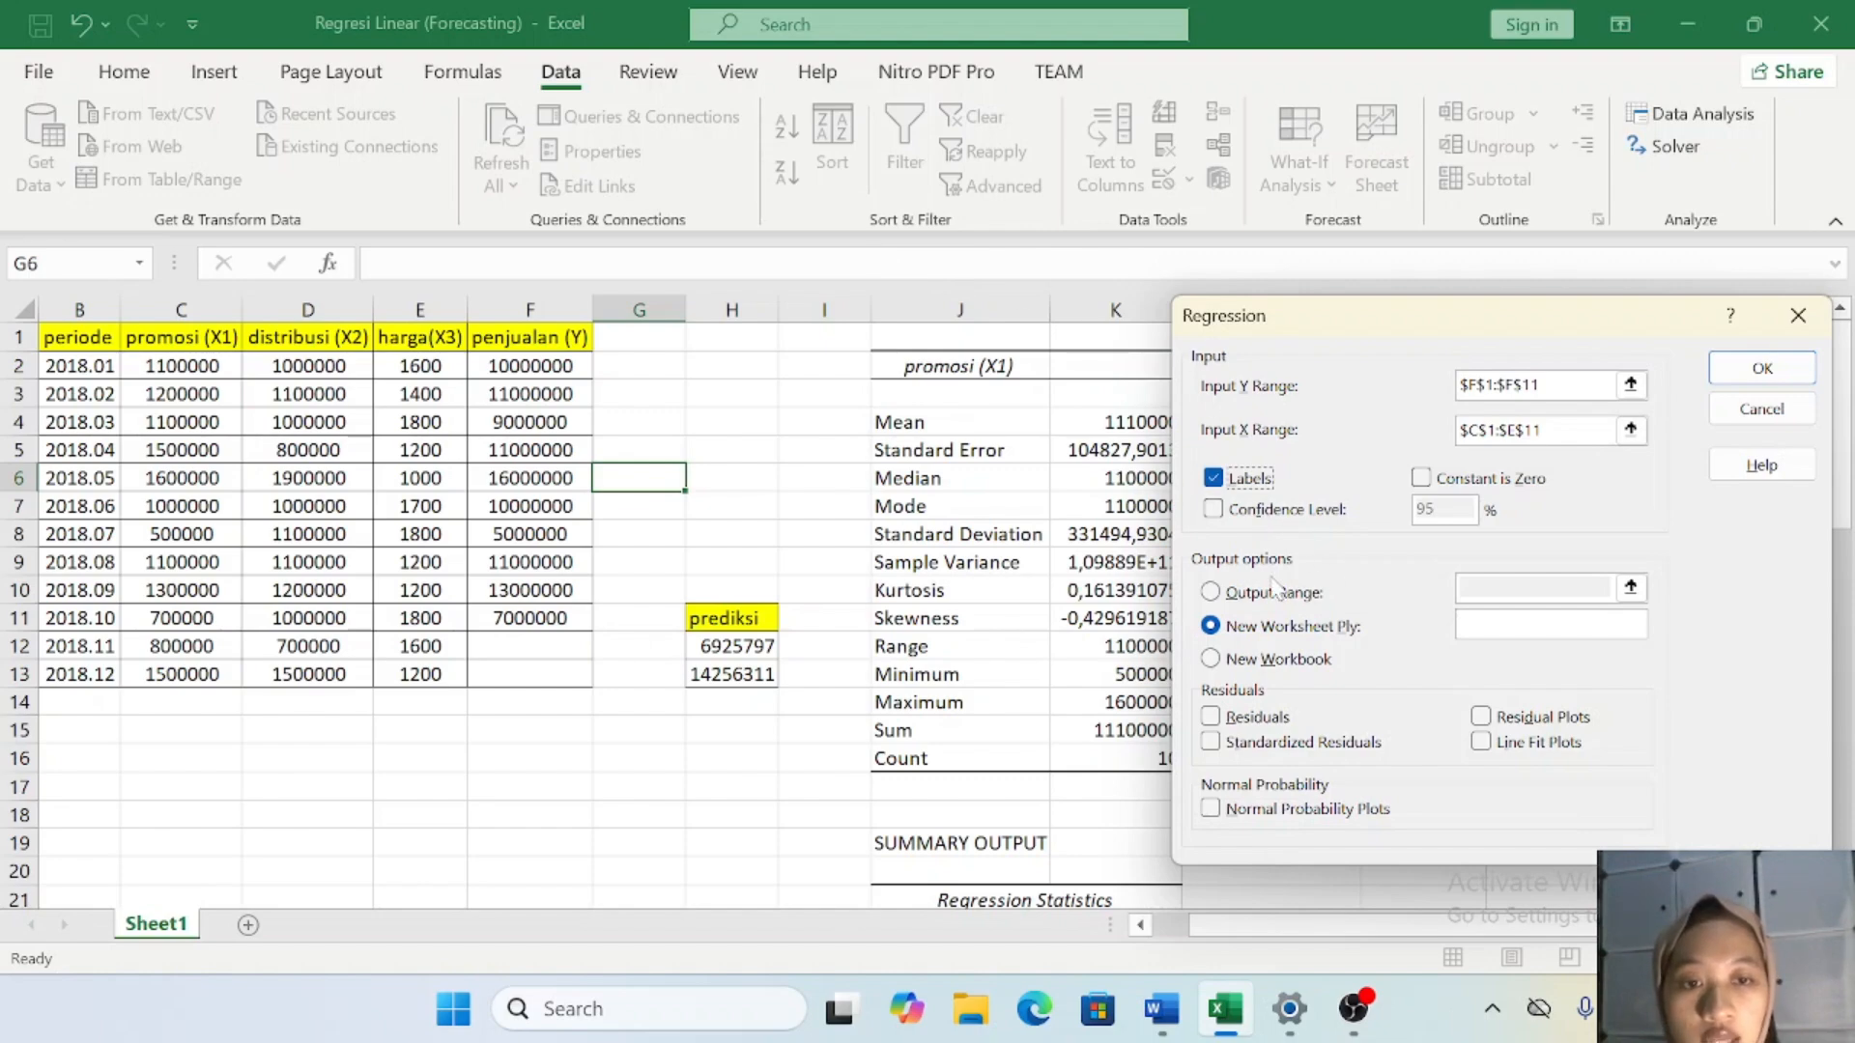
Set the output range to B16, enable residuals and standardized residuals, and cancel the Regression analysis.
left_click(1212, 594)
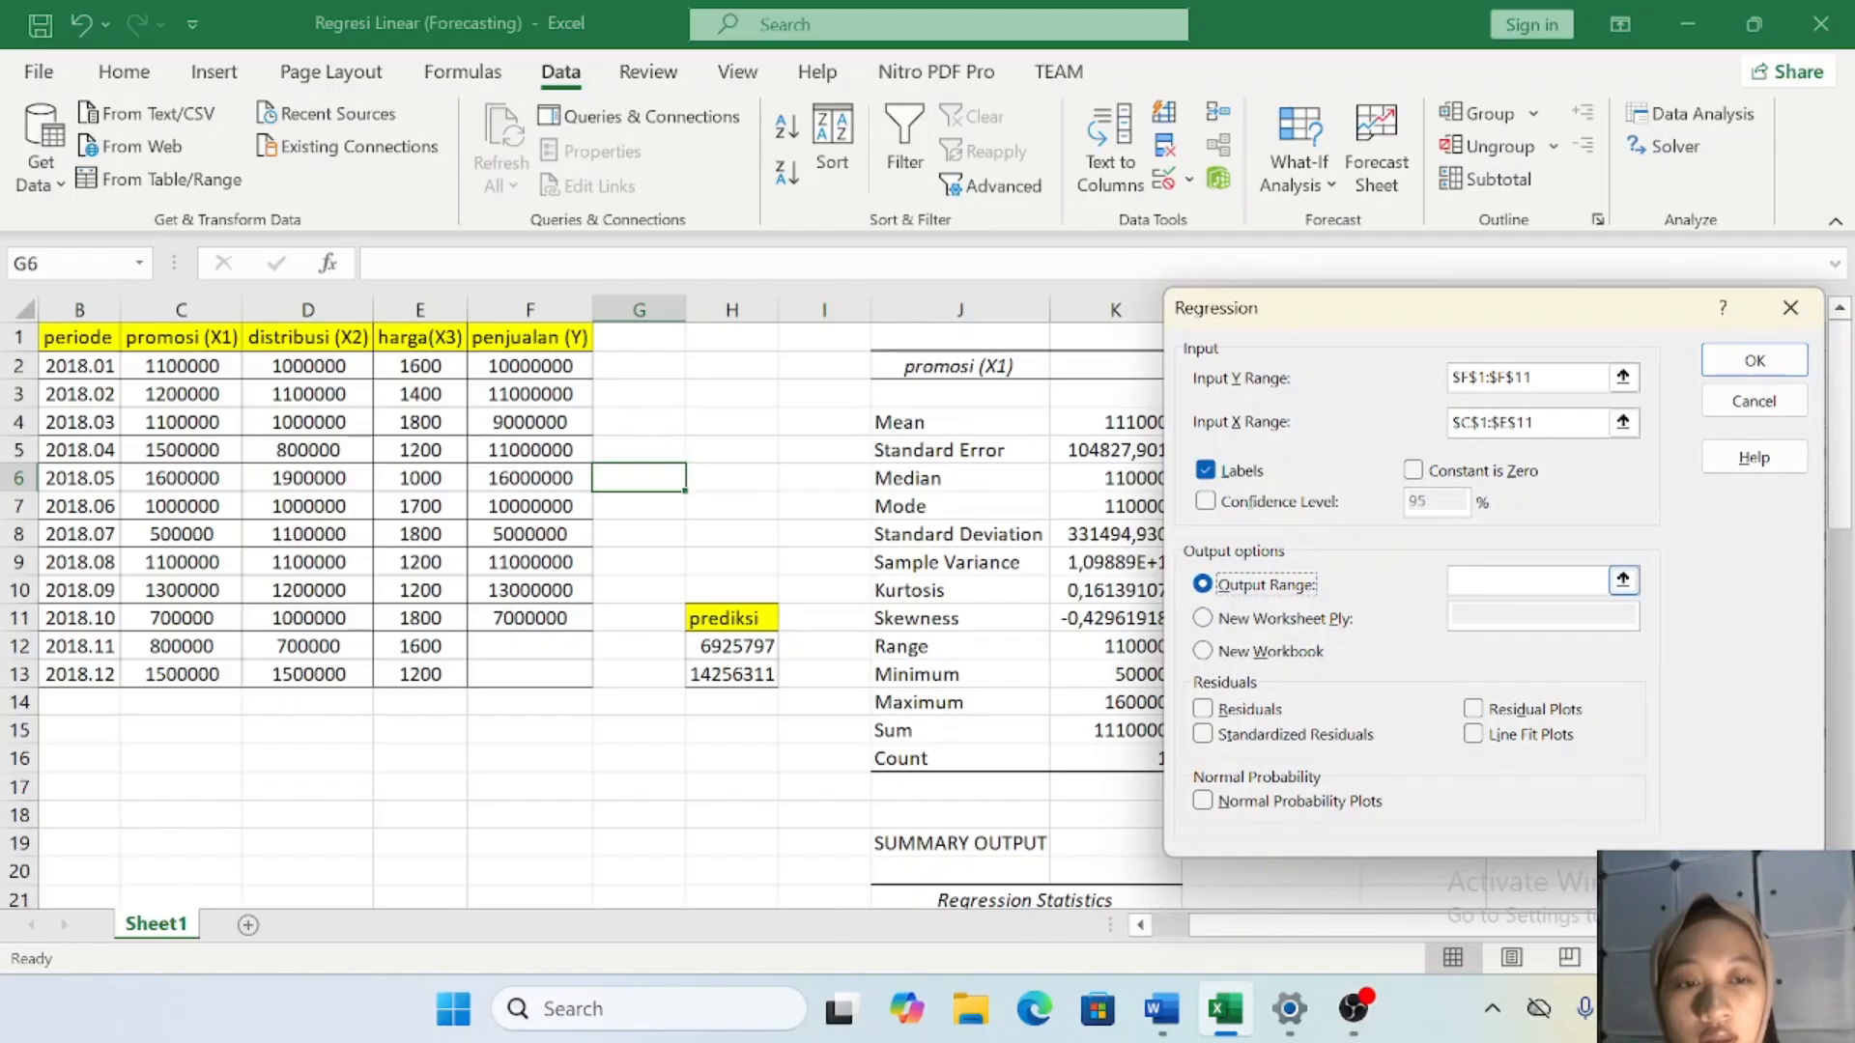
left_click(1525, 582)
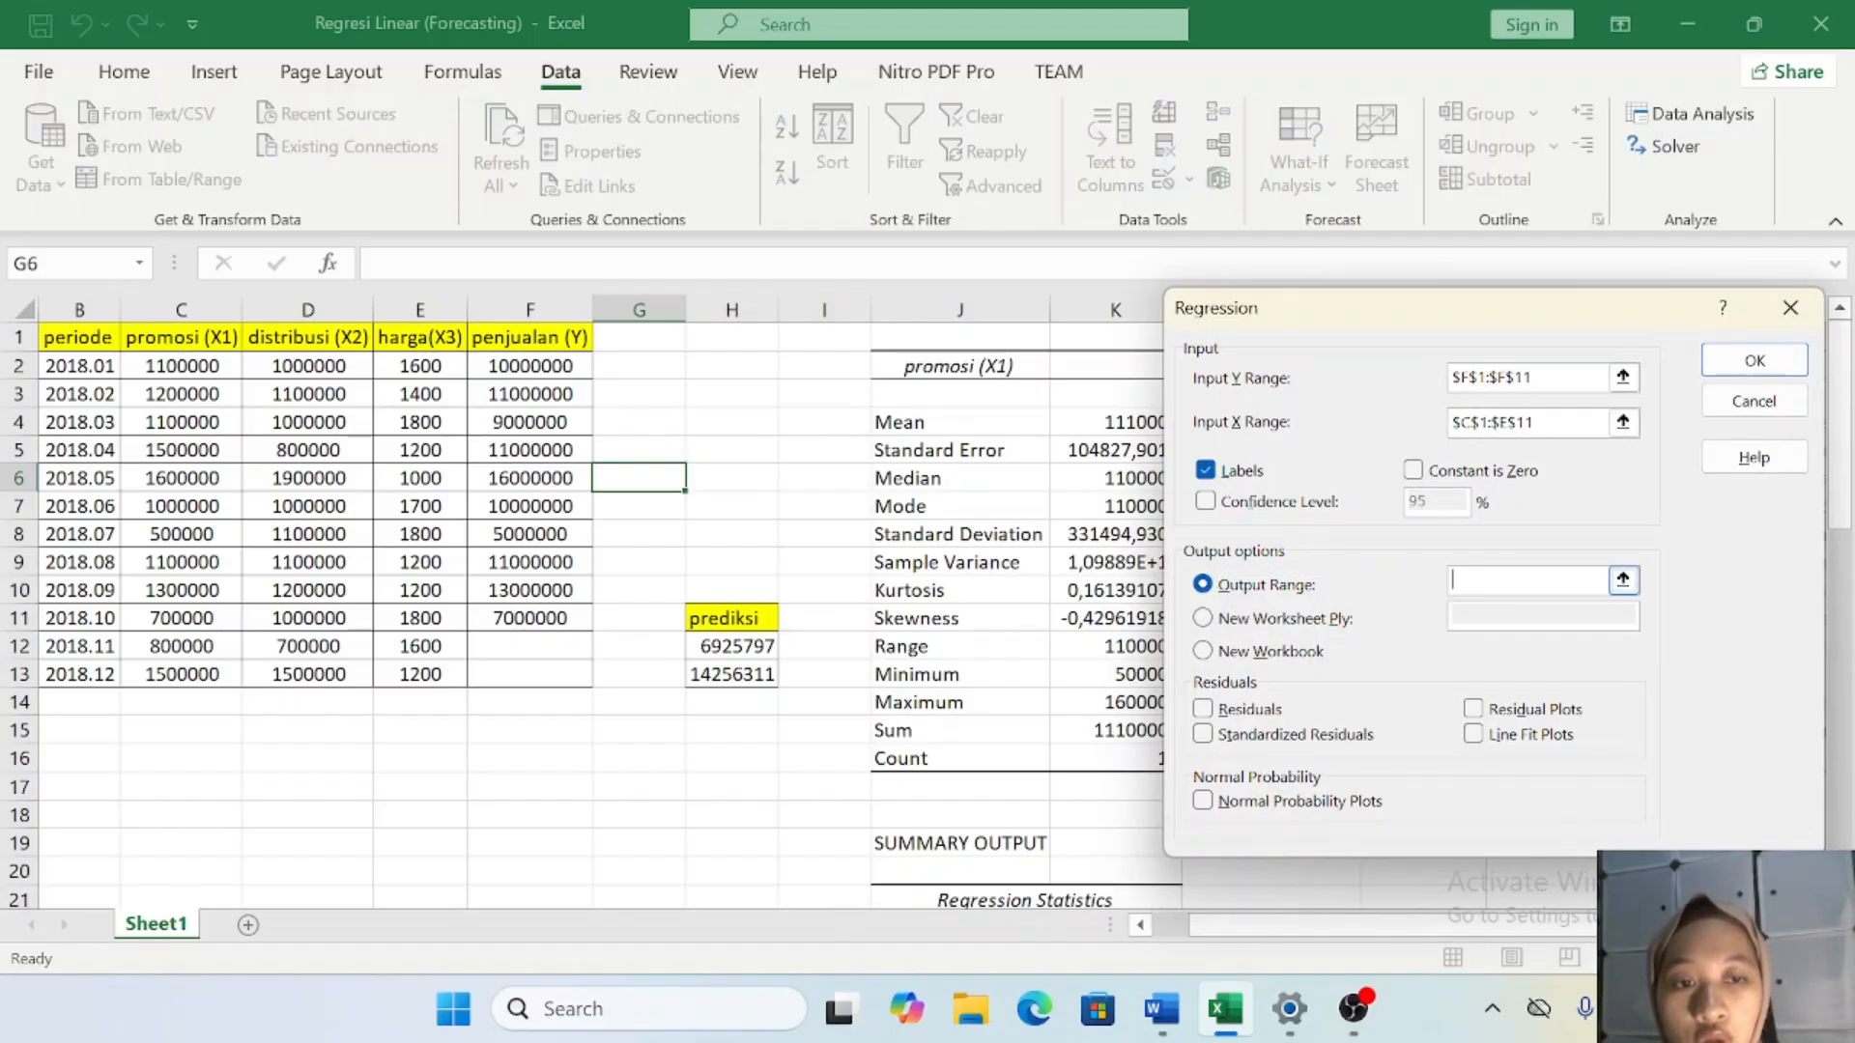
left_click(107, 758)
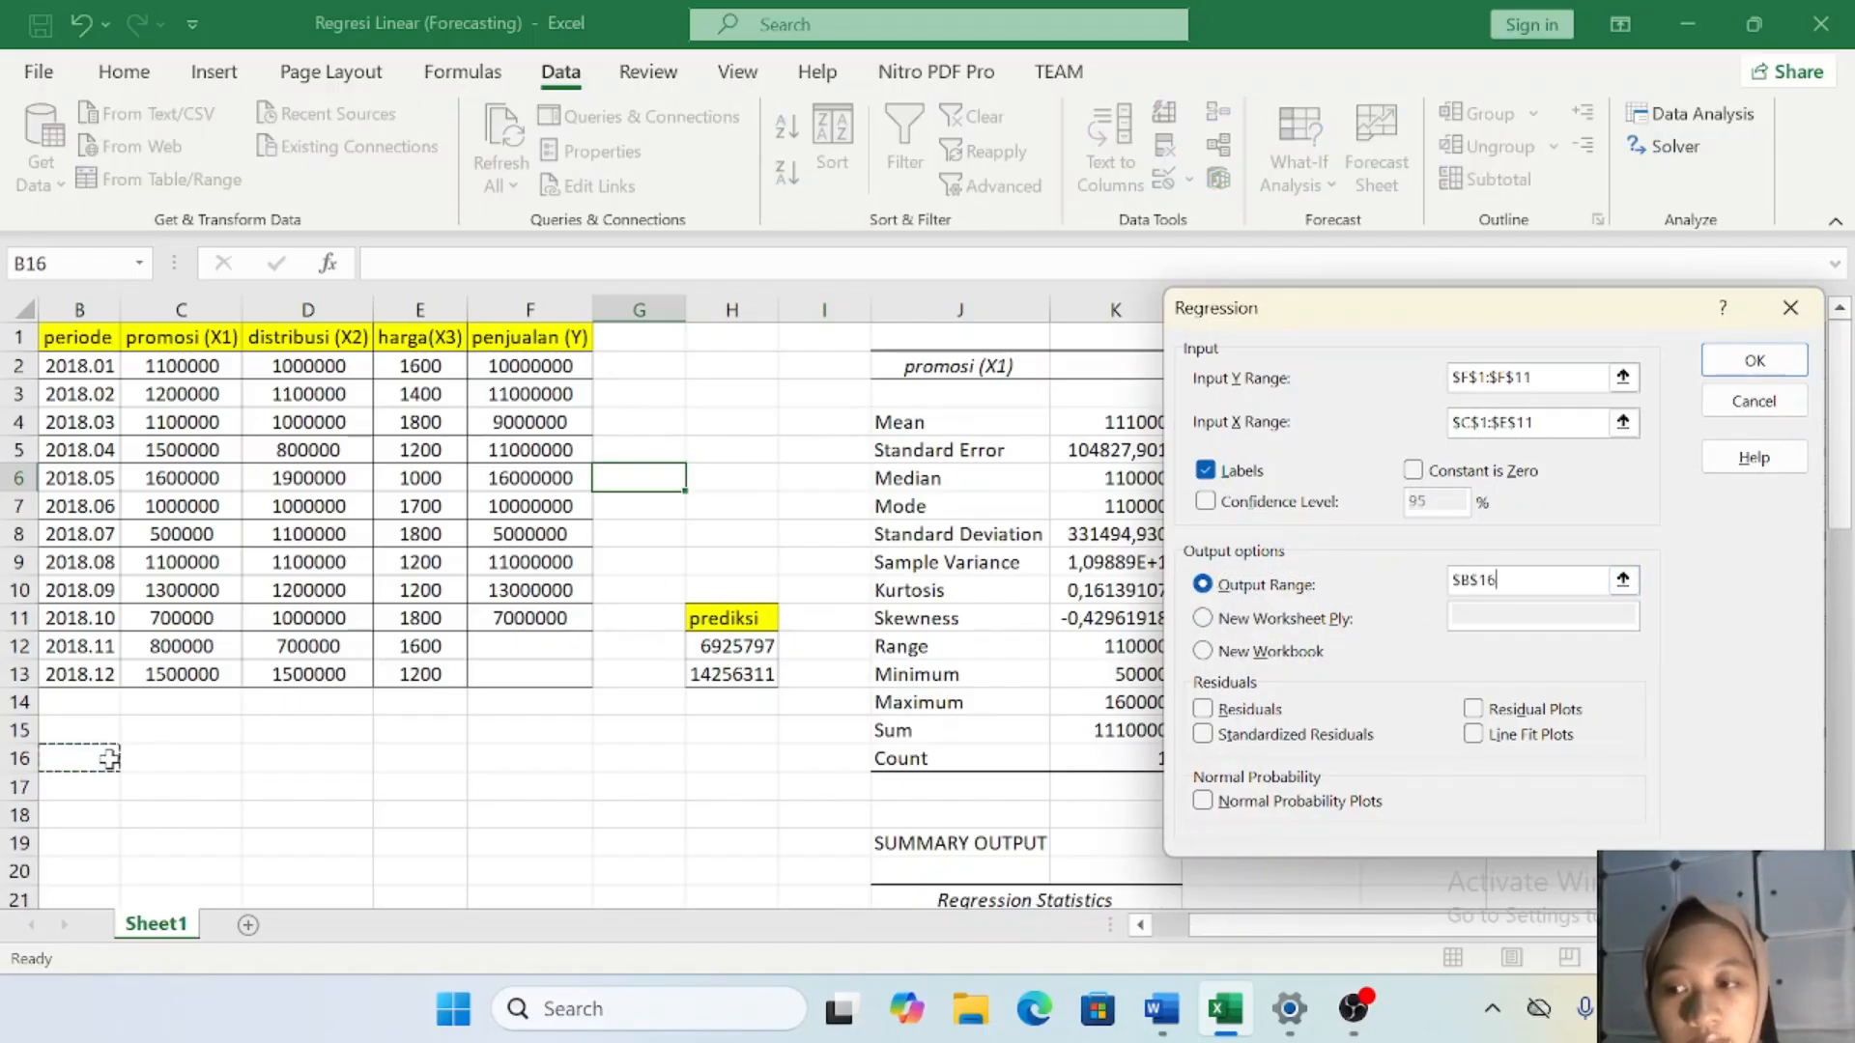
left_click(1204, 710)
left_click(1203, 735)
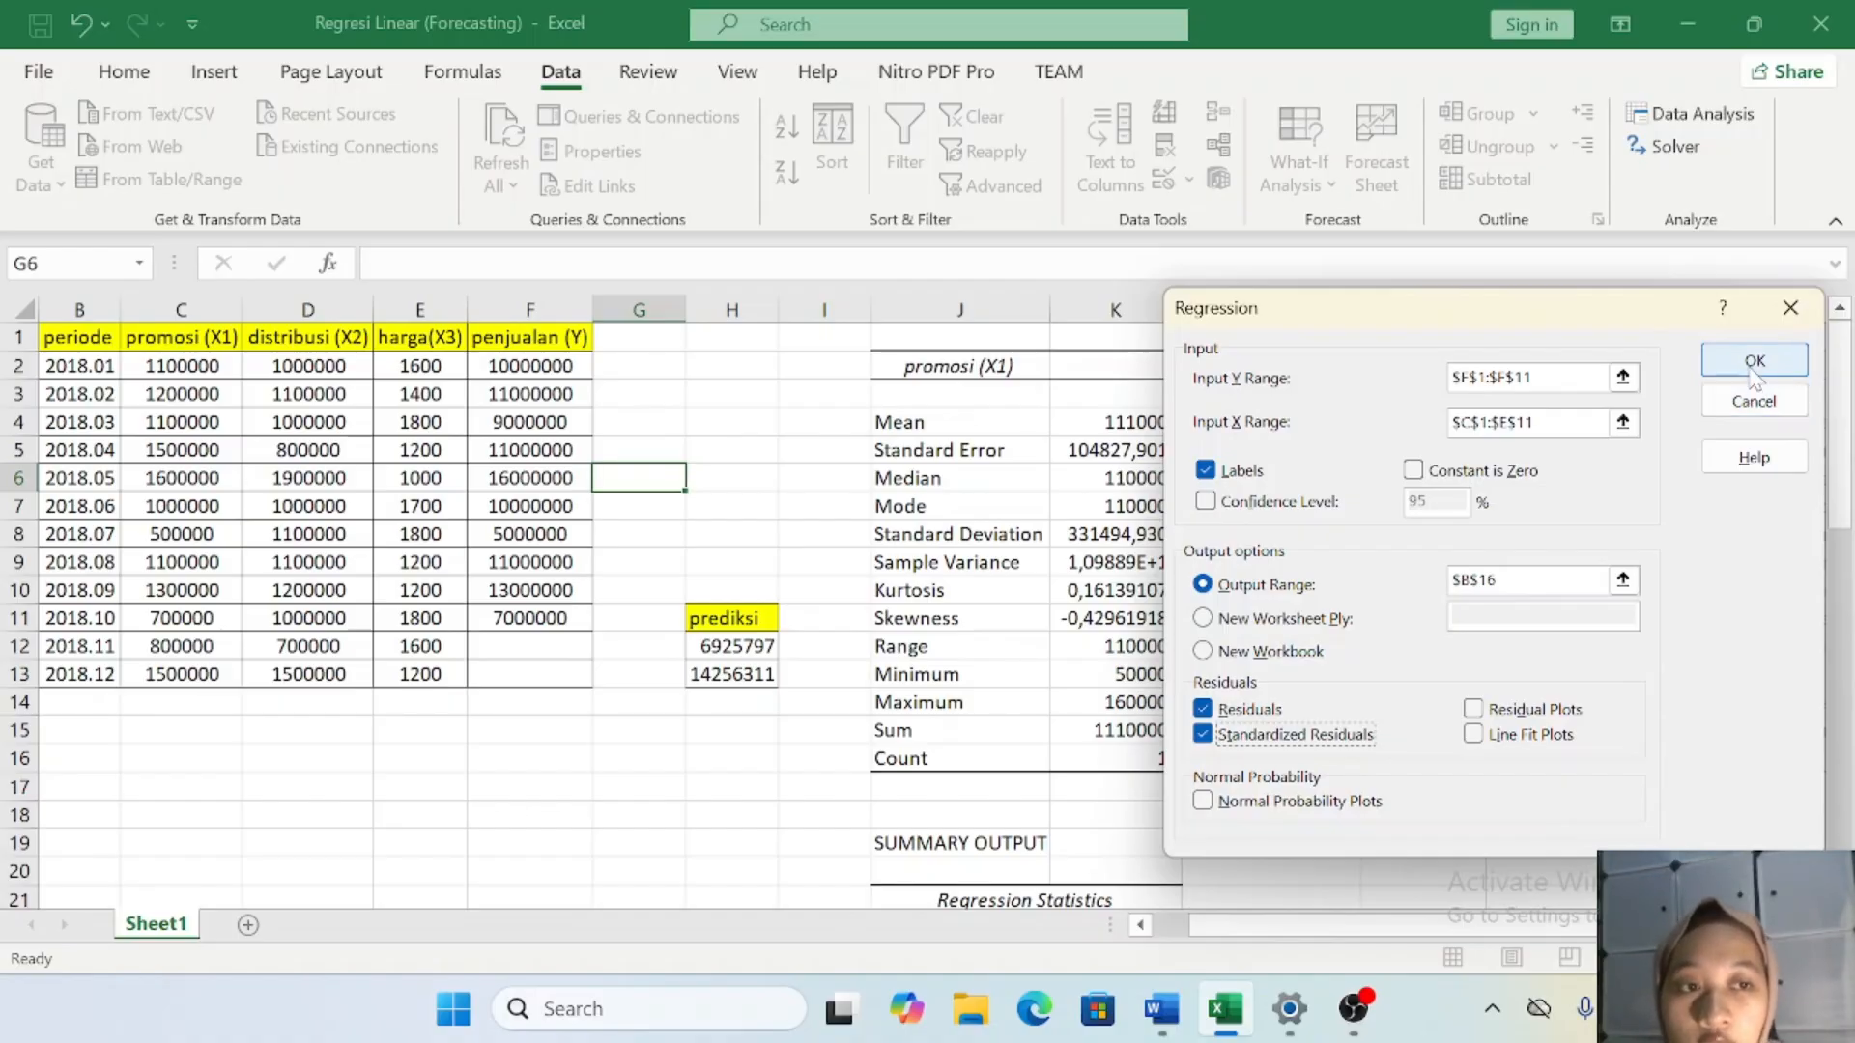
left_click(1777, 405)
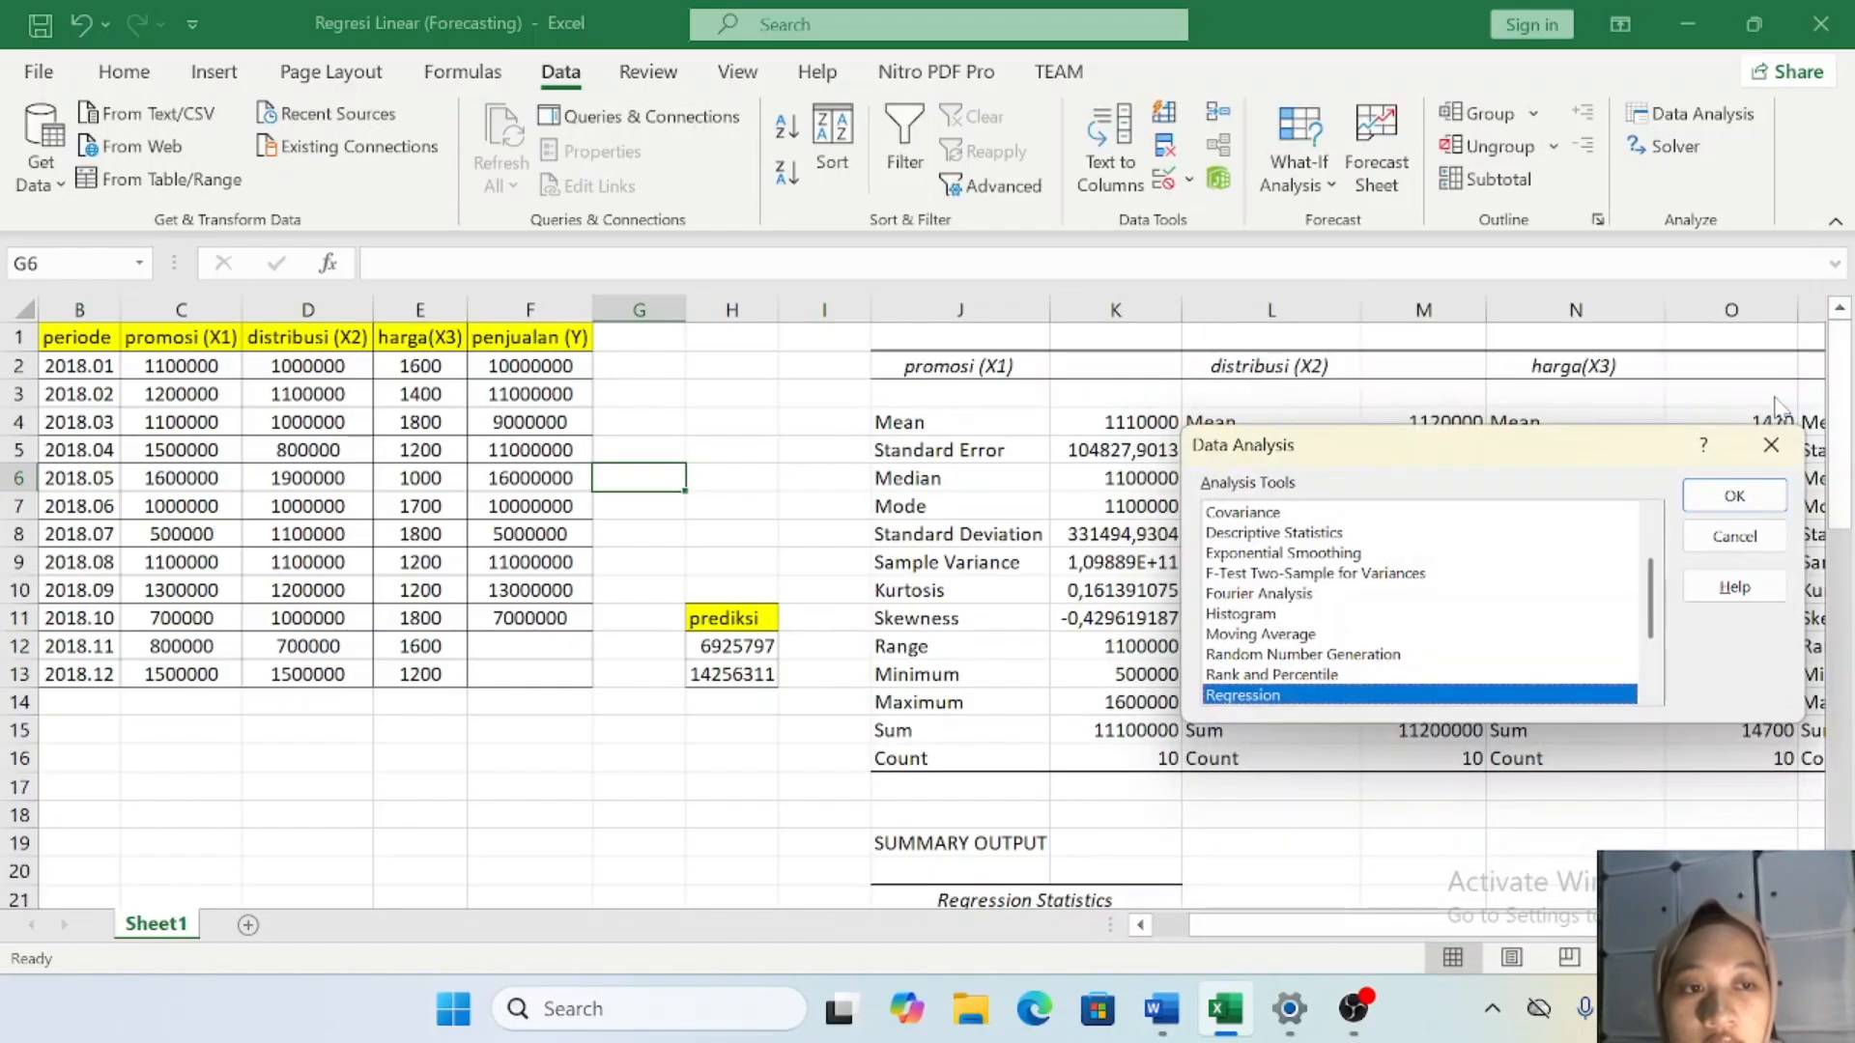
left_click(1774, 365)
Examine the existing regression output: Regression Statistics, ANOVA, the coefficients table and the residual output.
scroll(1392, 734, "down", 6)
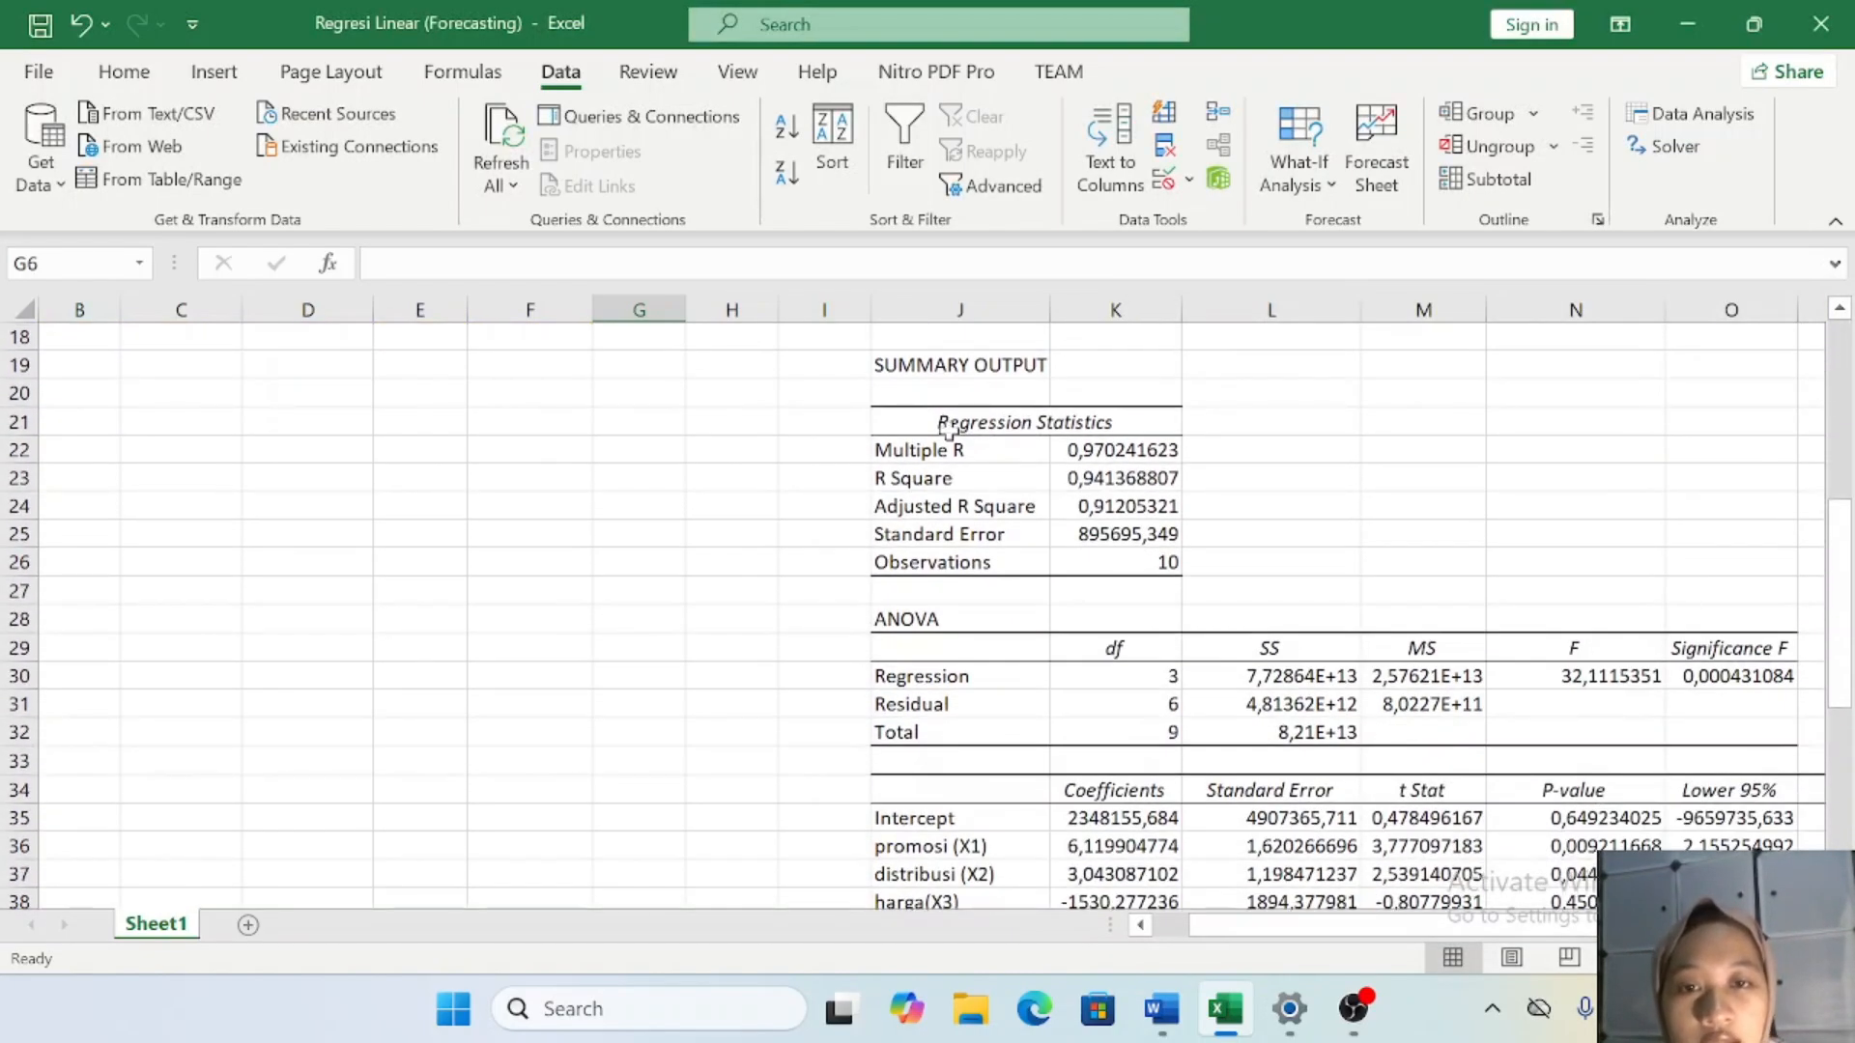
scroll(1082, 580, "down", 1)
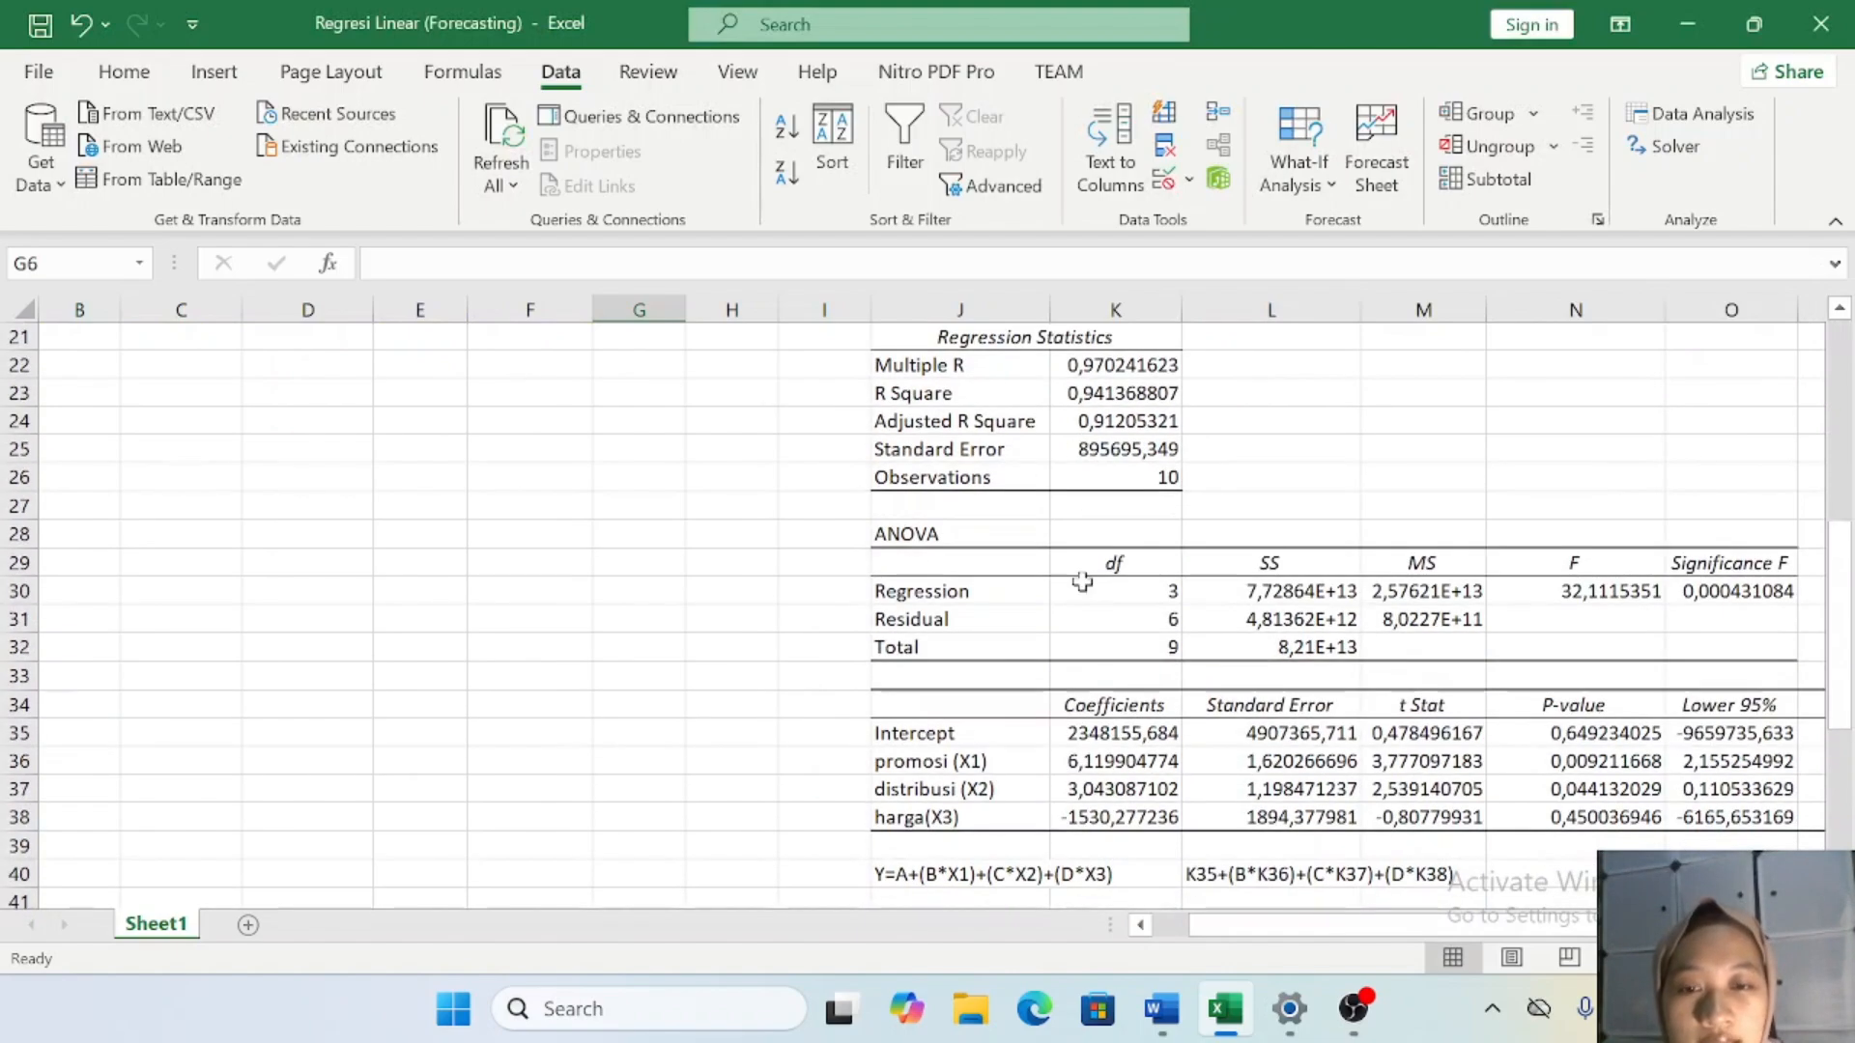
scroll(1053, 731, "down", 2)
scroll(1051, 732, "down", 5)
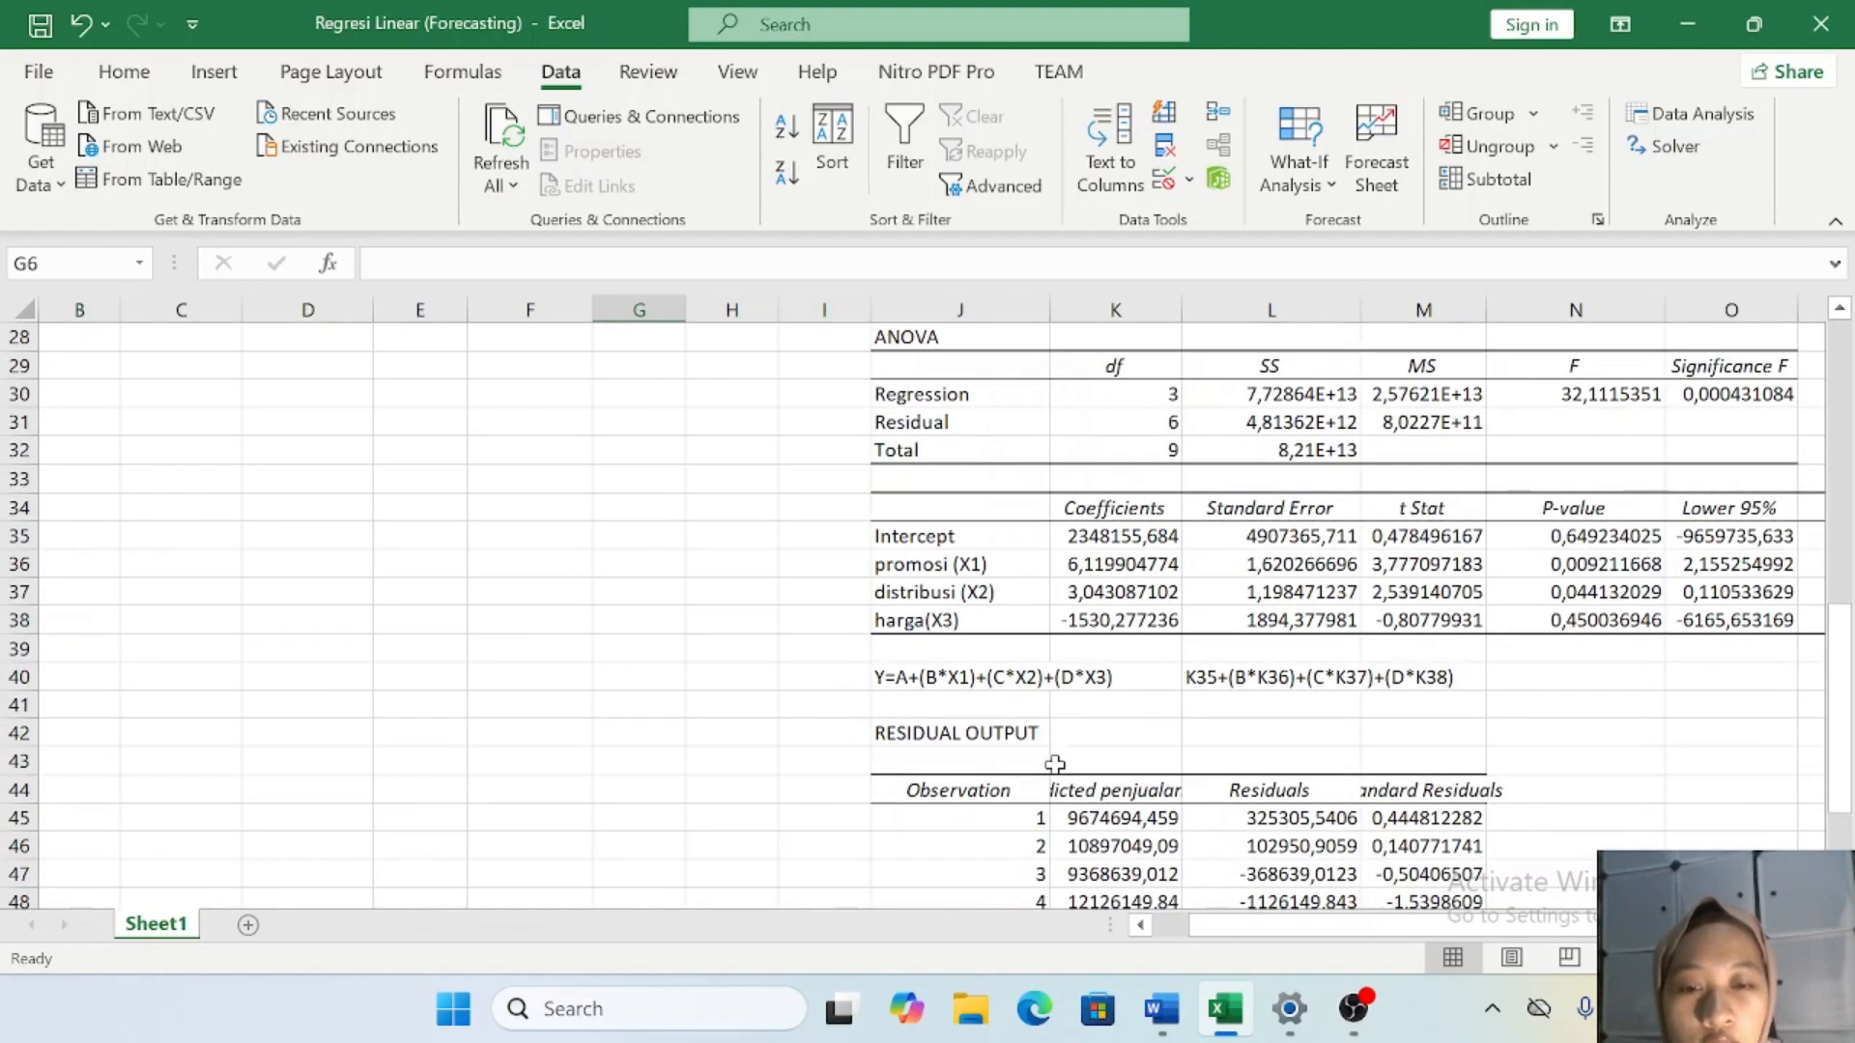
scroll(1073, 770, "up", 2)
scroll(1076, 773, "up", 5)
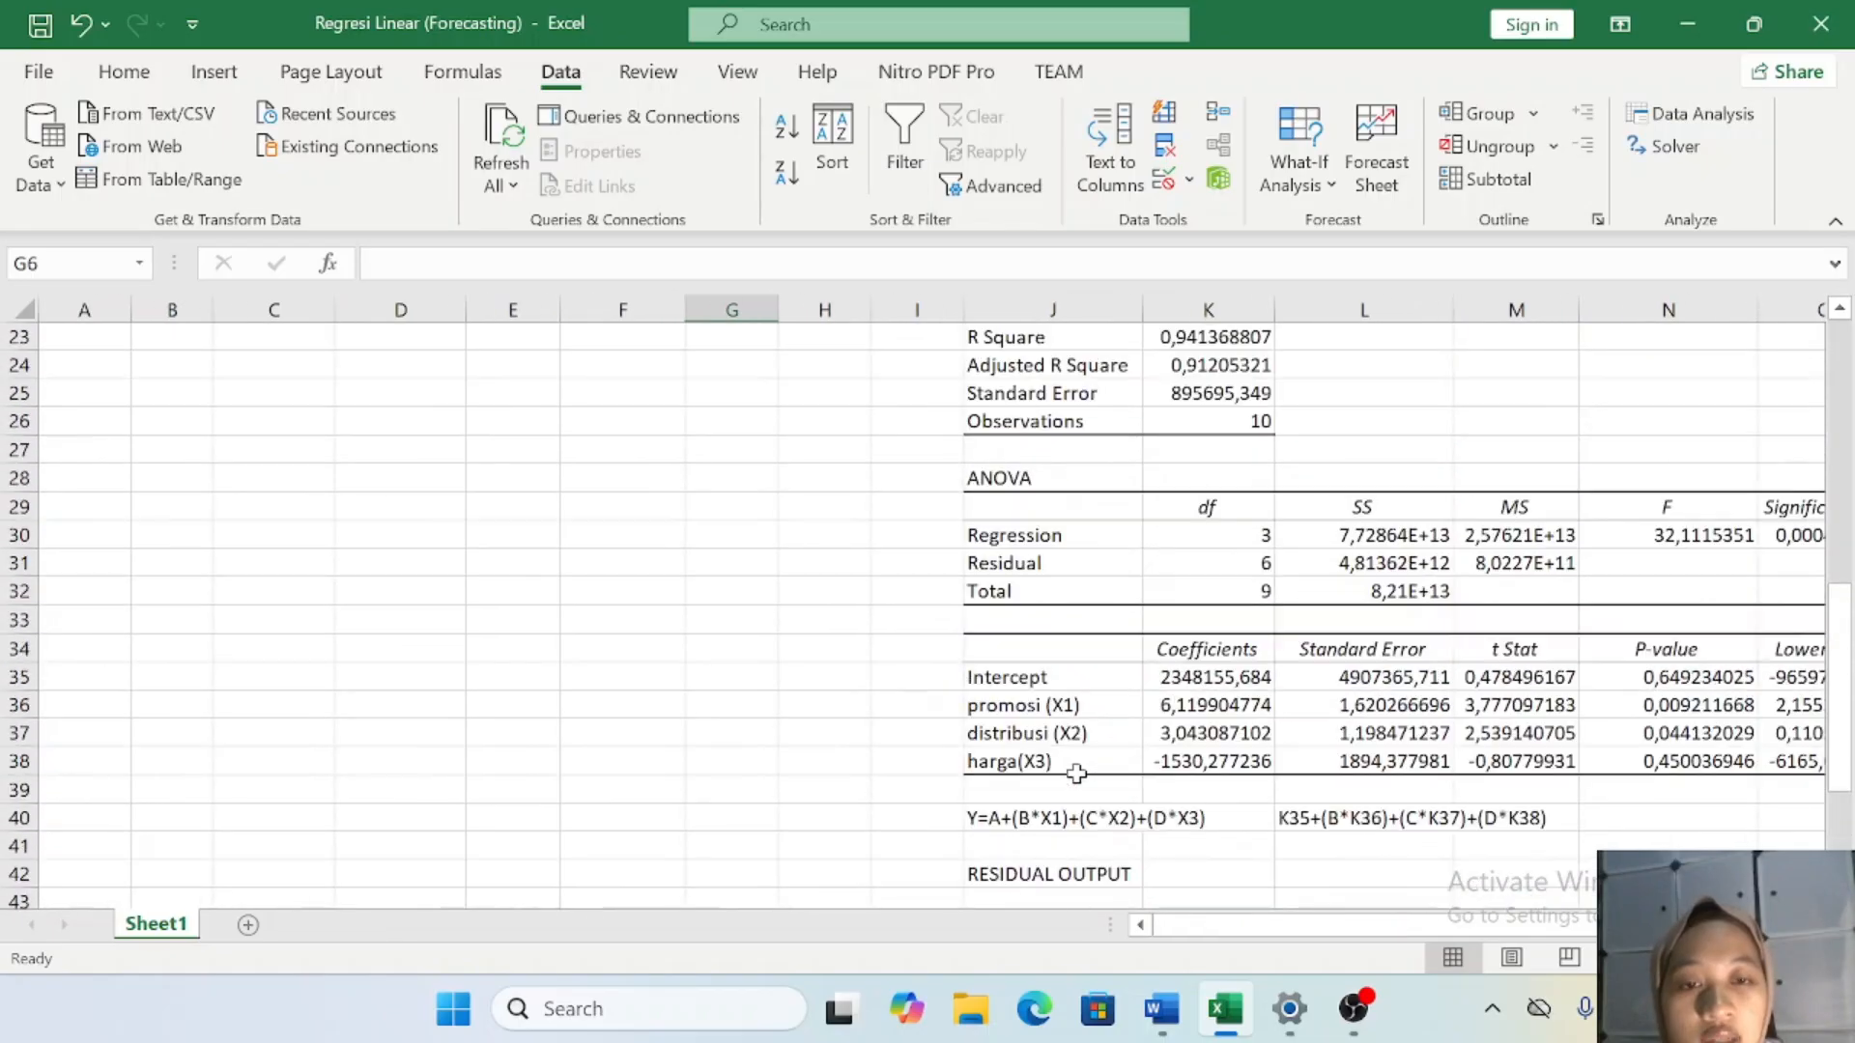
scroll(1076, 773, "down", 2)
scroll(1076, 773, "right", 1)
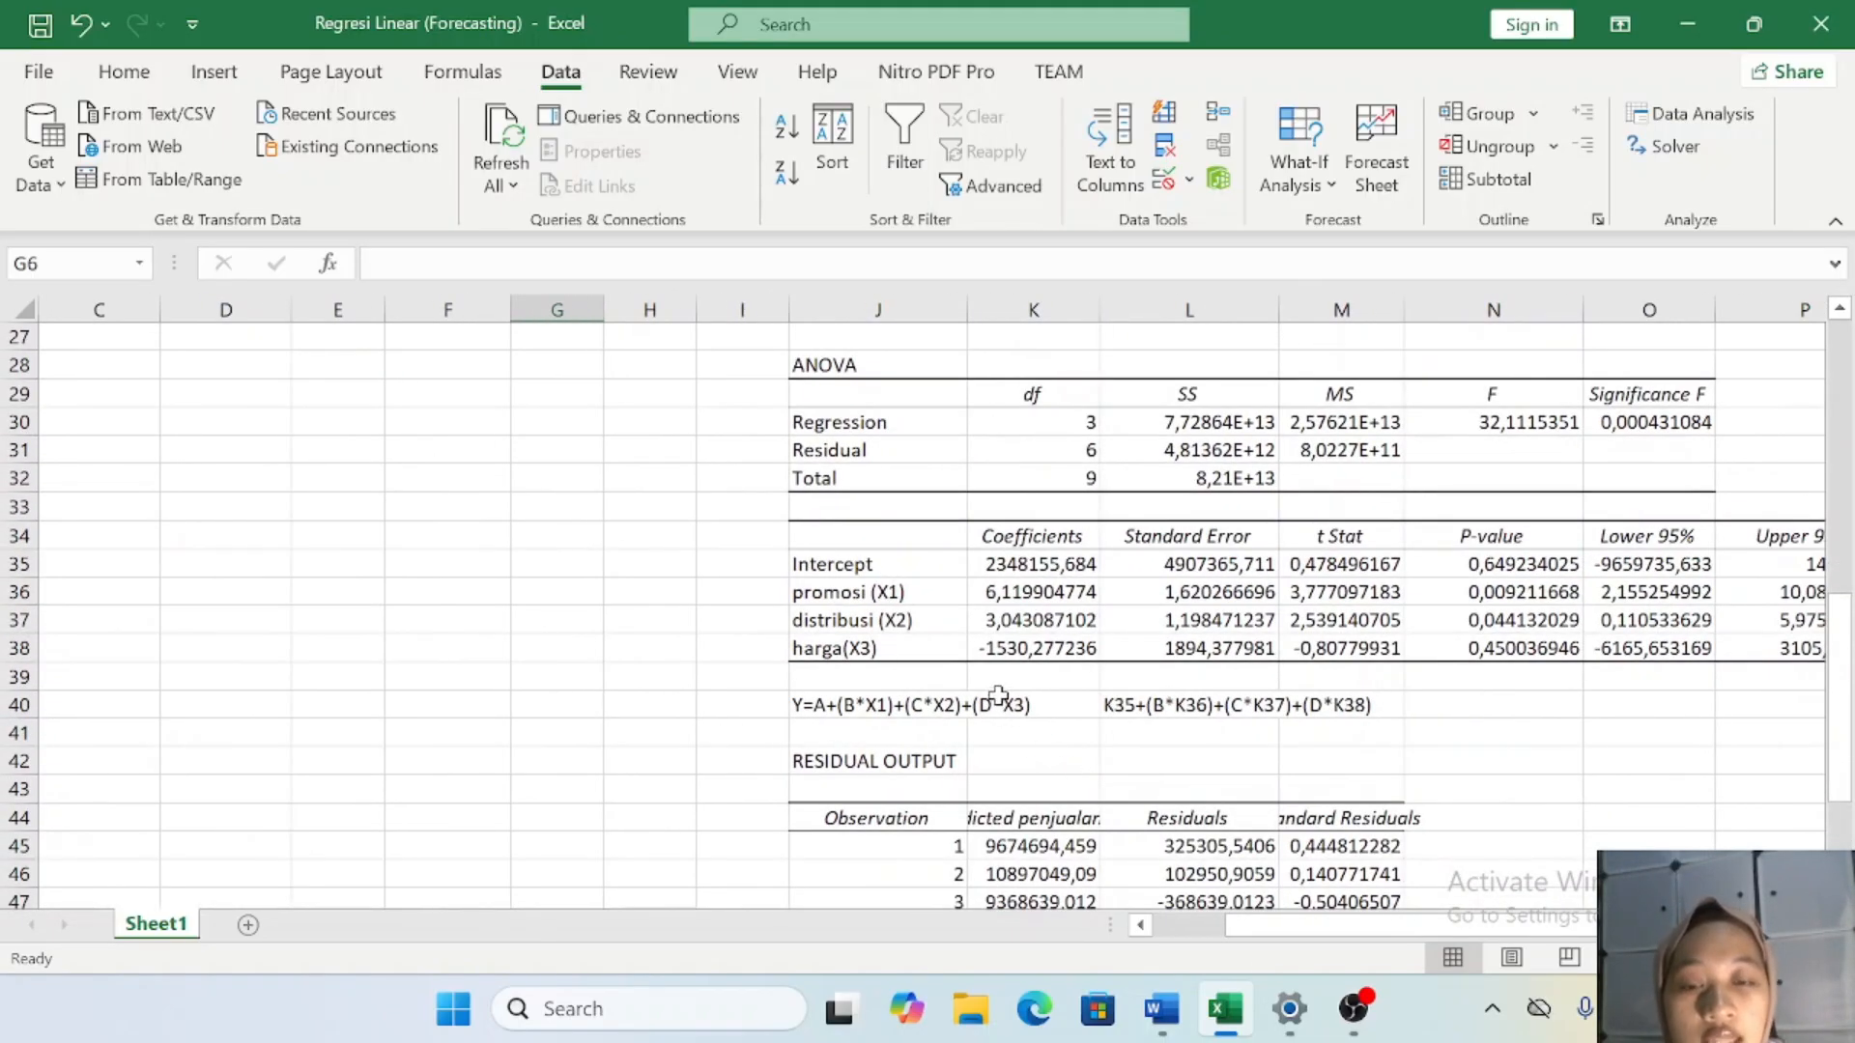
scroll(1073, 695, "down", 2)
scroll(906, 634, "up", 1)
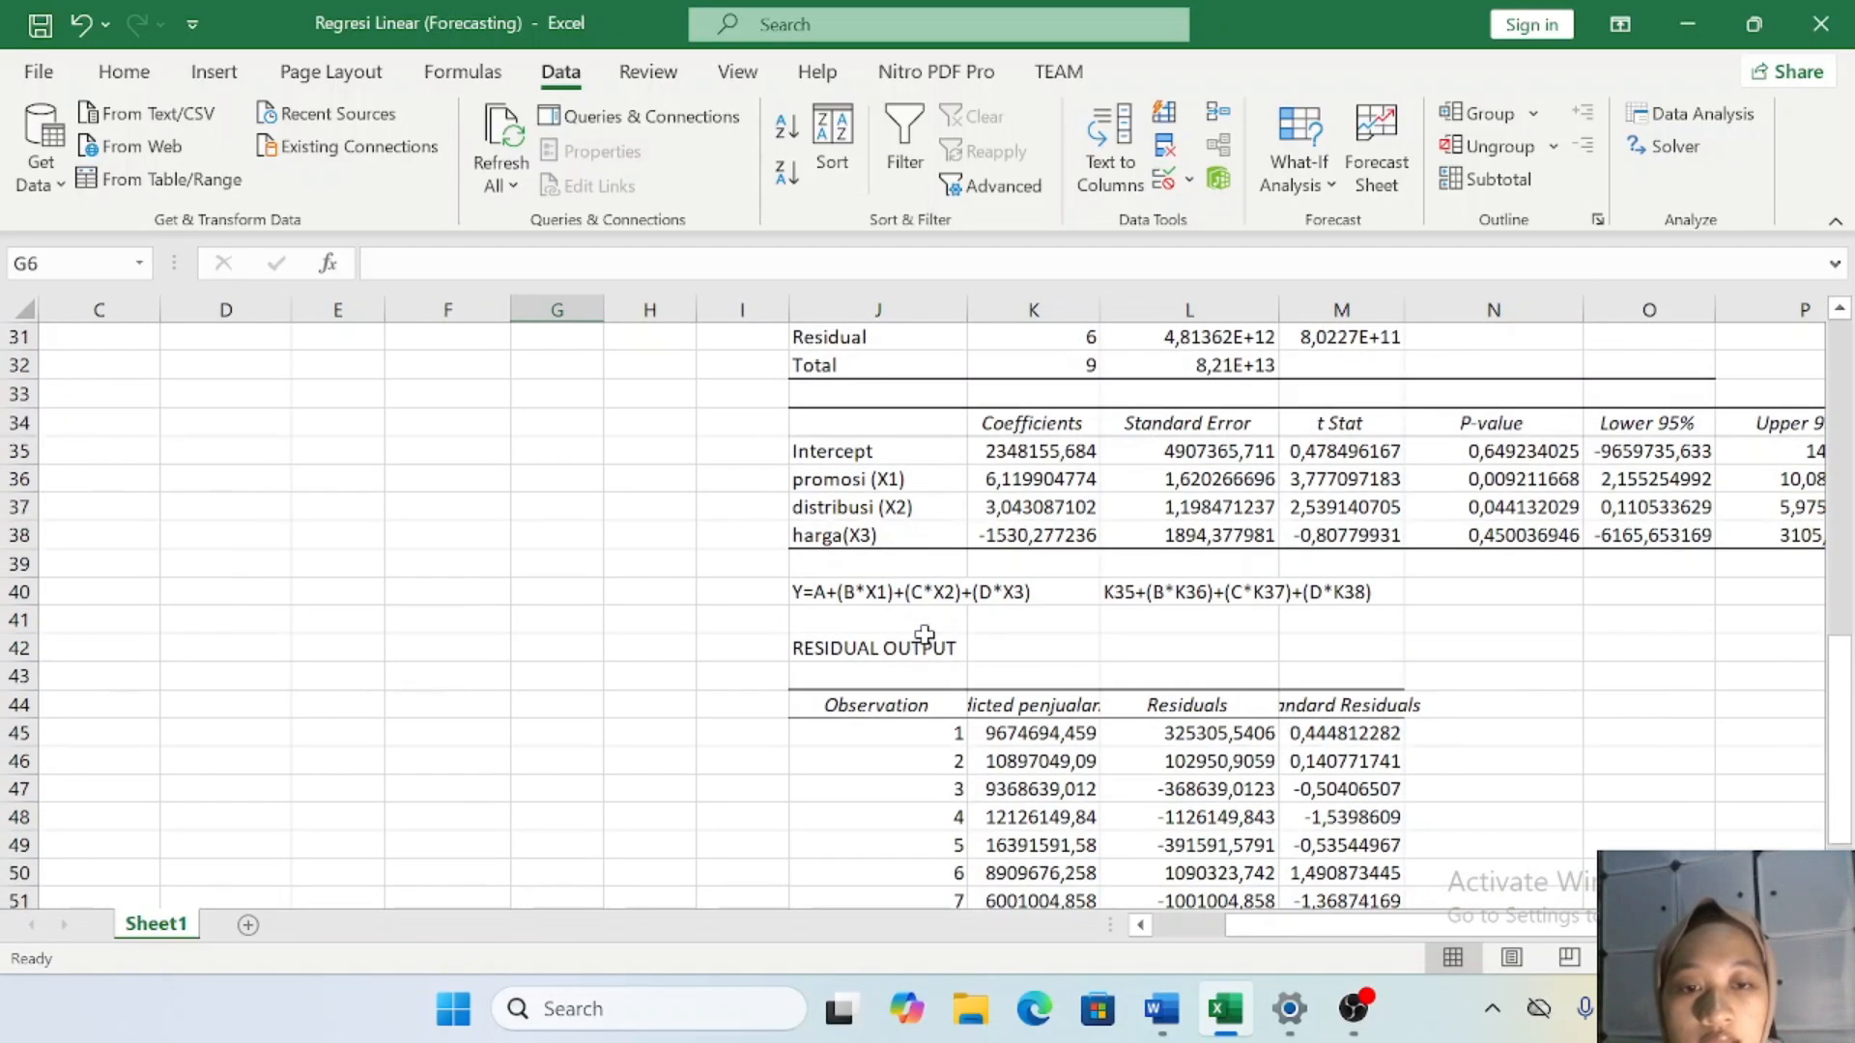
Inspect the regression equation in J40 and its cell-reference version in L40 against the coefficients for the intercept, promosi, distribusi and harga.
left_click(807, 596)
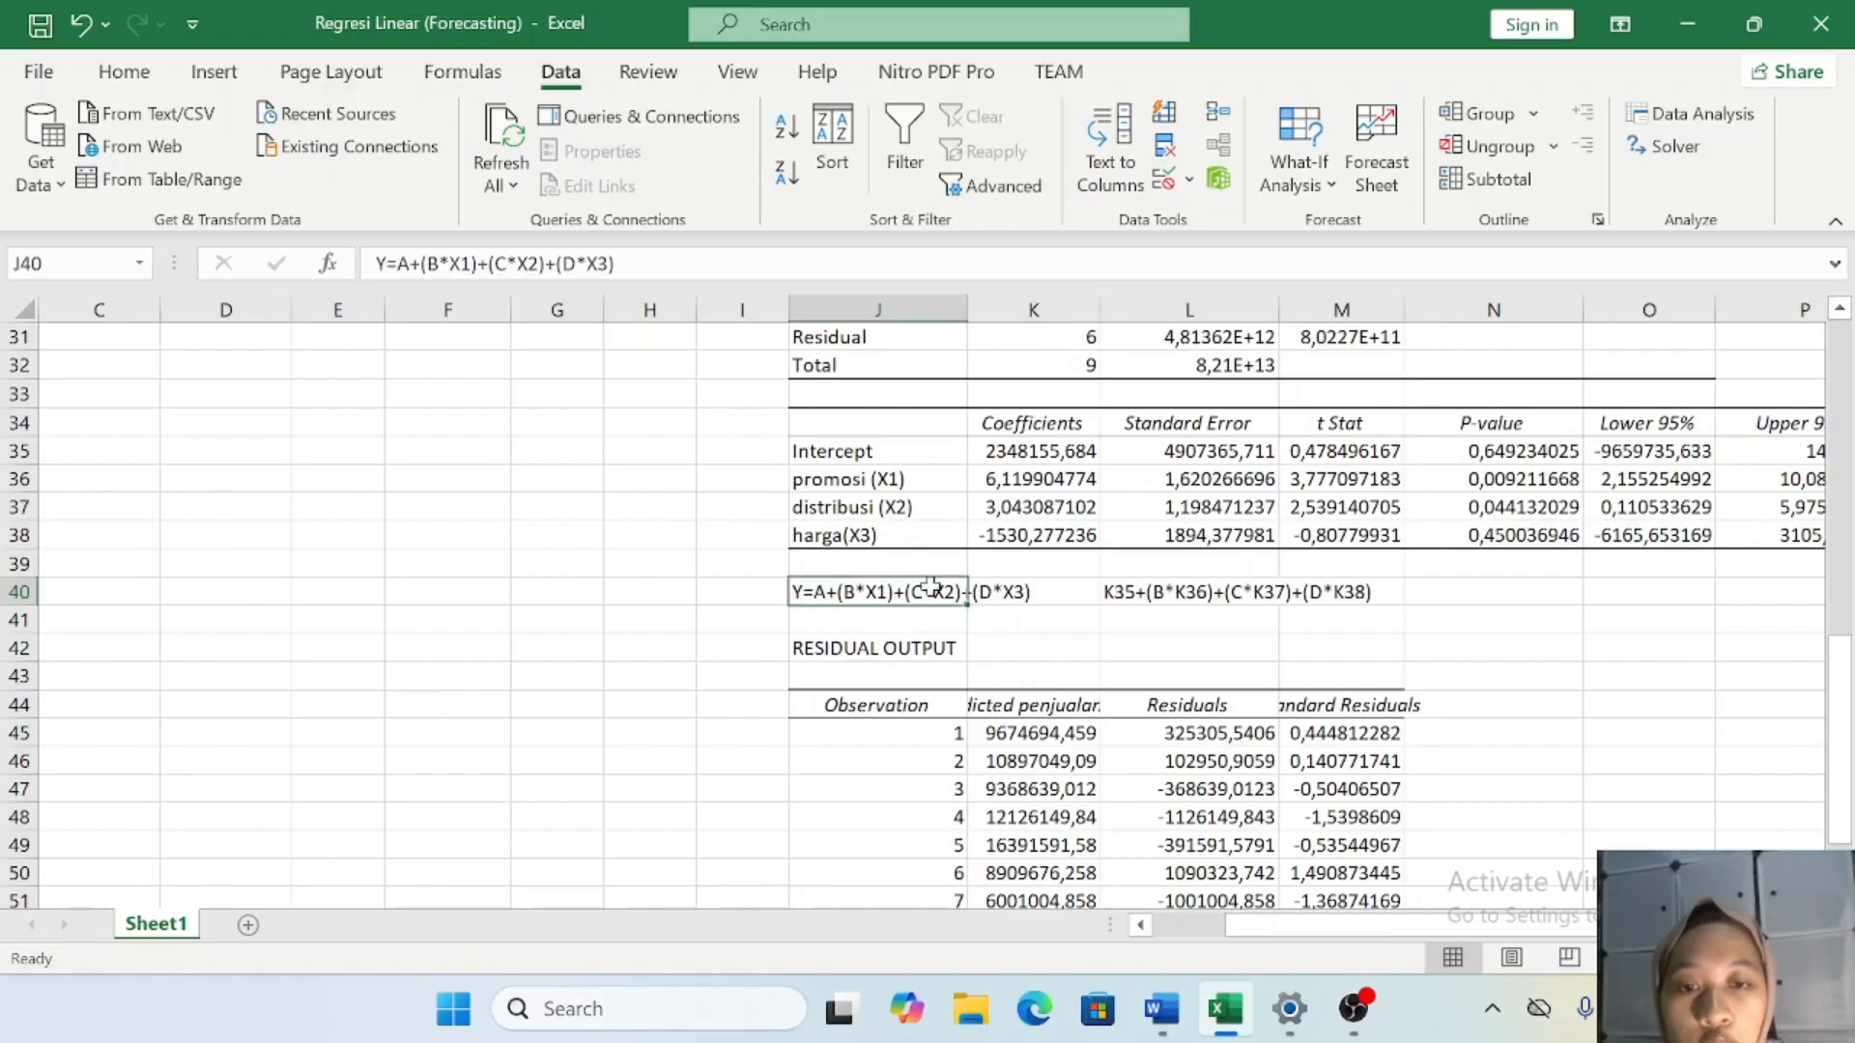
left_click(1107, 594)
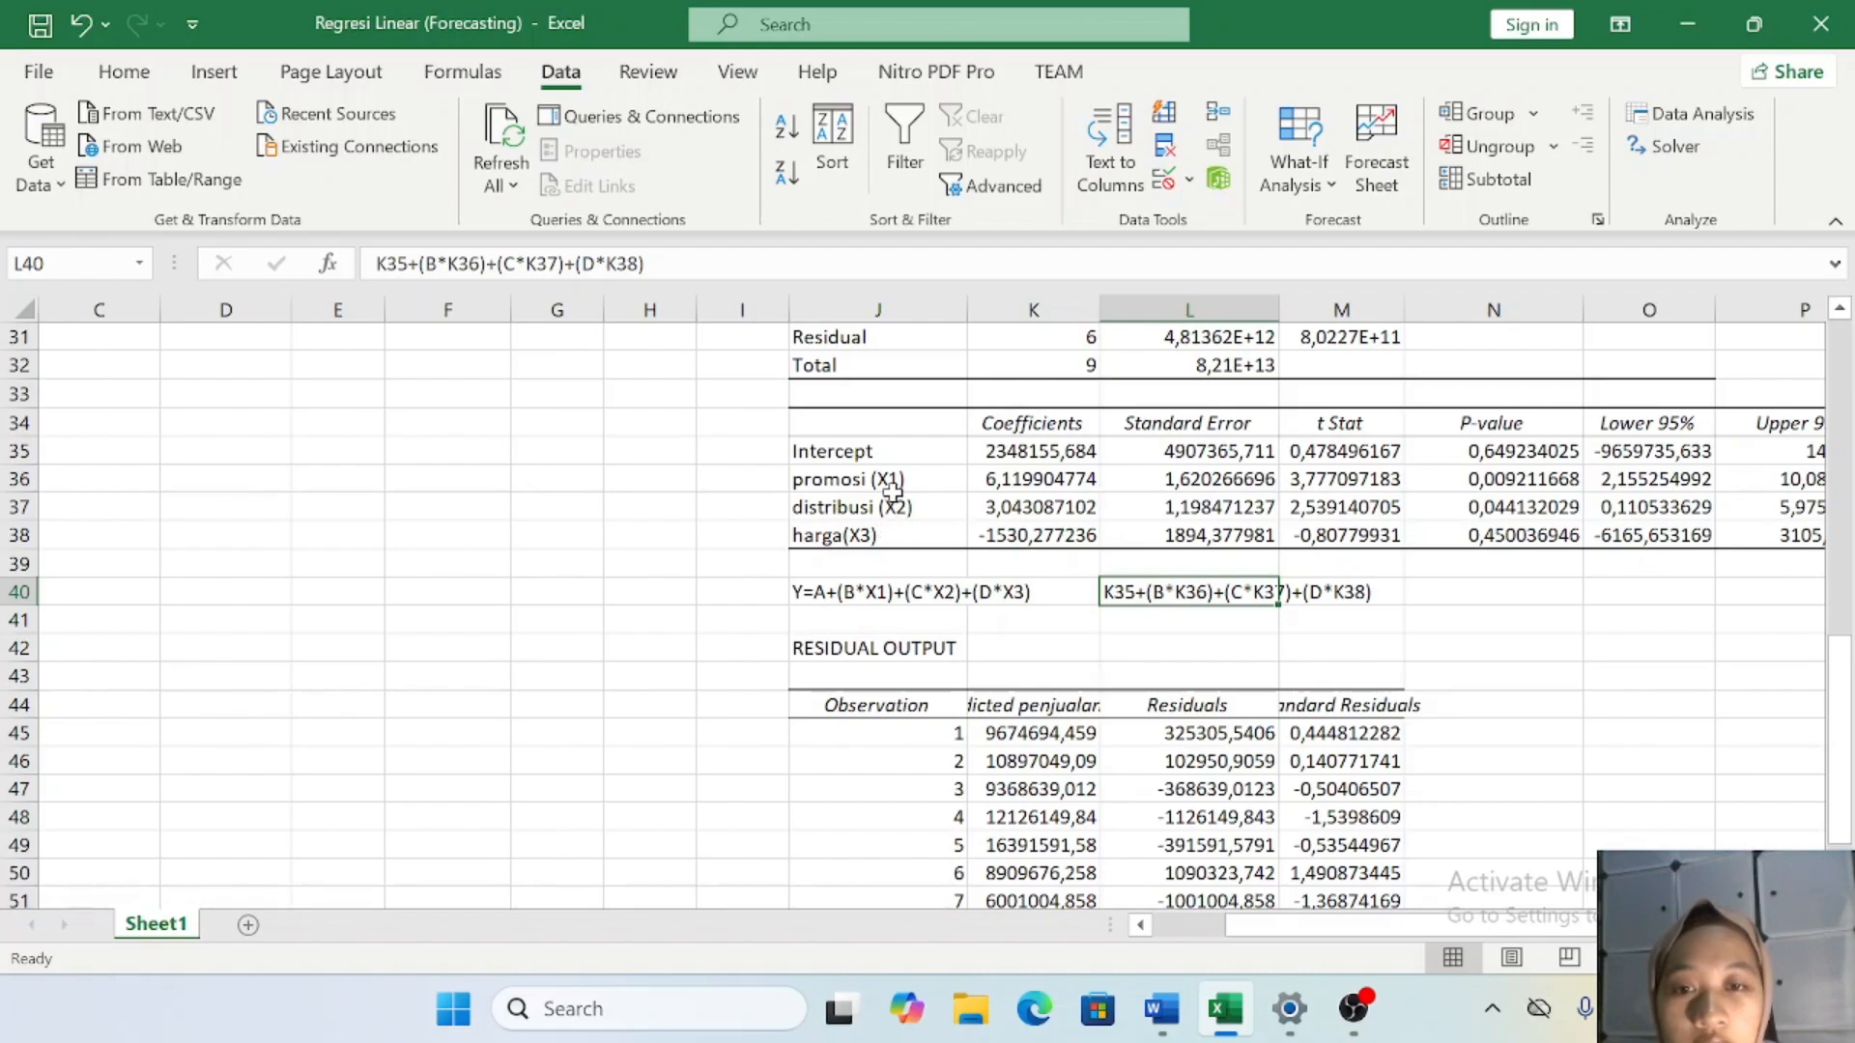
scroll(855, 501, "up", 5)
scroll(855, 500, "up", 3)
scroll(855, 500, "down", 10)
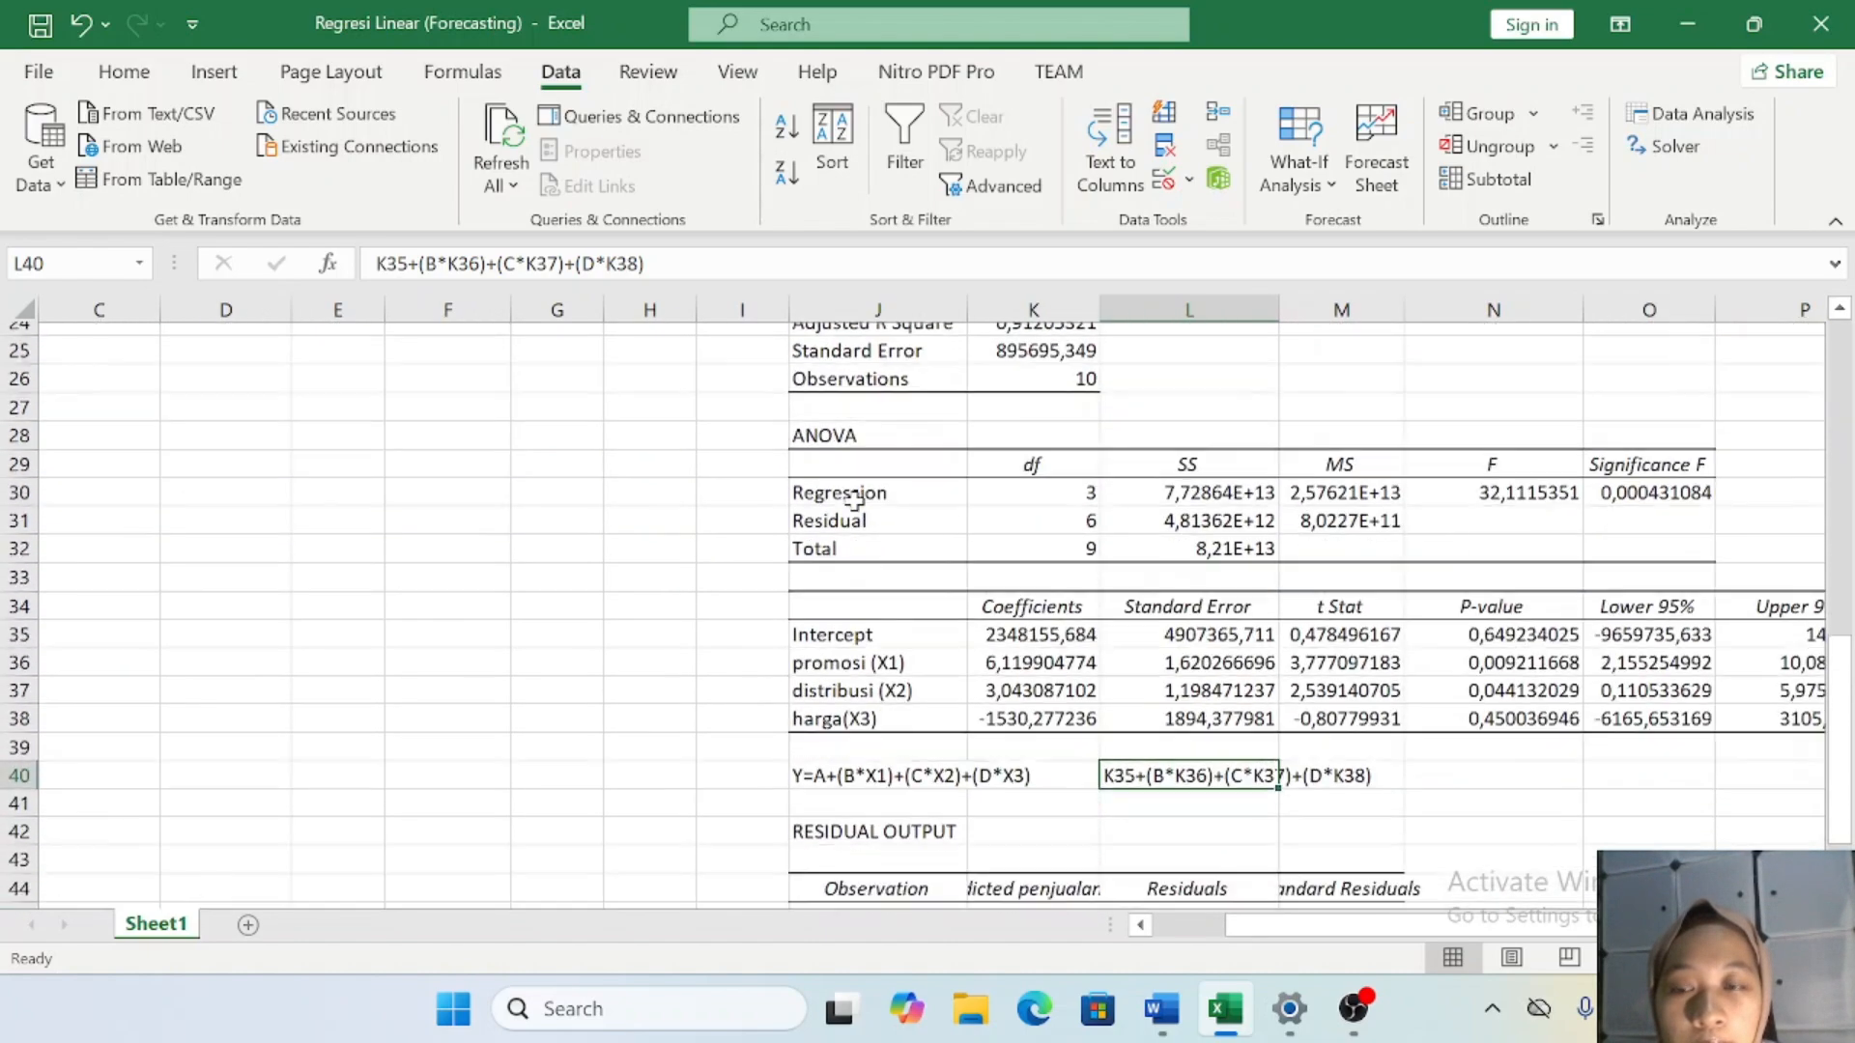
scroll(855, 458, "up", 1)
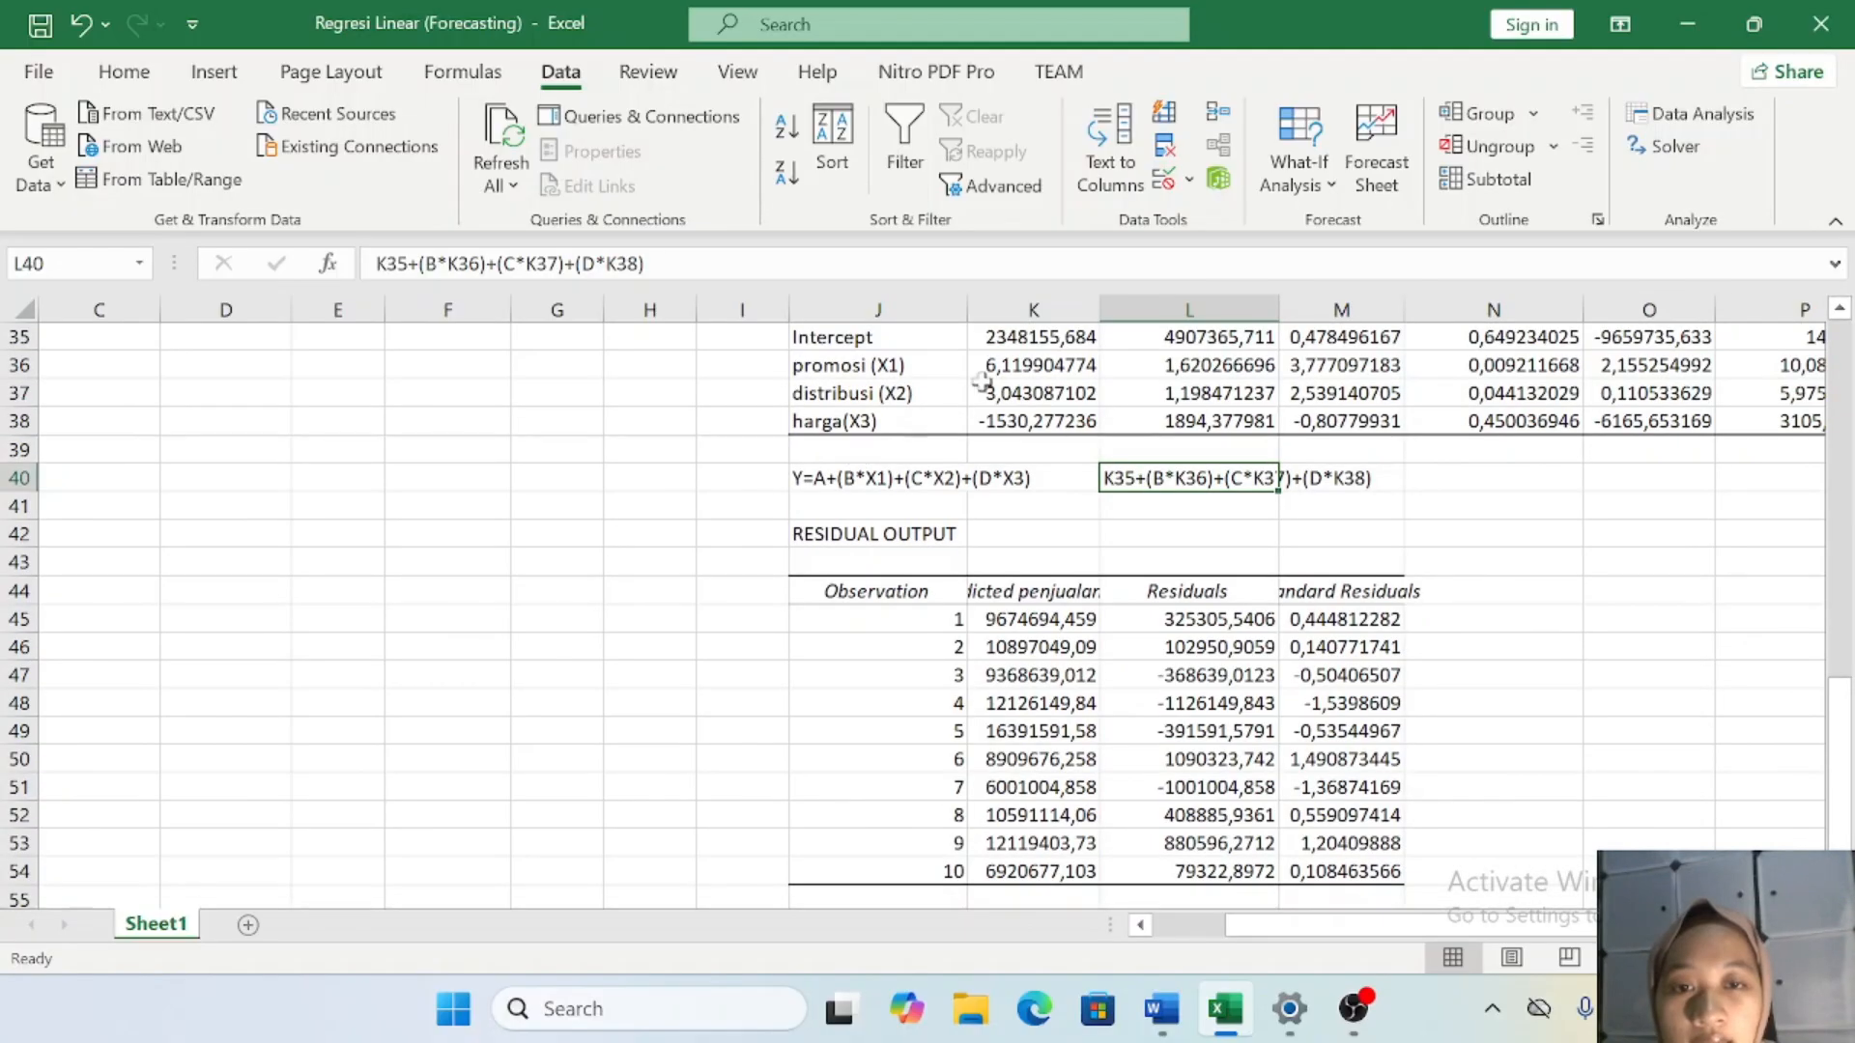
scroll(1004, 378, "up", 1)
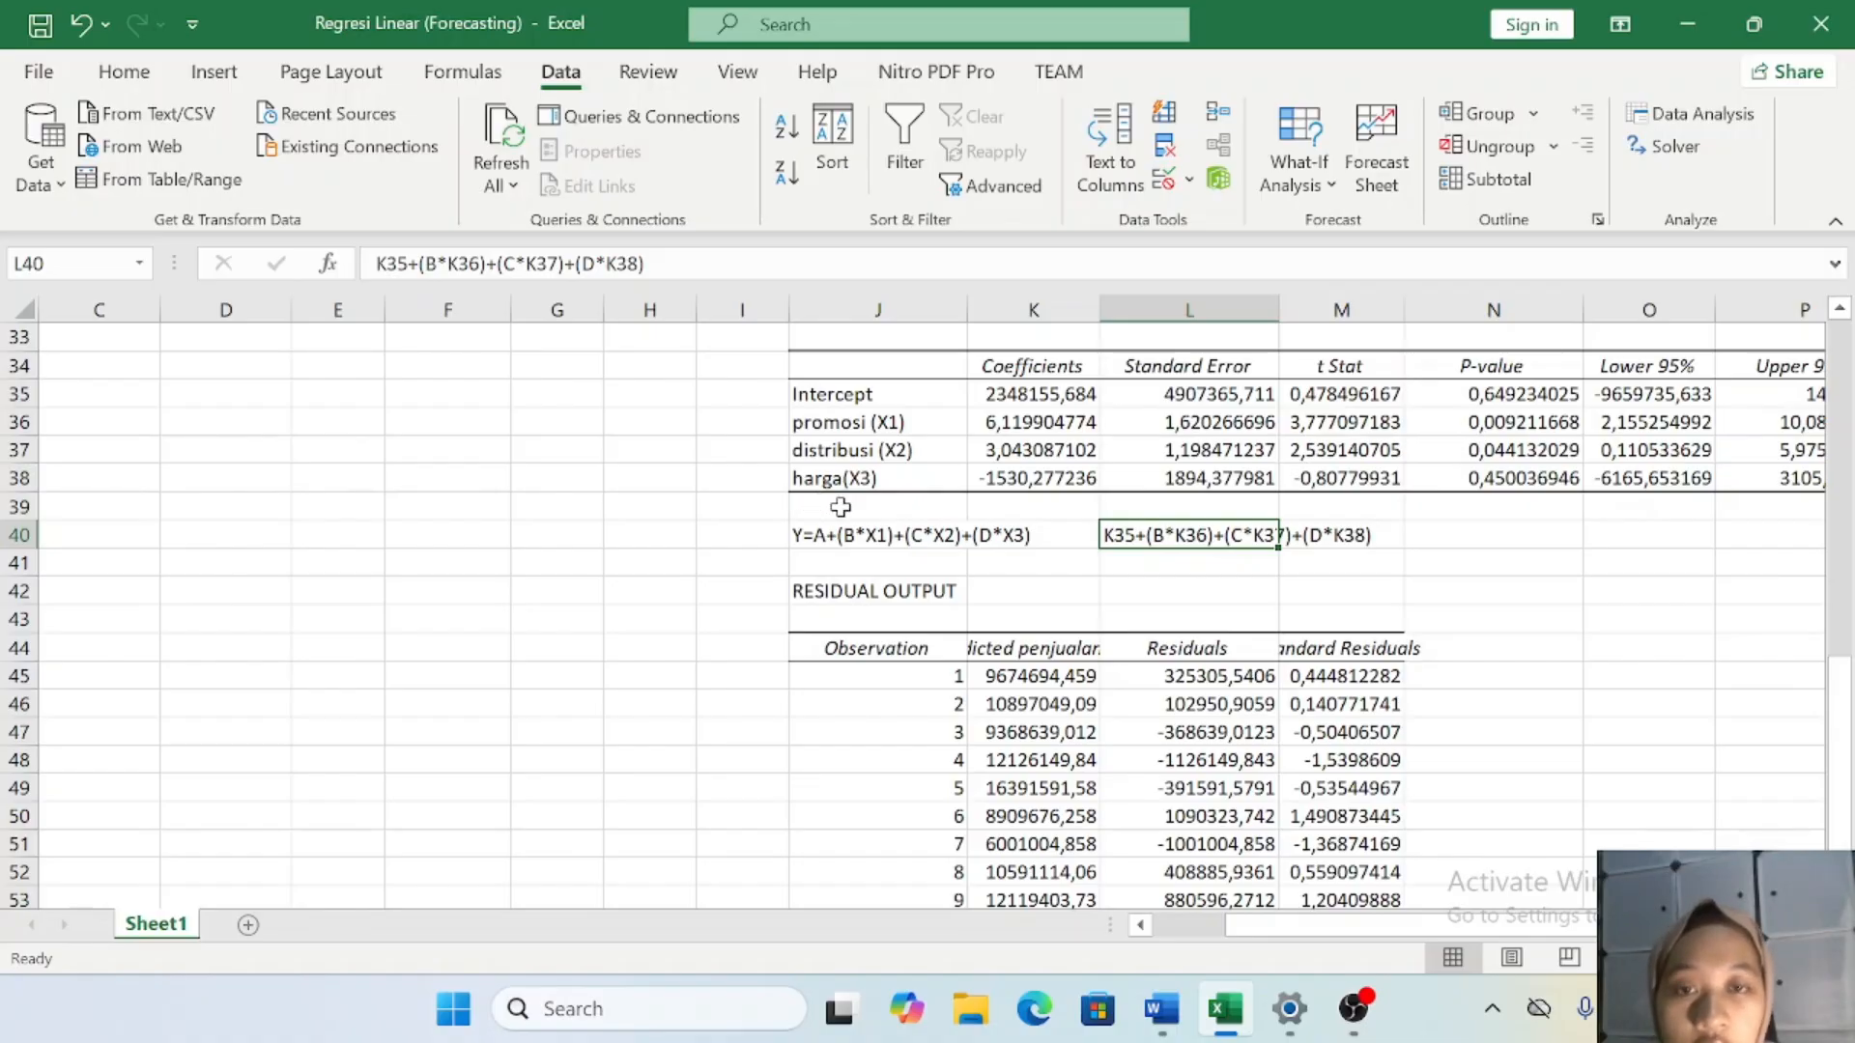
Inspect the prediction formula in H12, tracing its references to the coefficients in K35:K38 and the 2018.11 inputs in C12:E12.
scroll(703, 522, "up", 9)
scroll(702, 522, "up", 2)
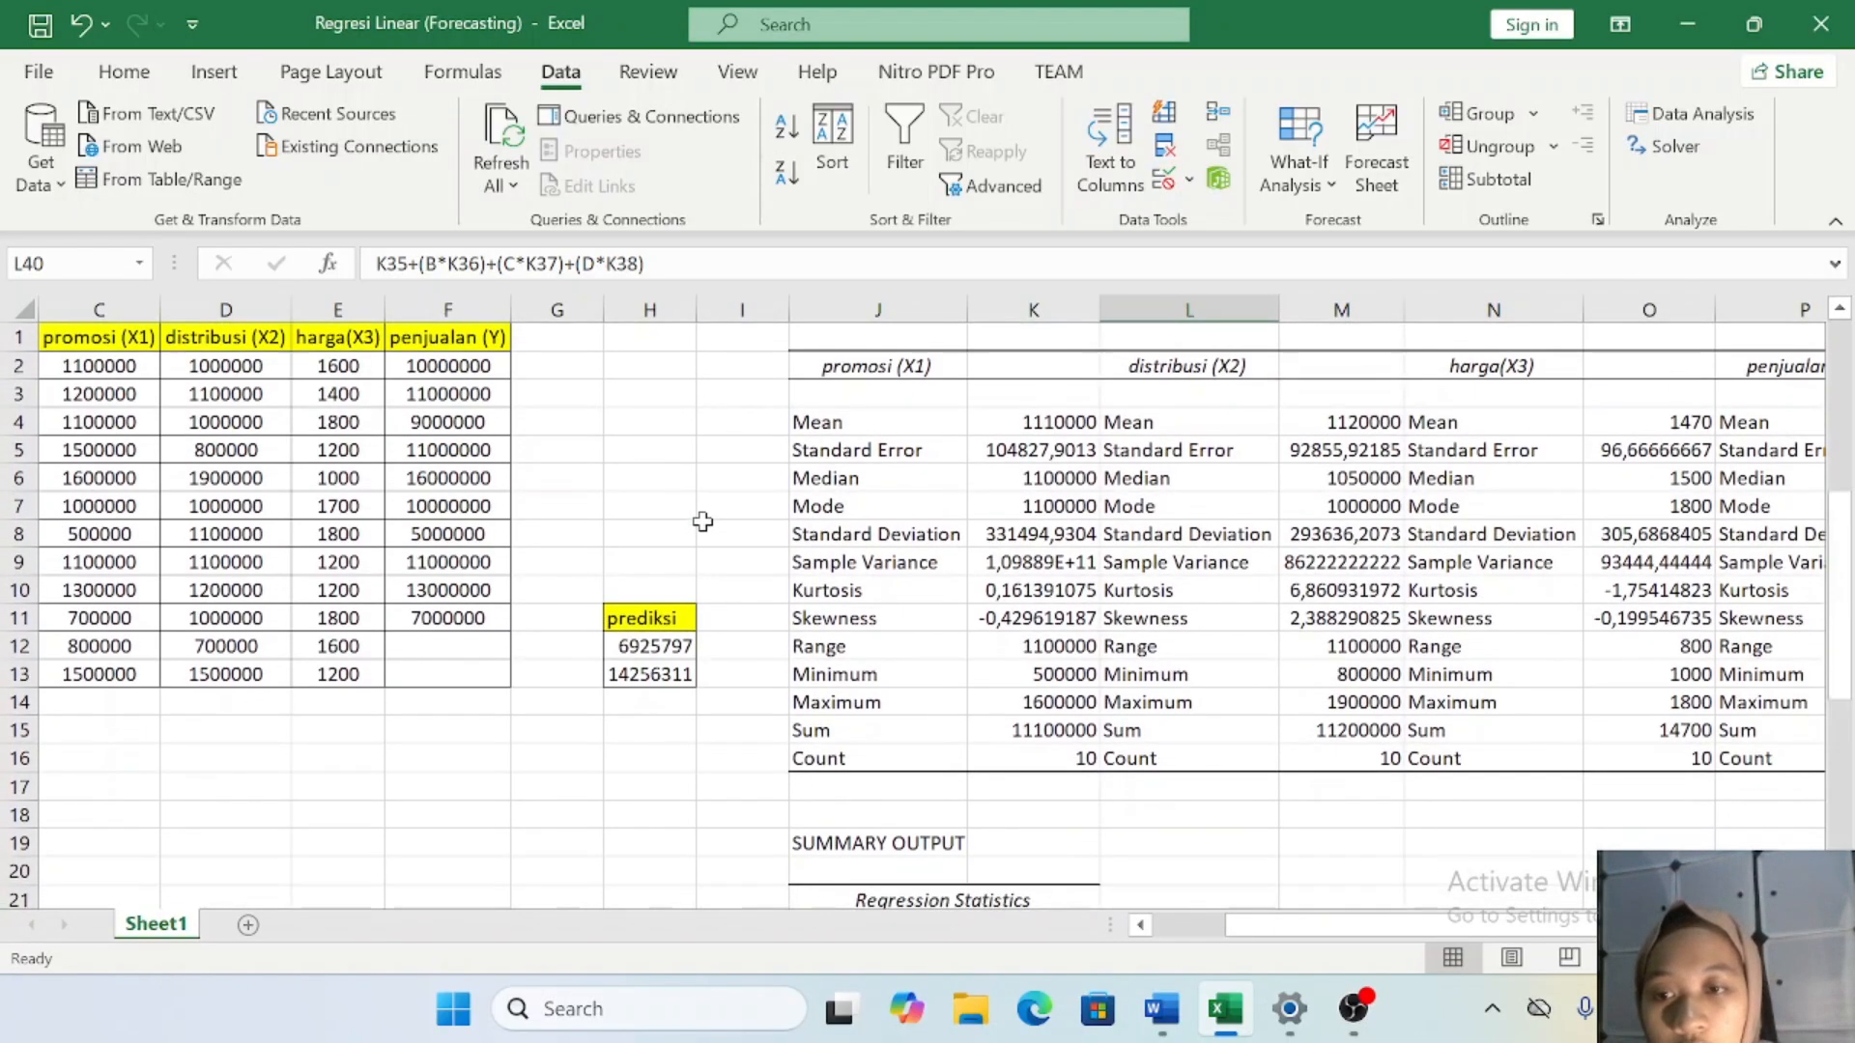
scroll(444, 580, "left", 2)
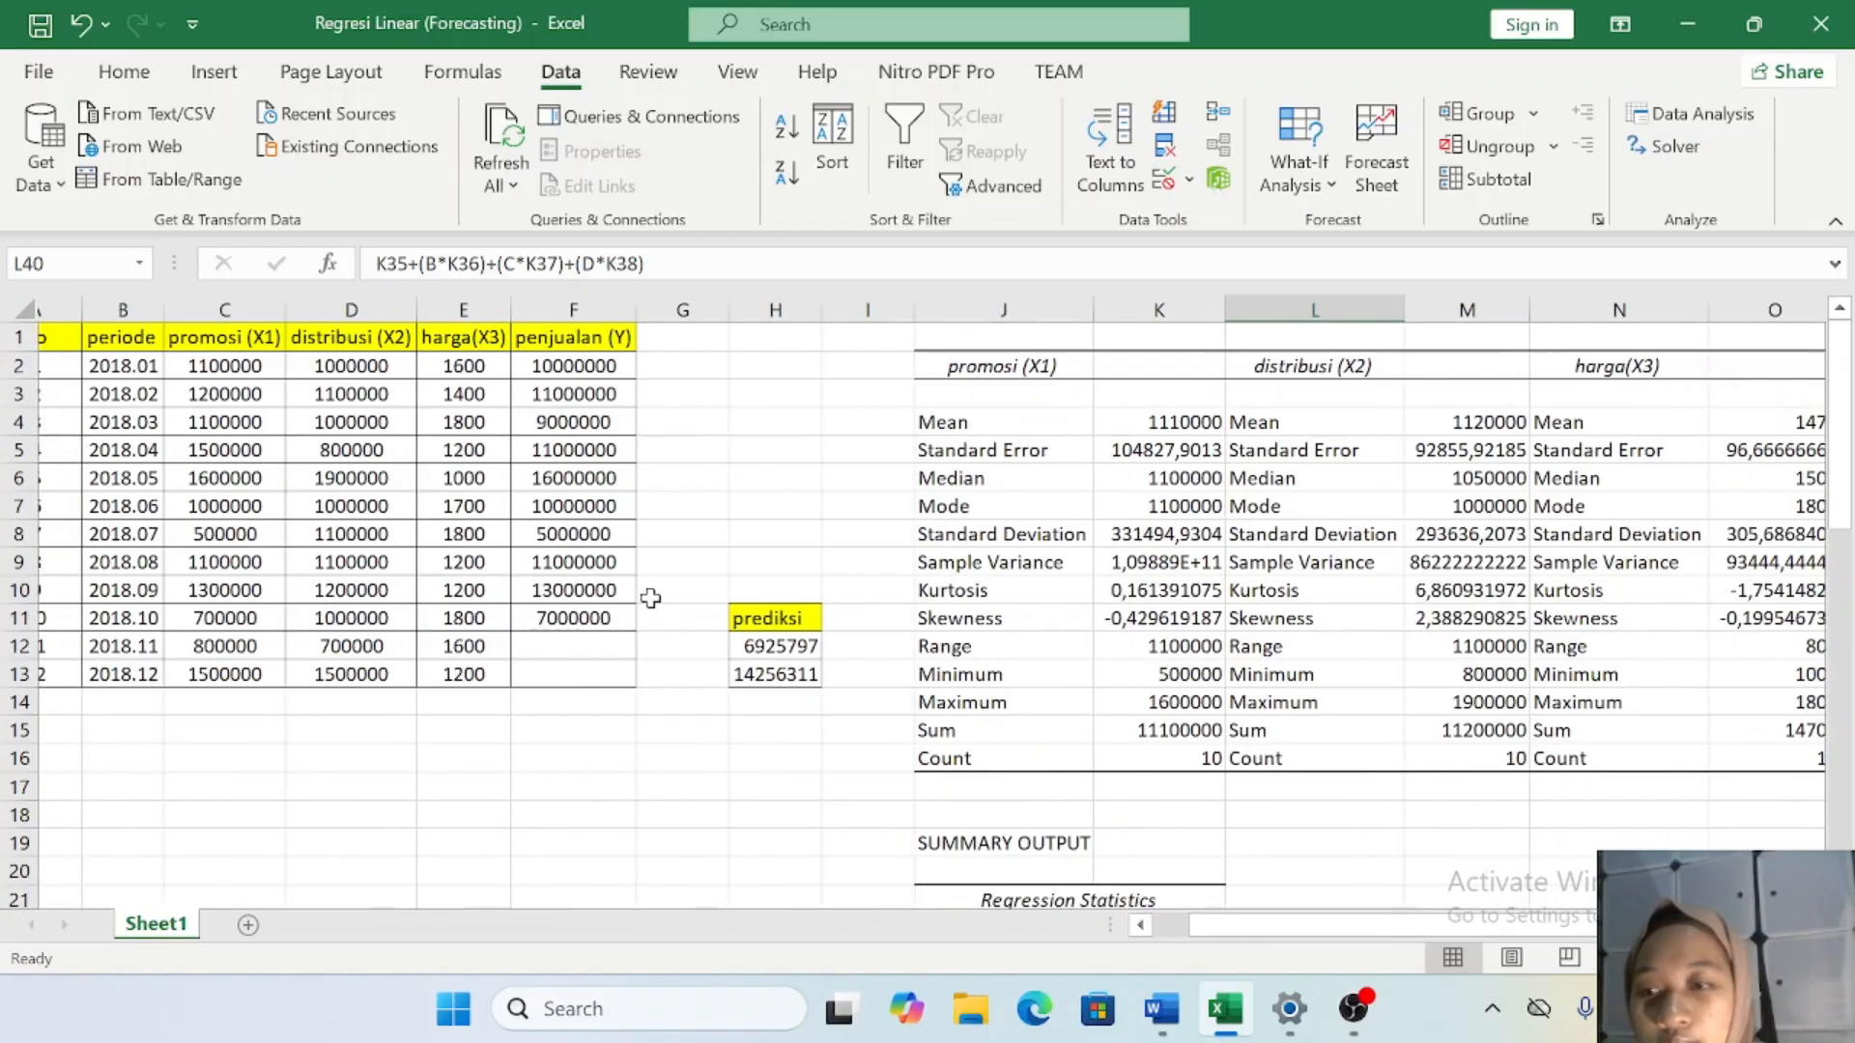
left_click(751, 645)
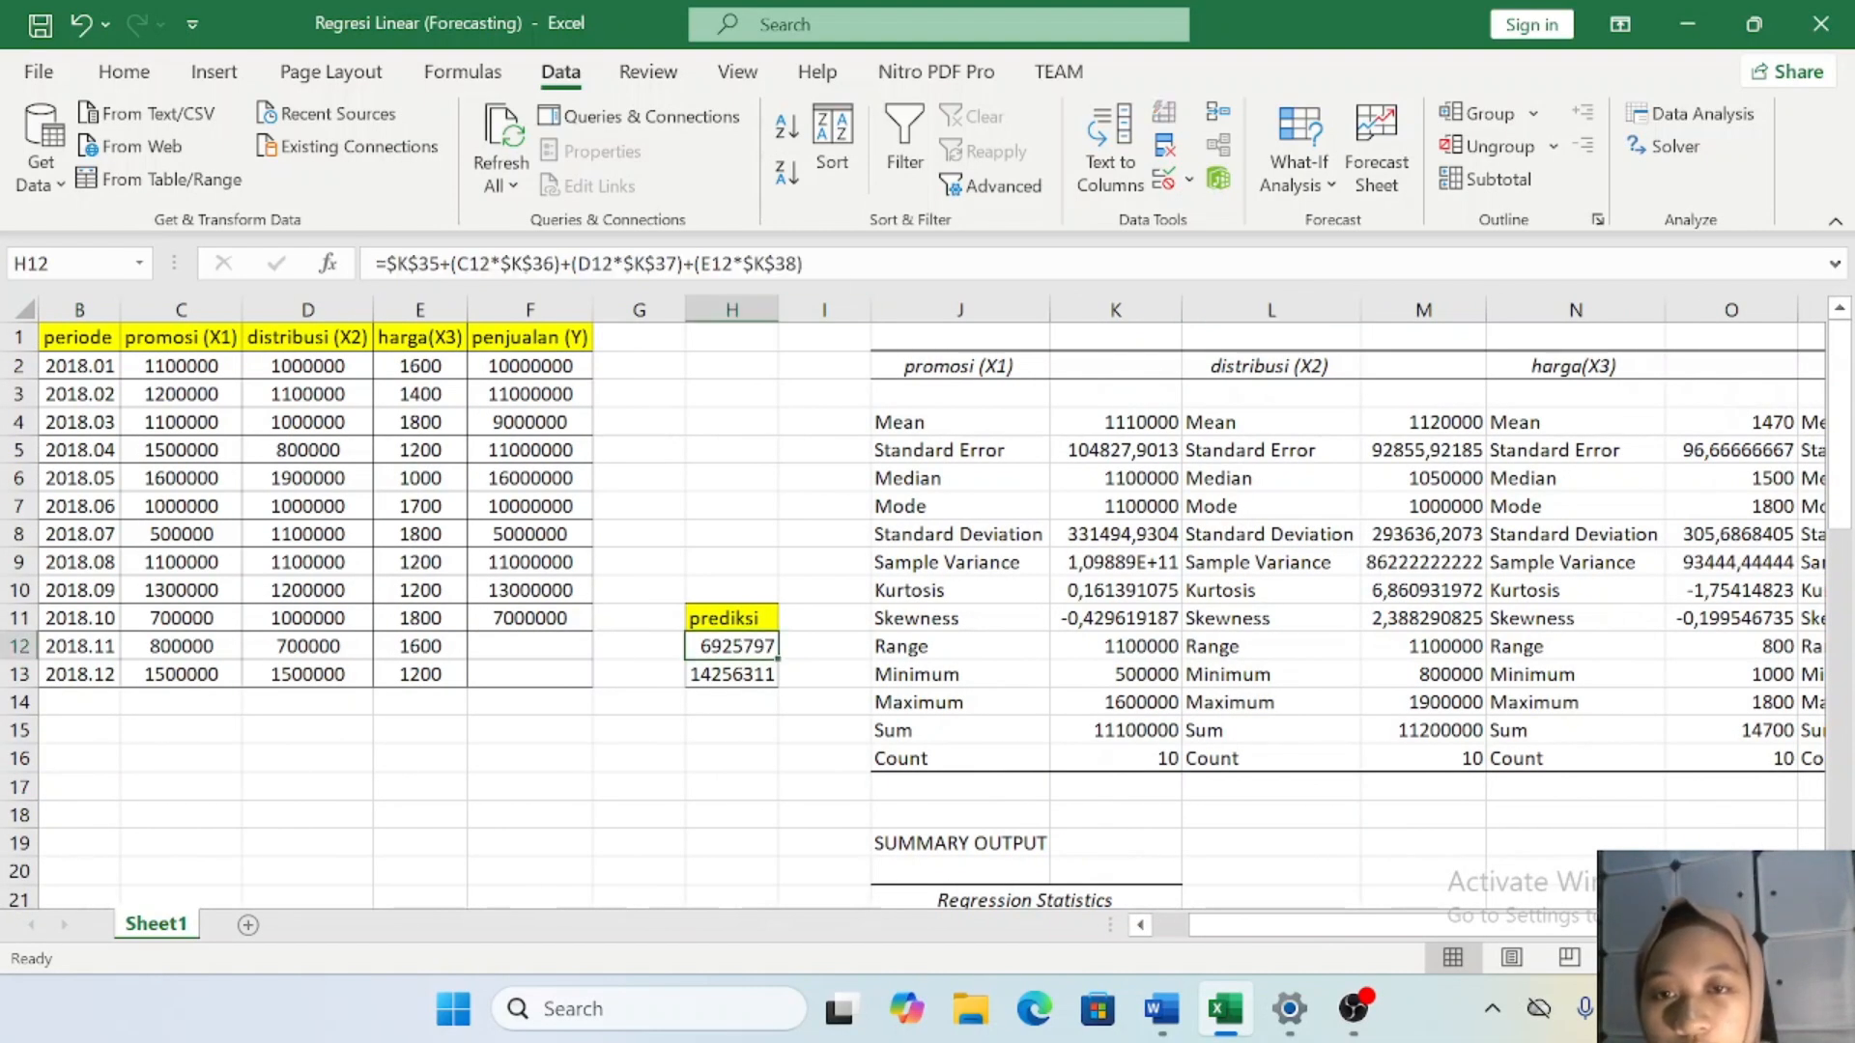
key("F2")
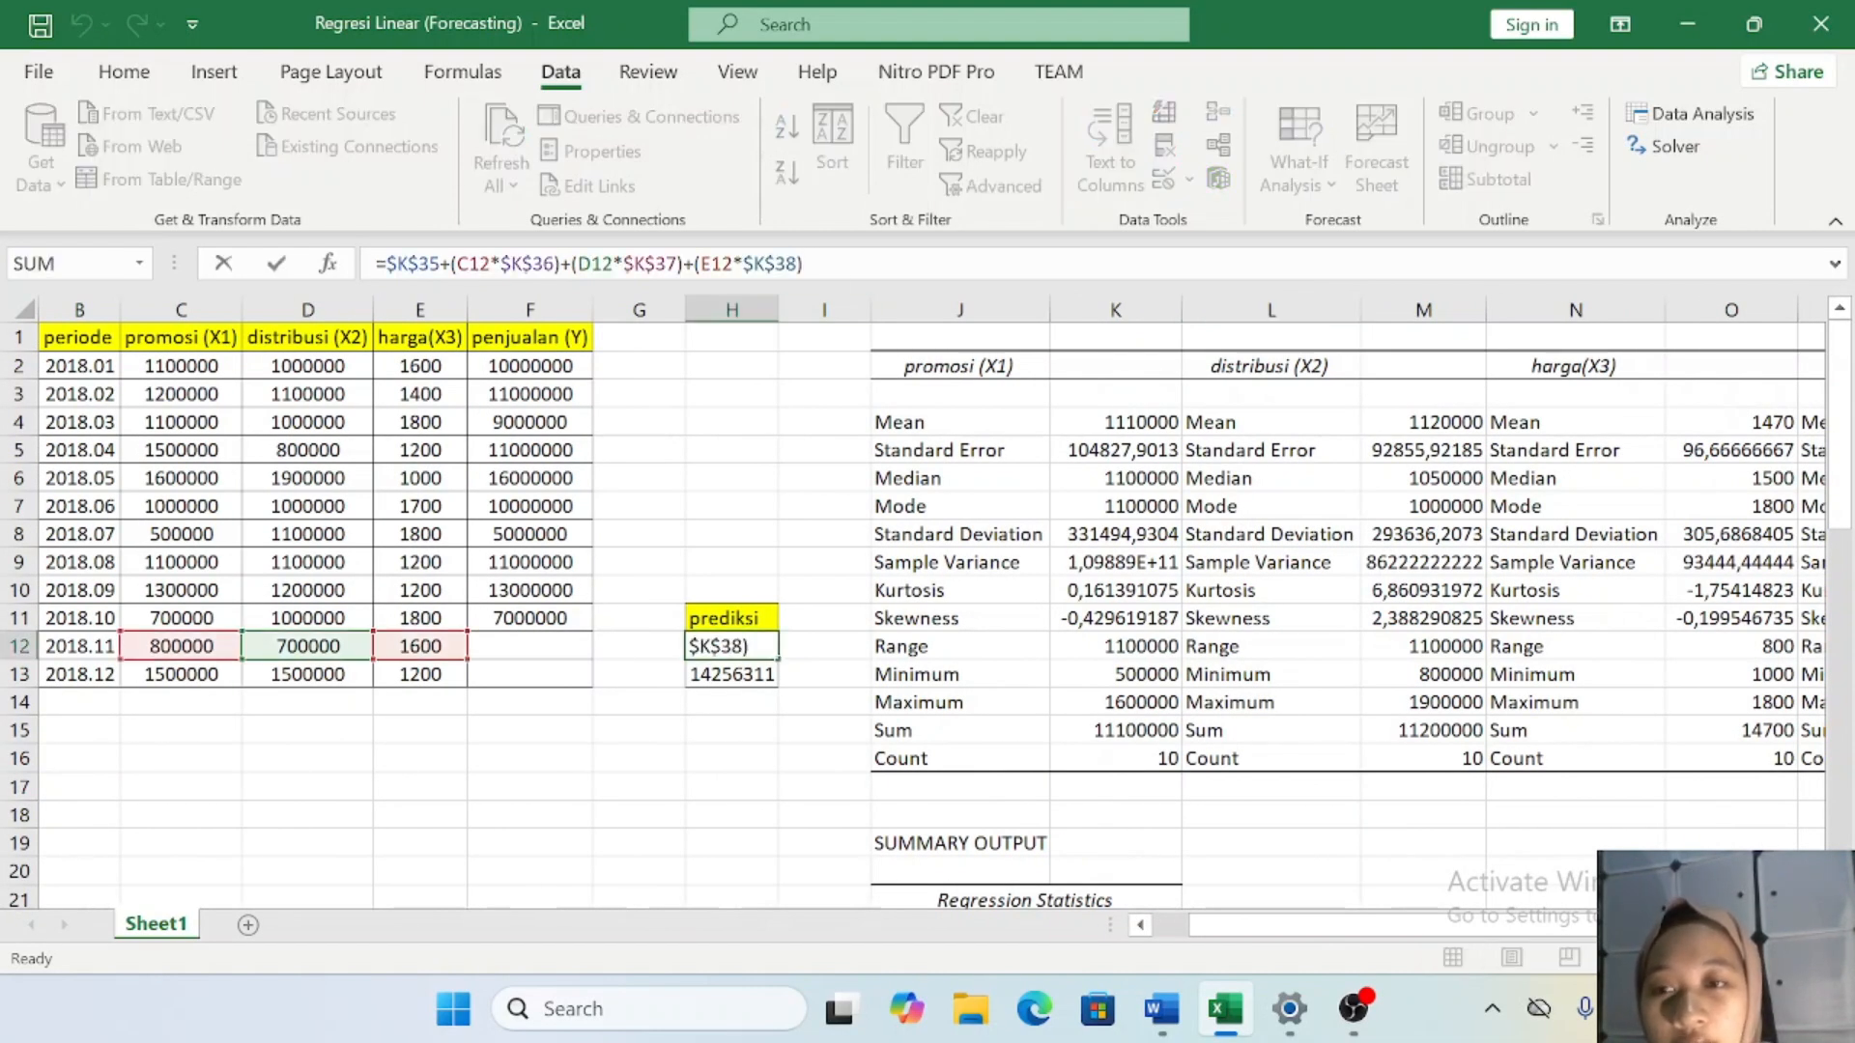
left_click(407, 262)
scroll(786, 617, "down", 4)
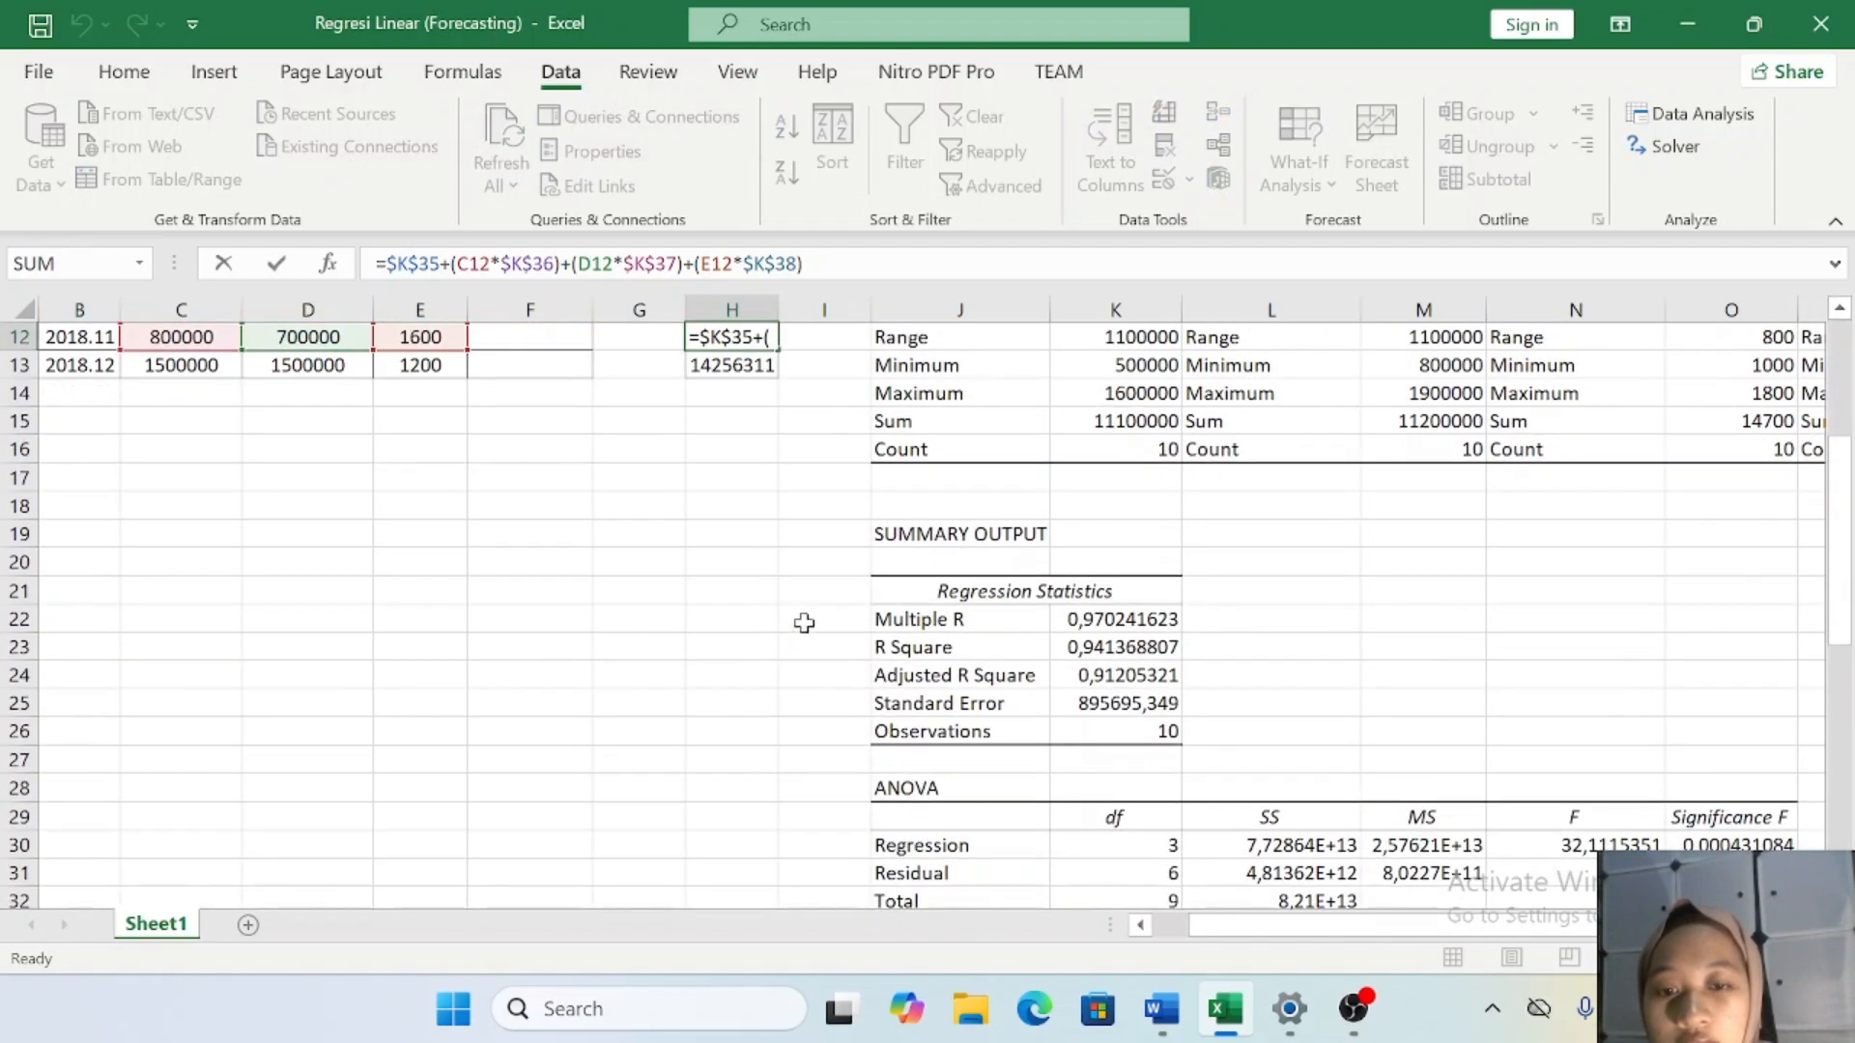
scroll(994, 646, "down", 2)
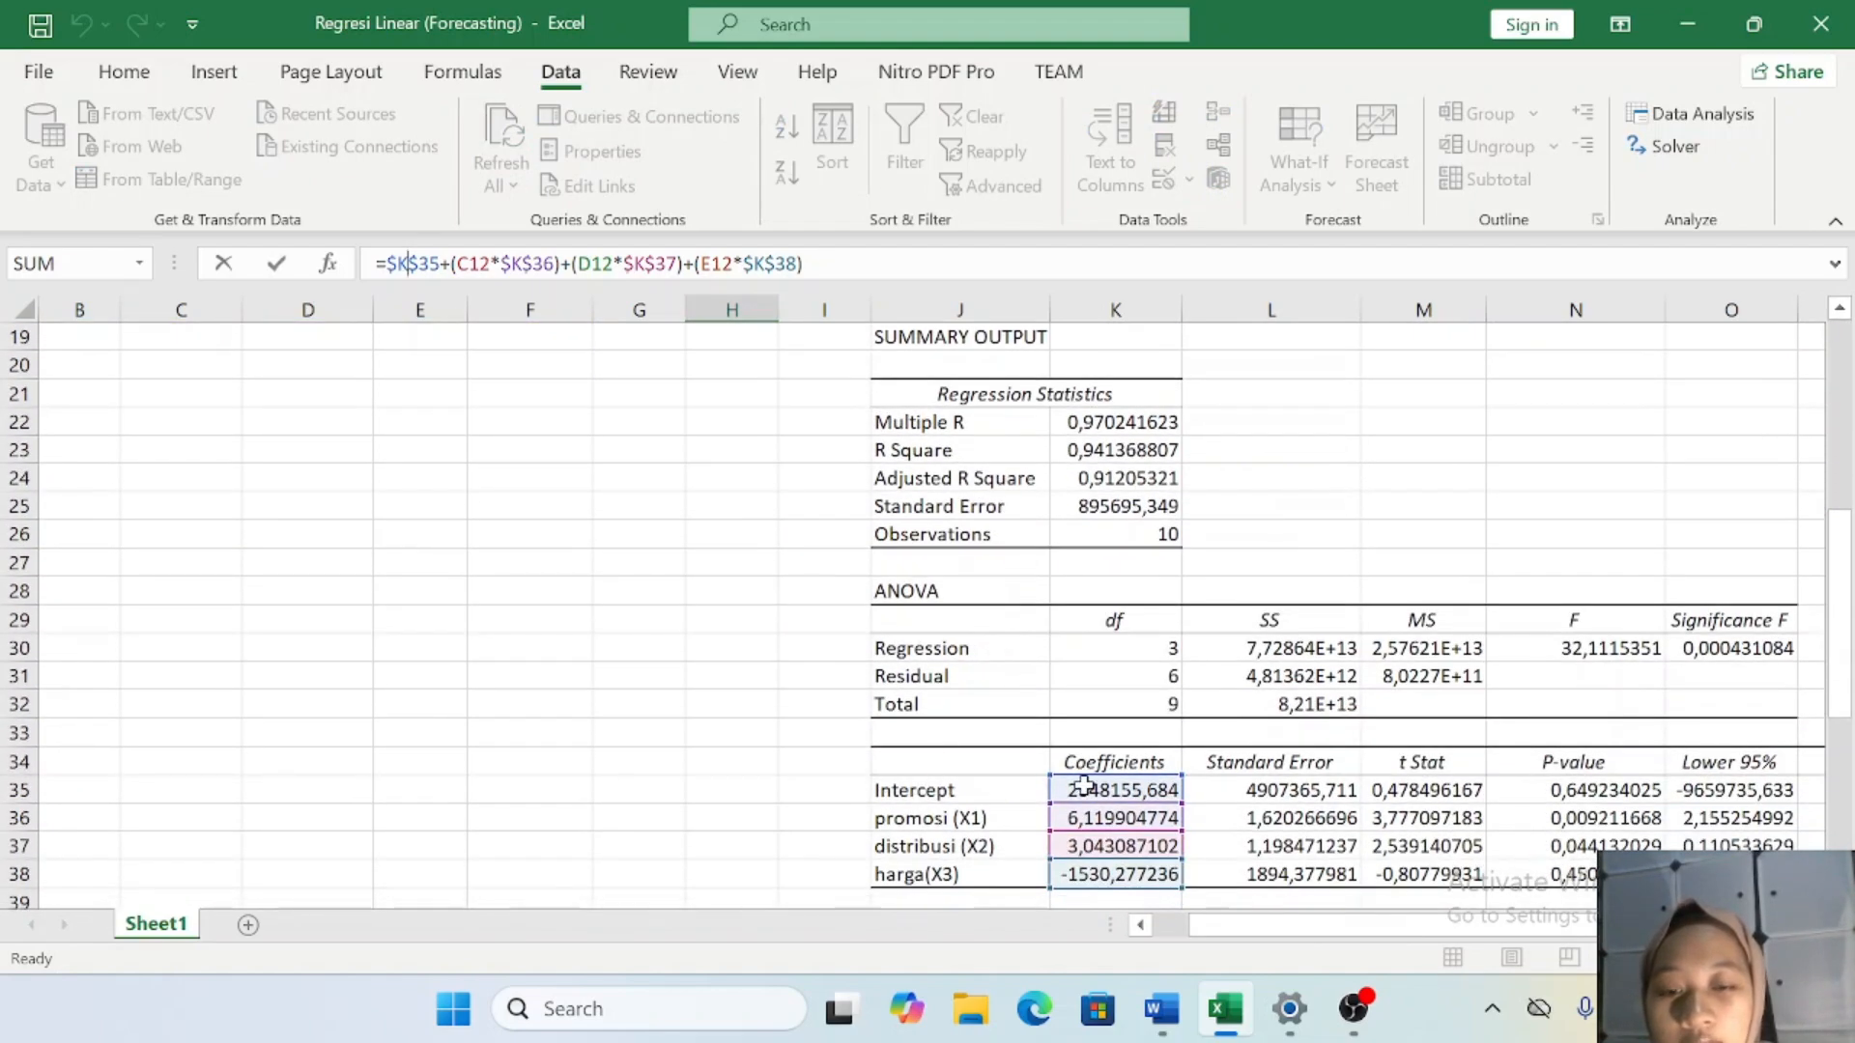
scroll(603, 462, "up", 6)
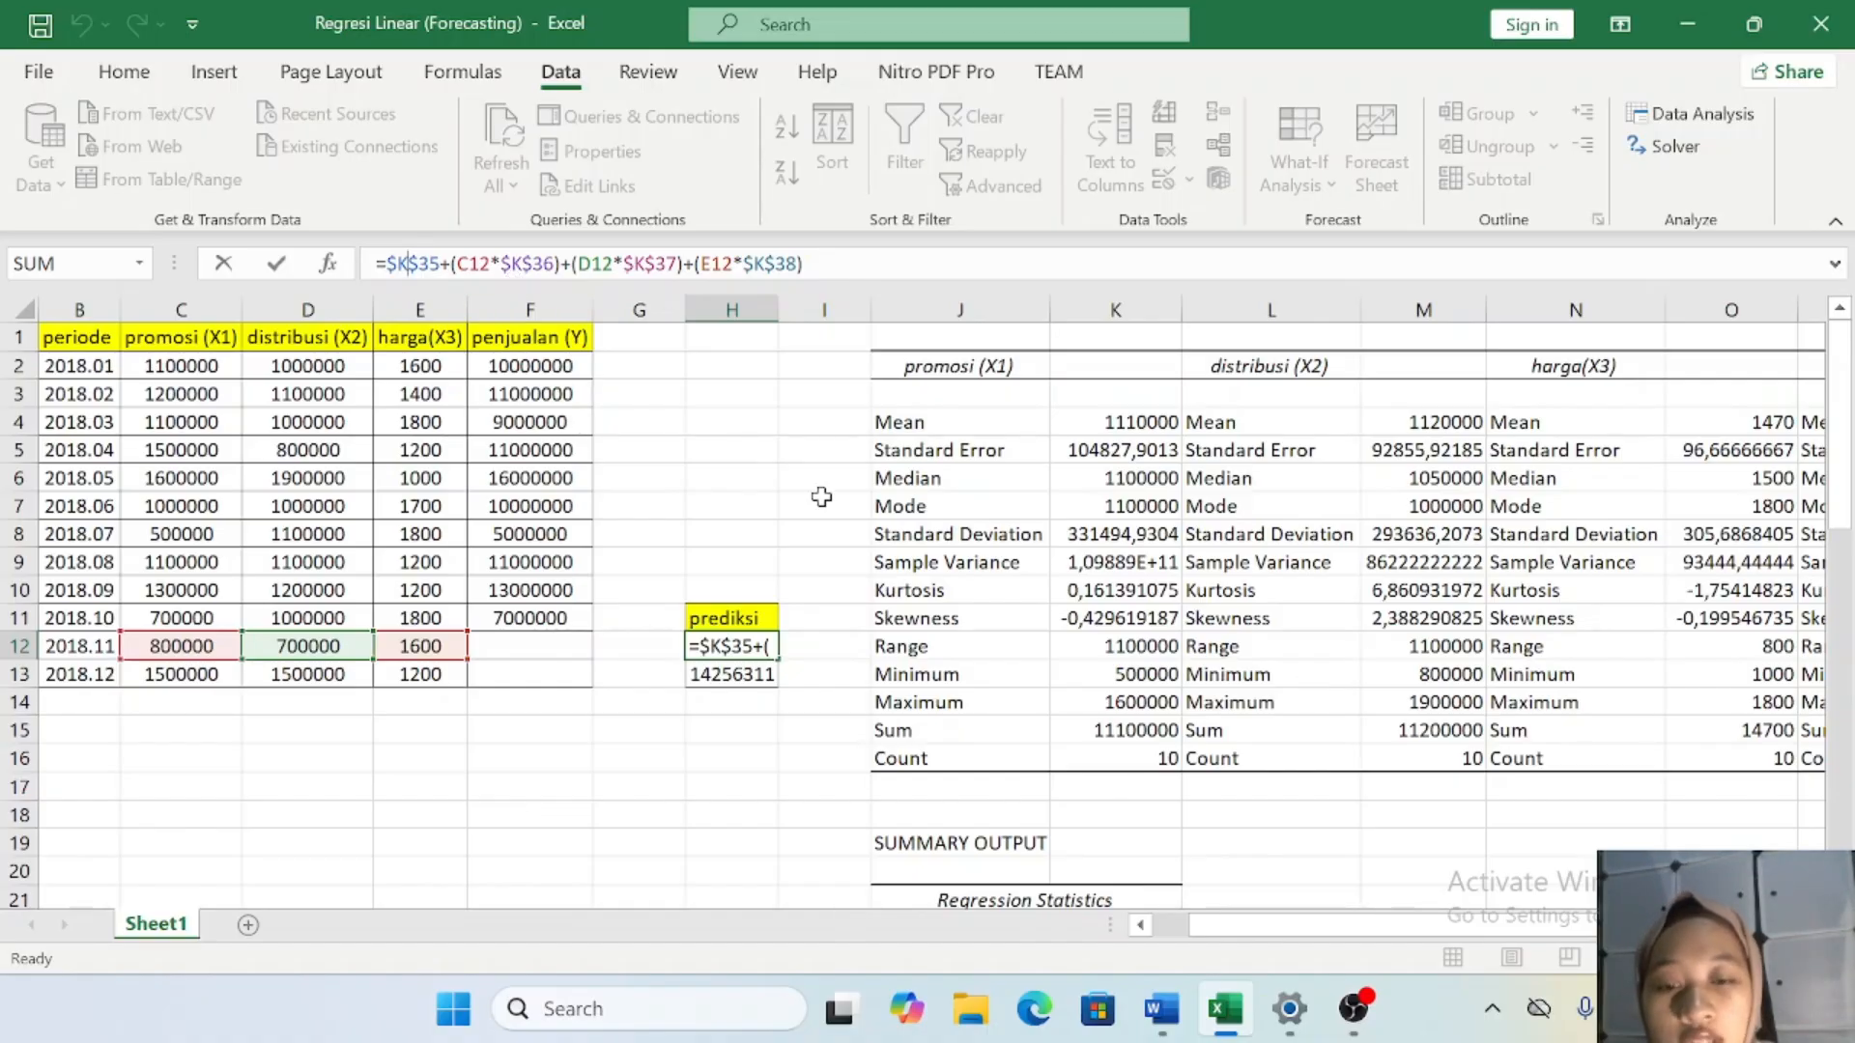
scroll(907, 579, "down", 12)
scroll(906, 580, "up", 2)
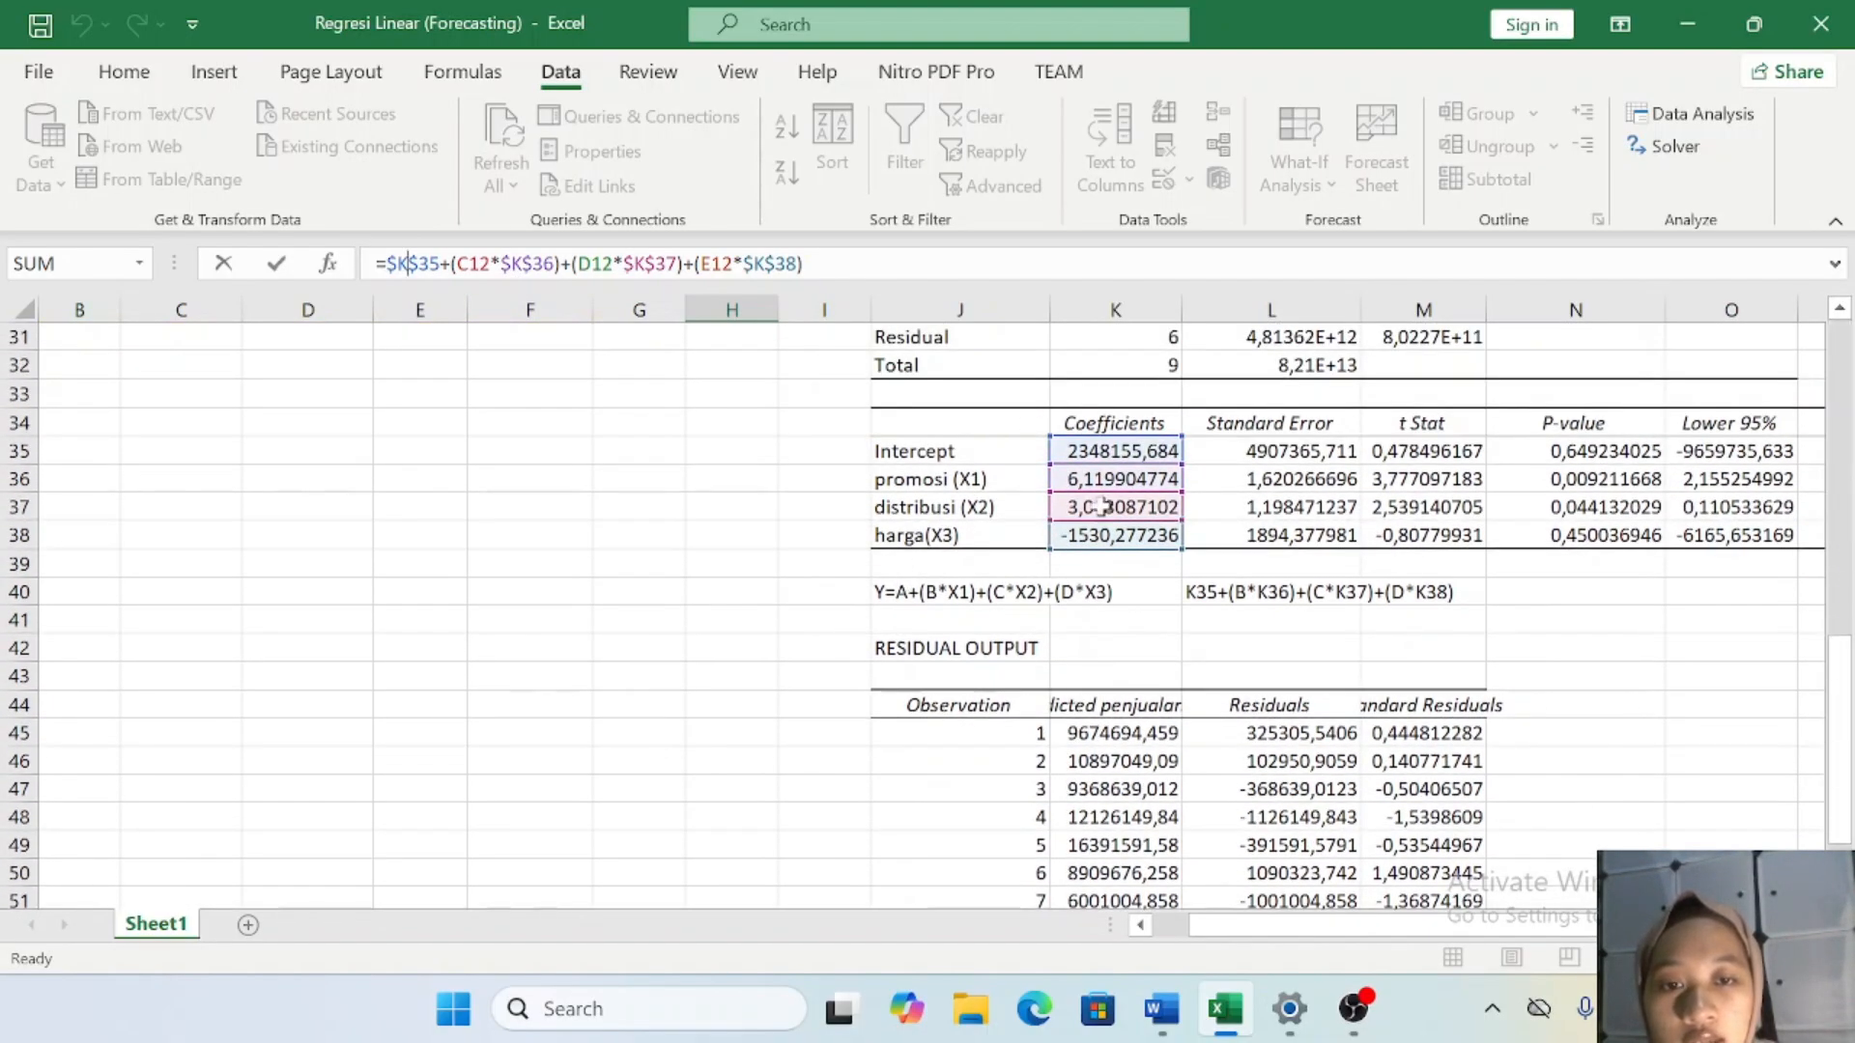
scroll(665, 510, "up", 8)
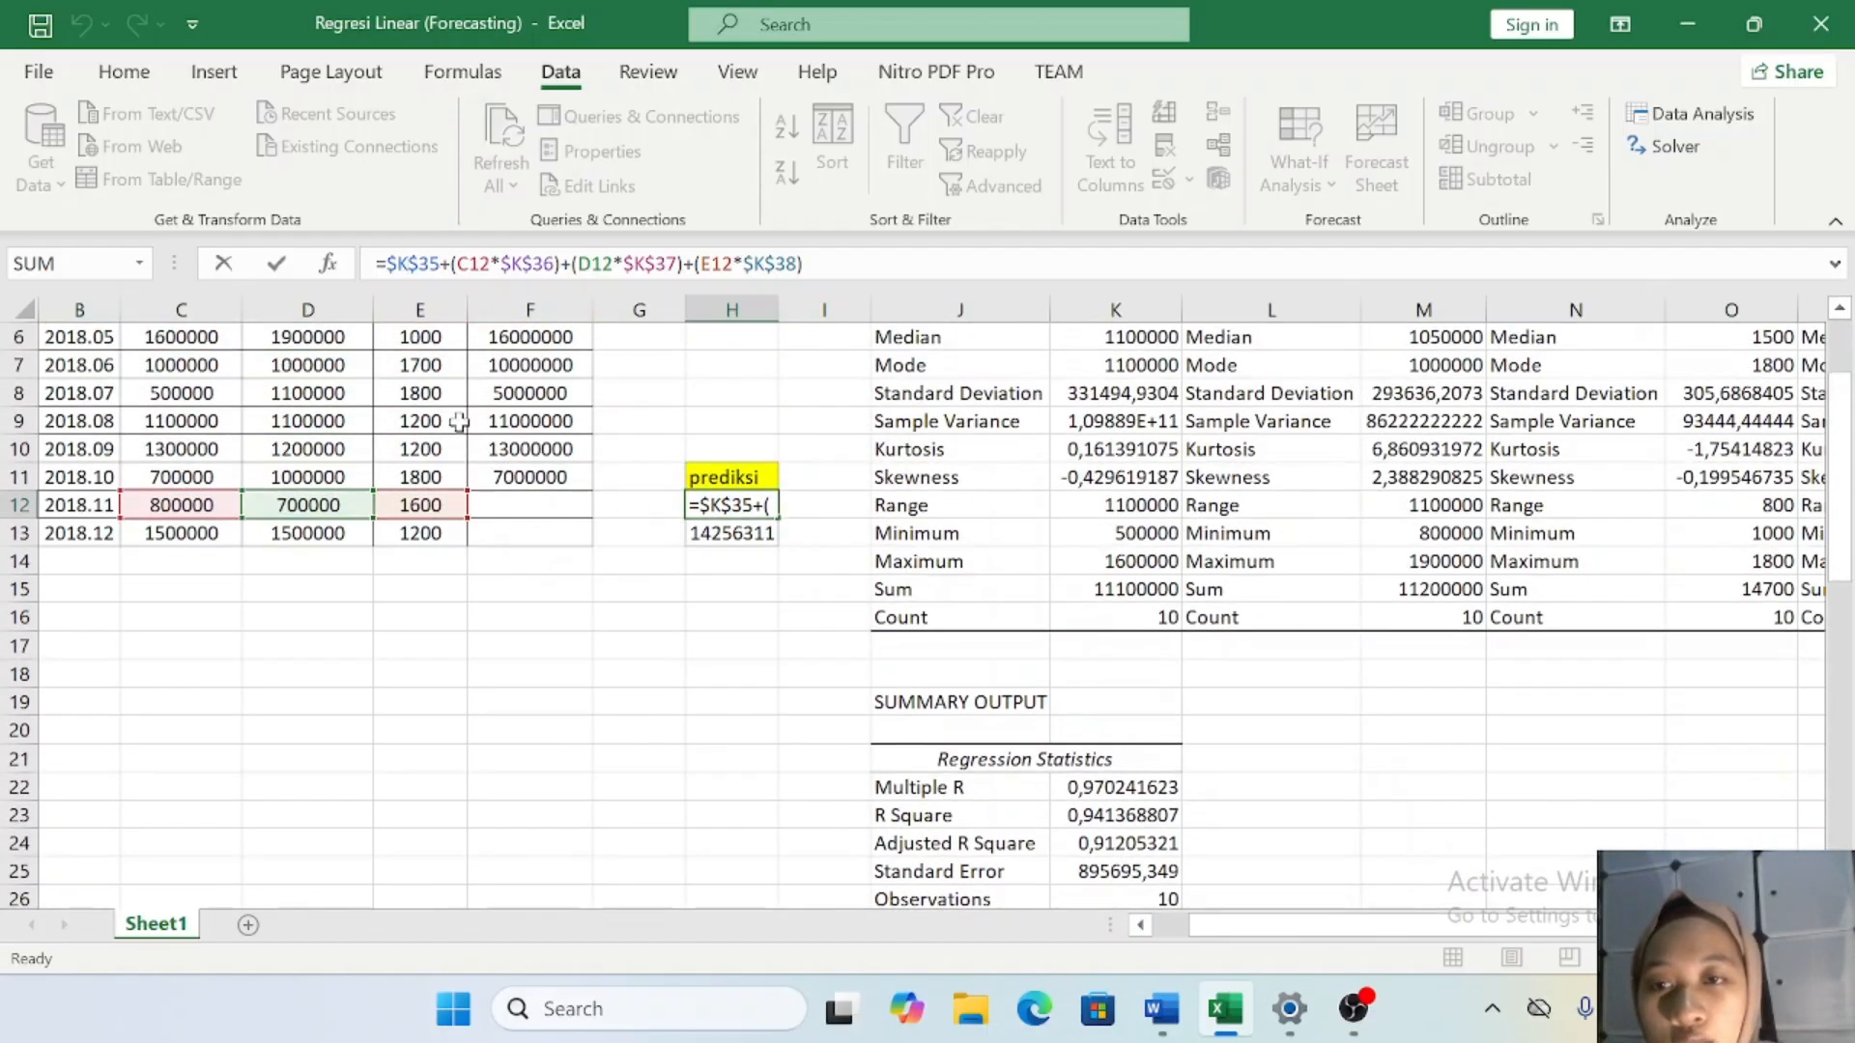
scroll(315, 530, "up", 2)
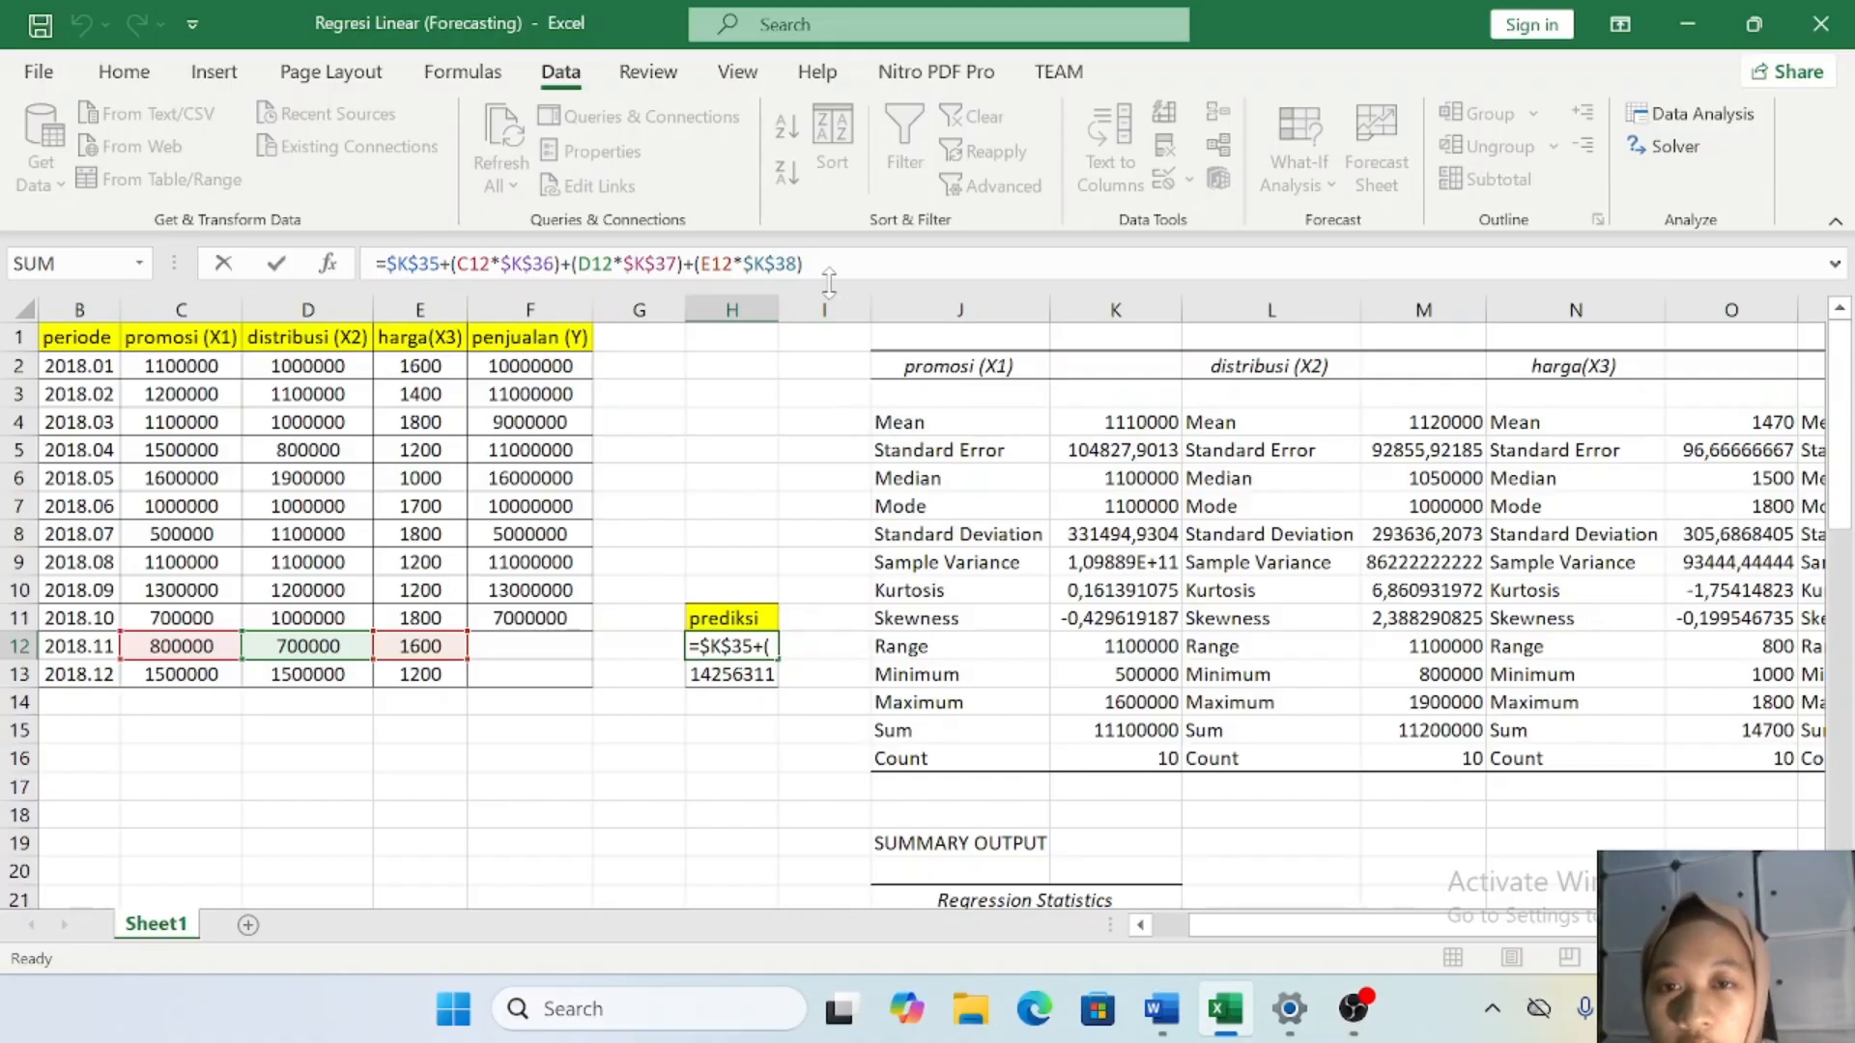
key("Return")
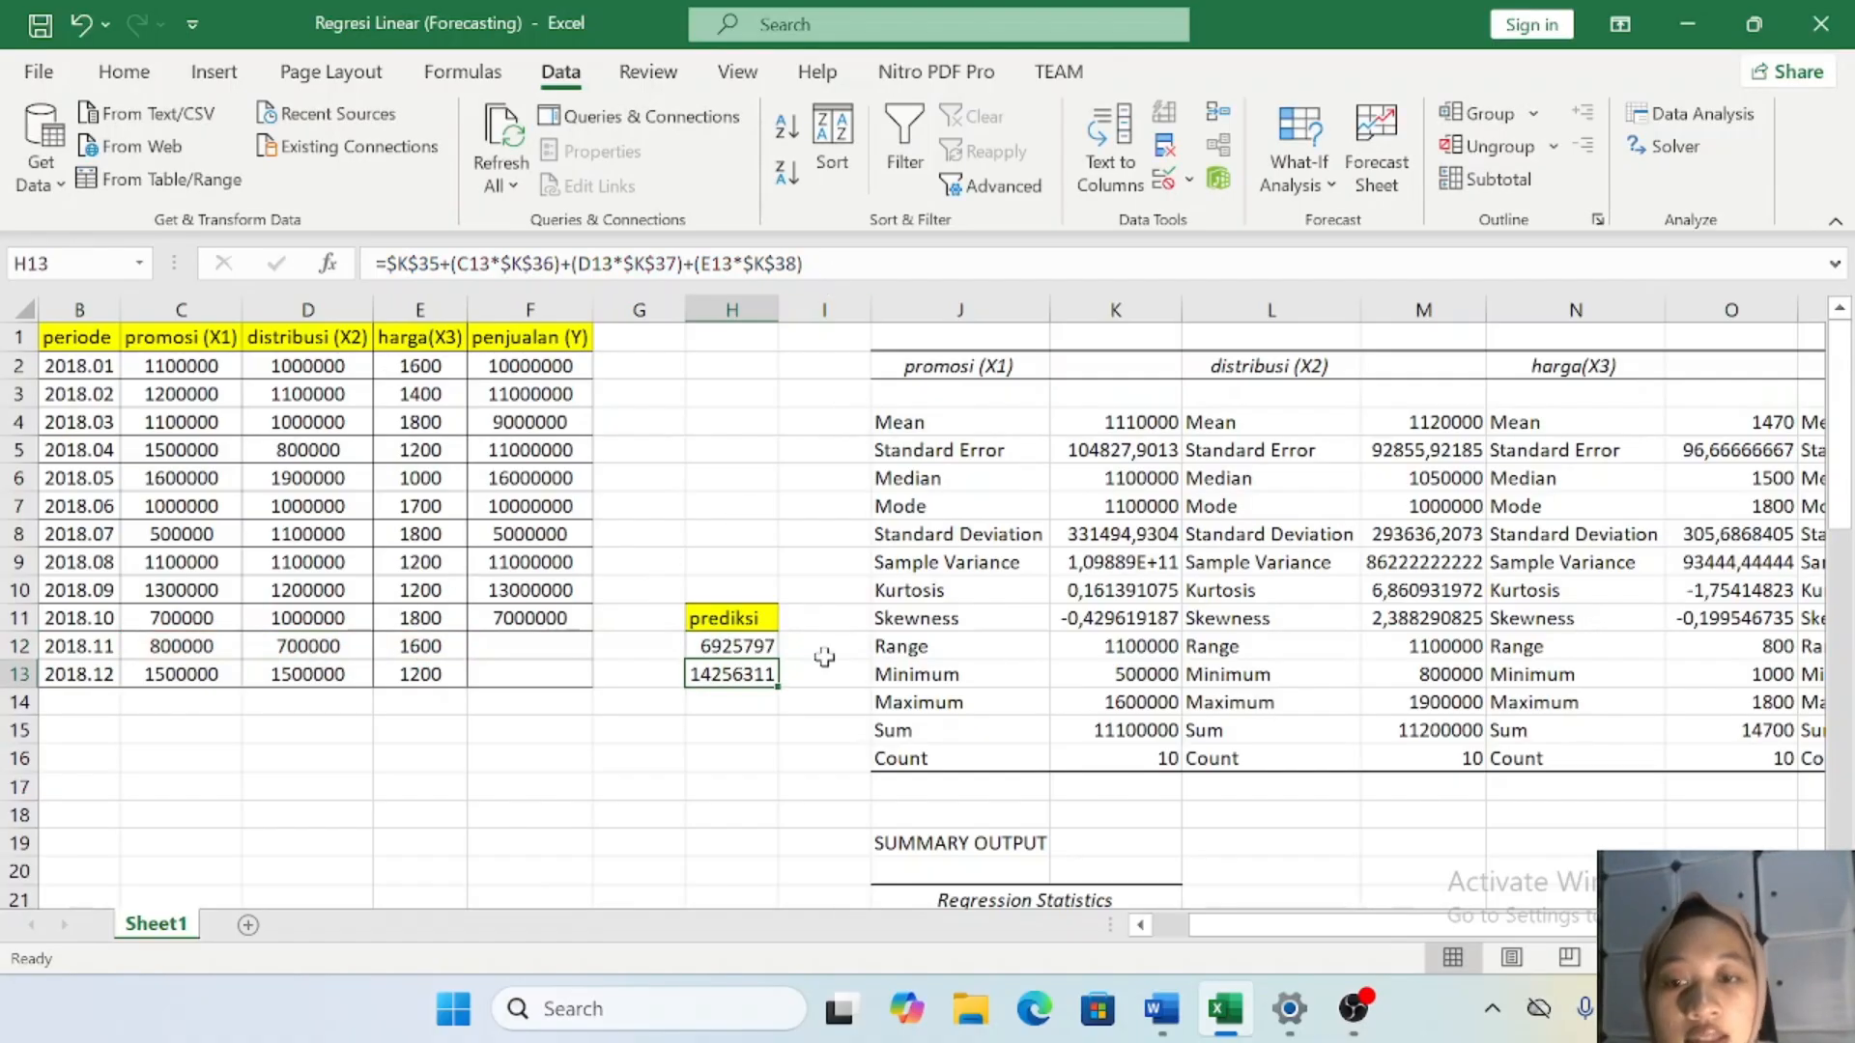
left_click(751, 650)
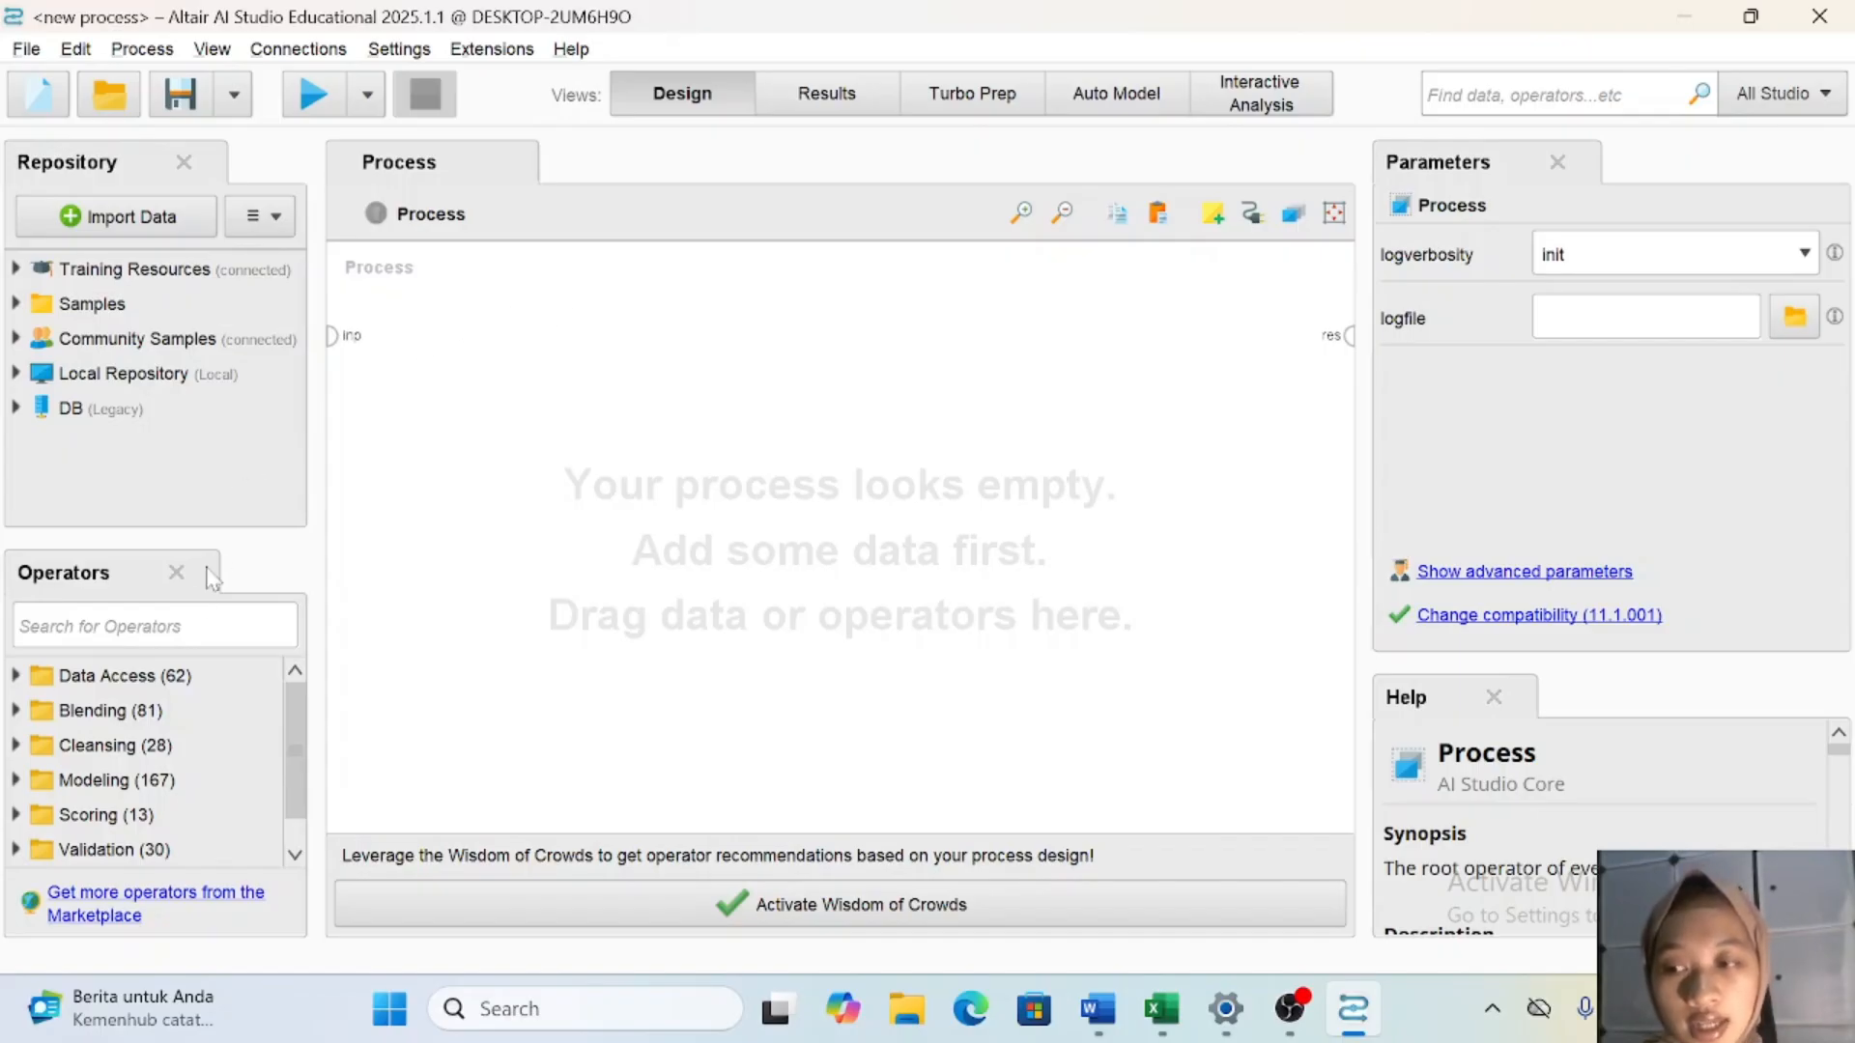
In Altair AI Studio, search the operators for "read" and add a Read Excel operator to the empty process.
left_click(154, 626)
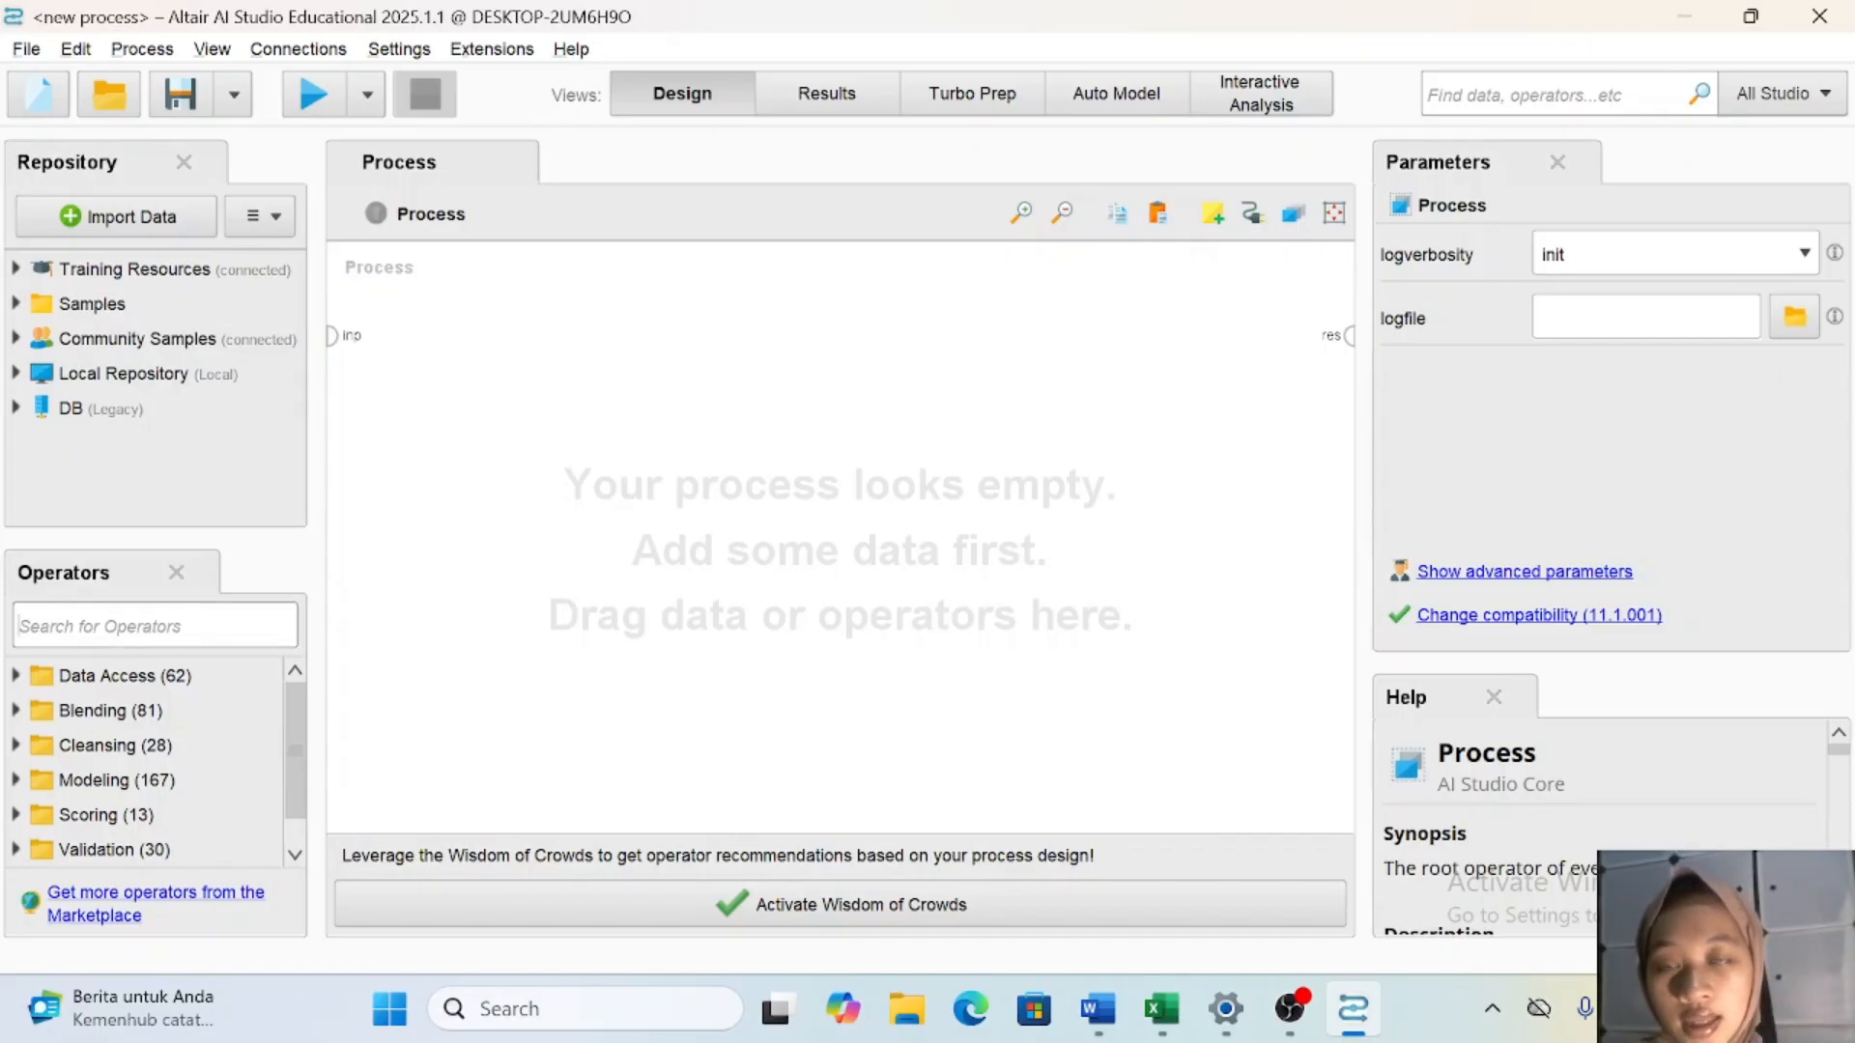
type("read")
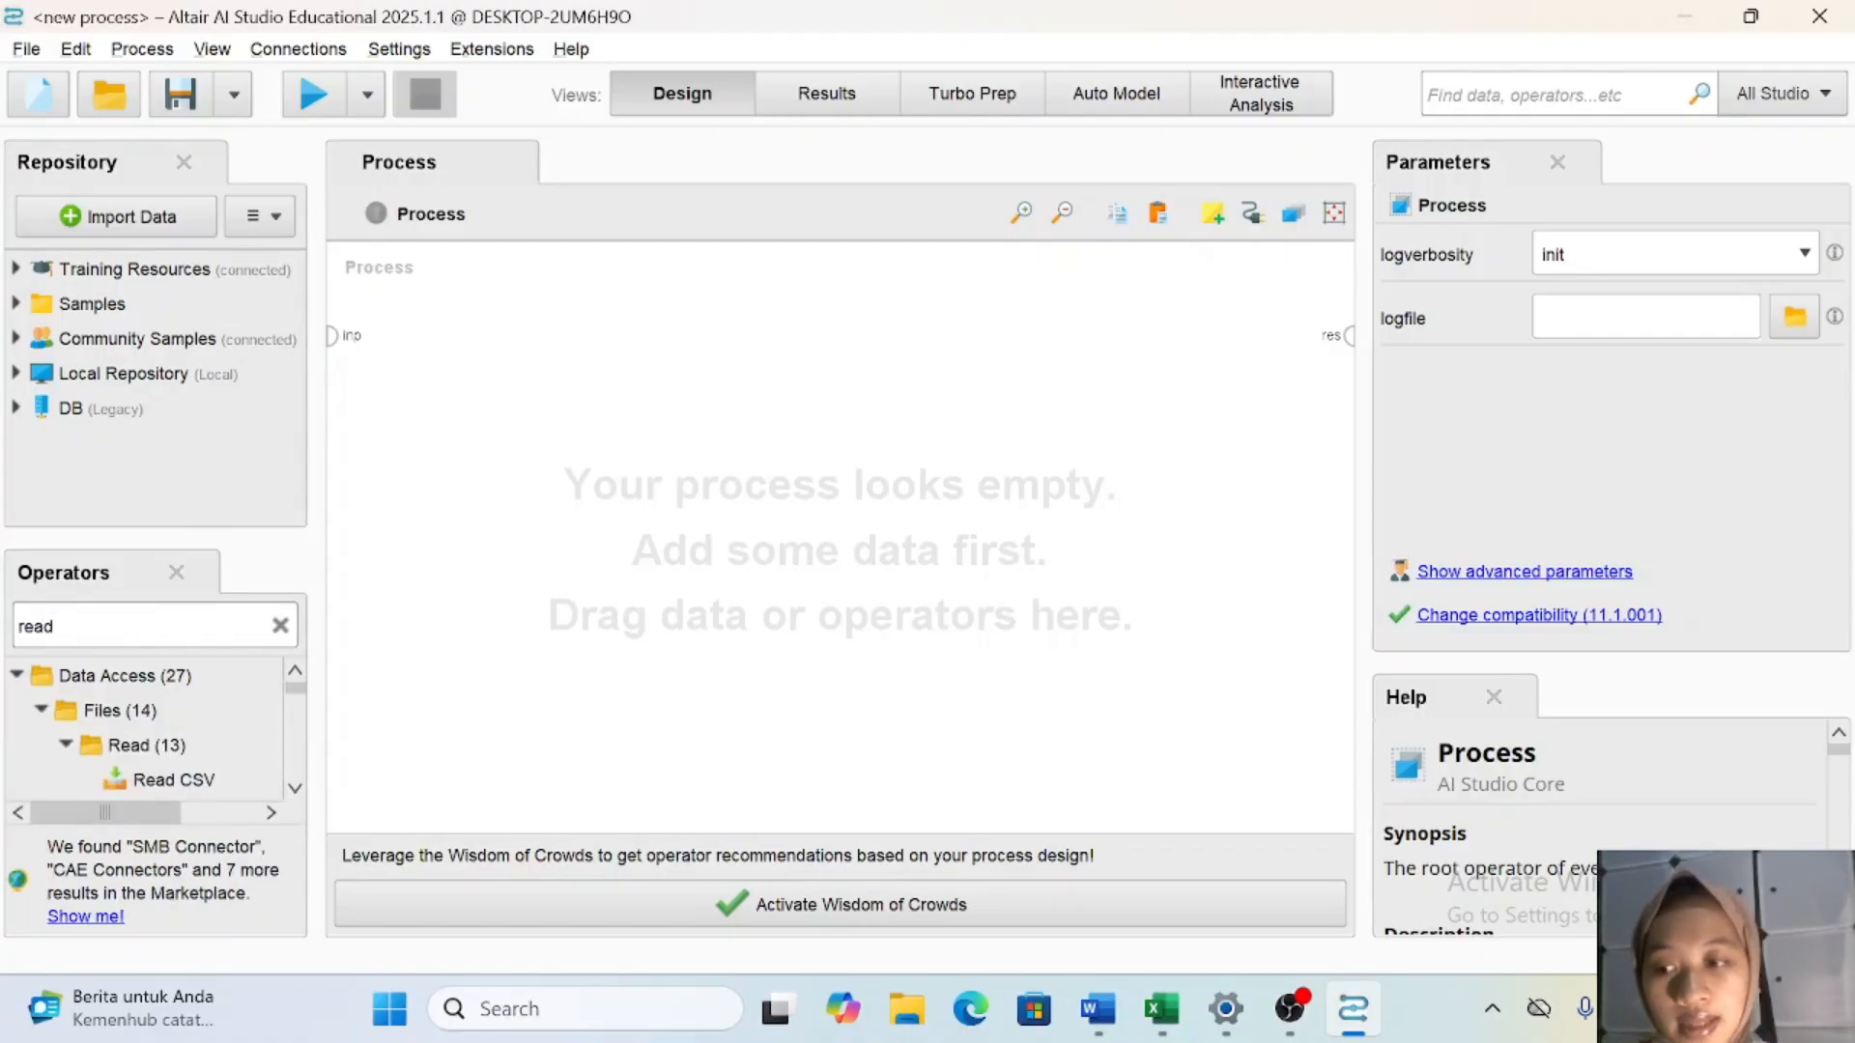
left_click_drag(198, 780, 206, 787)
scroll(203, 780, "down", 2)
left_click(184, 737)
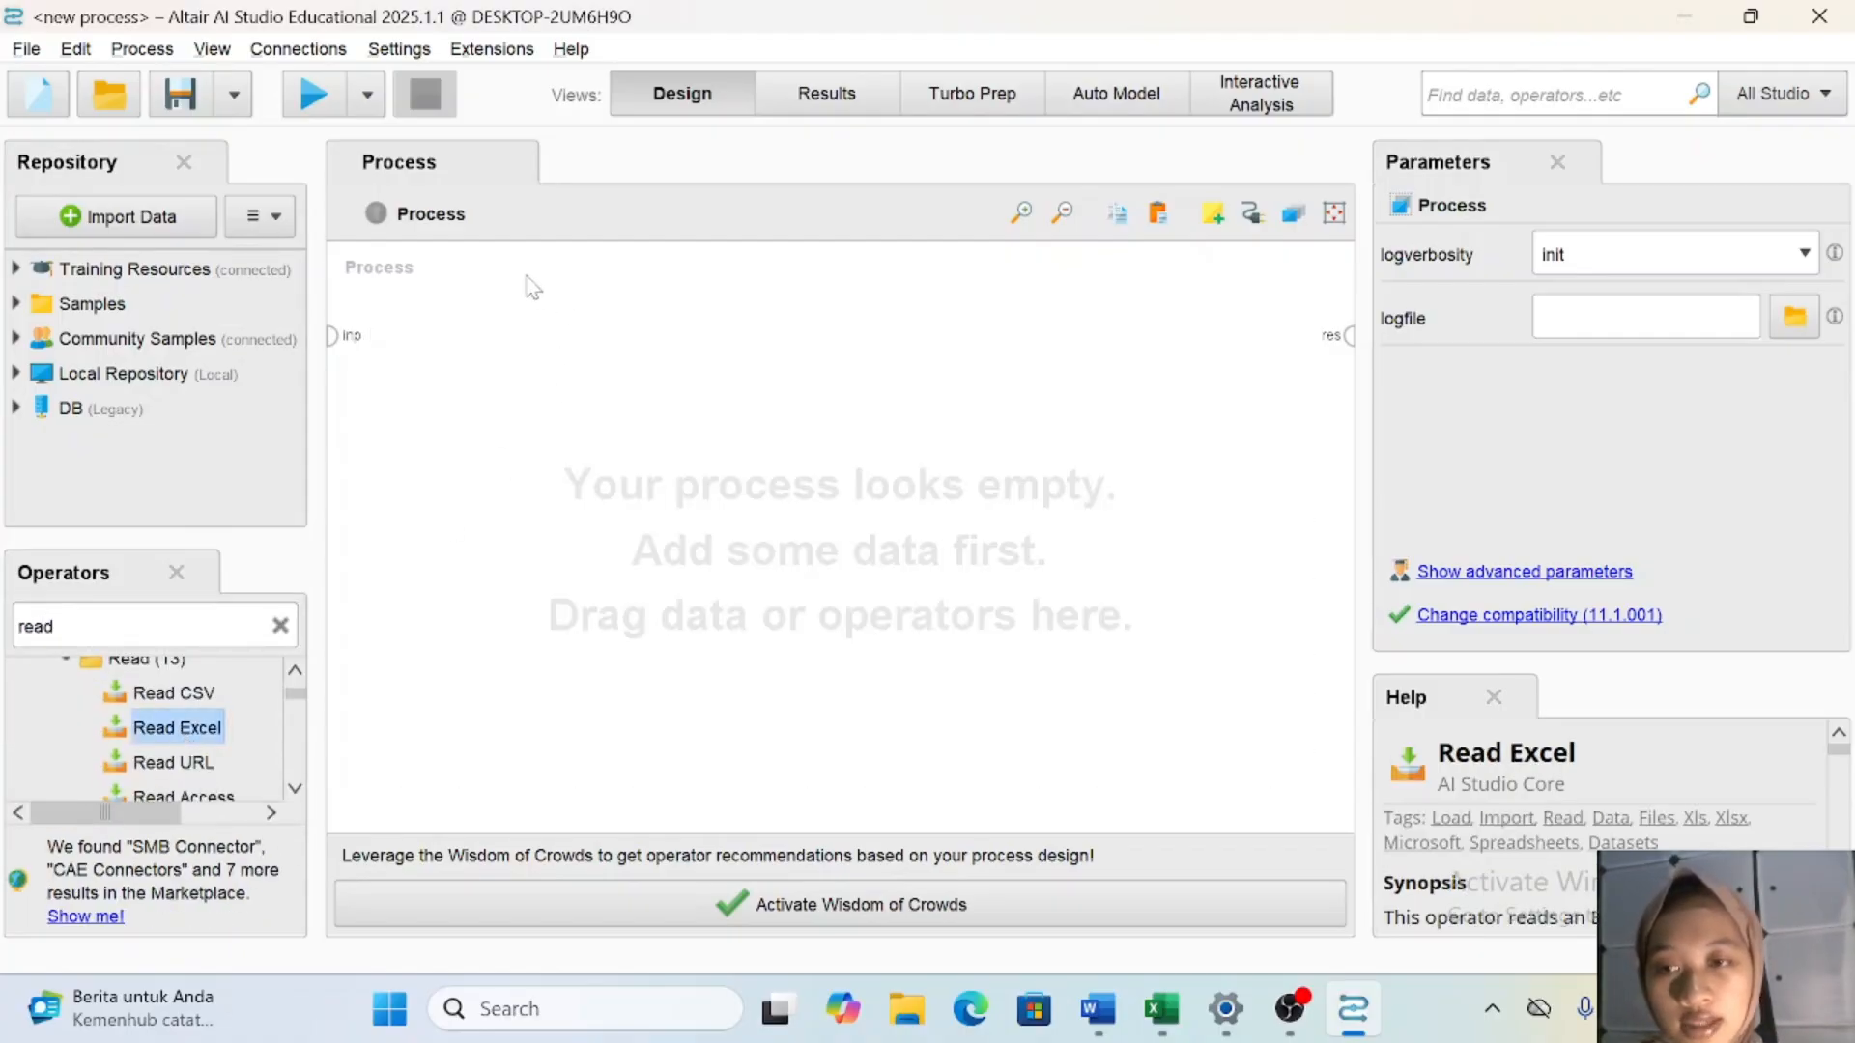
left_click_drag(181, 732, 463, 357)
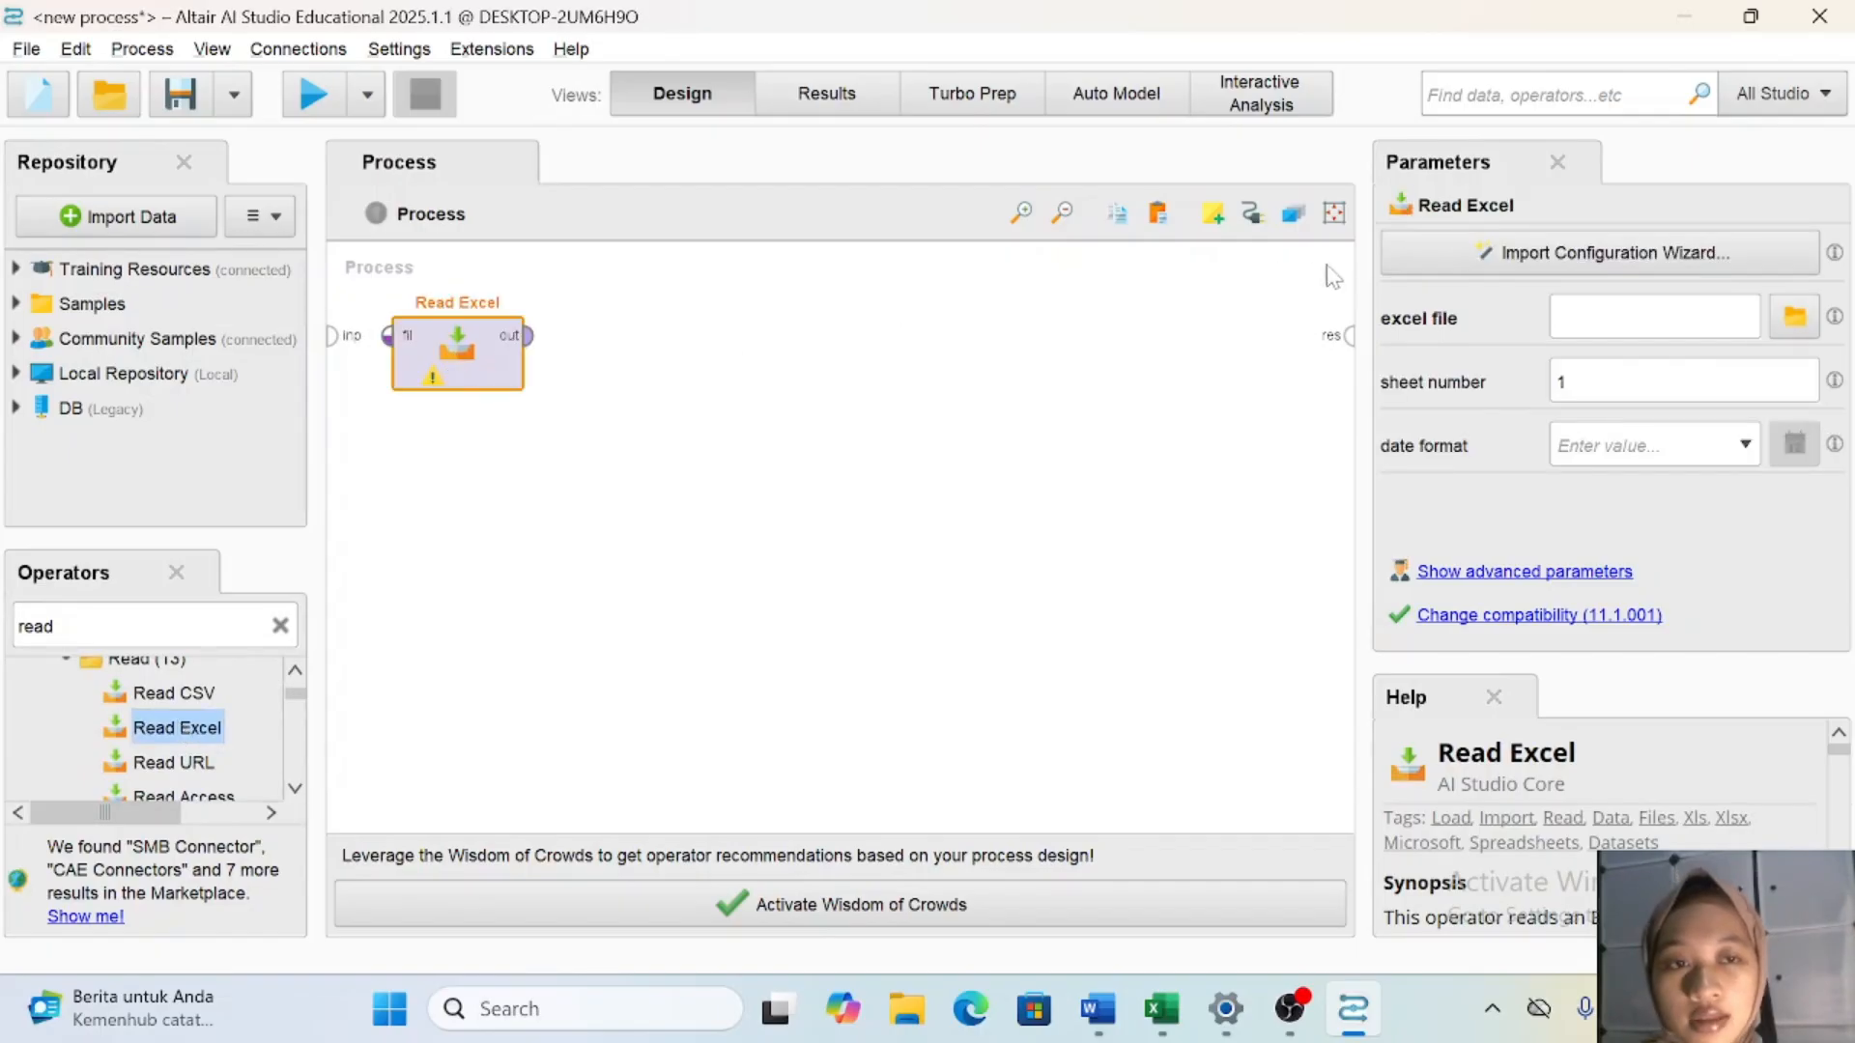
Start the Read Excel import configuration and choose data regresi linear forecasting.xlsx from the data mining folder.
left_click(1433, 269)
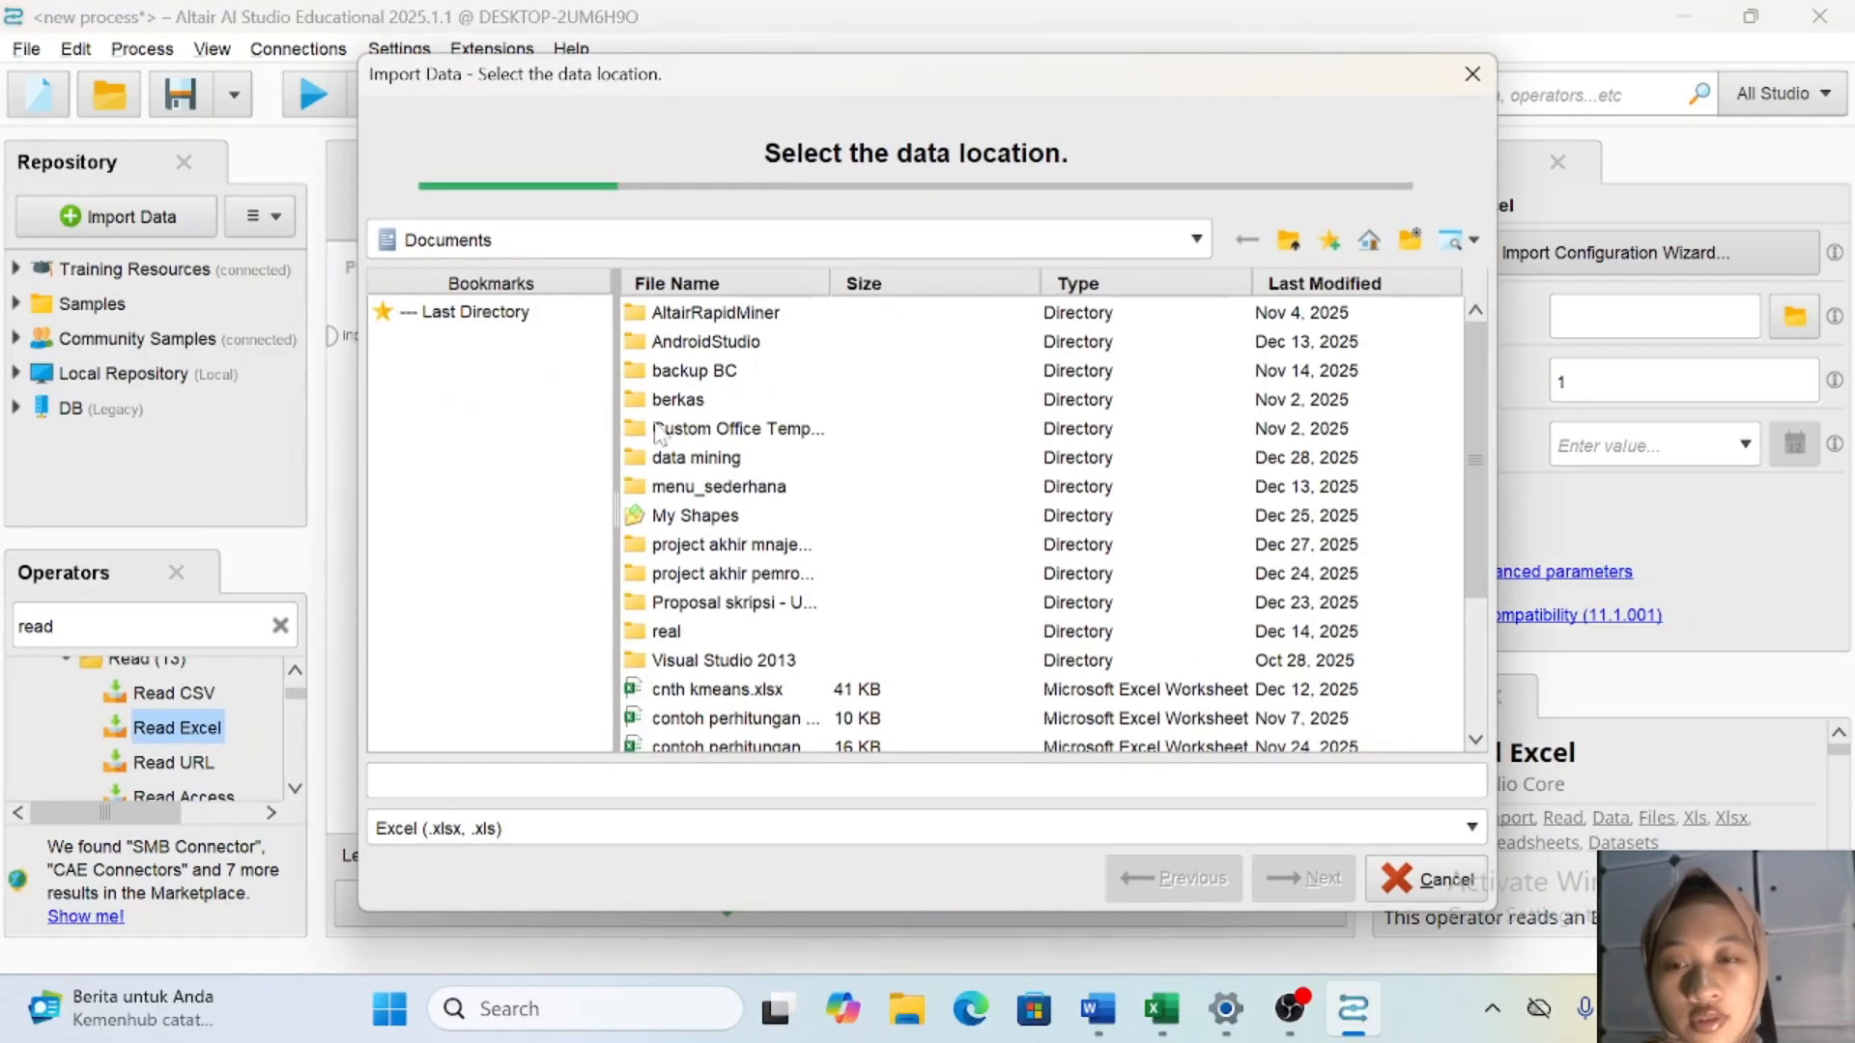
double_click(691, 458)
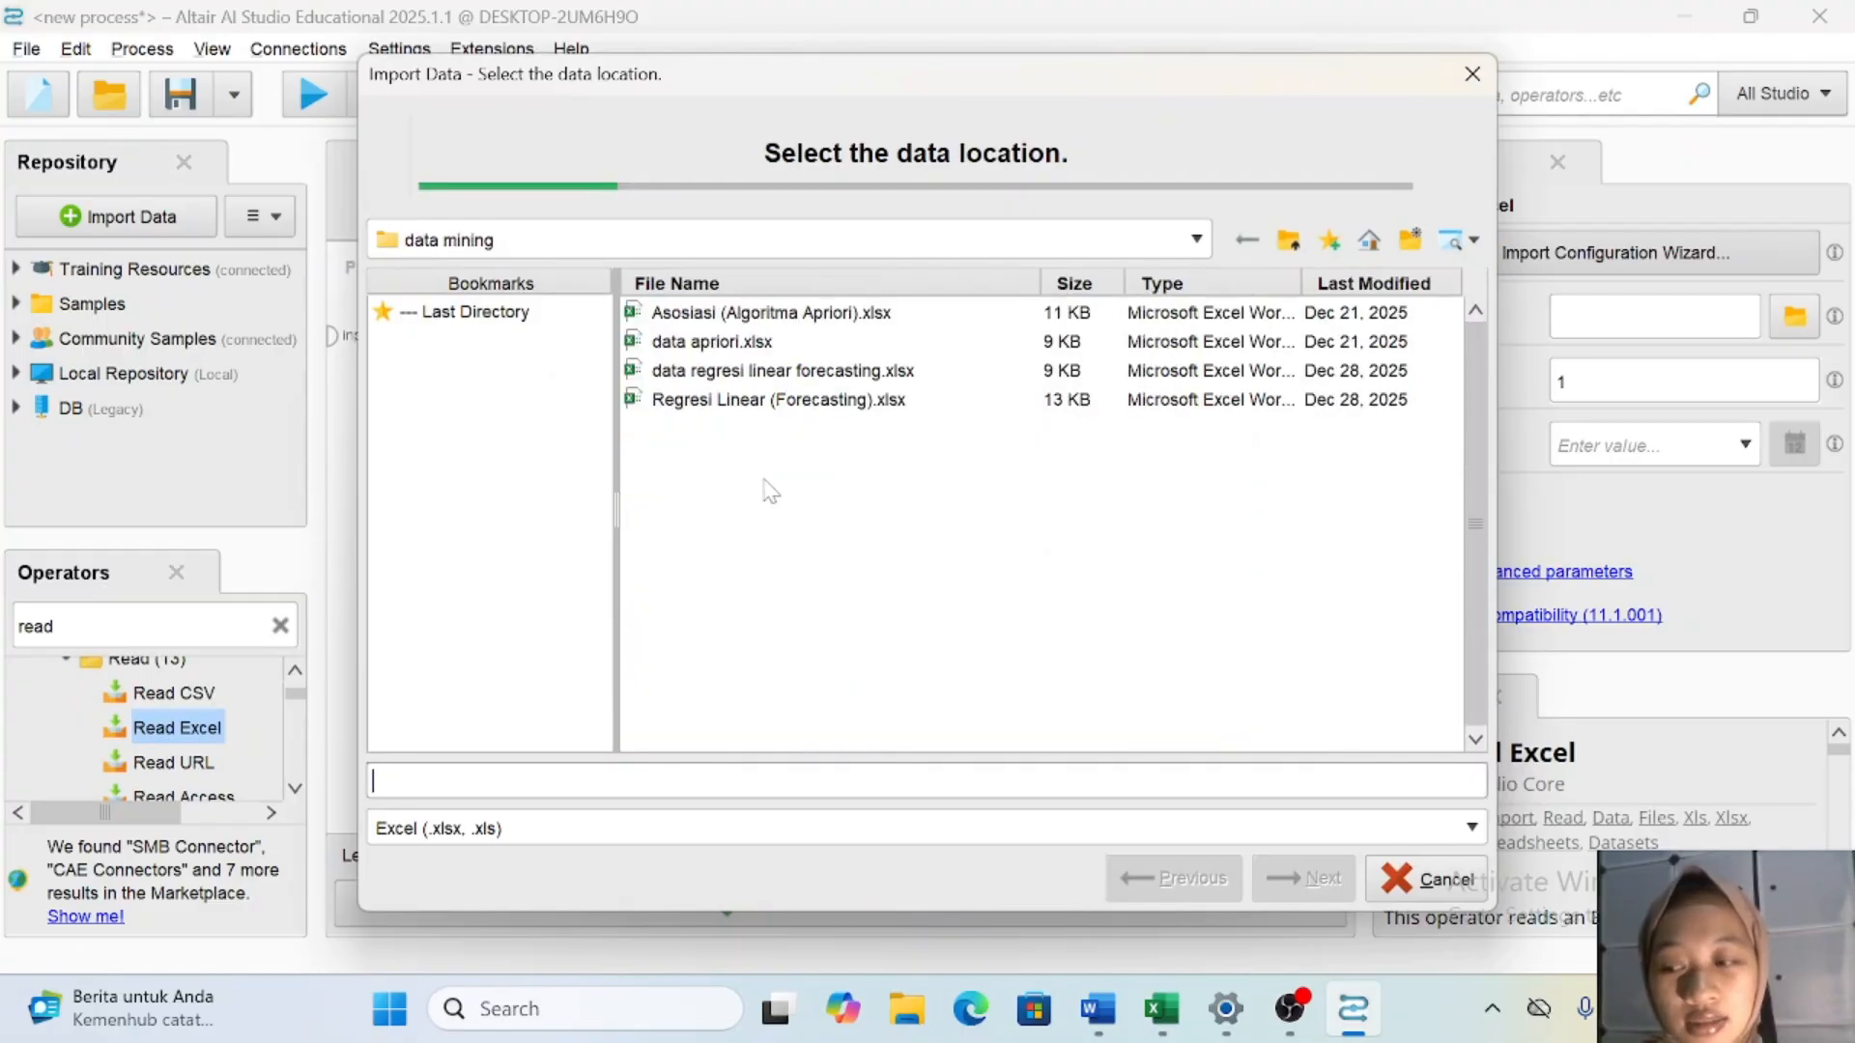
left_click(776, 374)
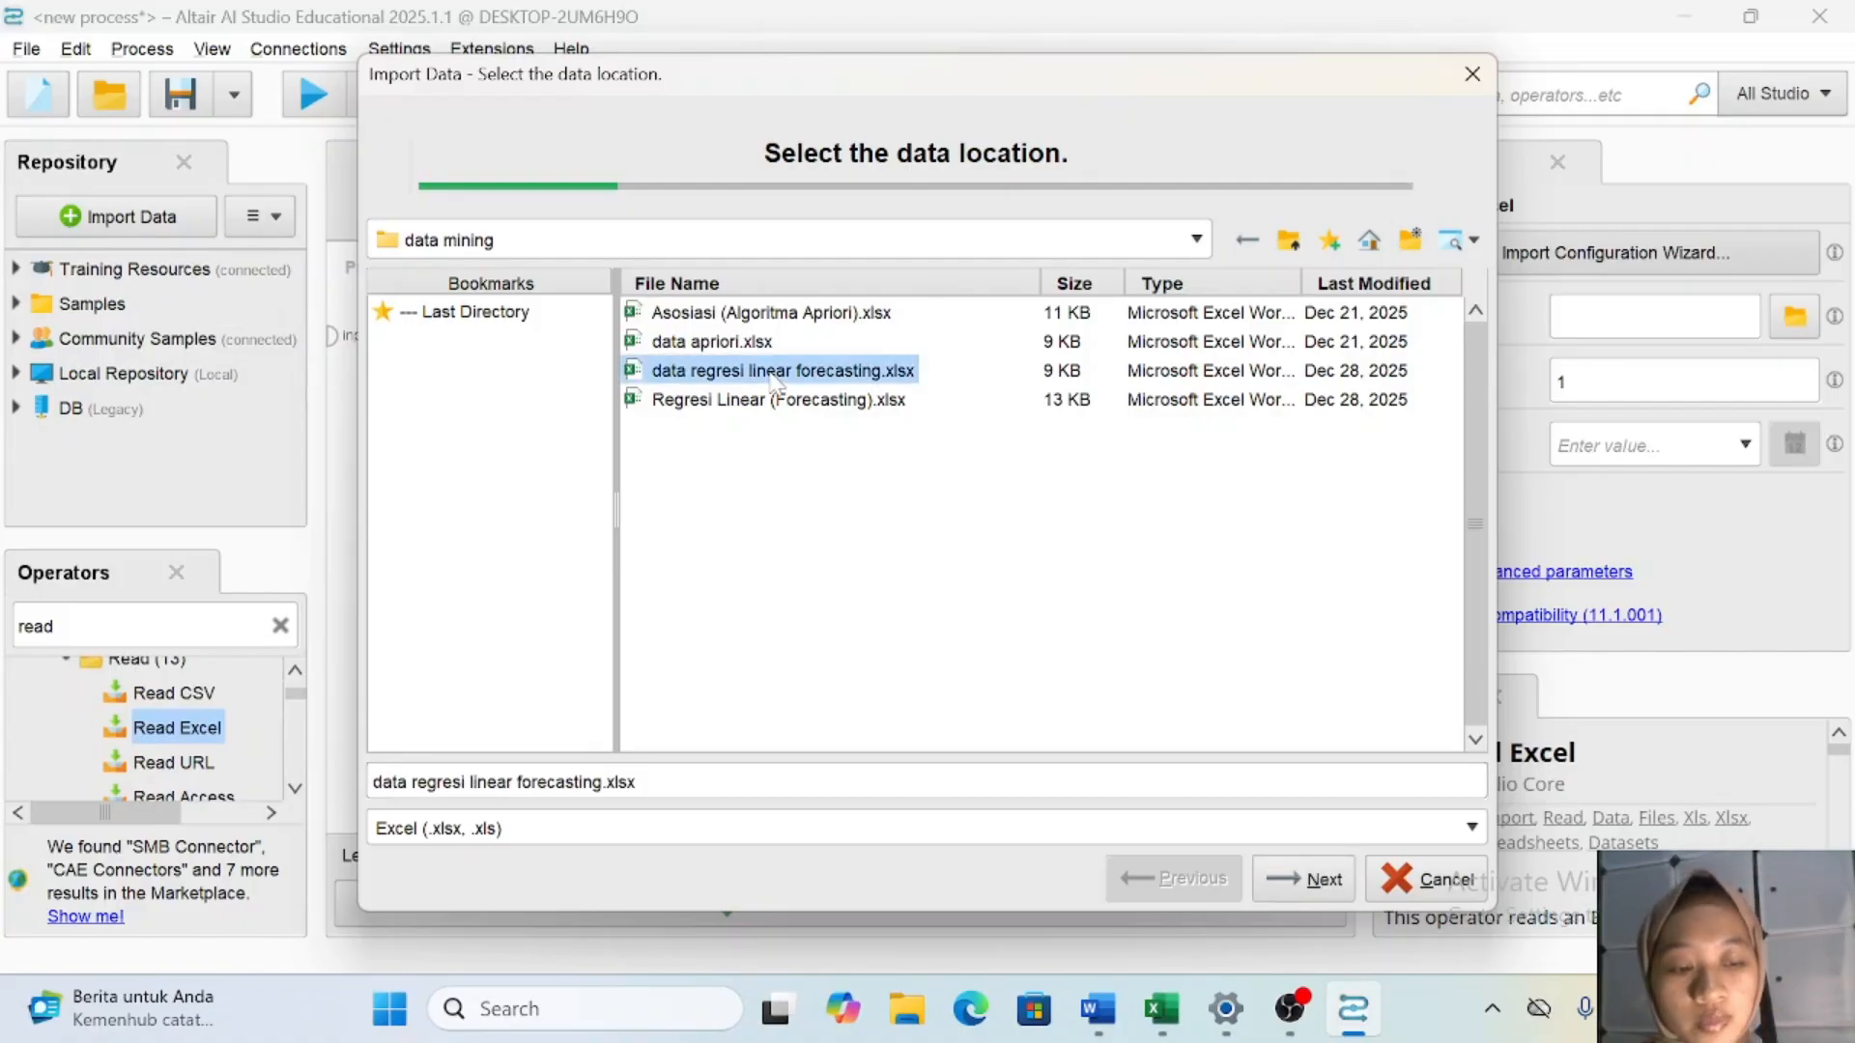
left_click(1290, 880)
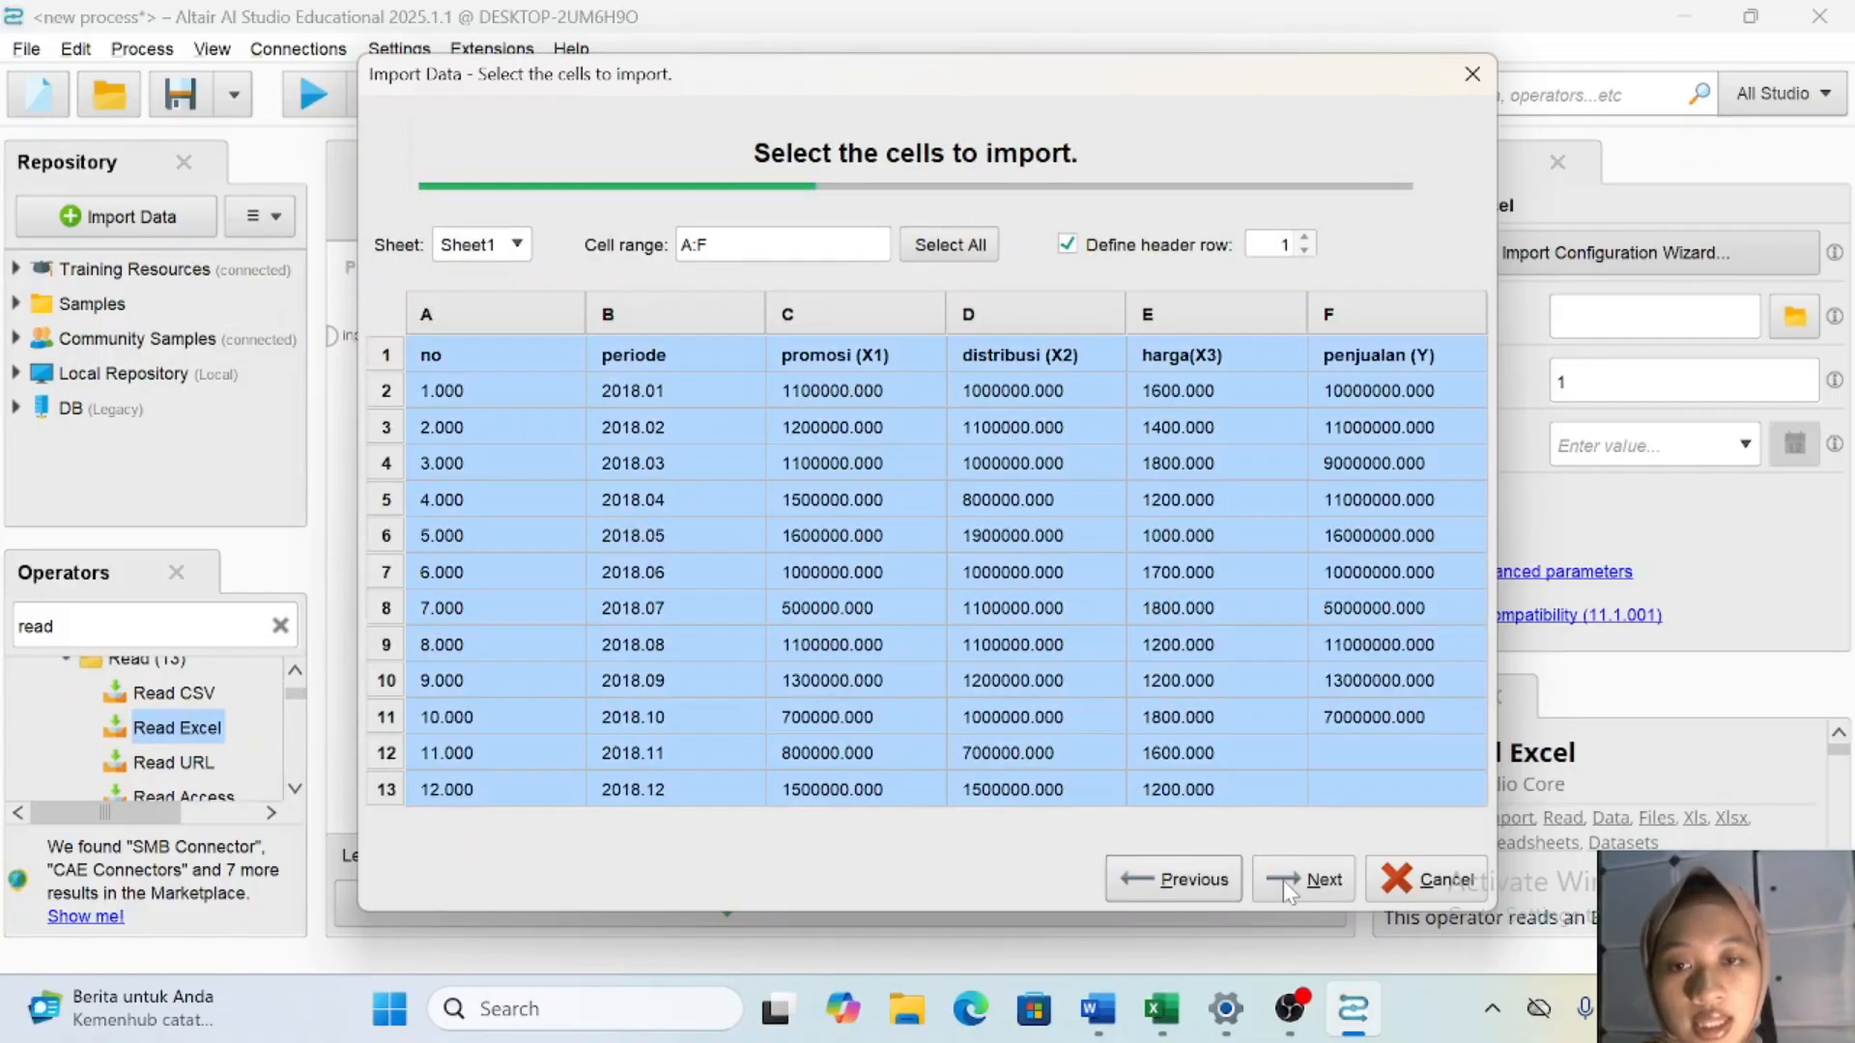
Restrict the imported cells to C2:F11 on Sheet1 and continue to column formatting.
left_click(745, 461)
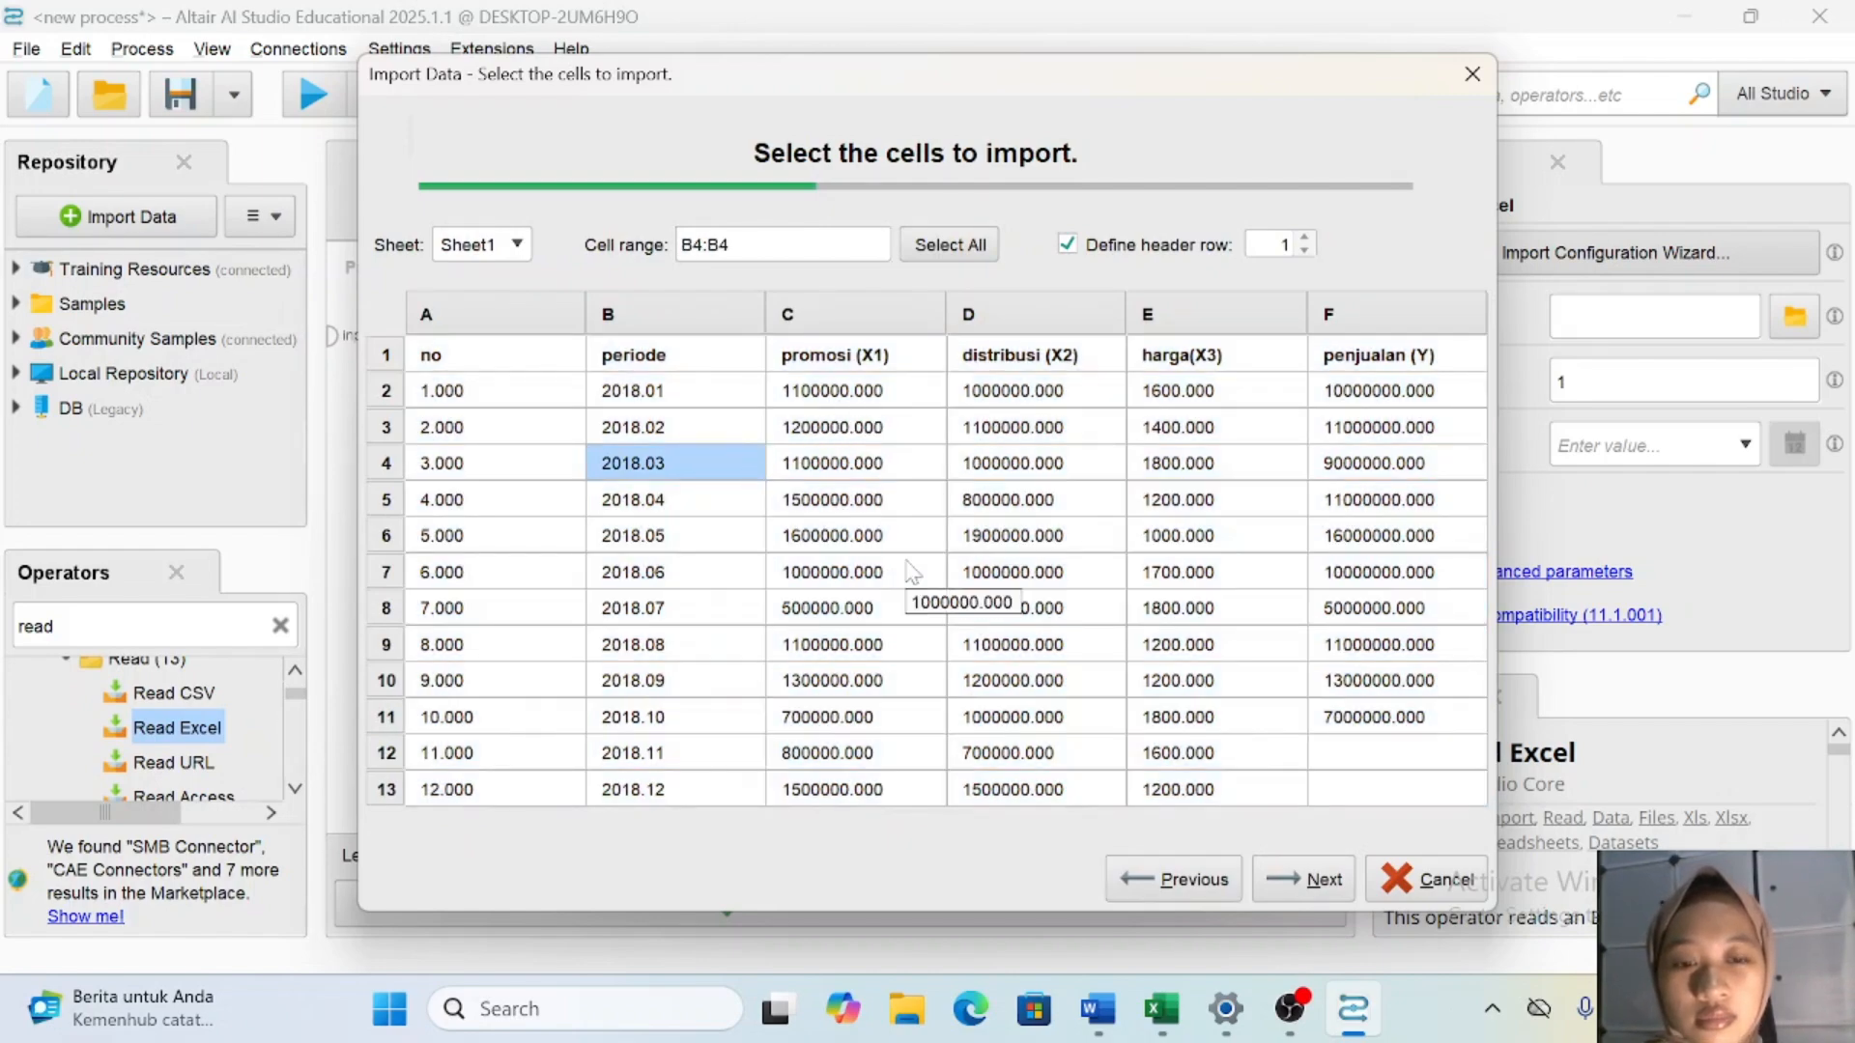
left_click_drag(866, 393, 1419, 713)
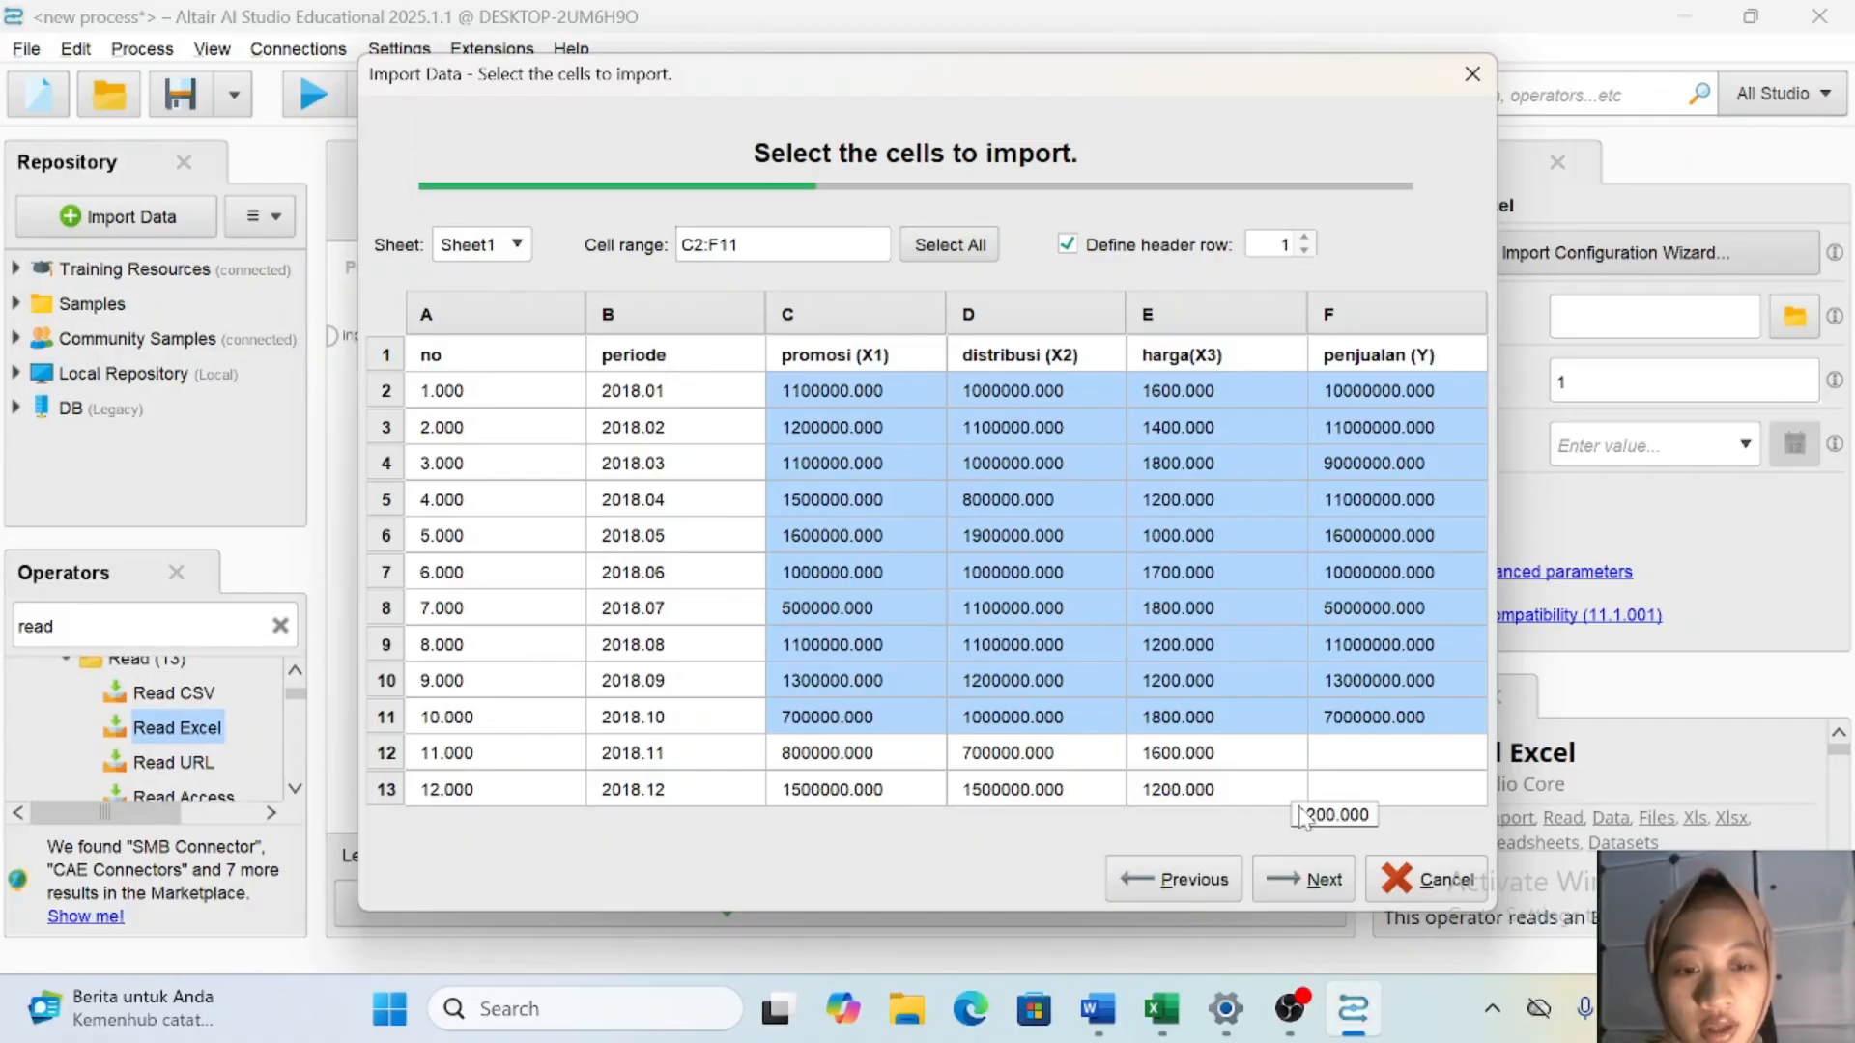
left_click(1307, 879)
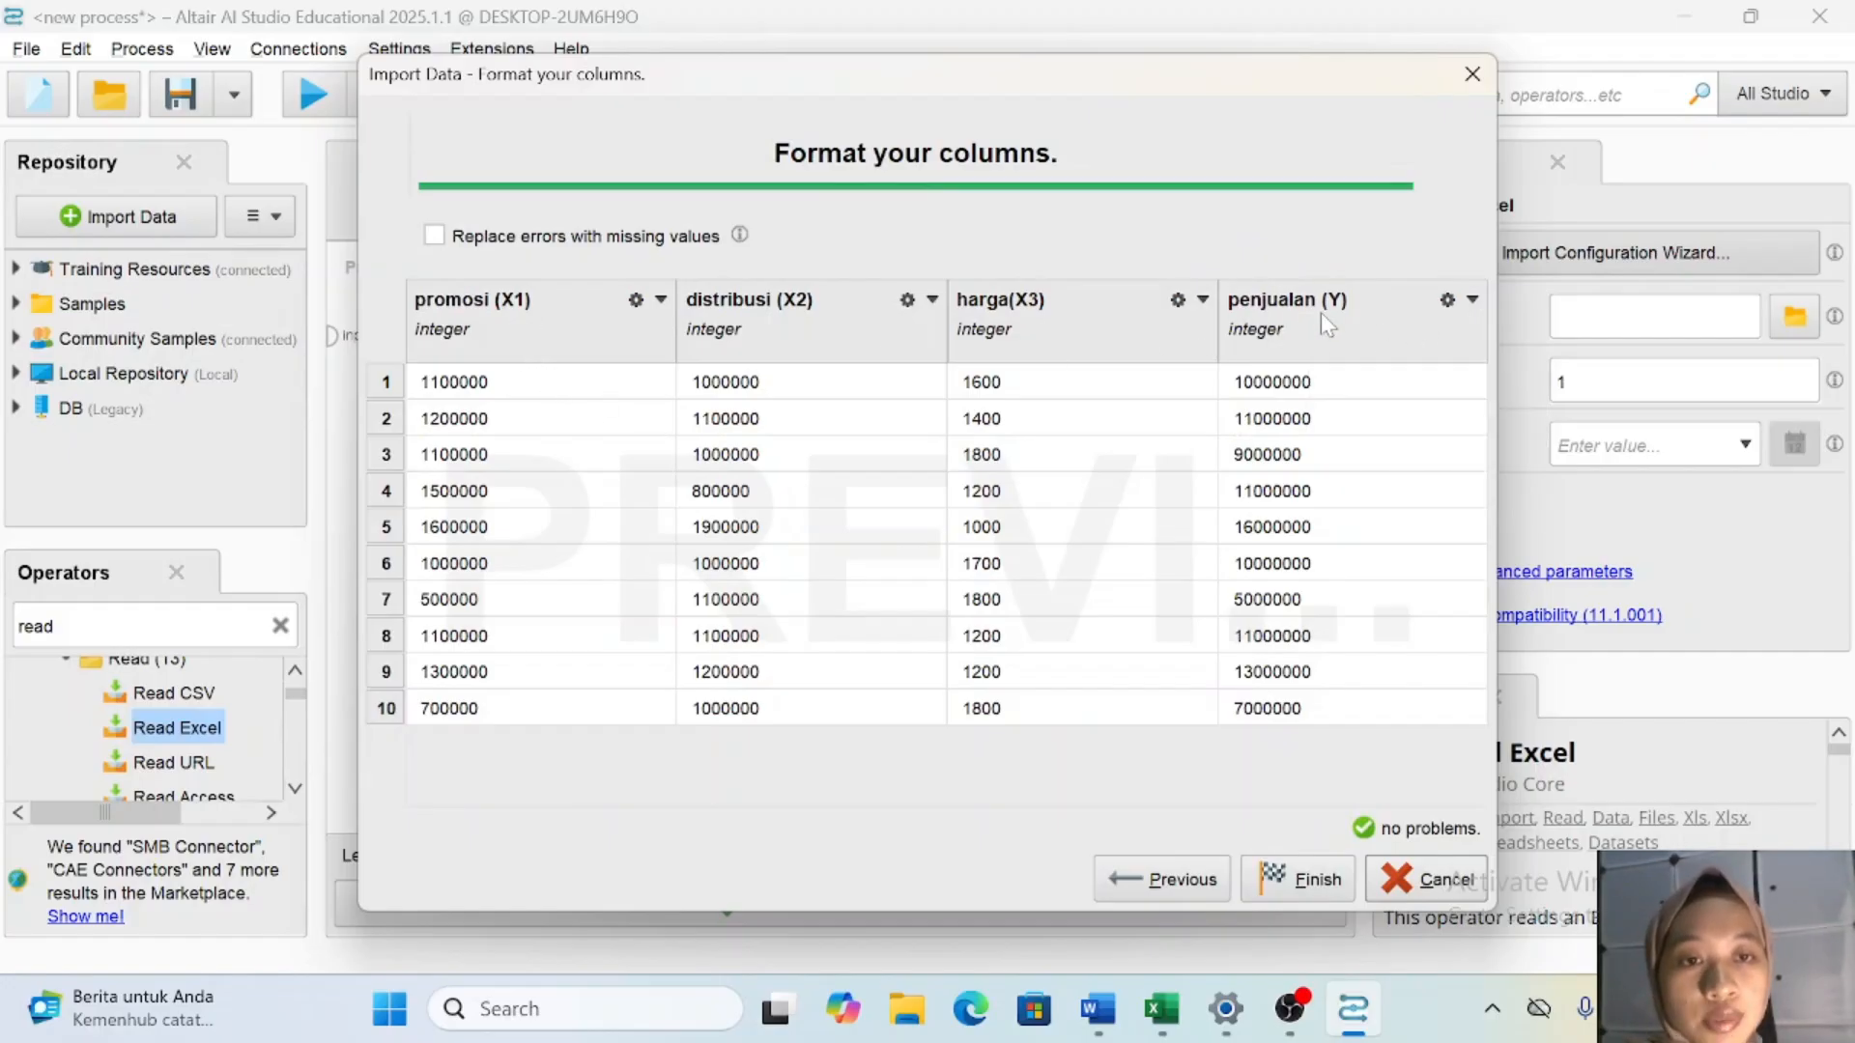
Change the role of the penjualan (Y) column to label and finish the import configuration.
left_click(1472, 301)
left_click(1490, 377)
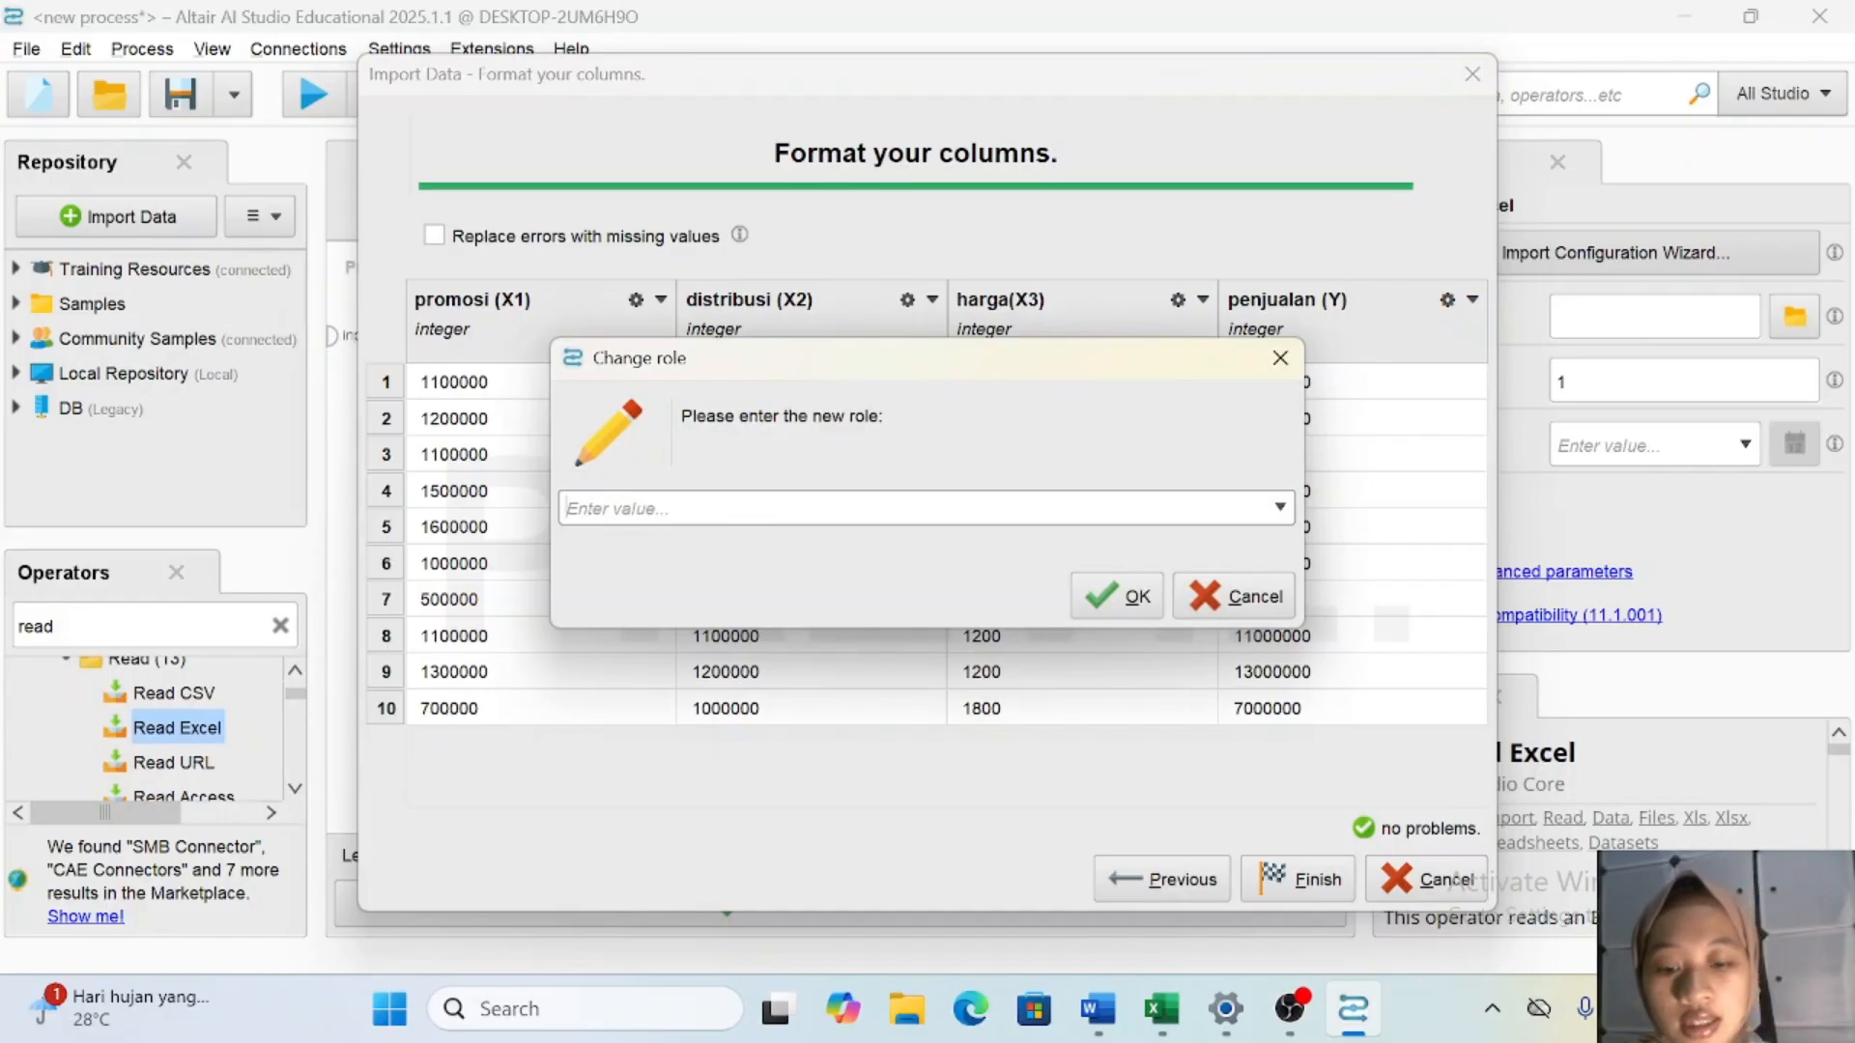
left_click(568, 507)
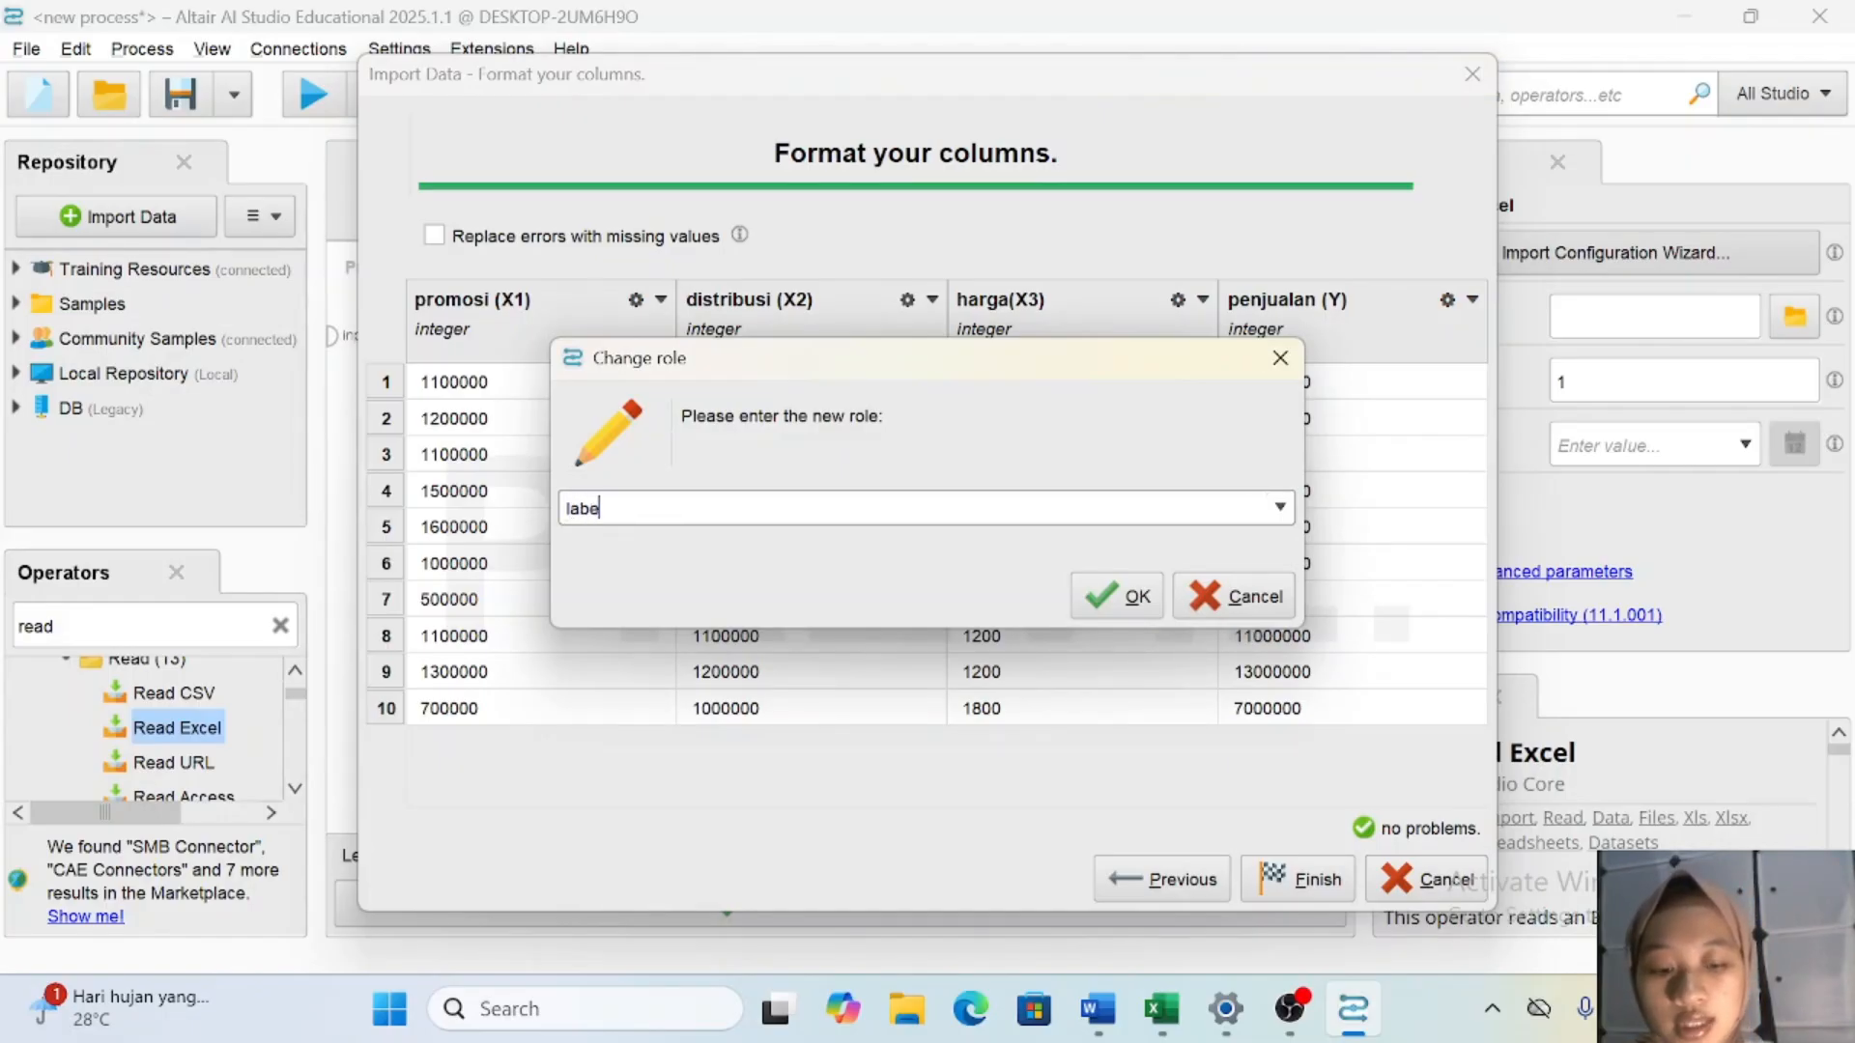
key("Return")
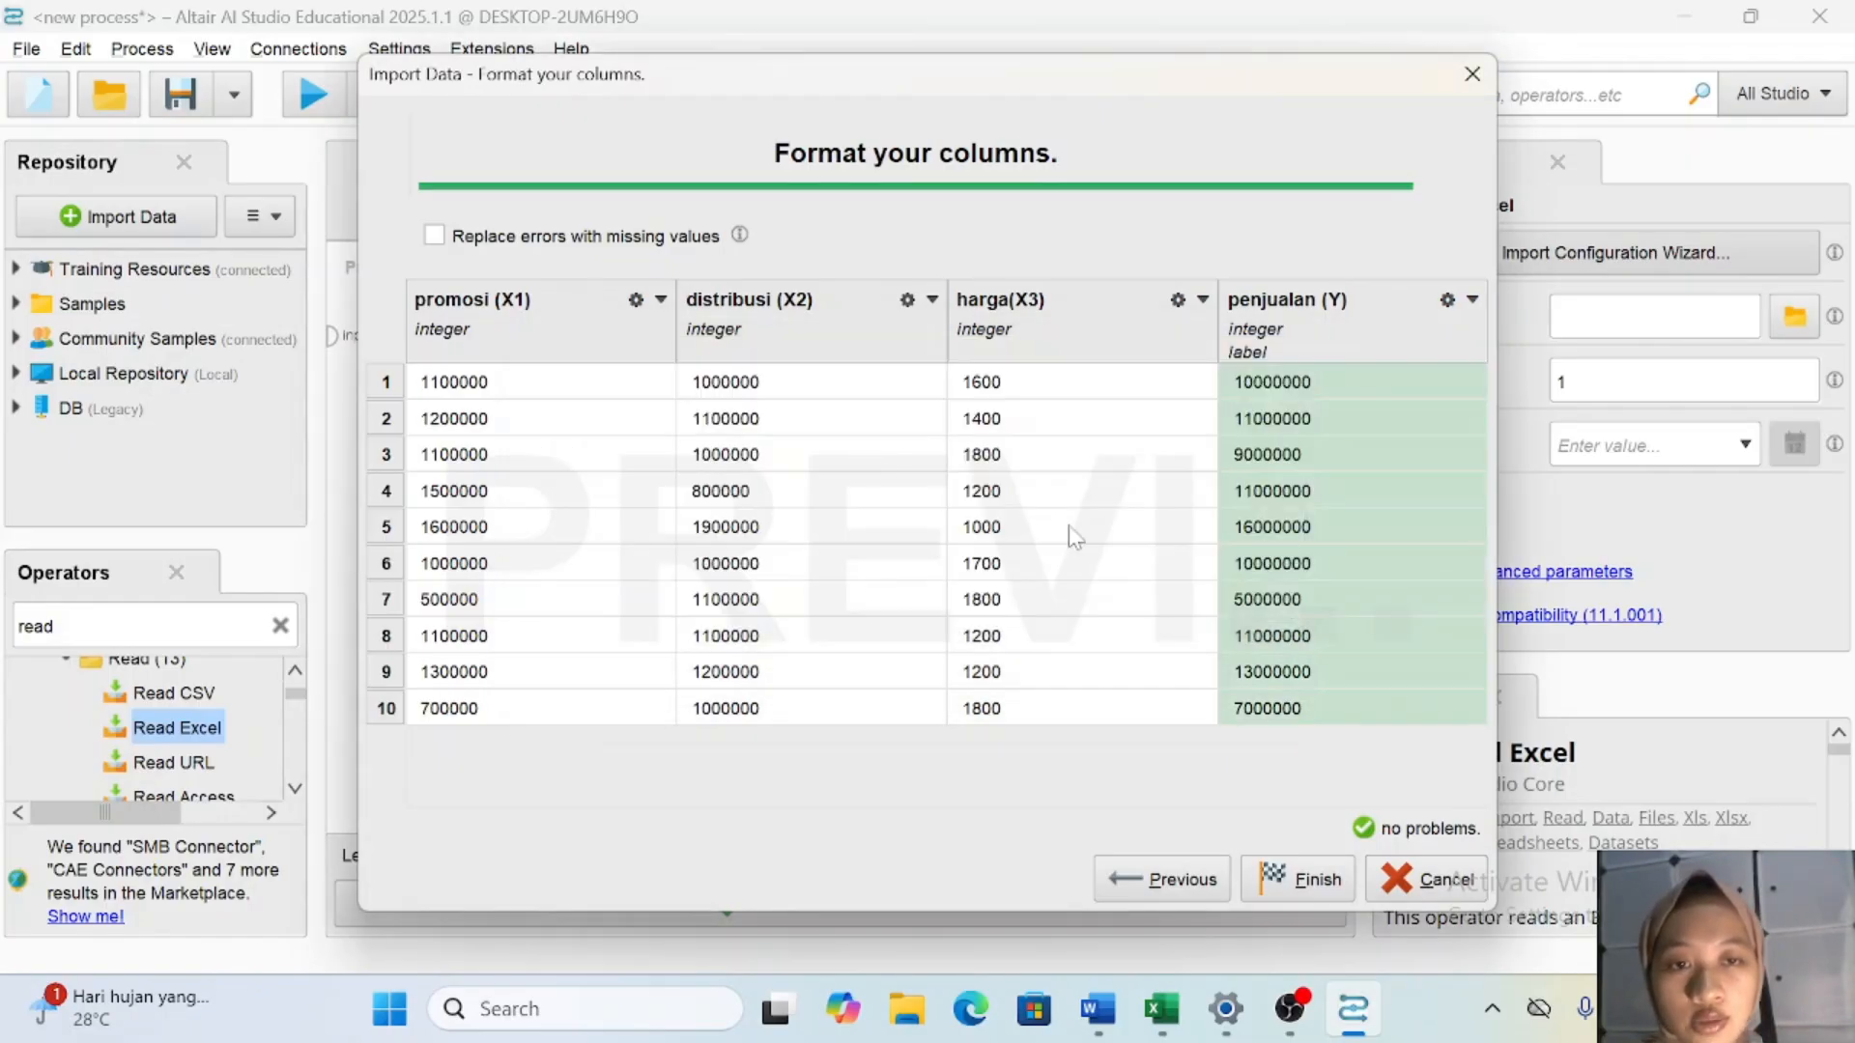
left_click(1325, 881)
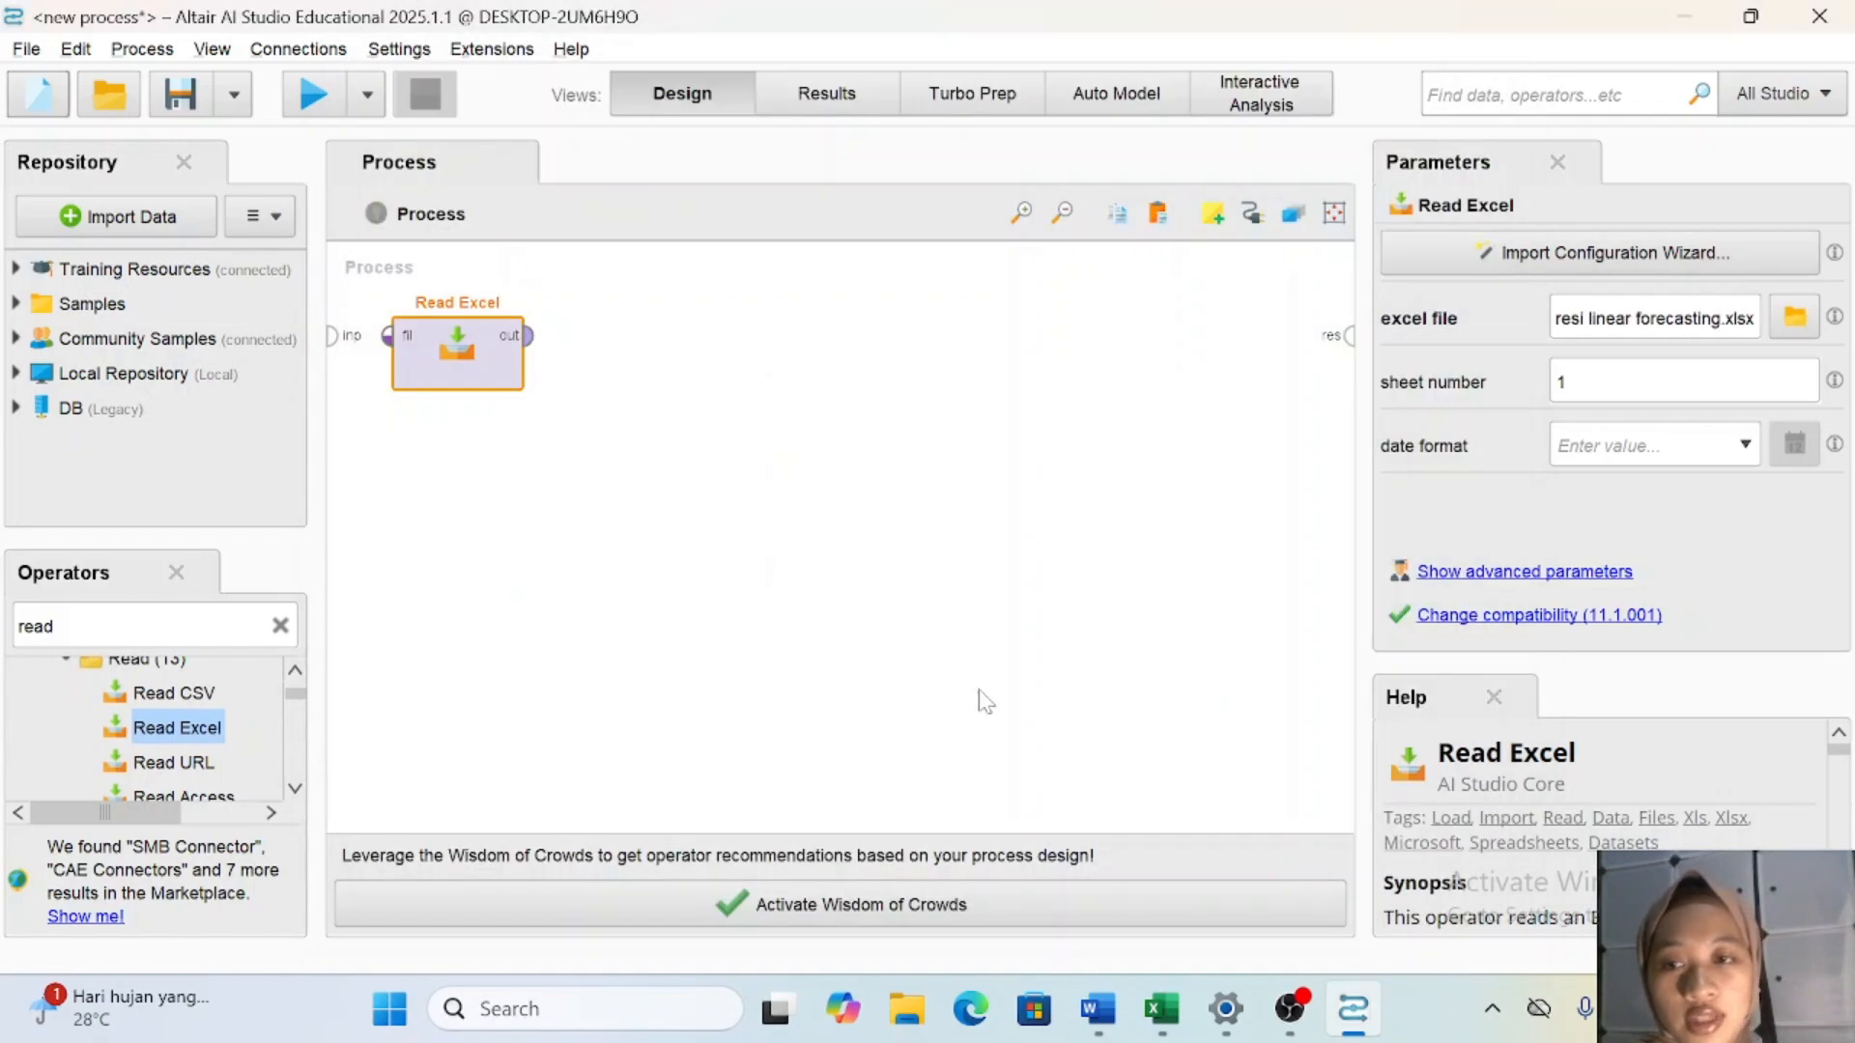
Search the operators for "linear regr" and add a Linear Regression operator beside Read Excel.
left_click(282, 628)
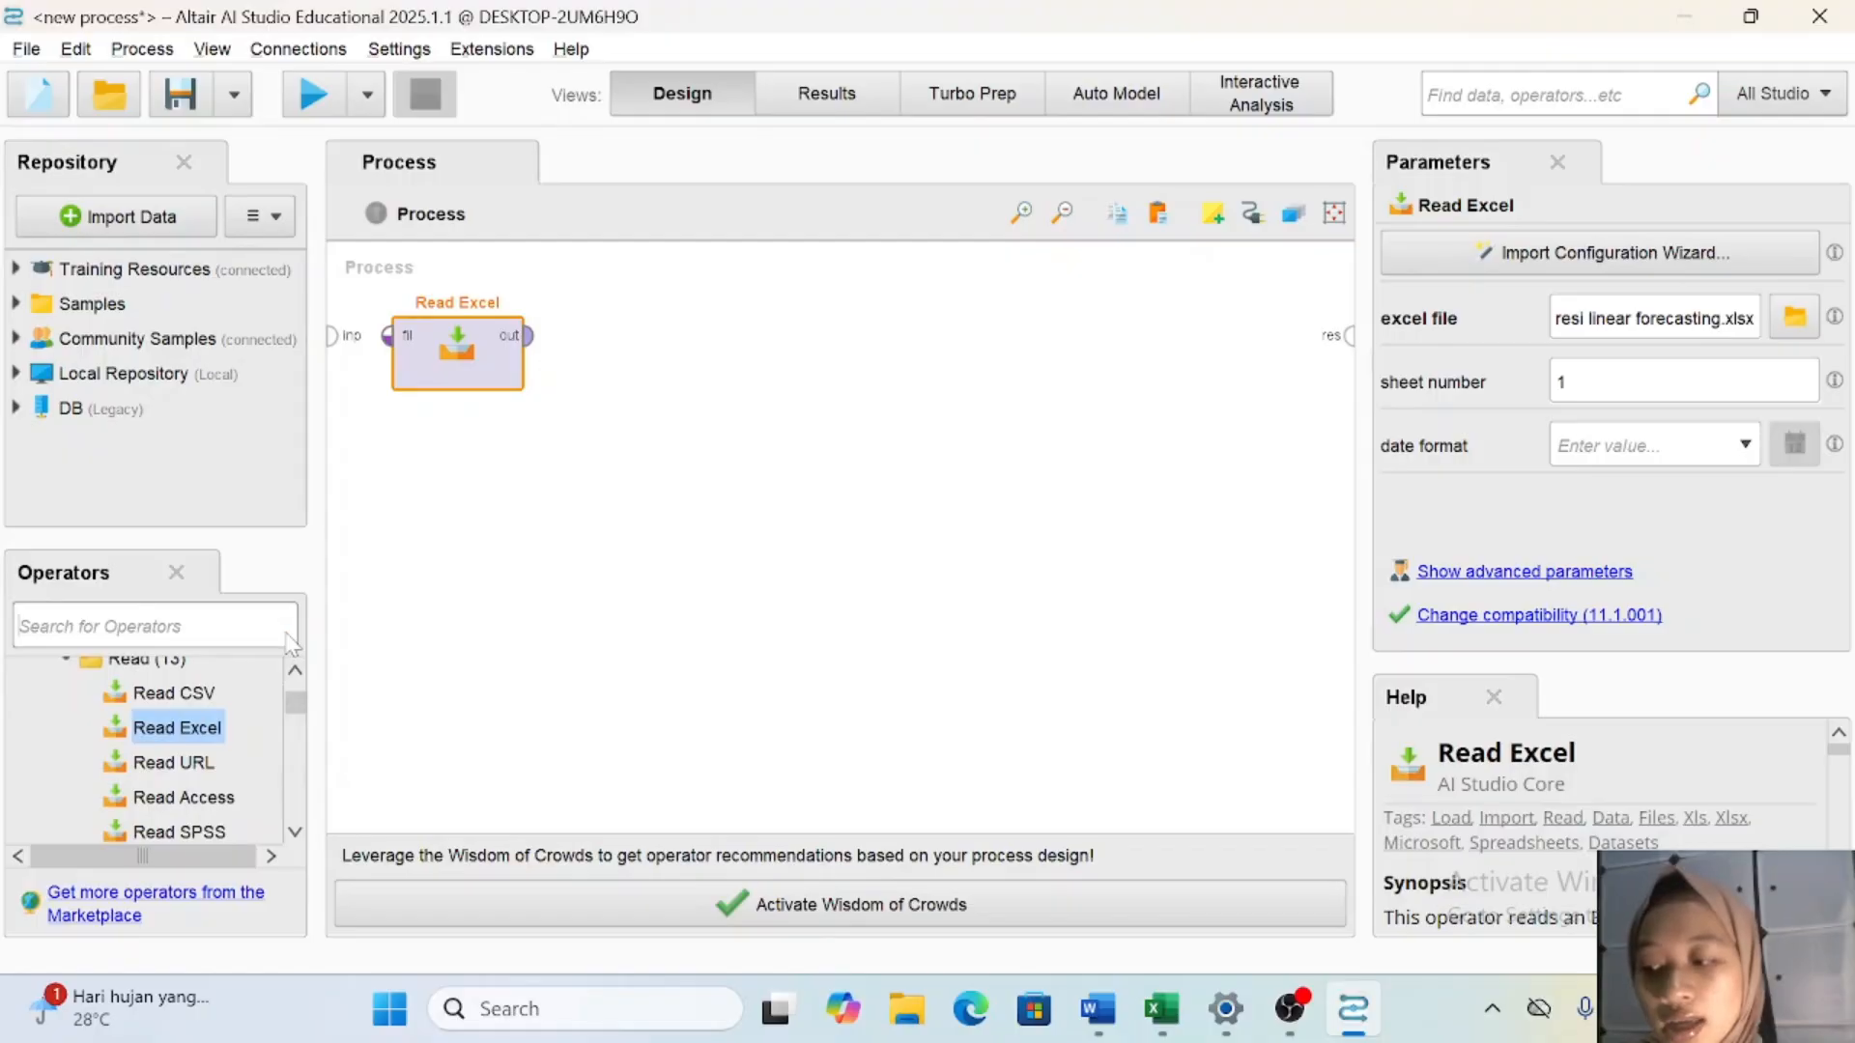
type("linear r")
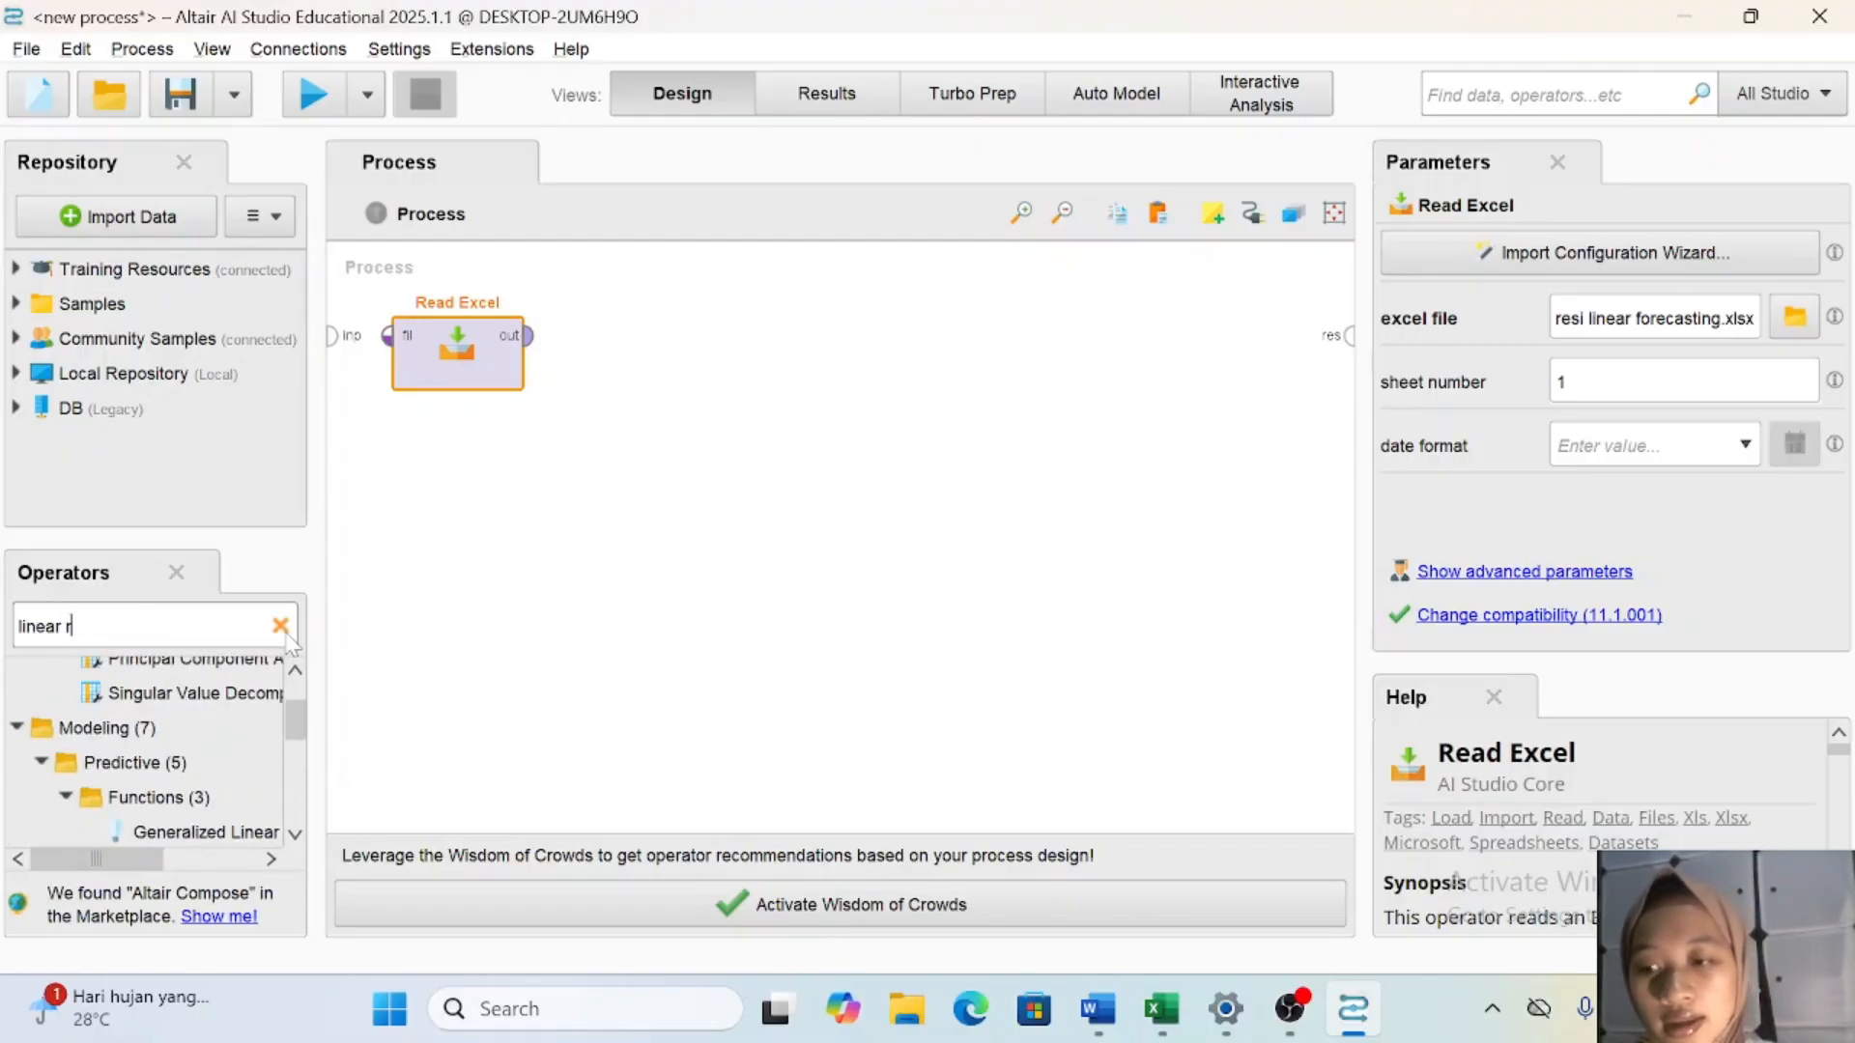
type("egr")
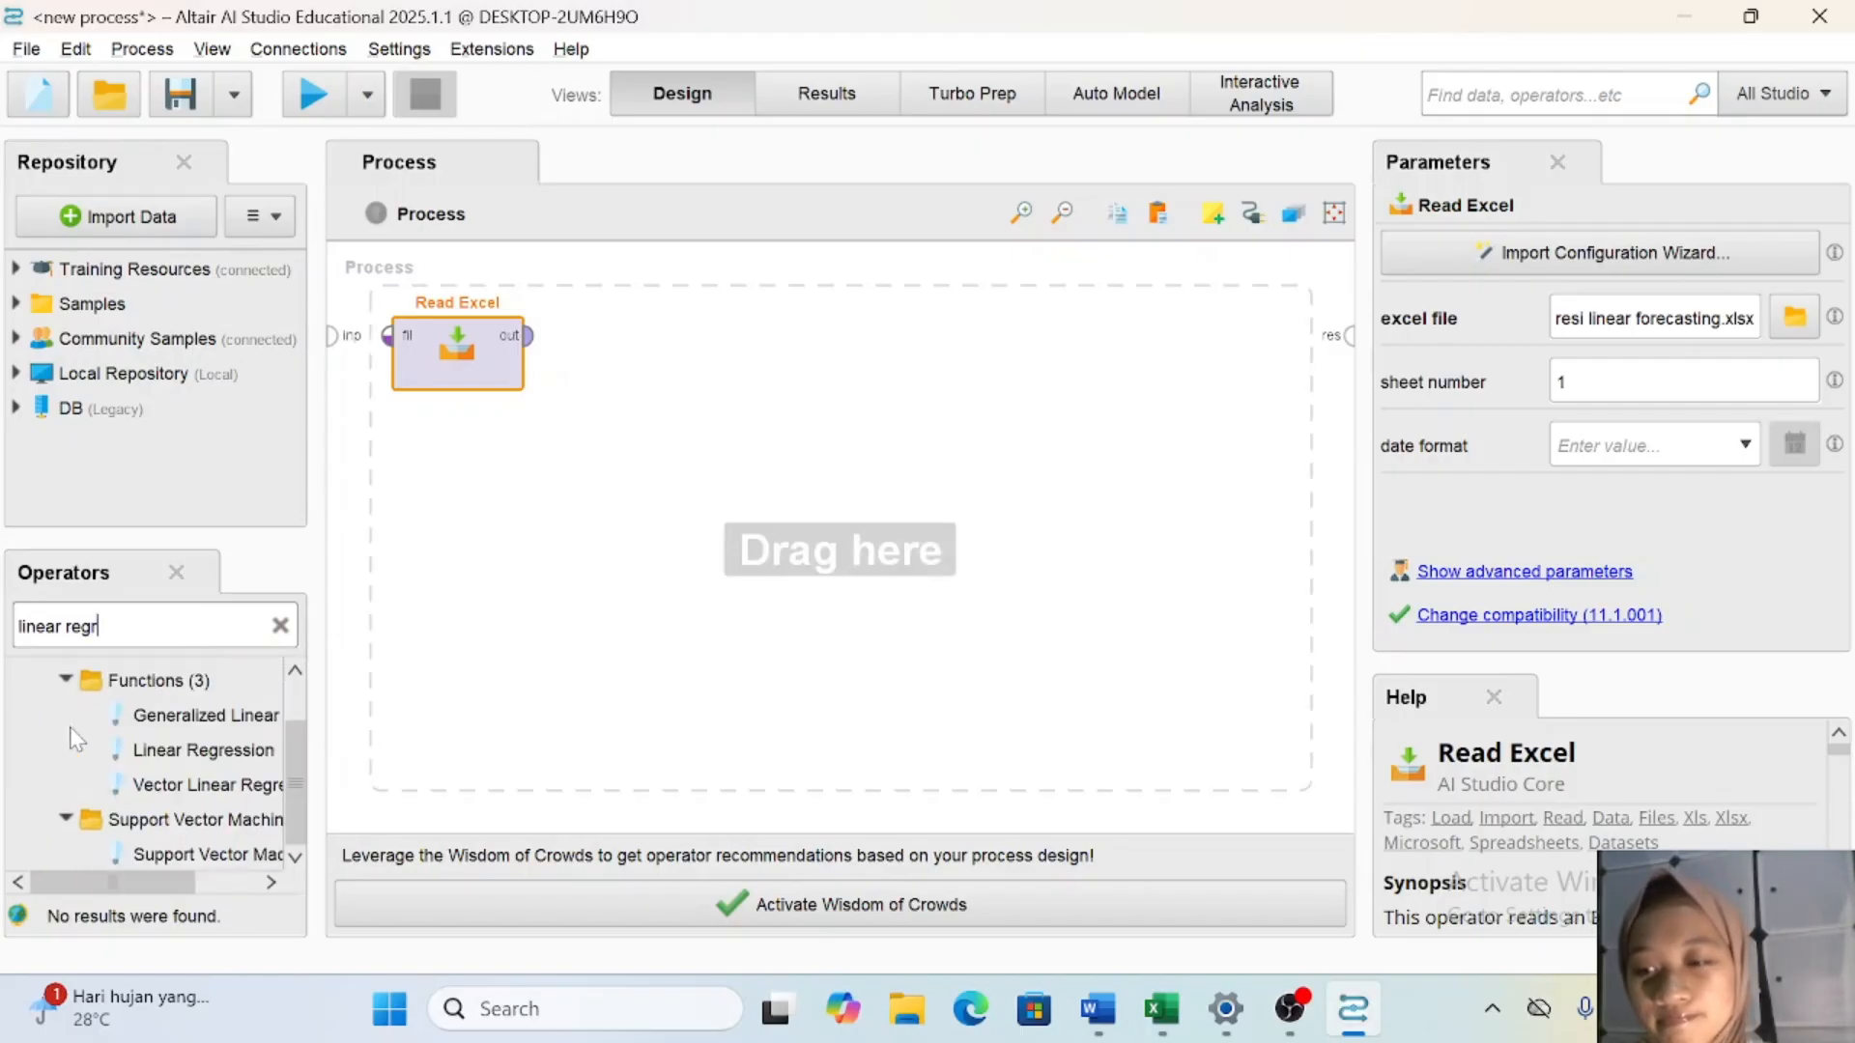
left_click(193, 751)
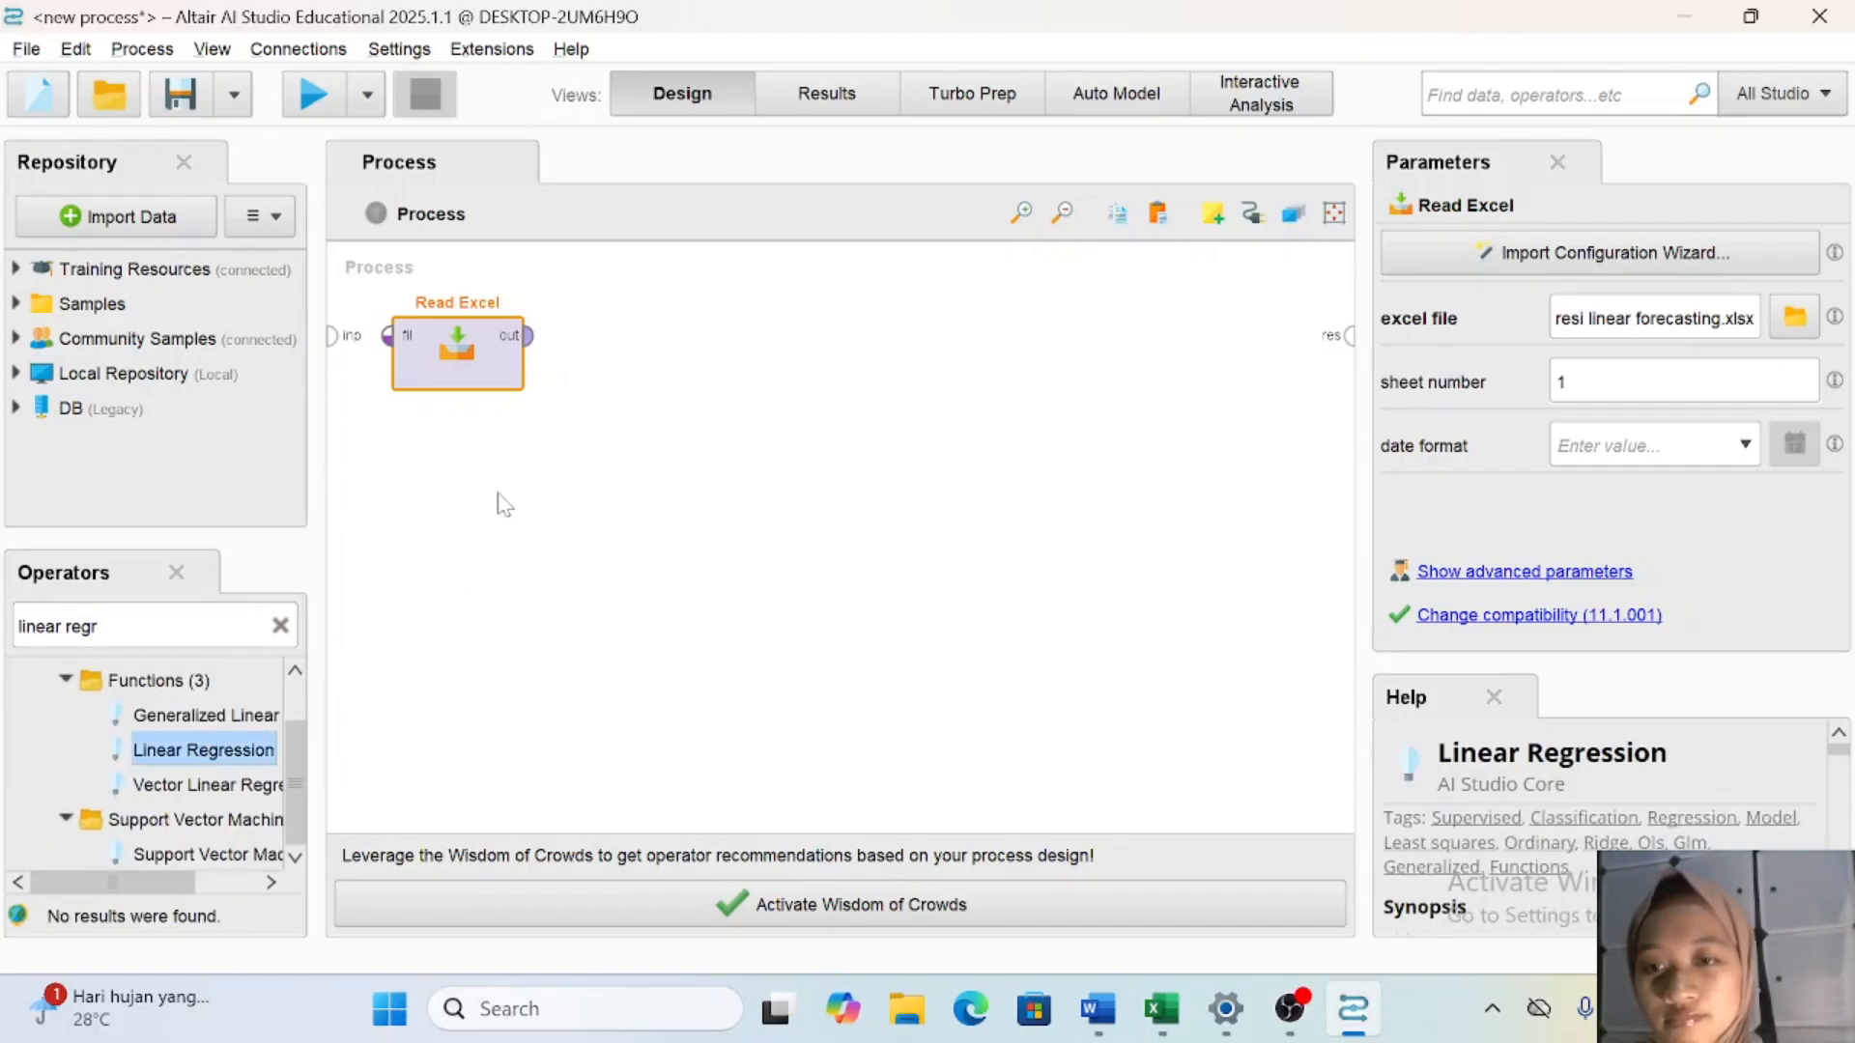
left_click_drag(232, 763, 629, 365)
Connect the Read Excel output to the training input of Linear Regression.
left_click(528, 335)
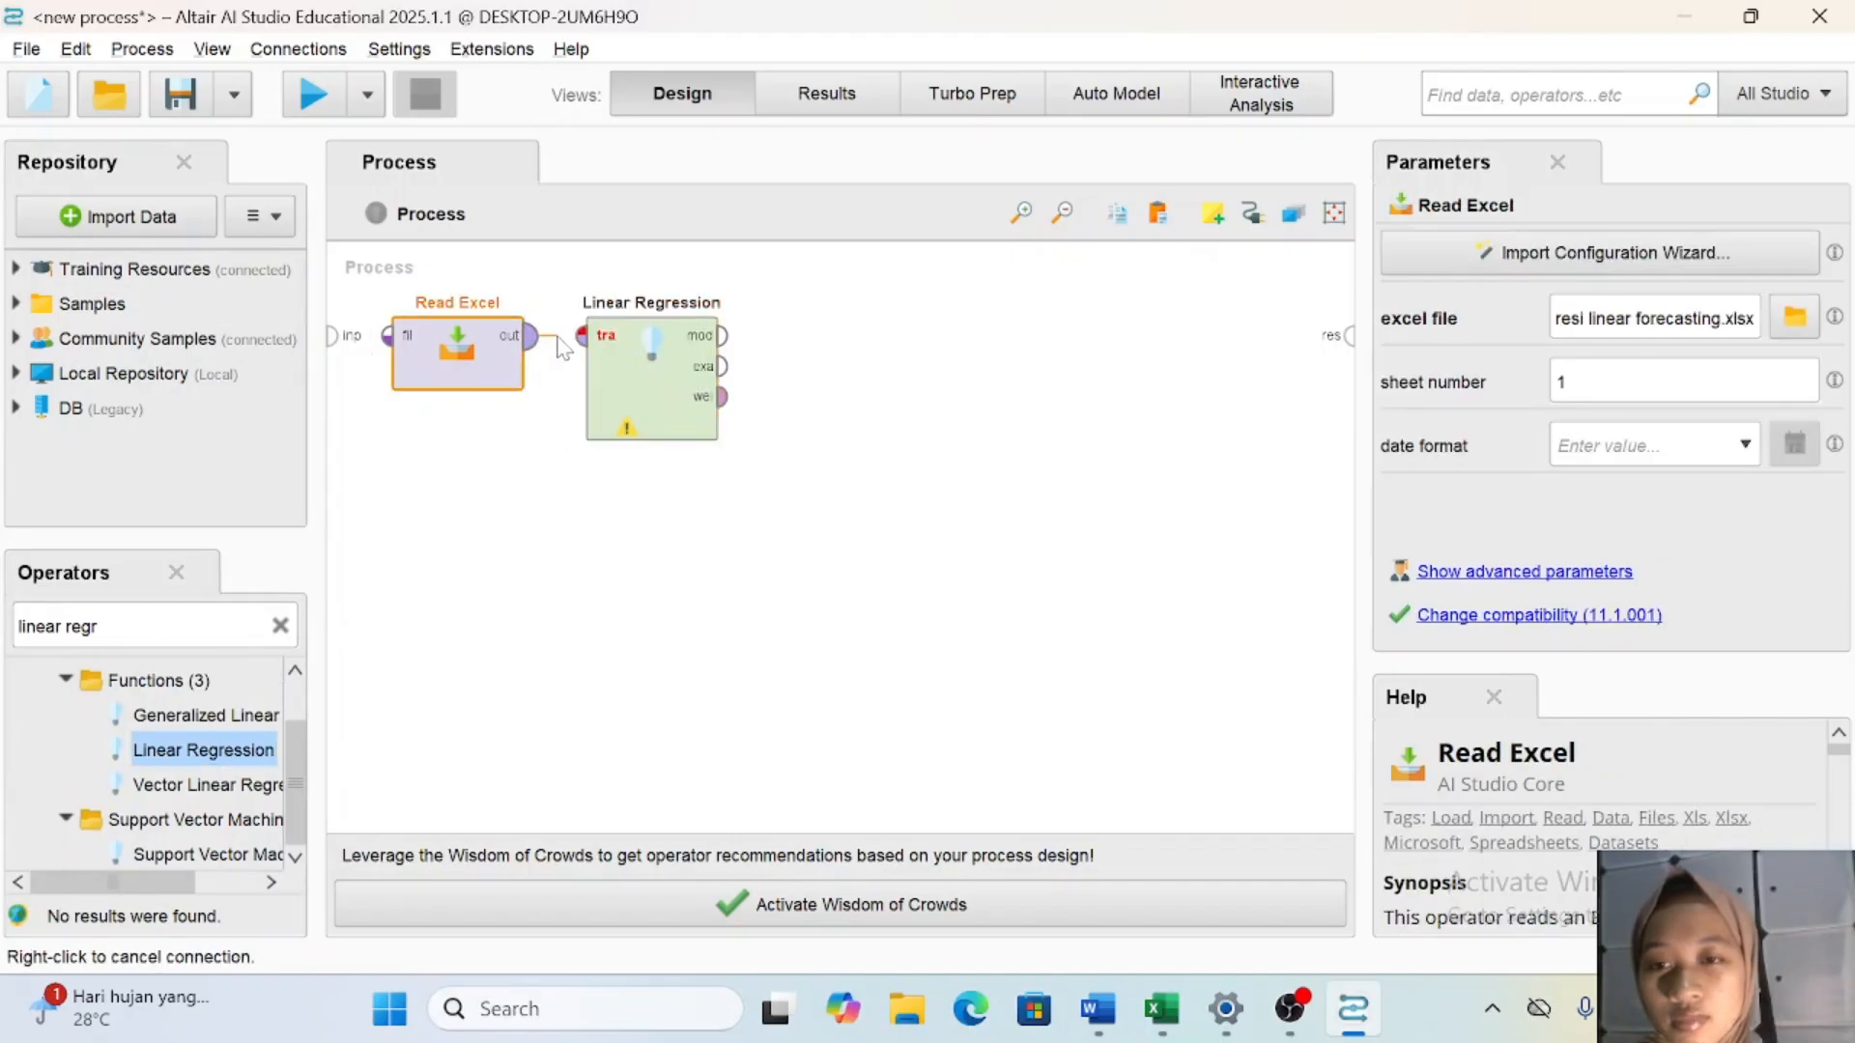
left_click(581, 335)
left_click(723, 336)
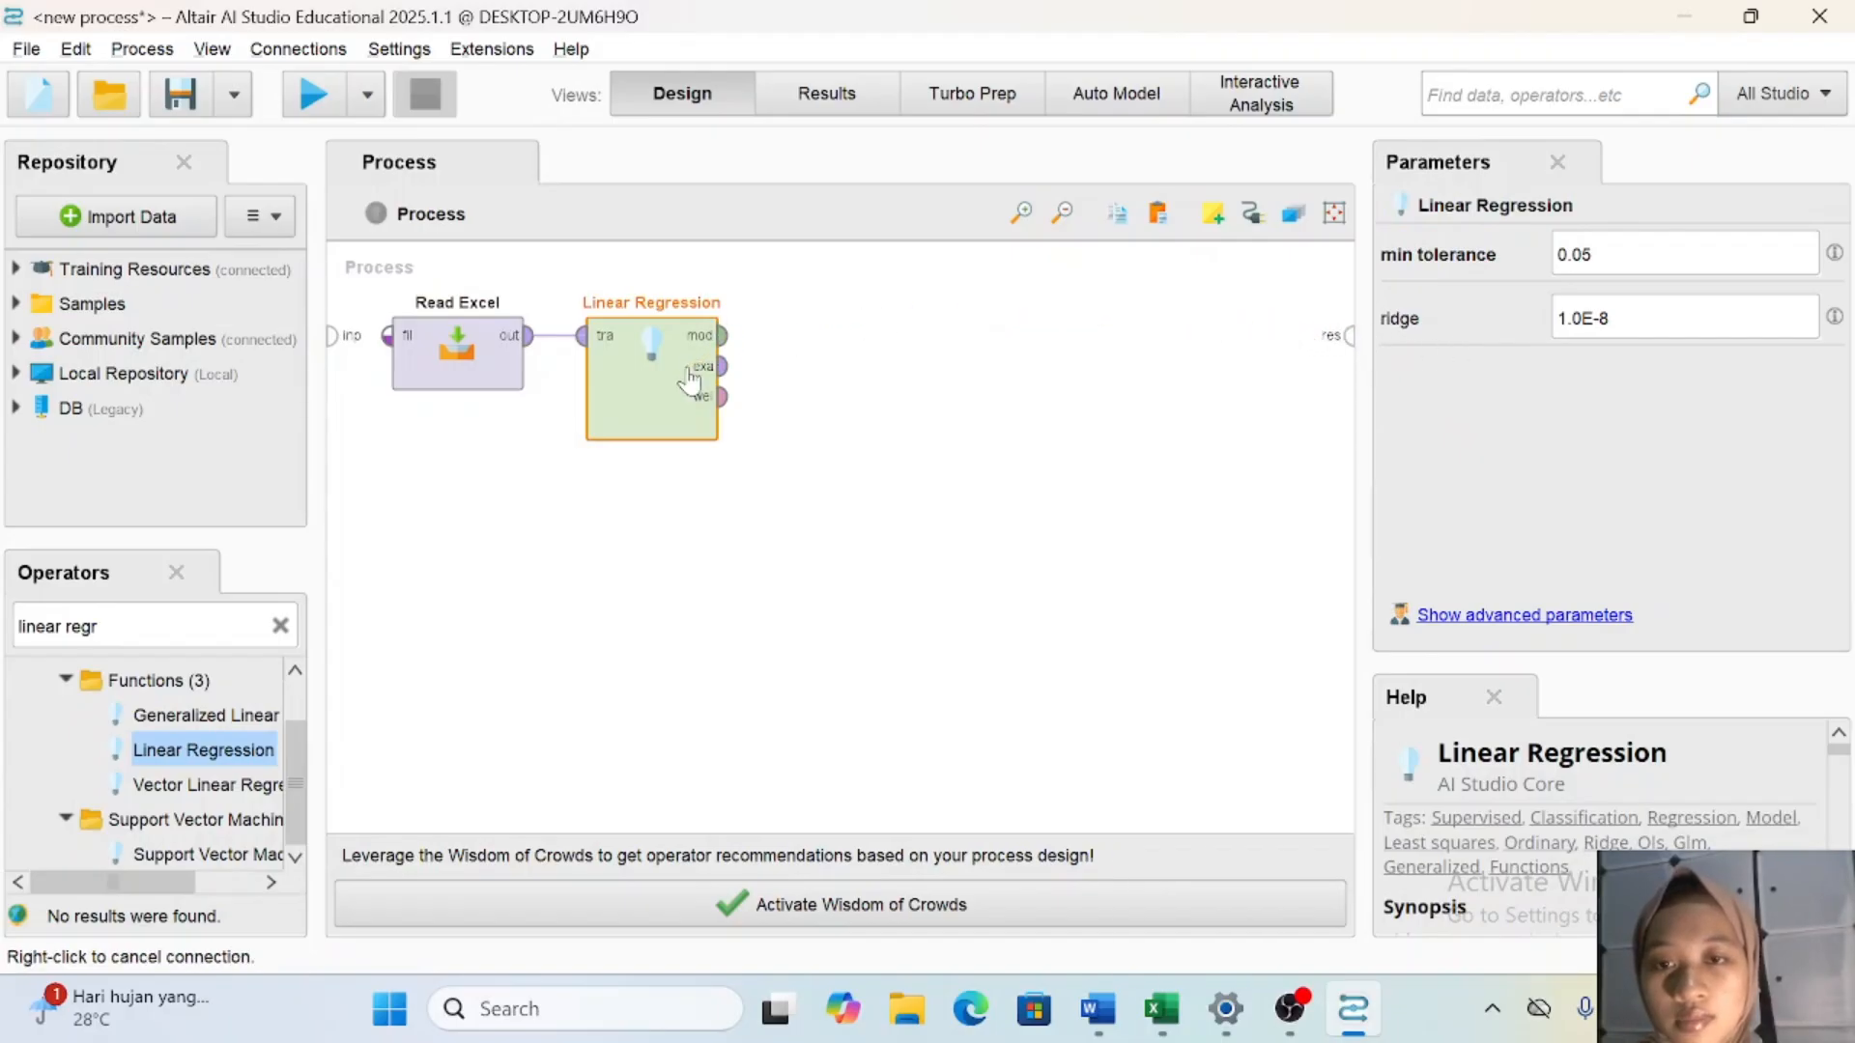
Search the operators for "read" and add a second Read Excel operator below Linear Regression.
left_click(281, 628)
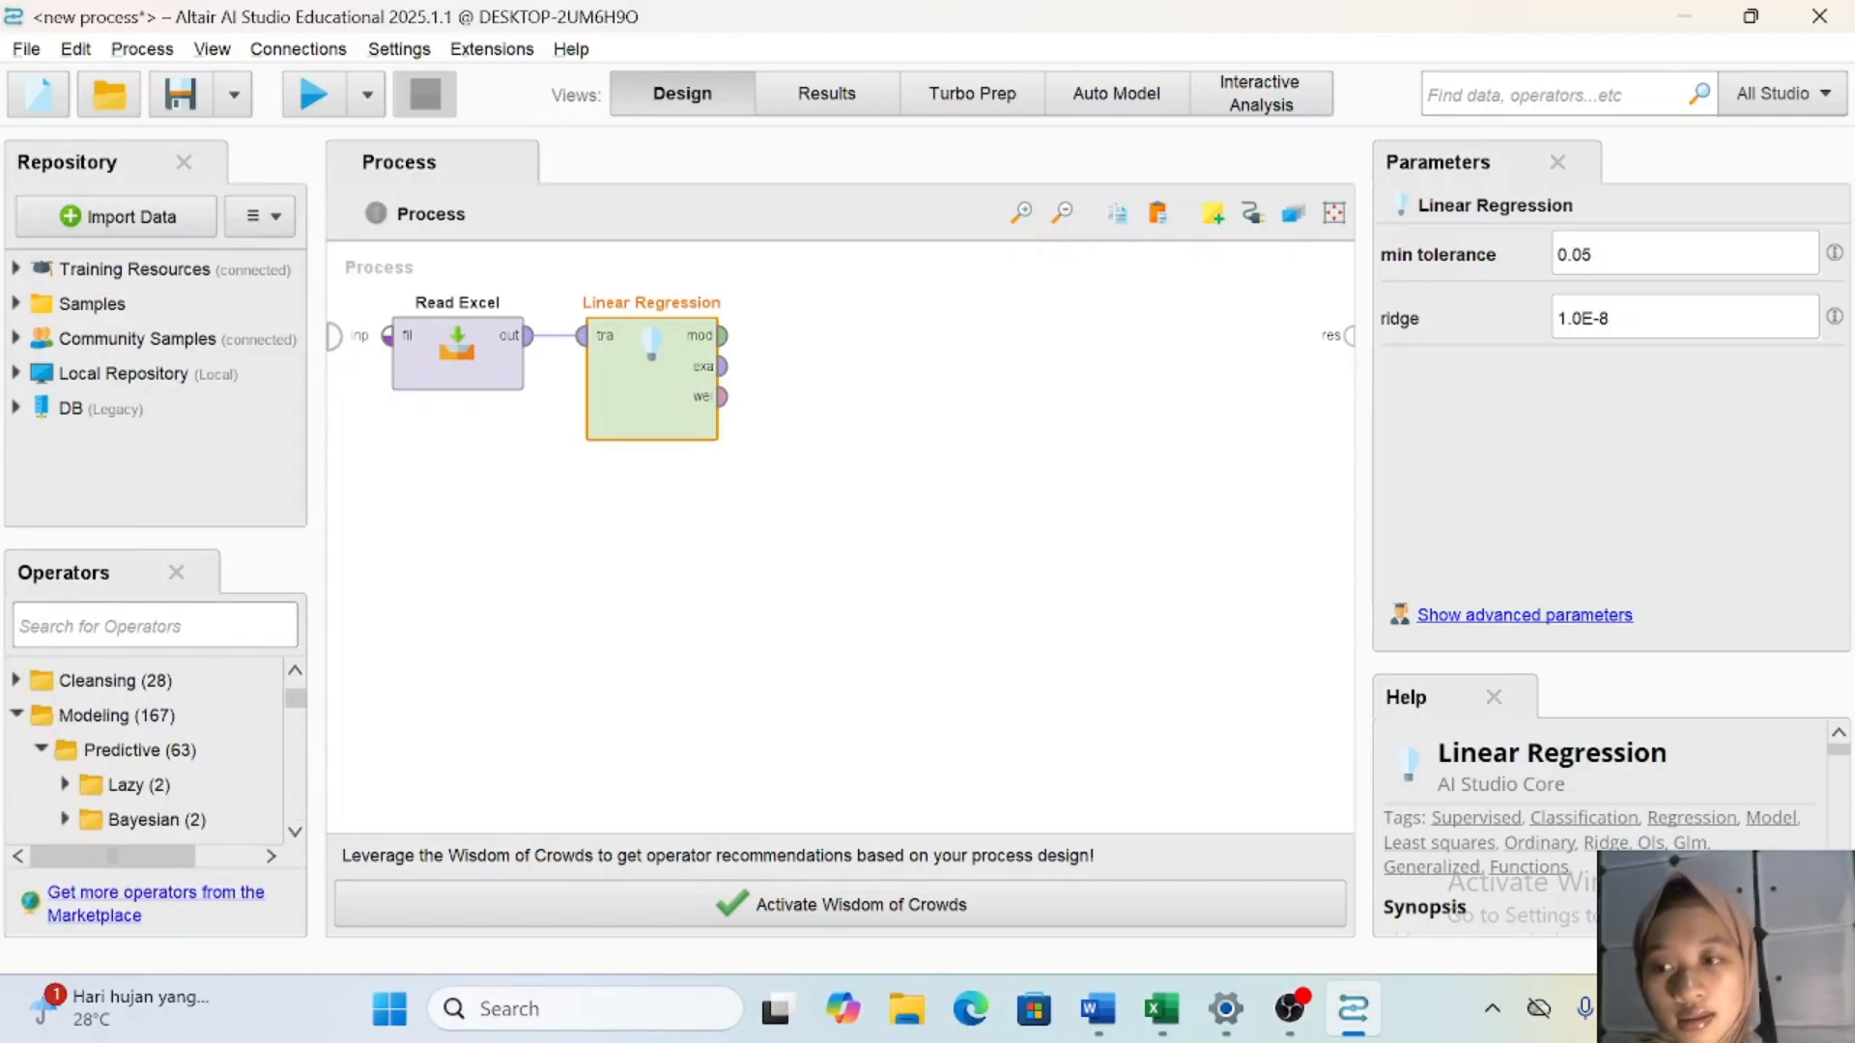
type("read")
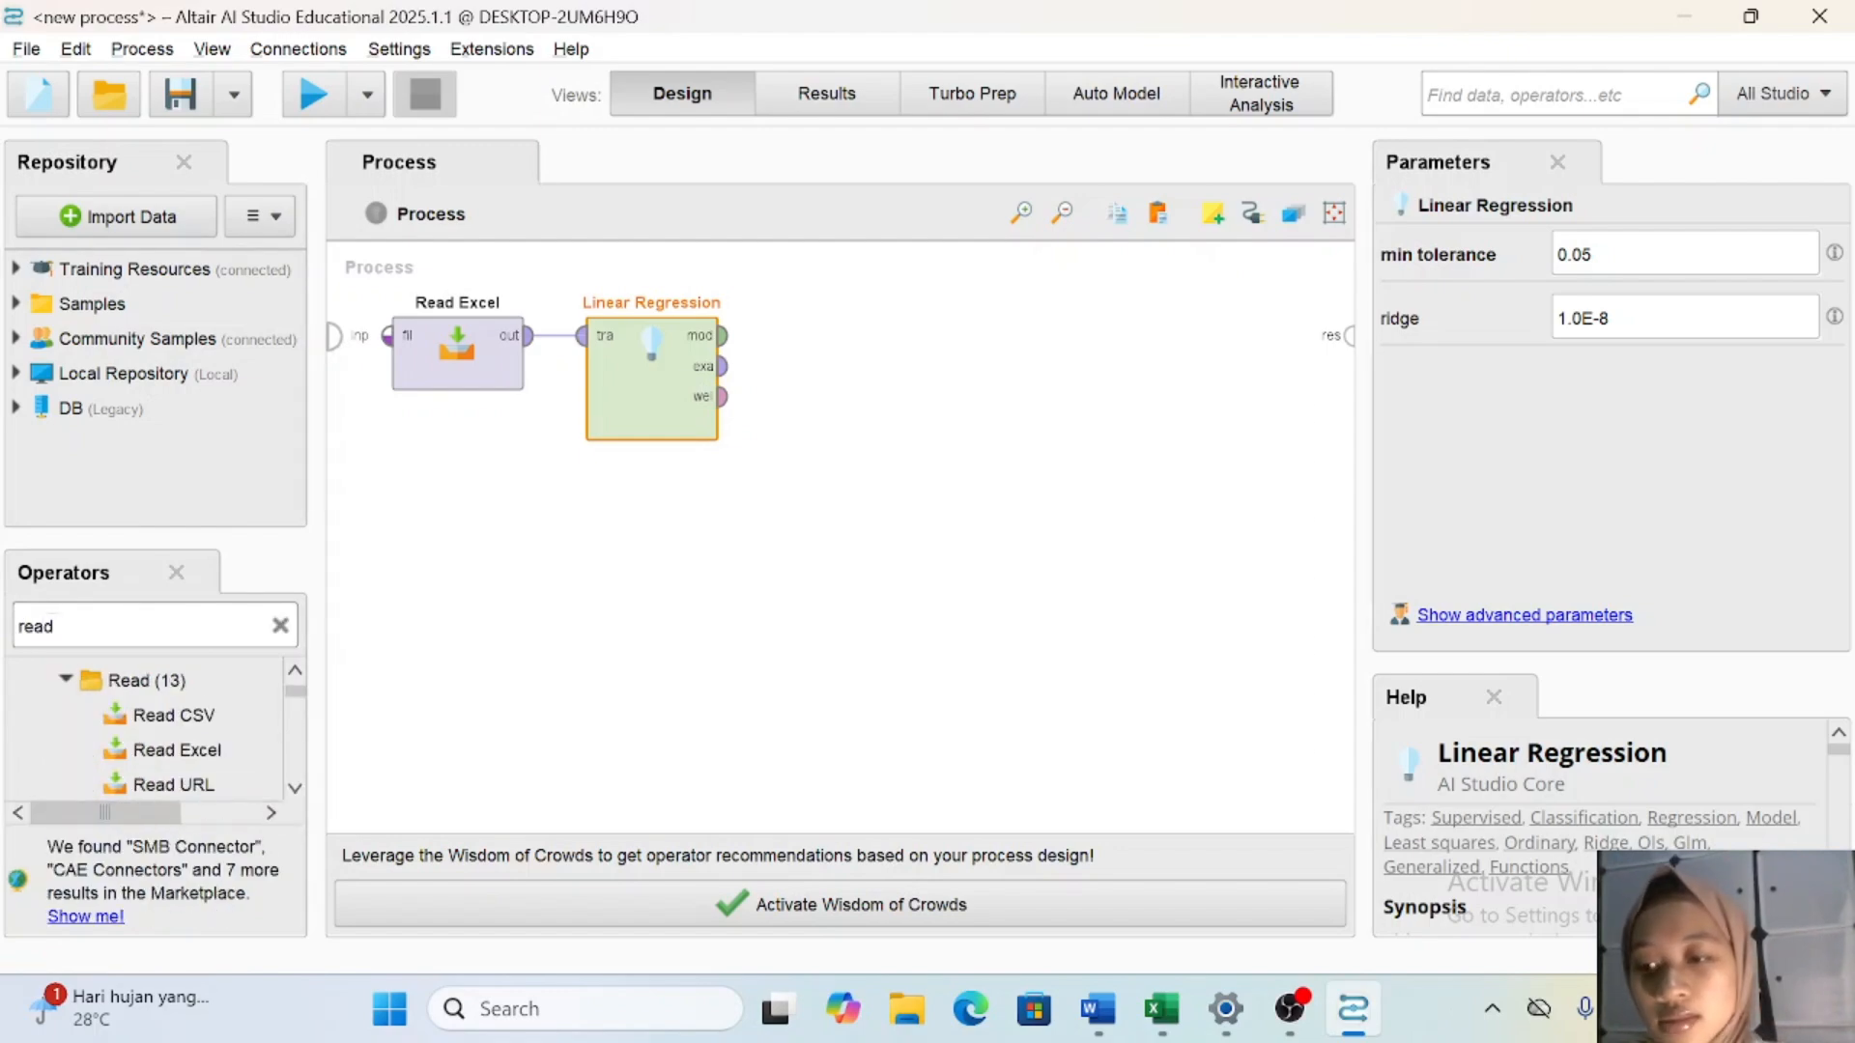
left_click_drag(198, 751, 659, 553)
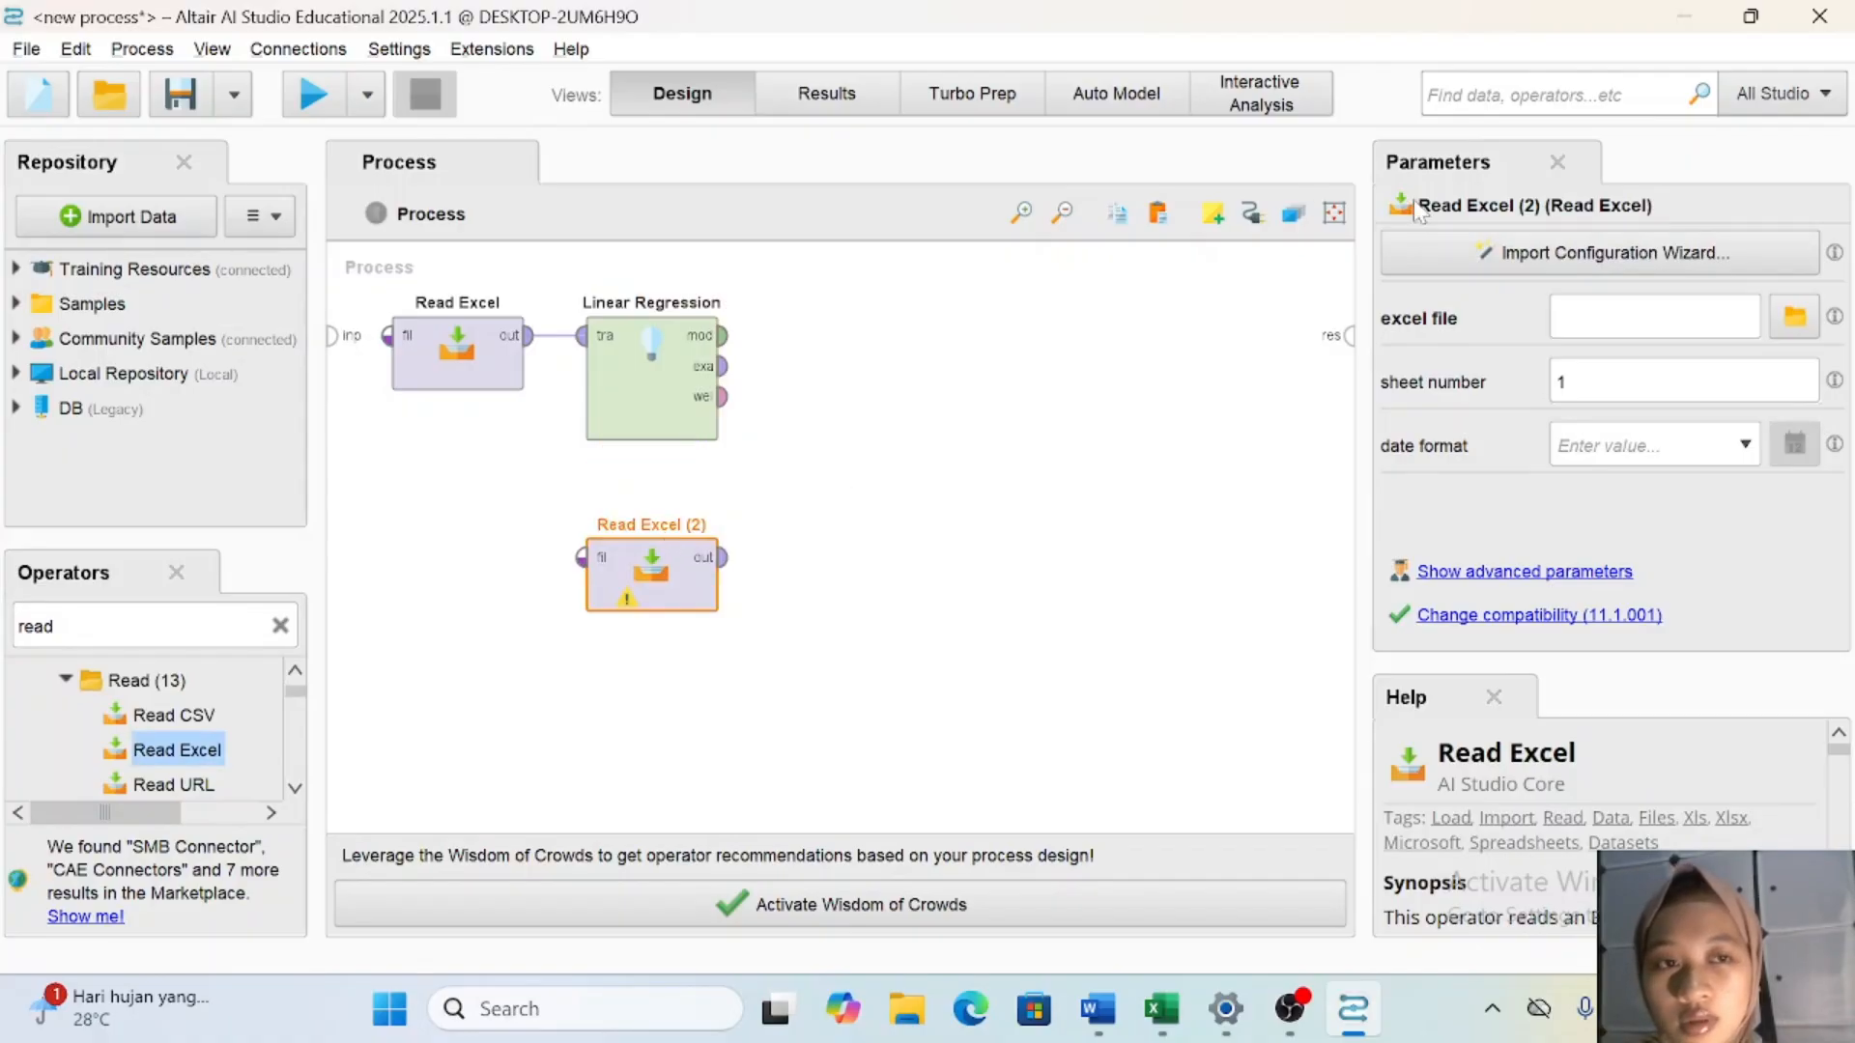
Choose data regresi linear forecasting.xlsx from the data mining folder as the second Read Excel operator's source.
left_click(1443, 243)
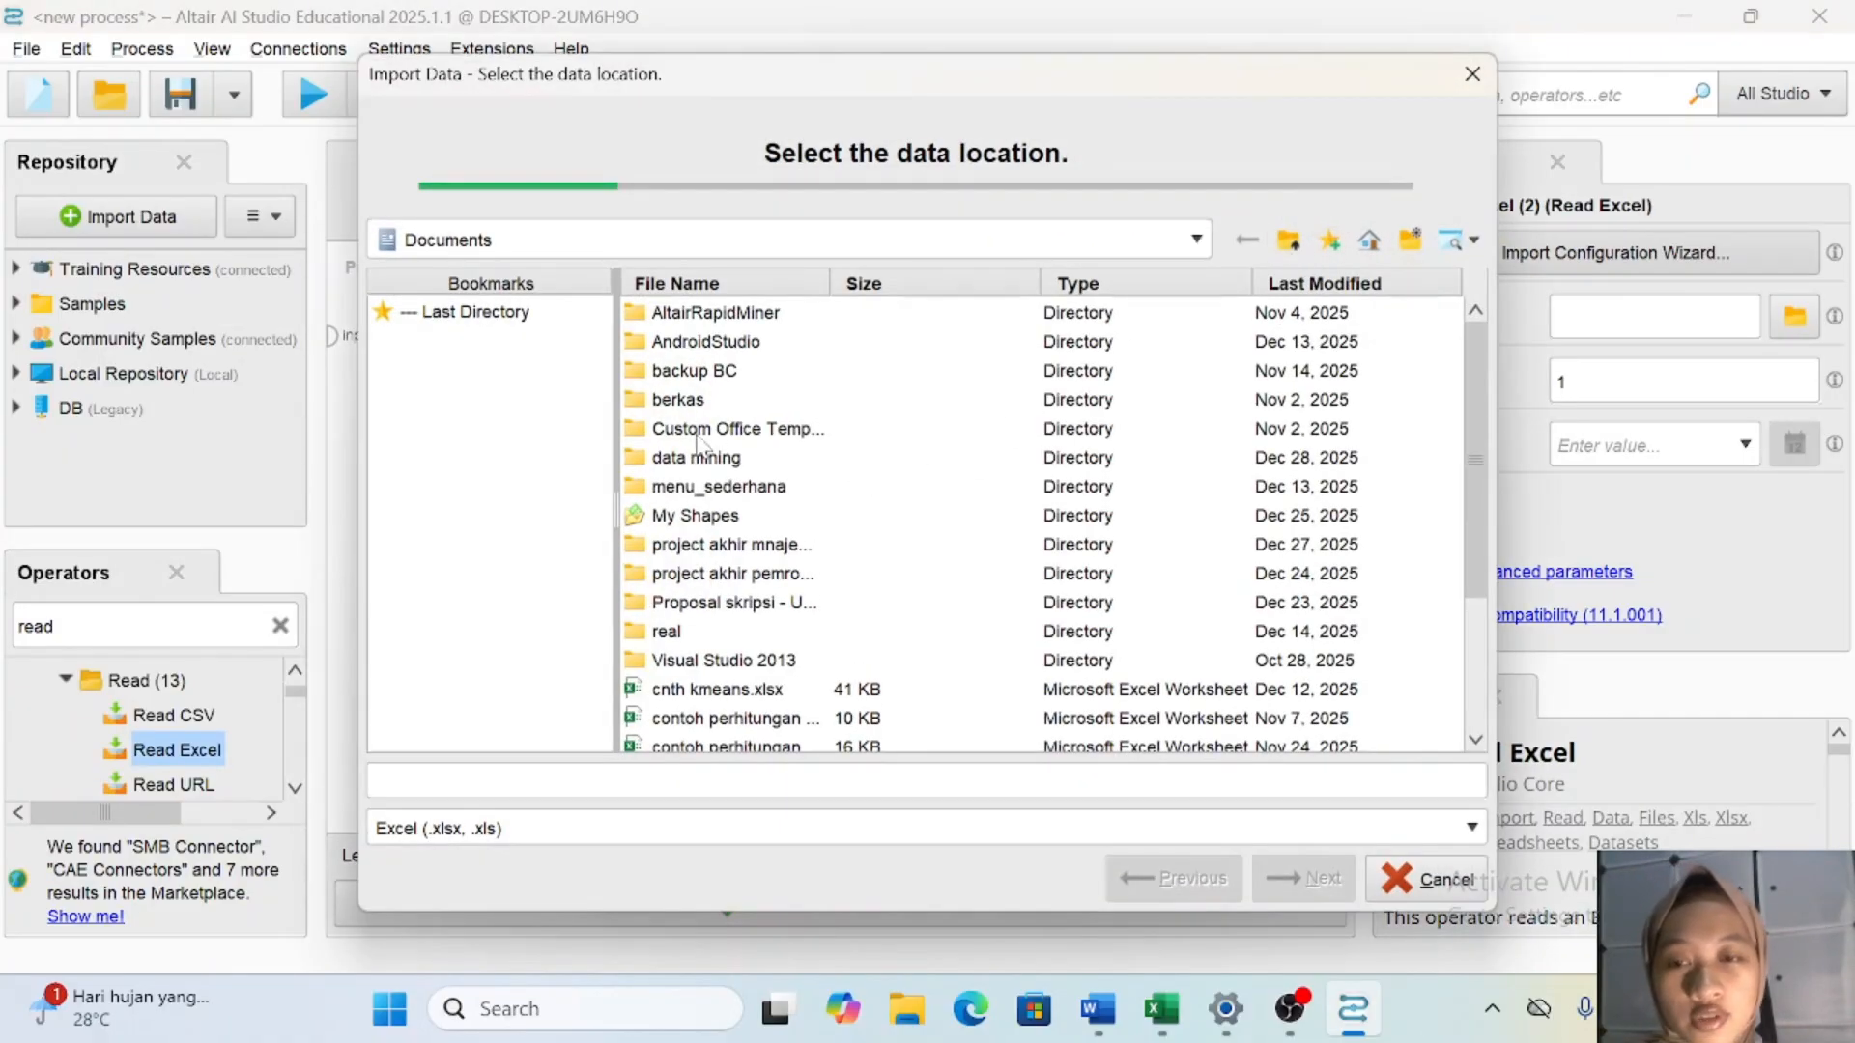
double_click(697, 456)
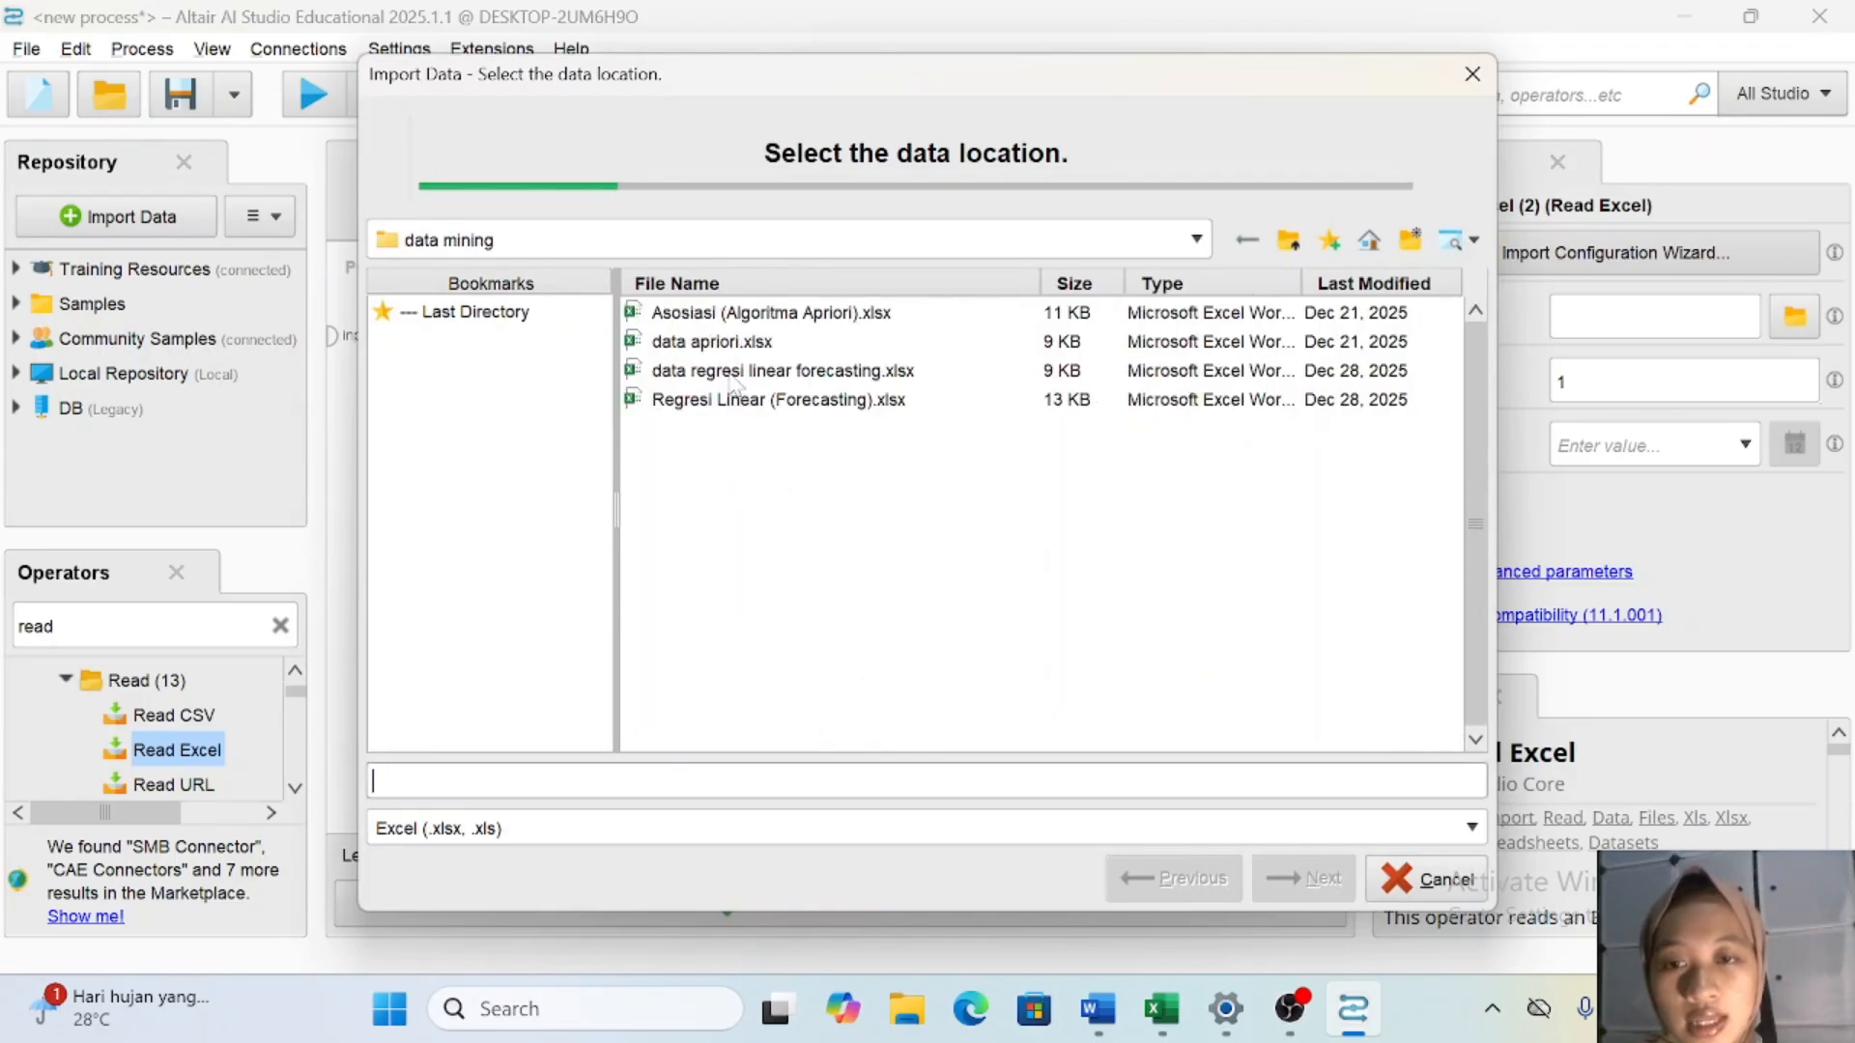
left_click(734, 375)
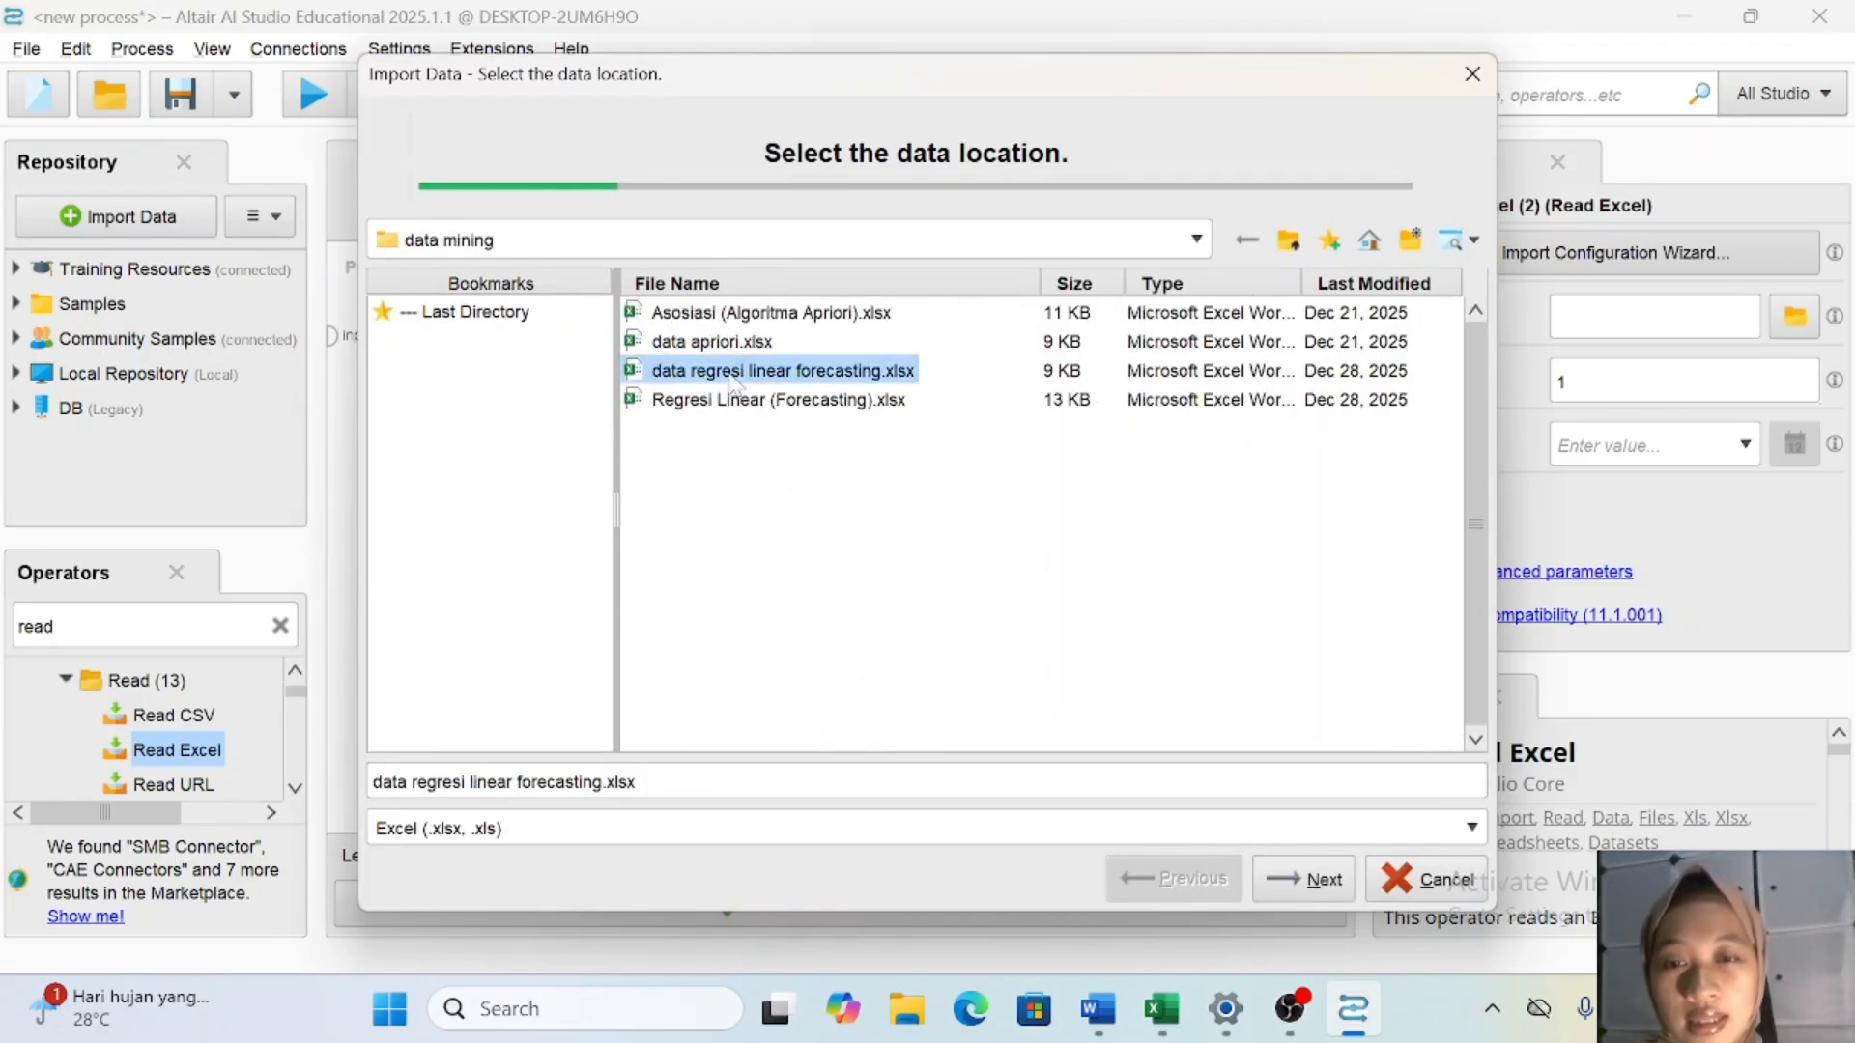
left_click(1306, 879)
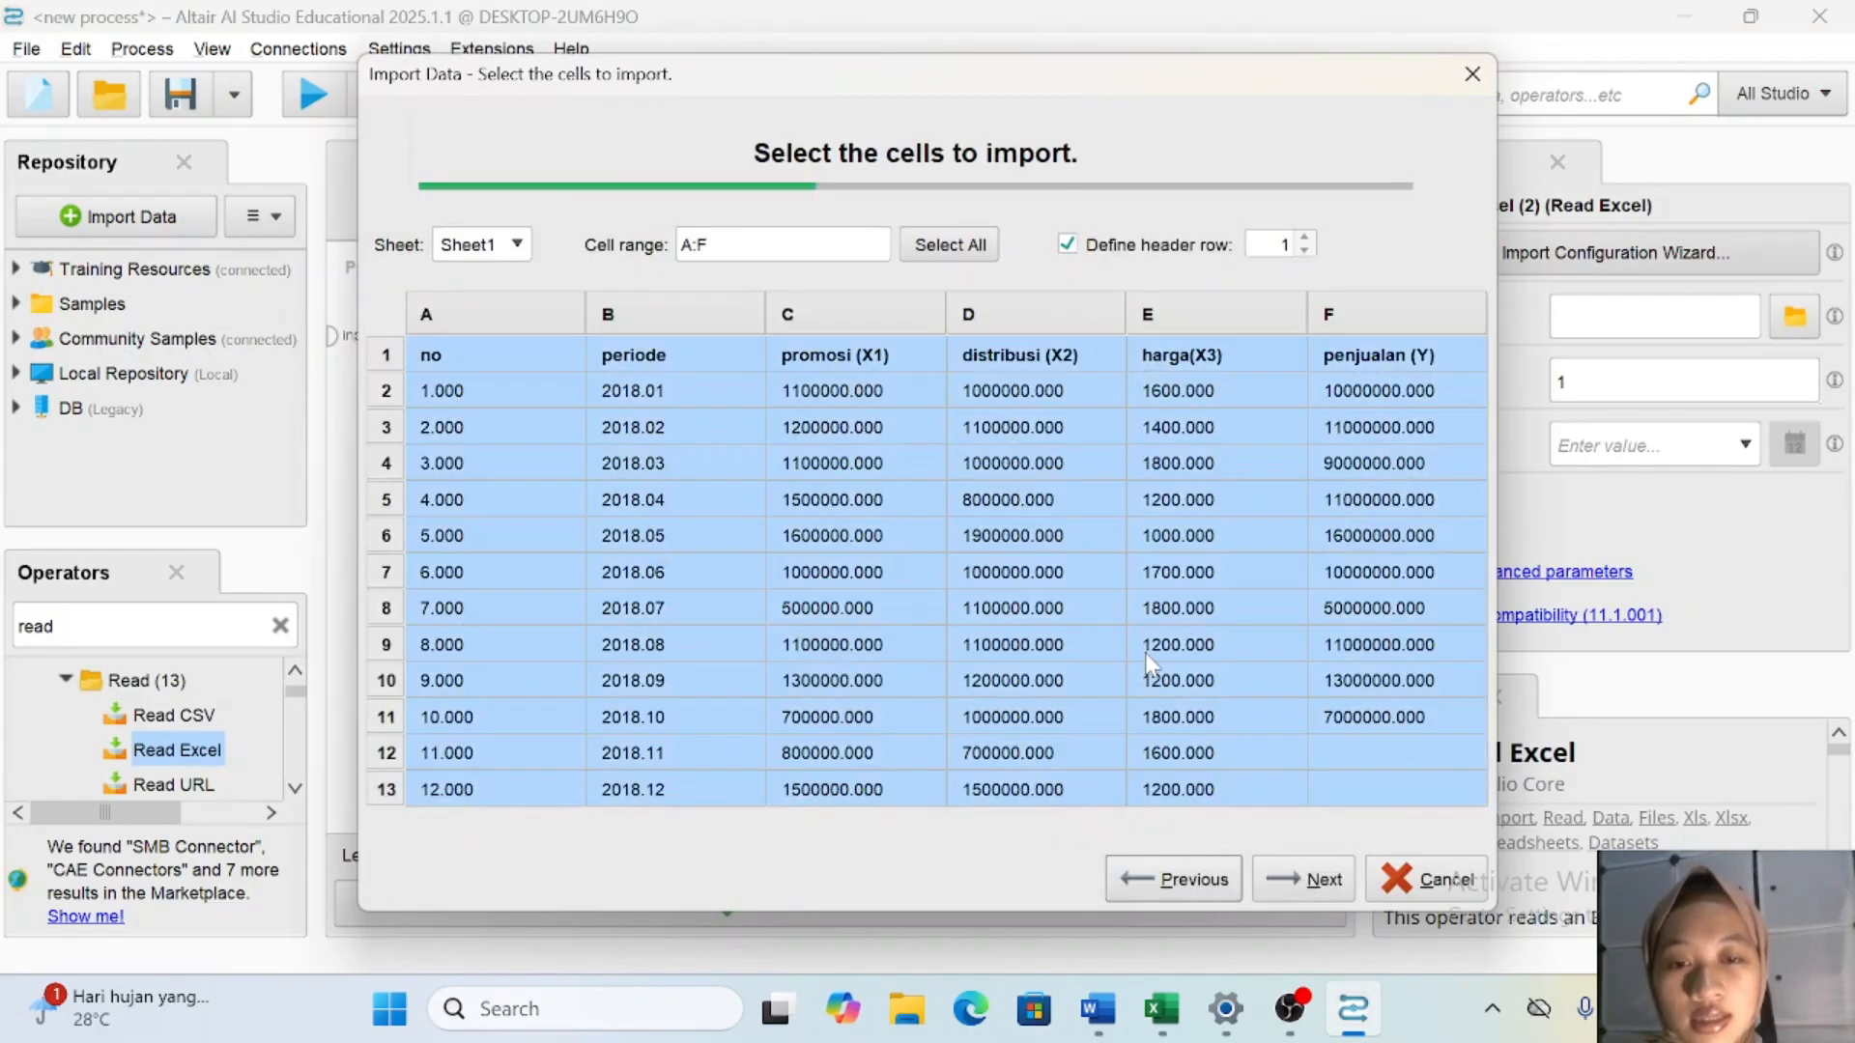
Restrict the imported cells to C12:F13 on Sheet1 and finish the import with the default column formats.
left_click(1016, 729)
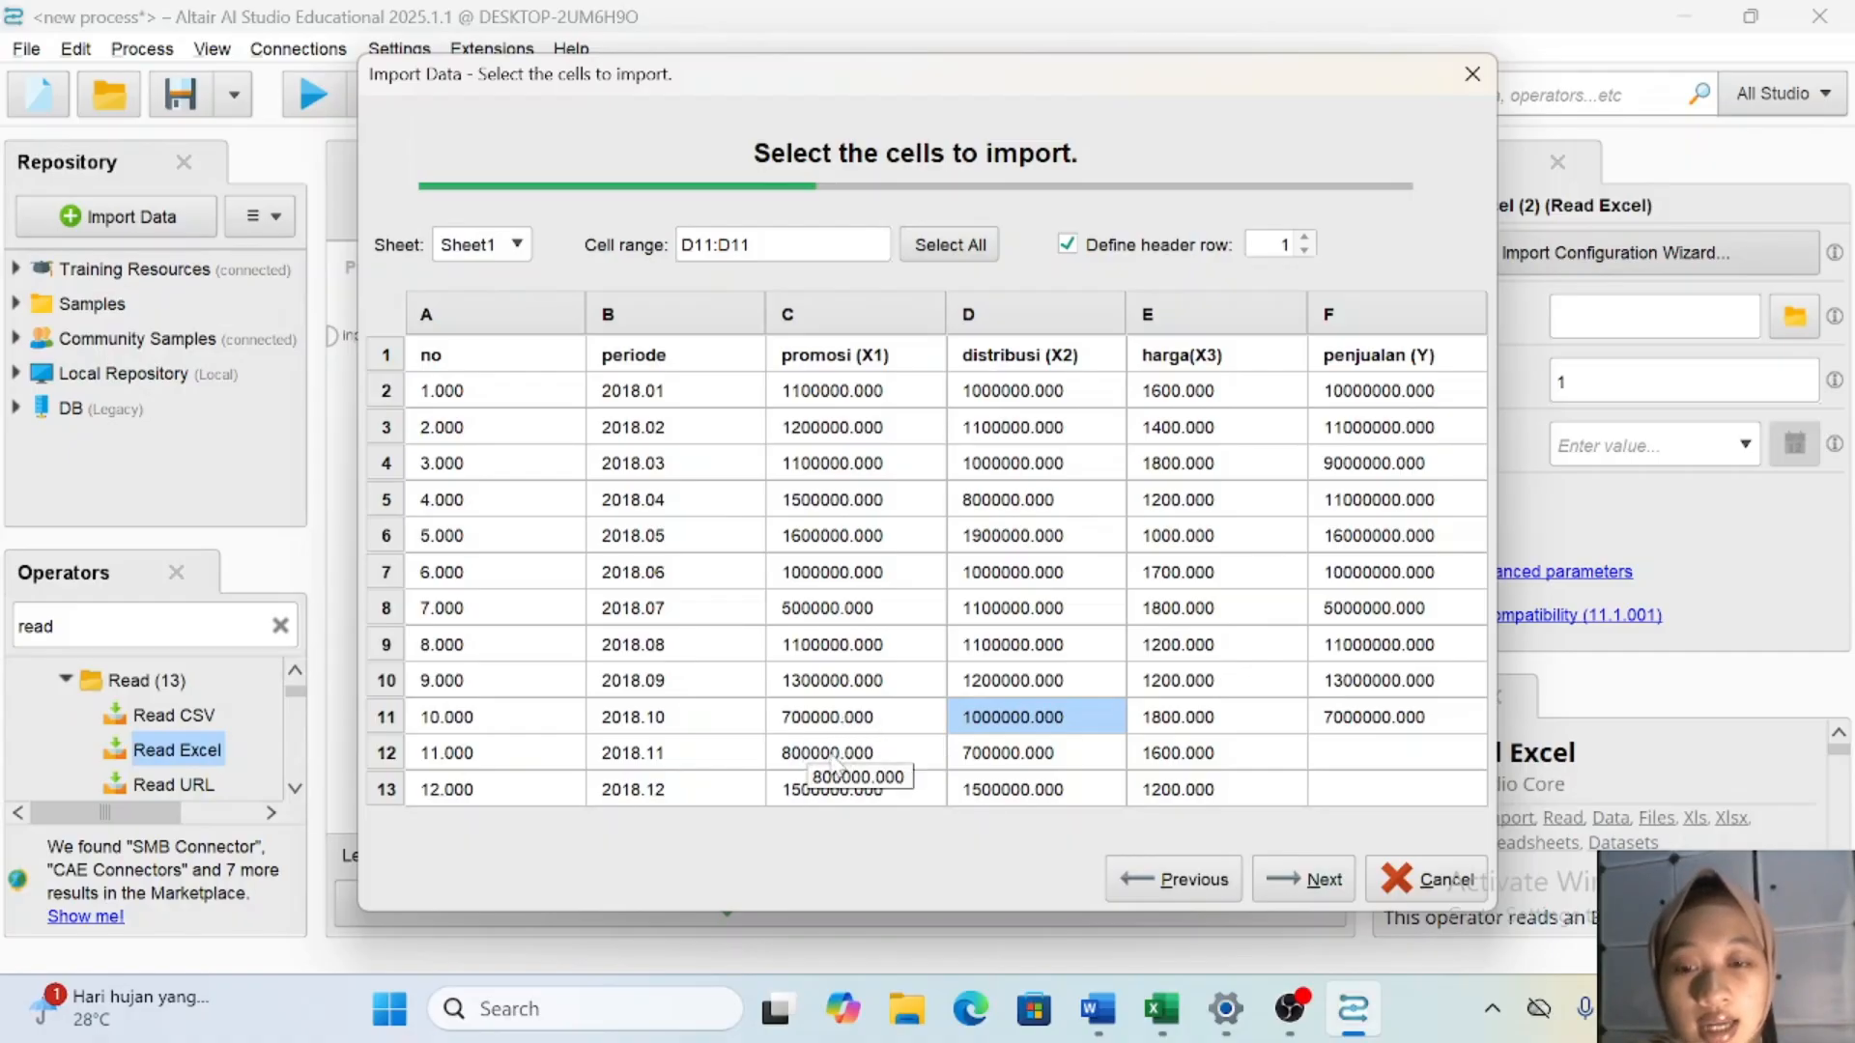
left_click_drag(813, 752, 1388, 791)
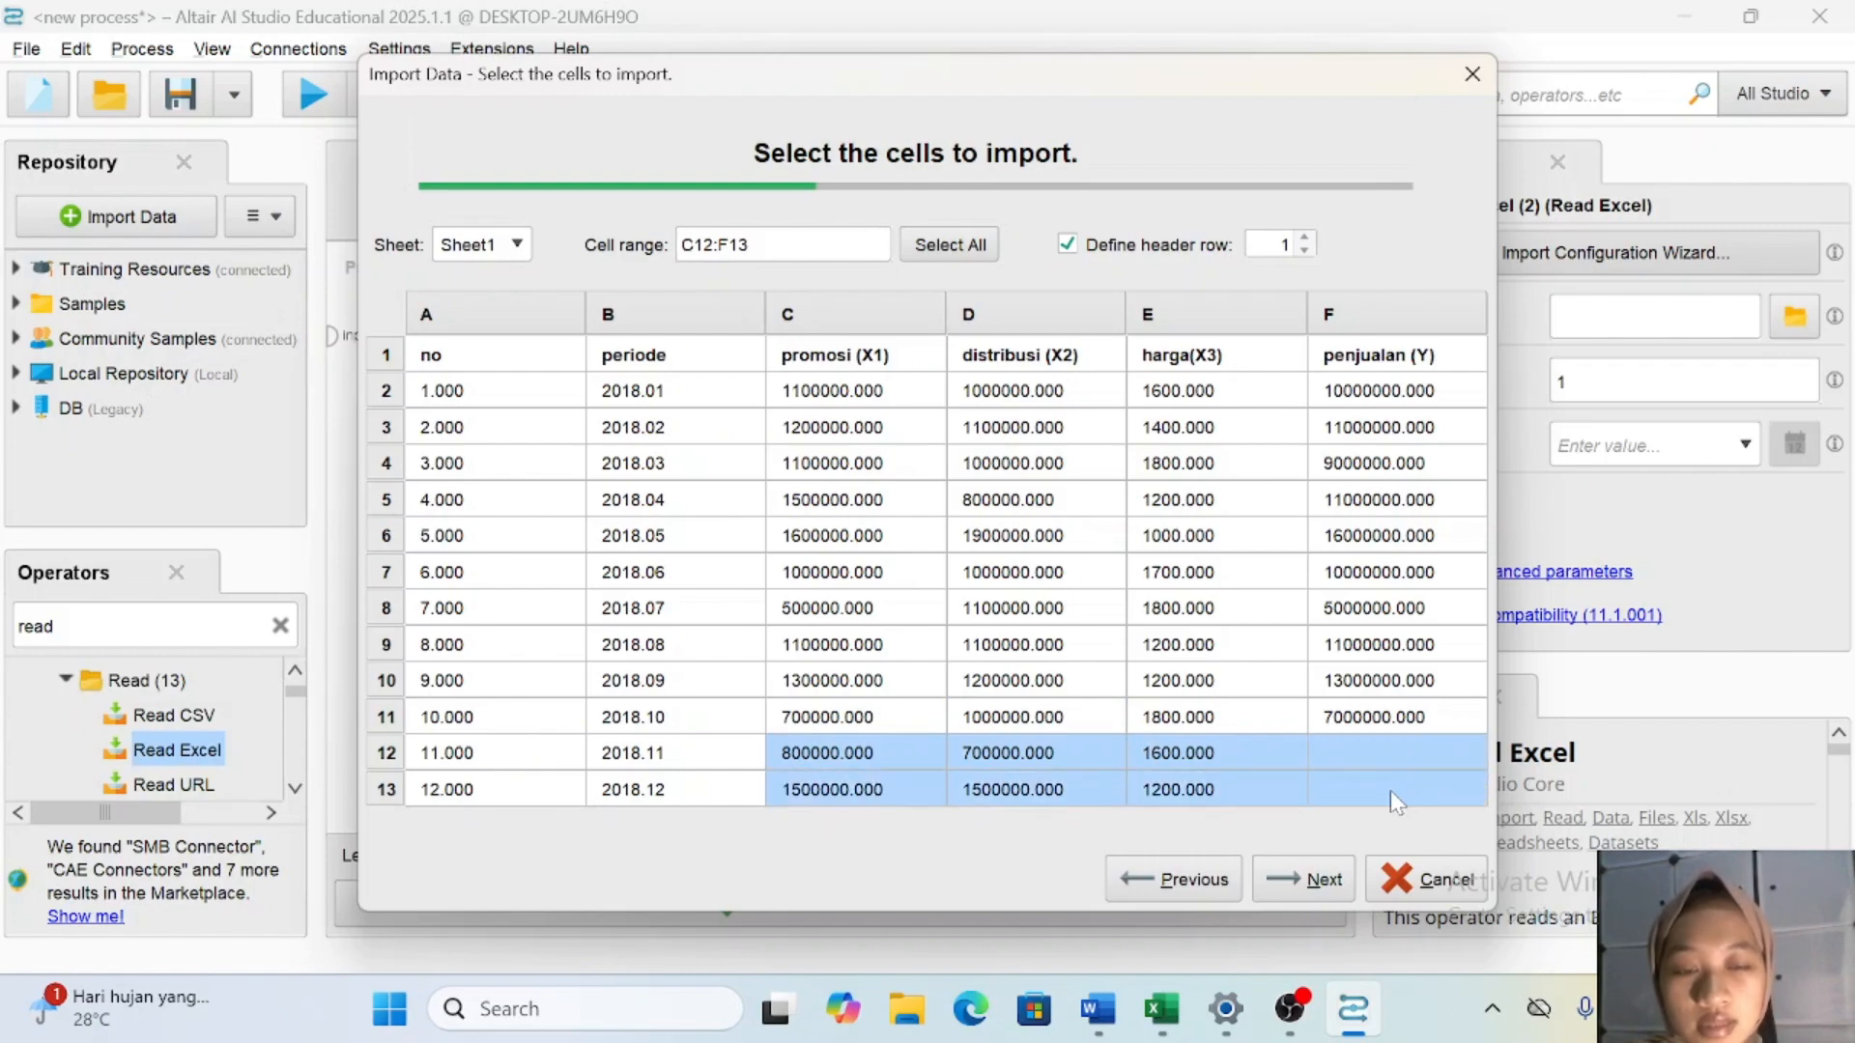
left_click(1319, 879)
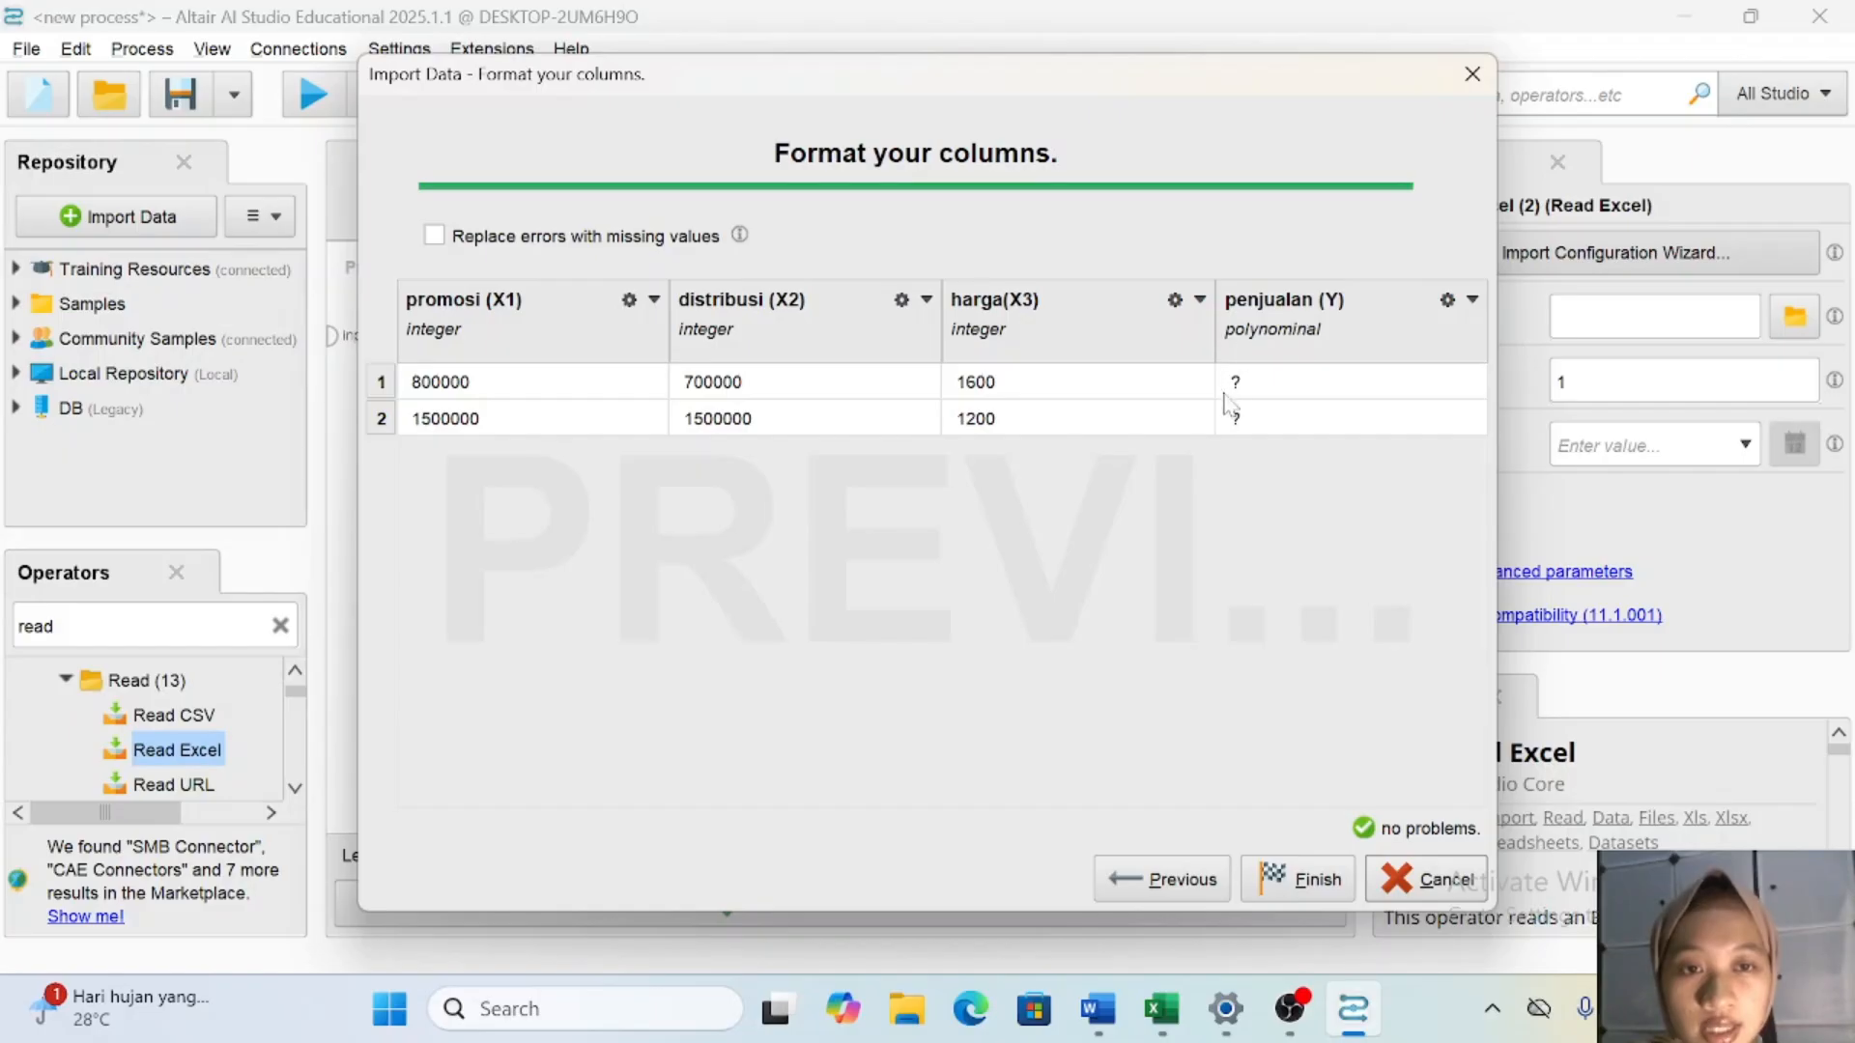
left_click(1285, 879)
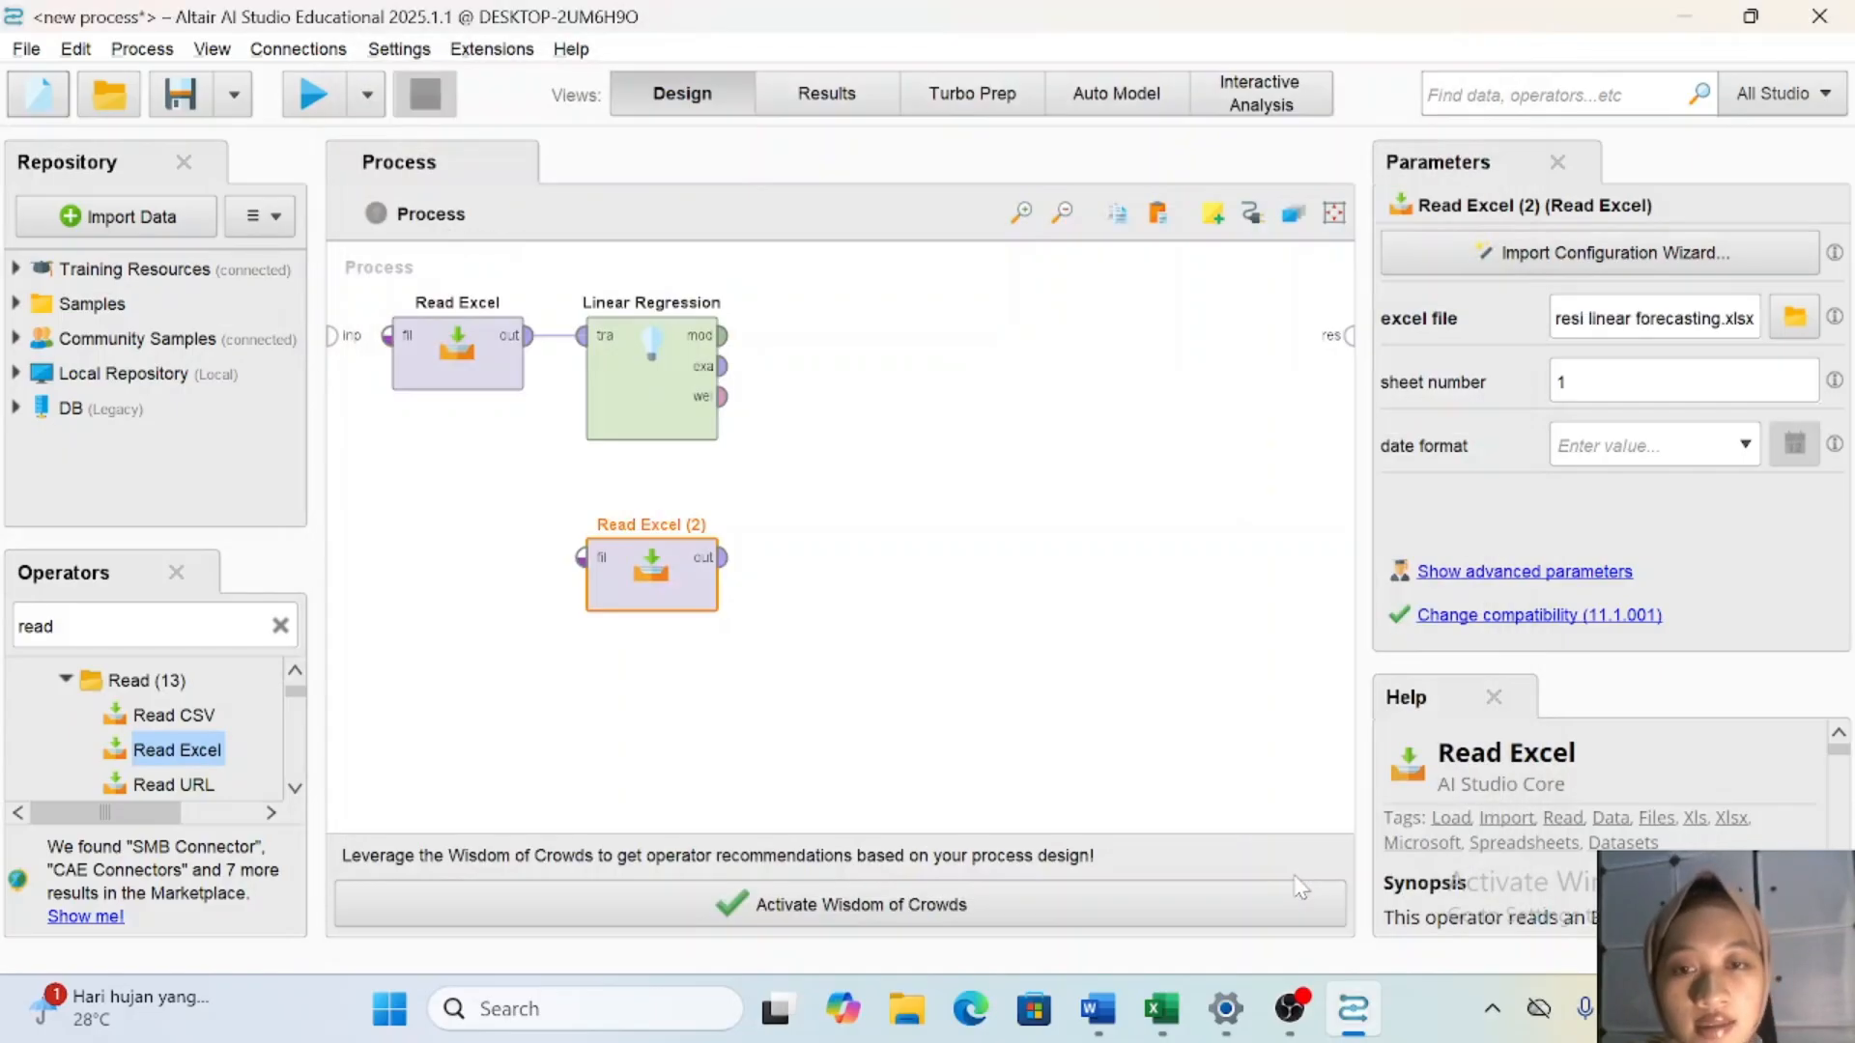
Search the operators for "apply m" and add an Apply Model operator beside Linear Regression.
left_click(281, 626)
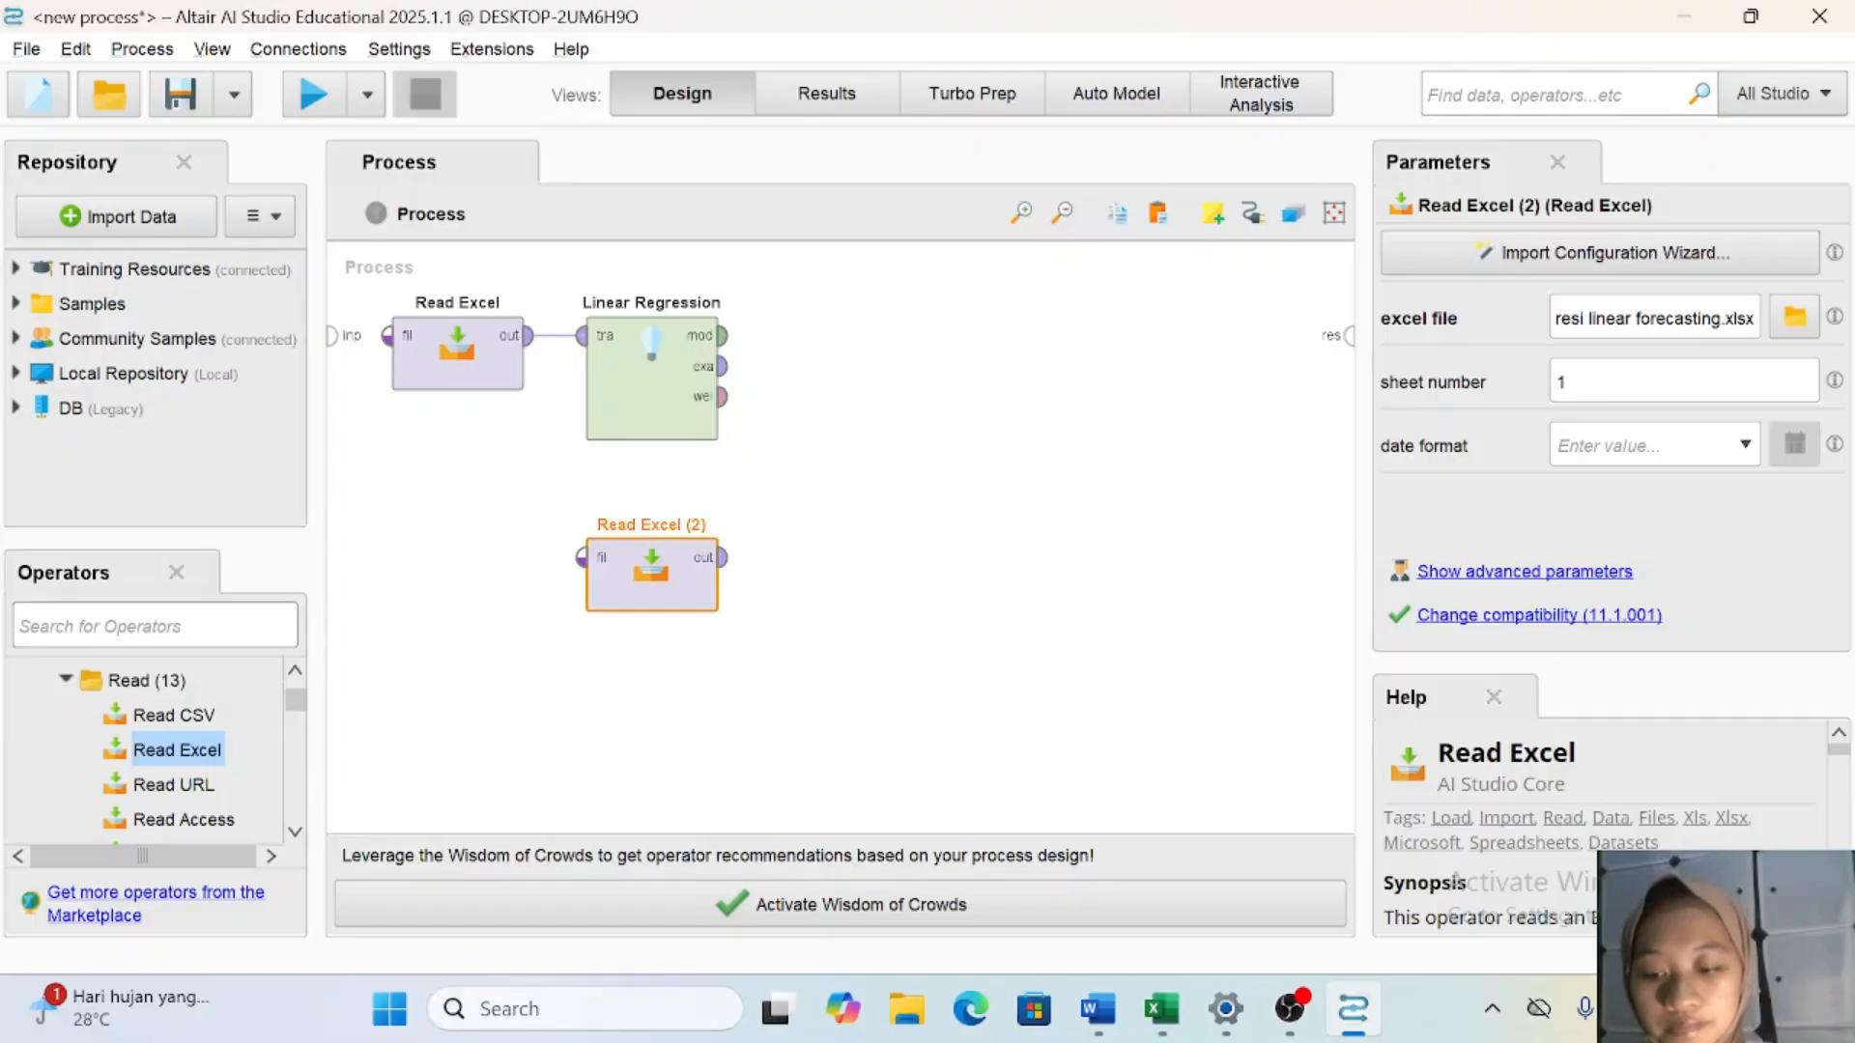
type("apply")
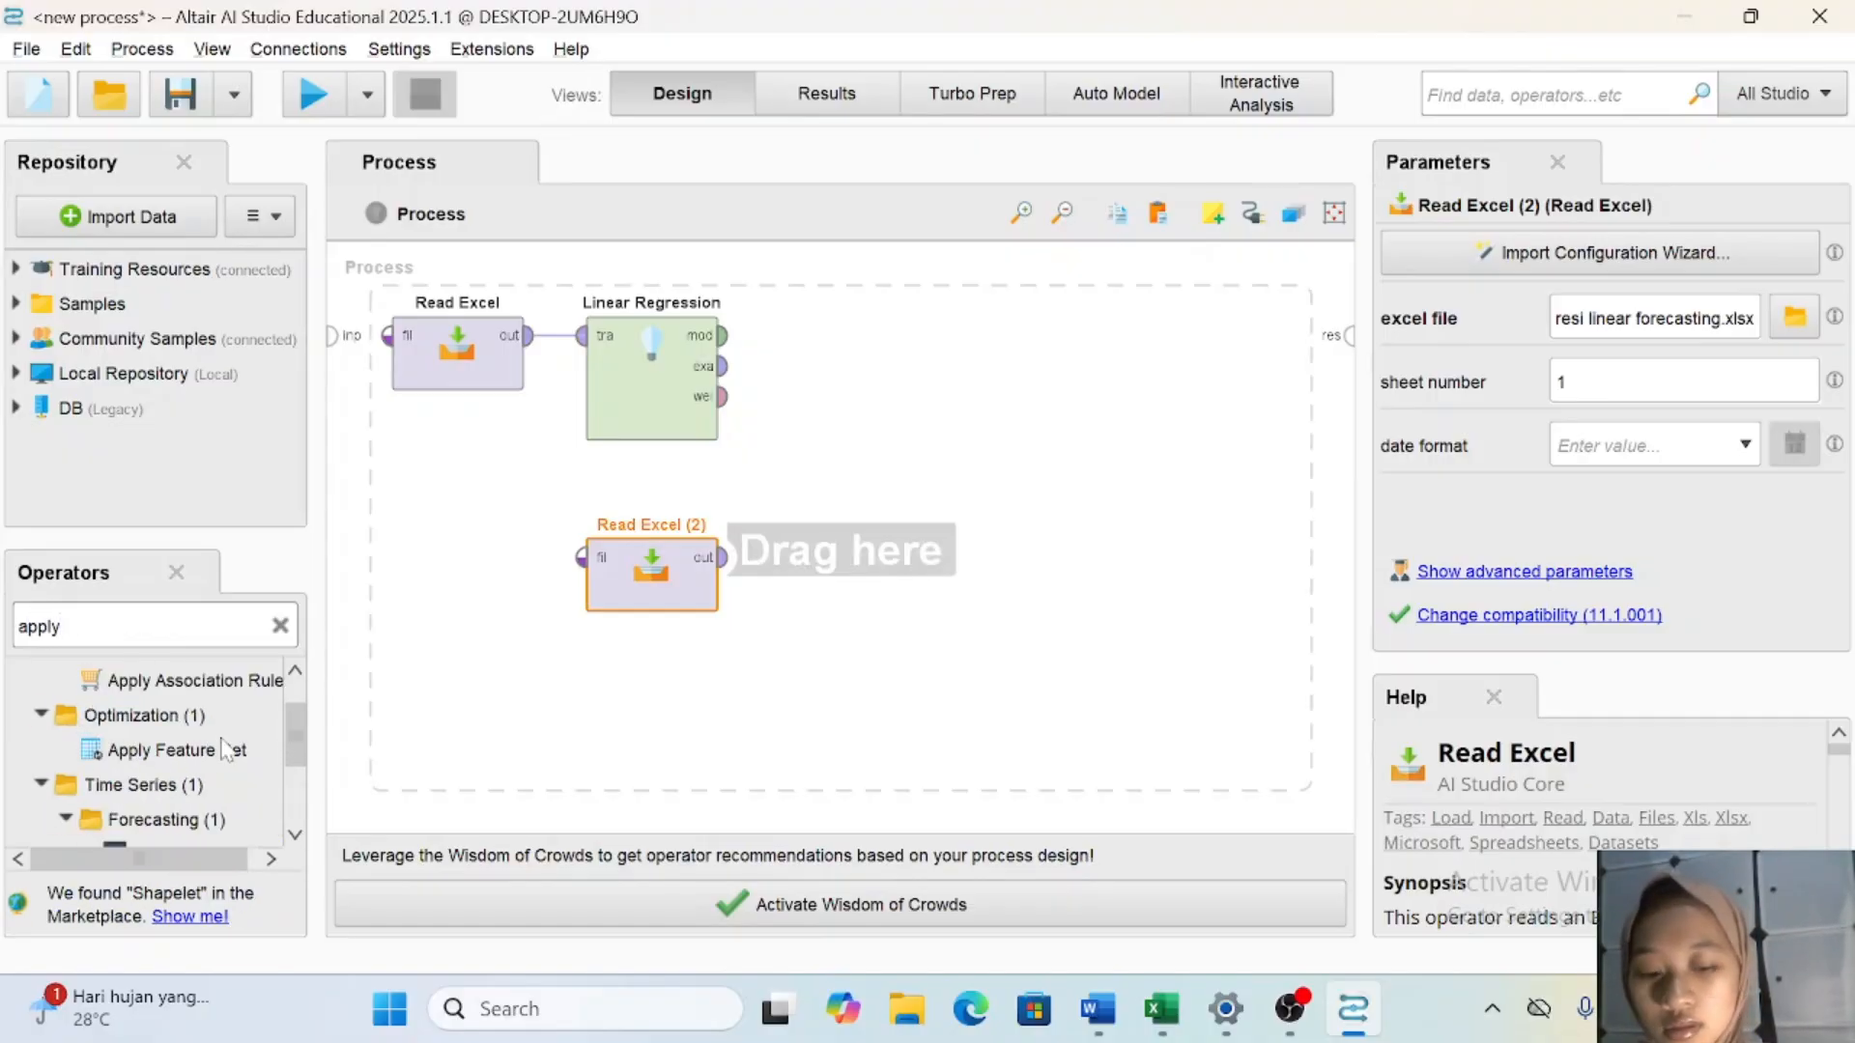
type(" m")
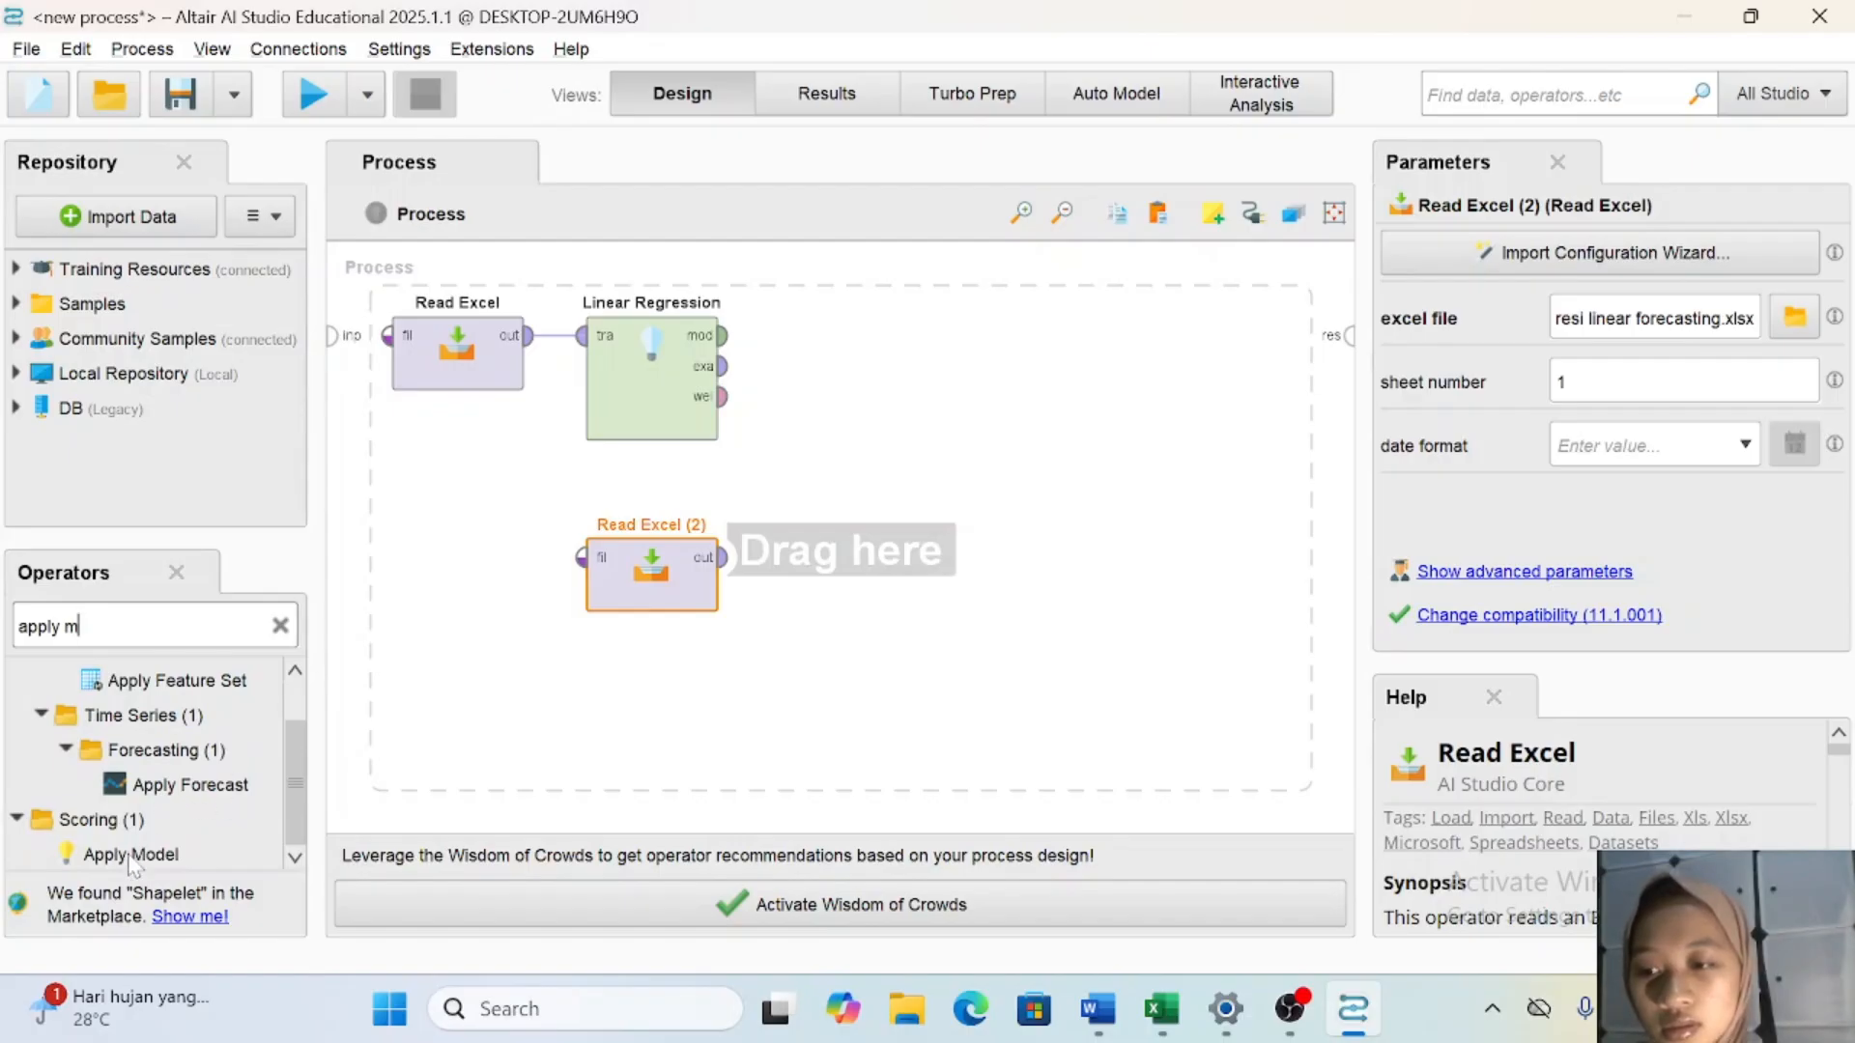
left_click_drag(133, 863, 957, 340)
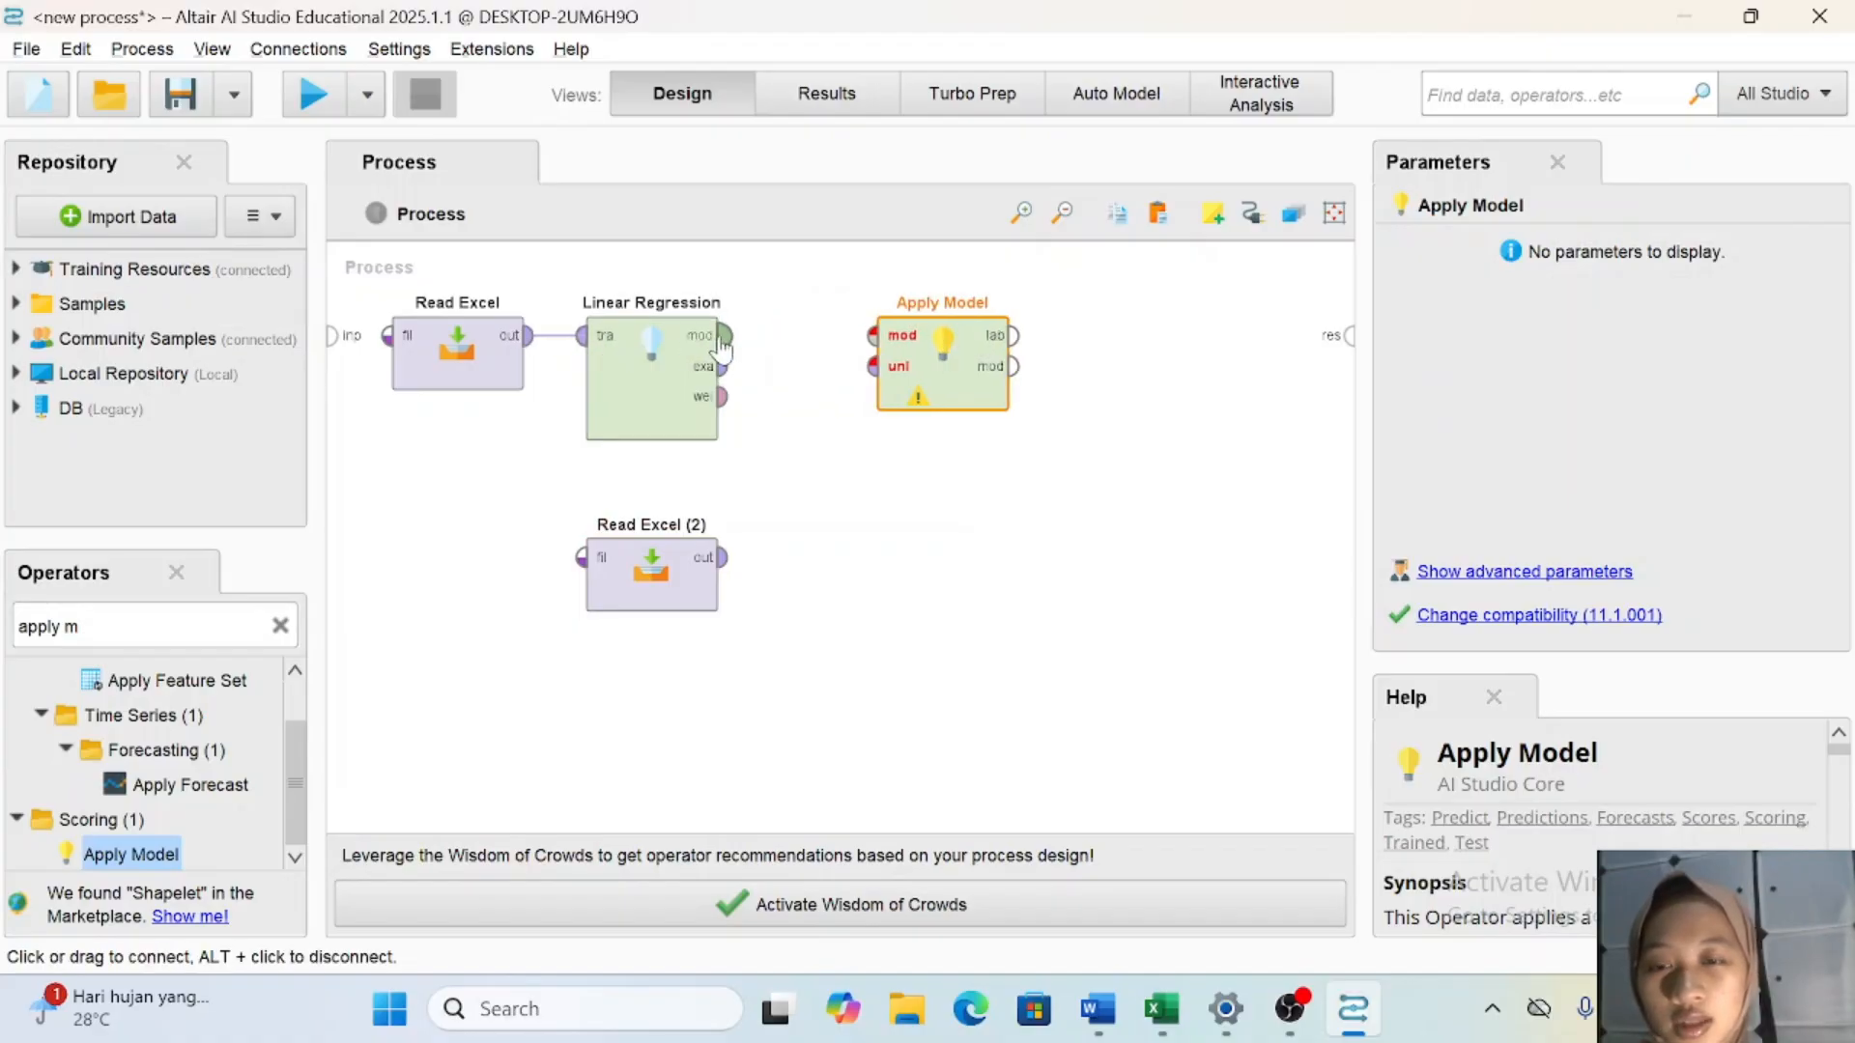
Connect the Linear Regression model and the second Read Excel output to Apply Model's model and unlabelled data inputs.
left_click_drag(720, 338, 874, 336)
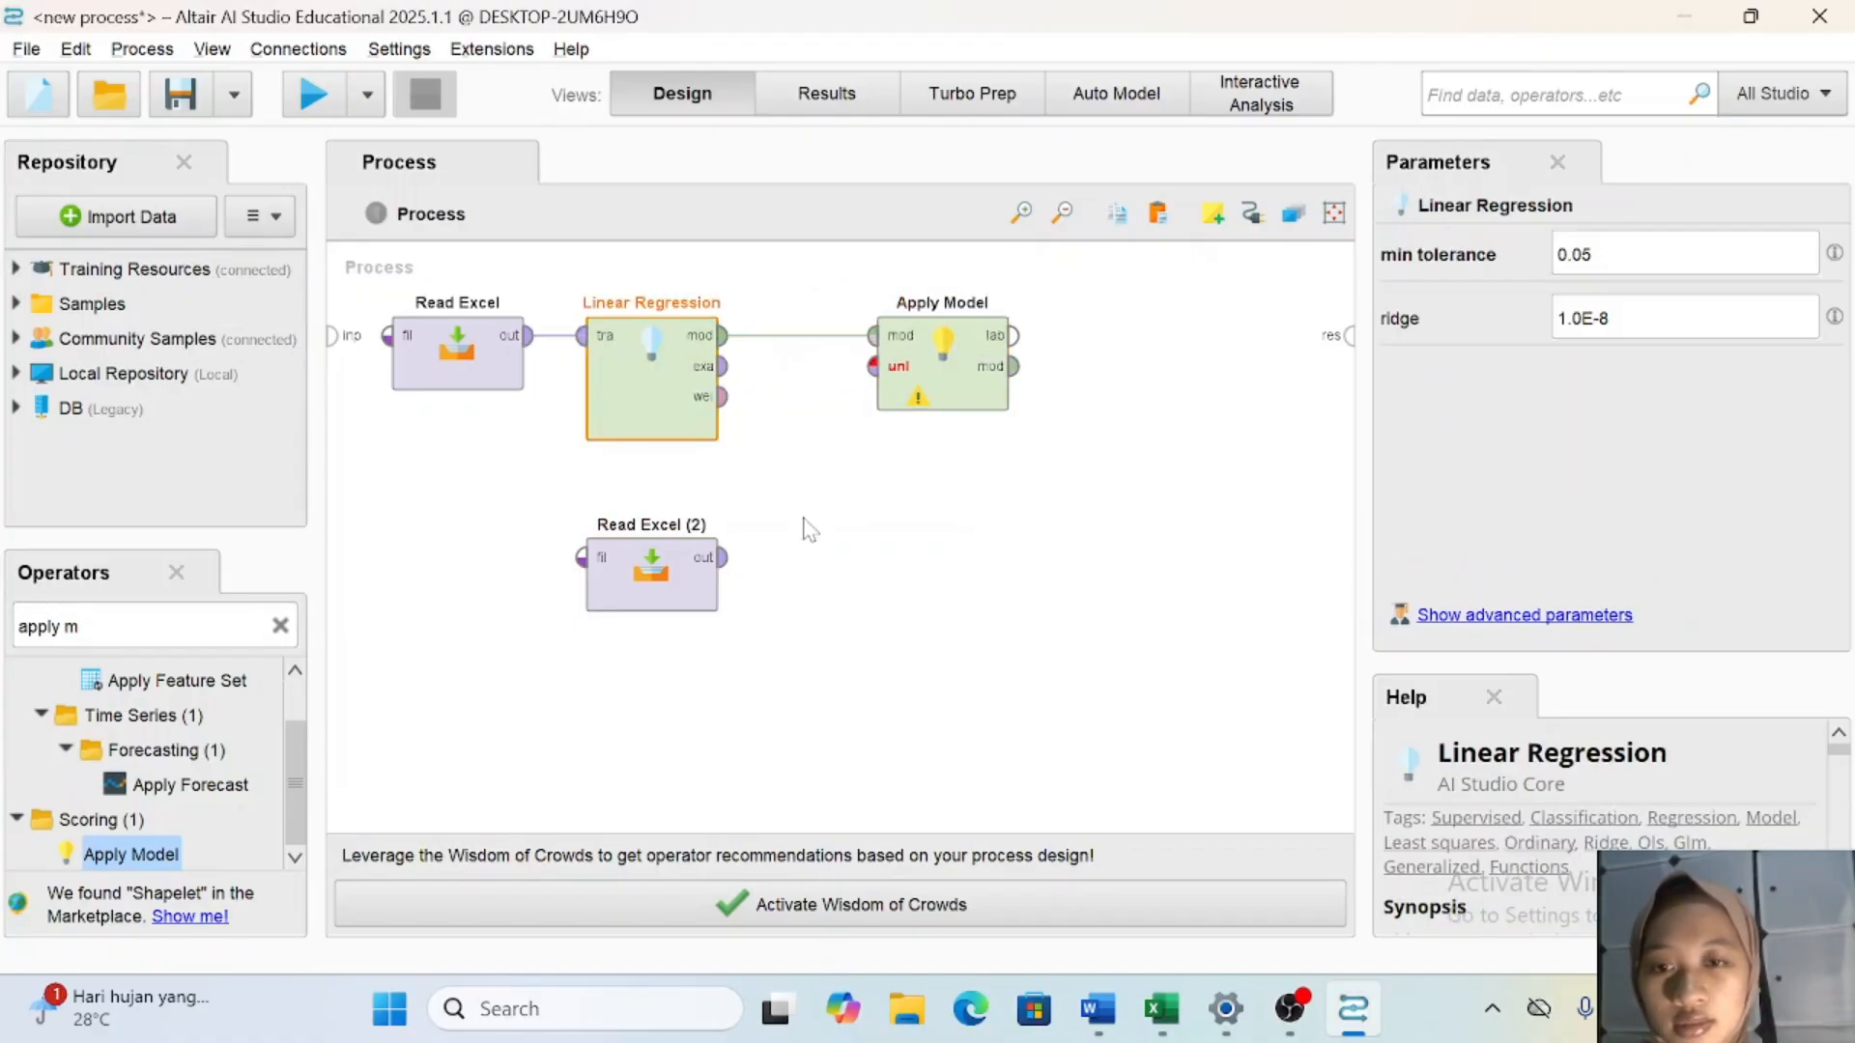
left_click_drag(723, 557, 875, 384)
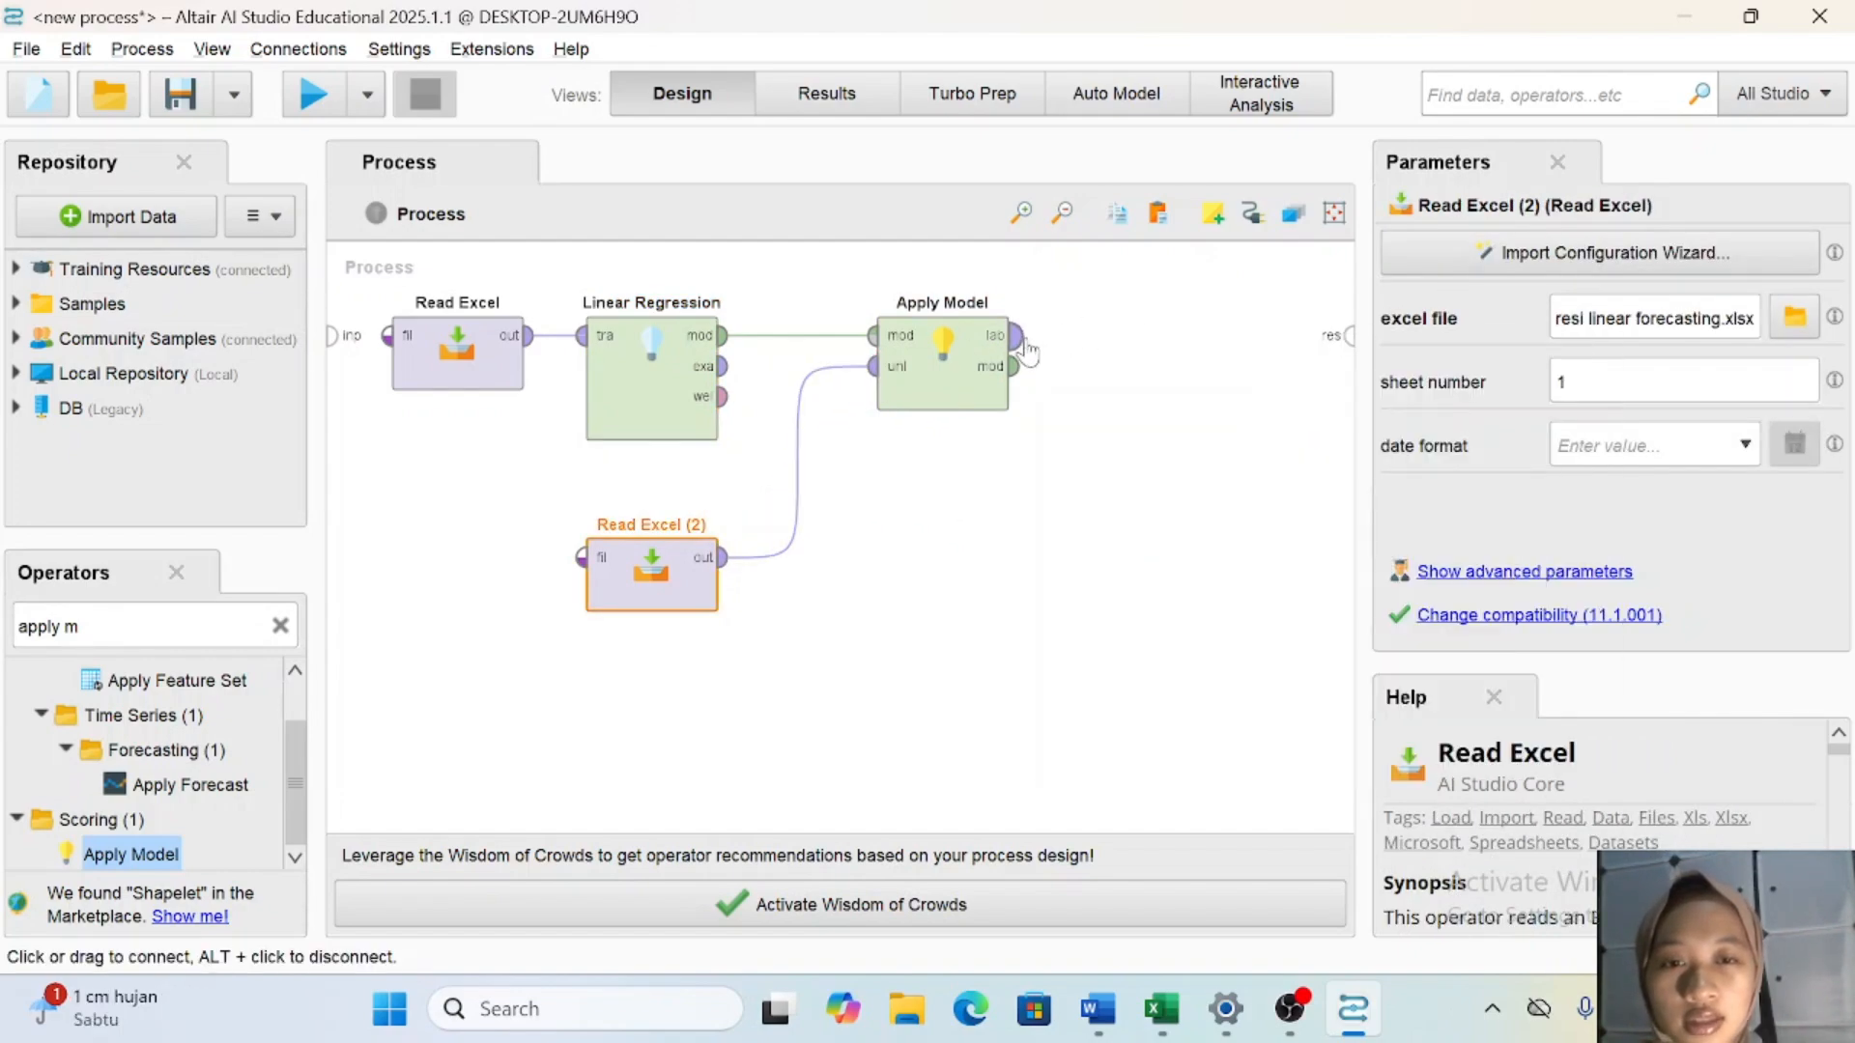
Connect Apply Model's labelled data and model outputs to the process result ports.
left_click_drag(1016, 336, 1343, 348)
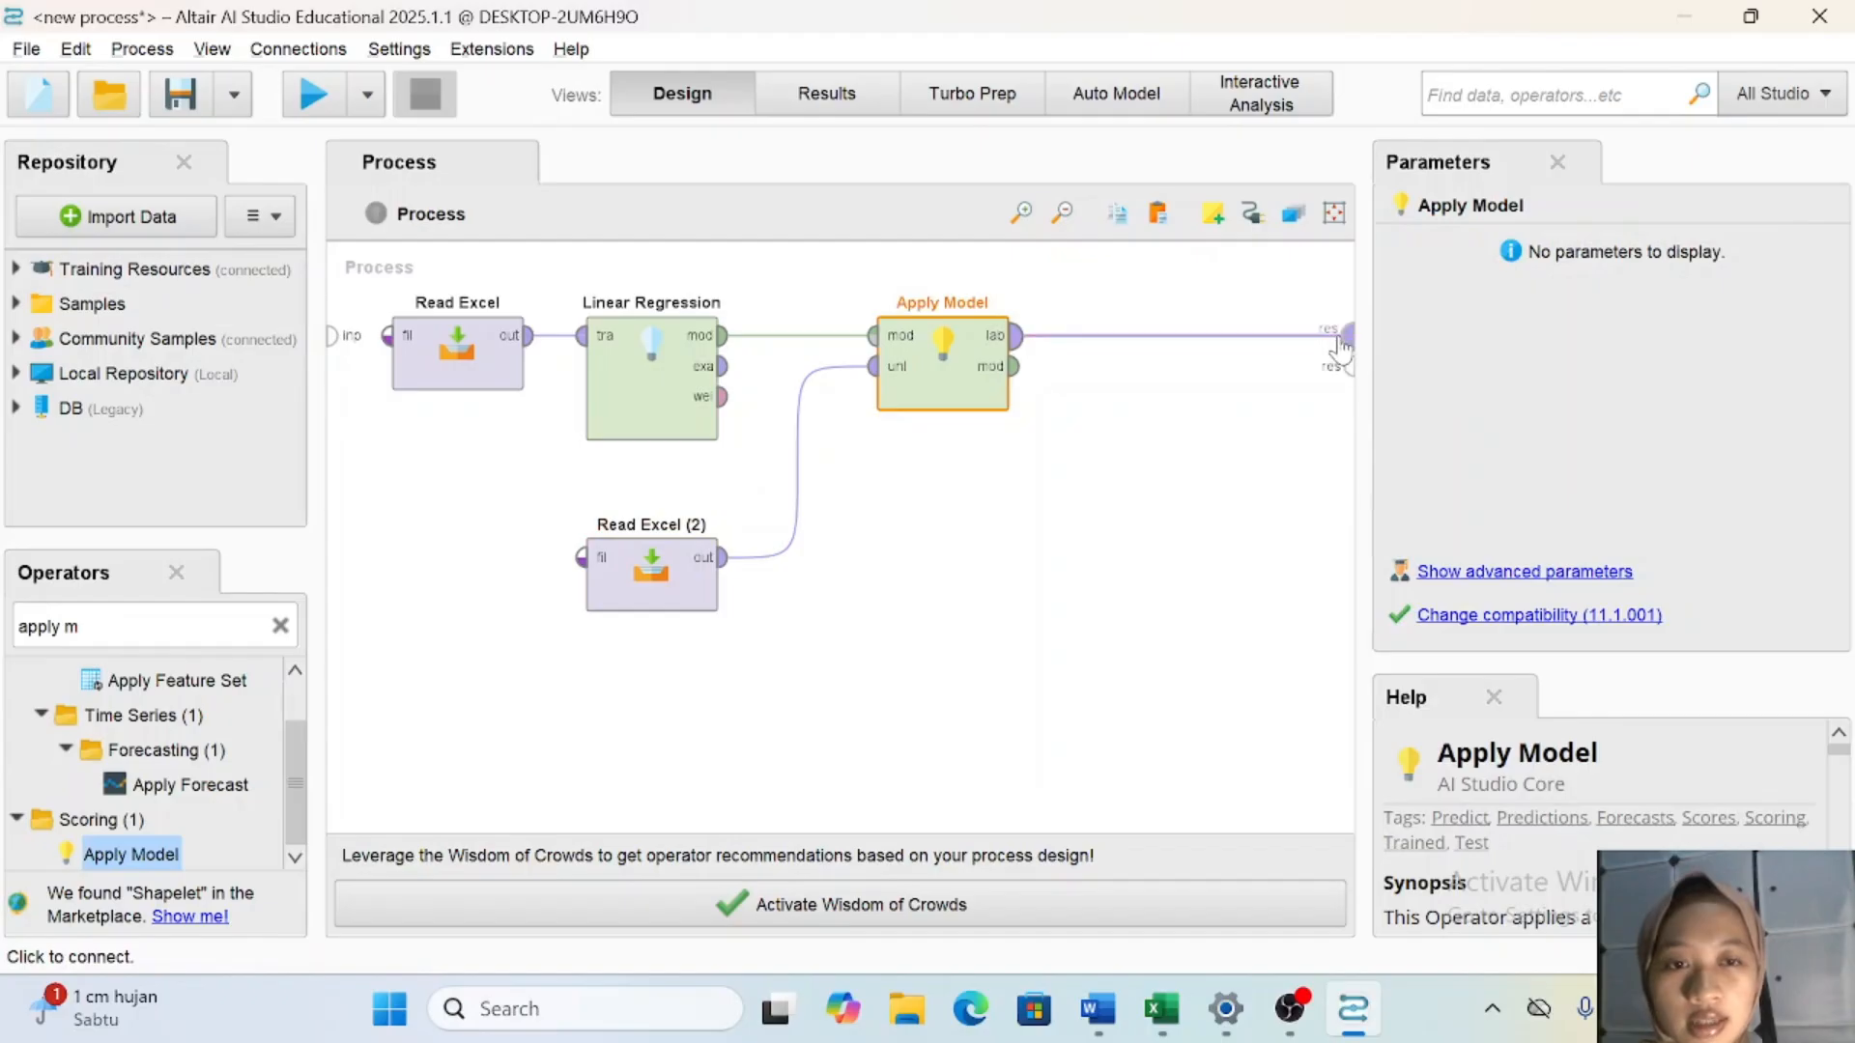
left_click_drag(1016, 367, 1349, 367)
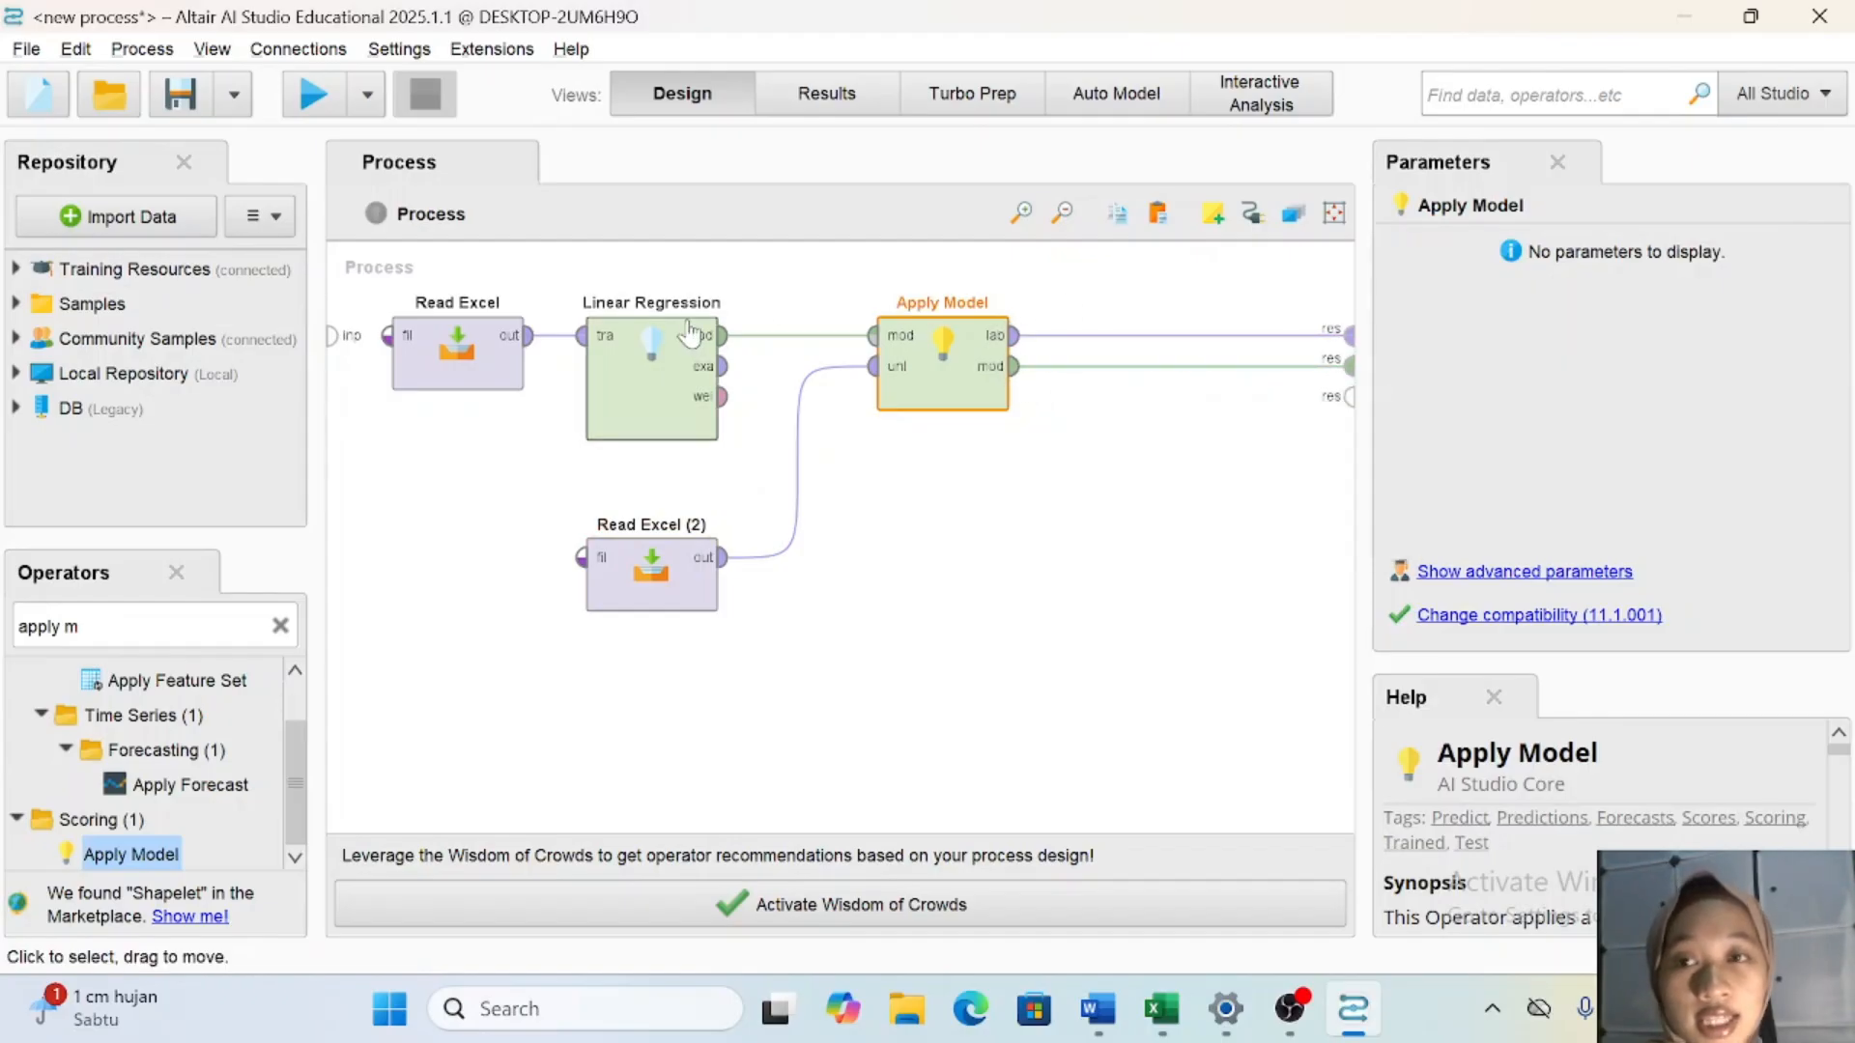
Run the process, review the regression coefficients and the predicted sales in the ExampleSet, and minimize the program window.
left_click(312, 94)
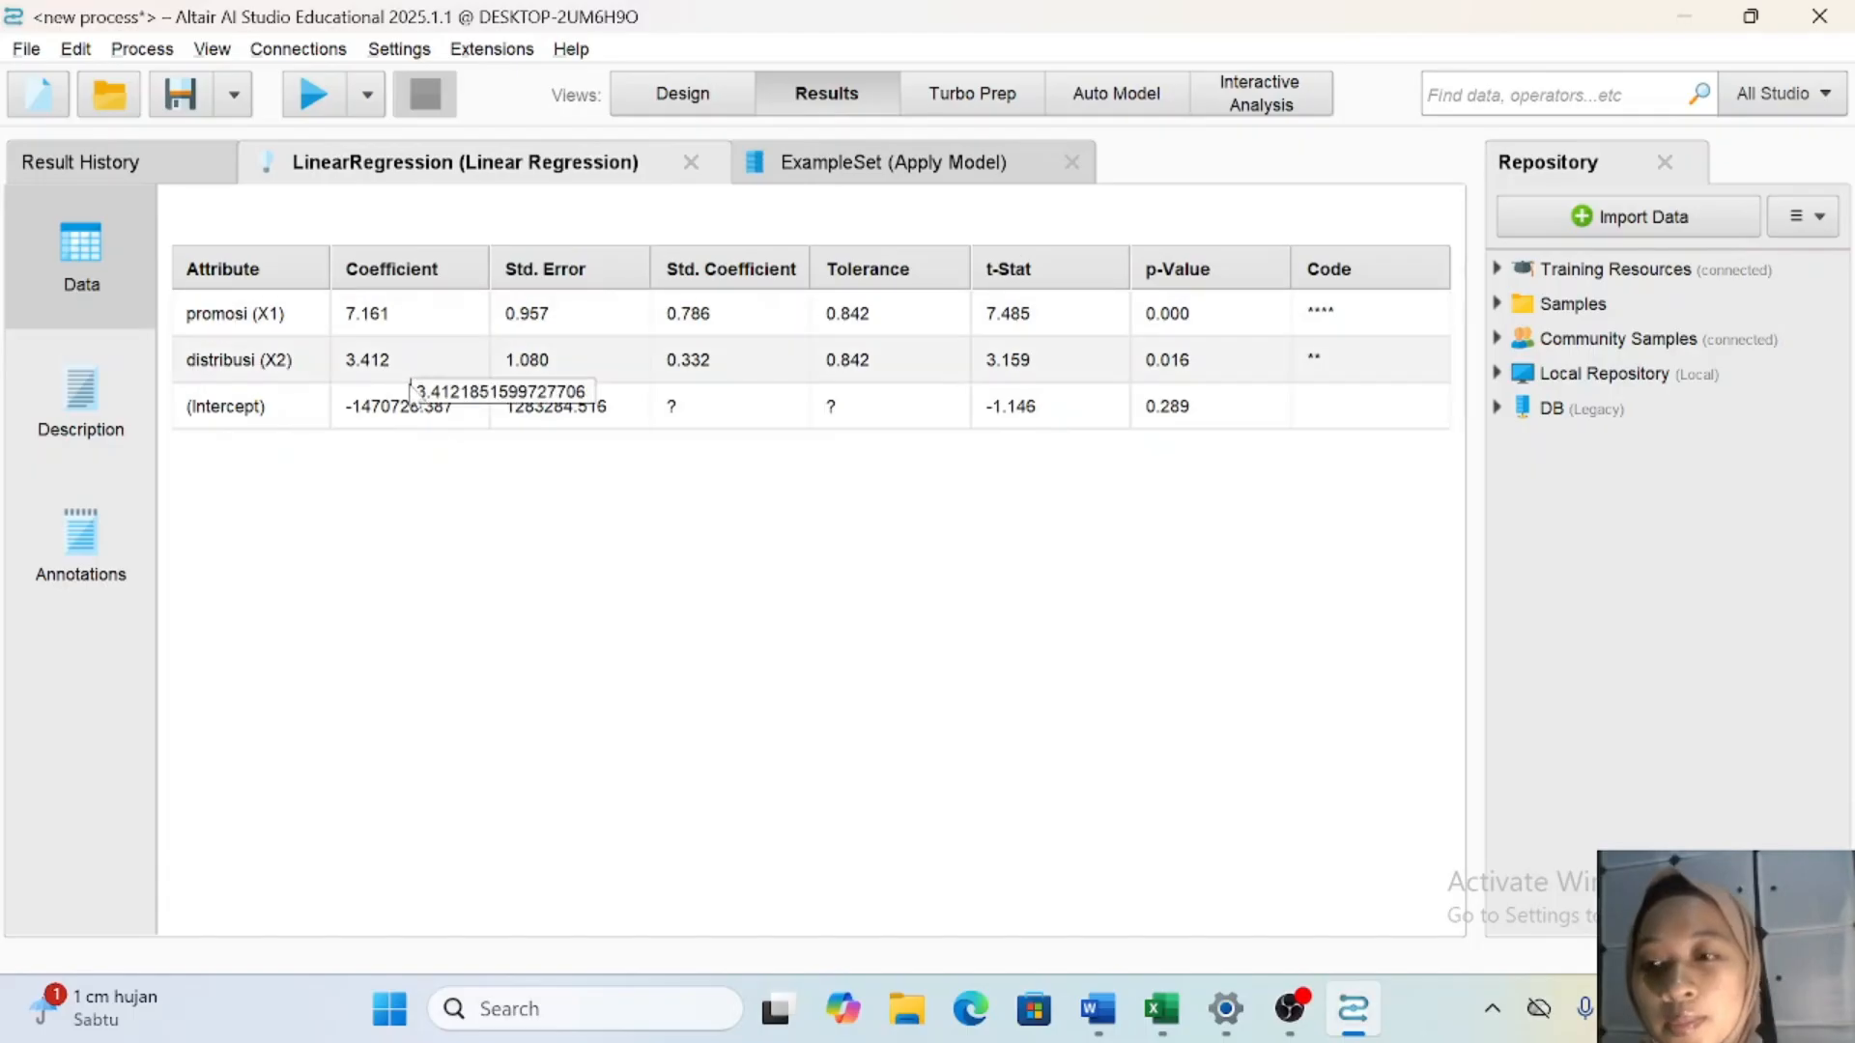
left_click(780, 166)
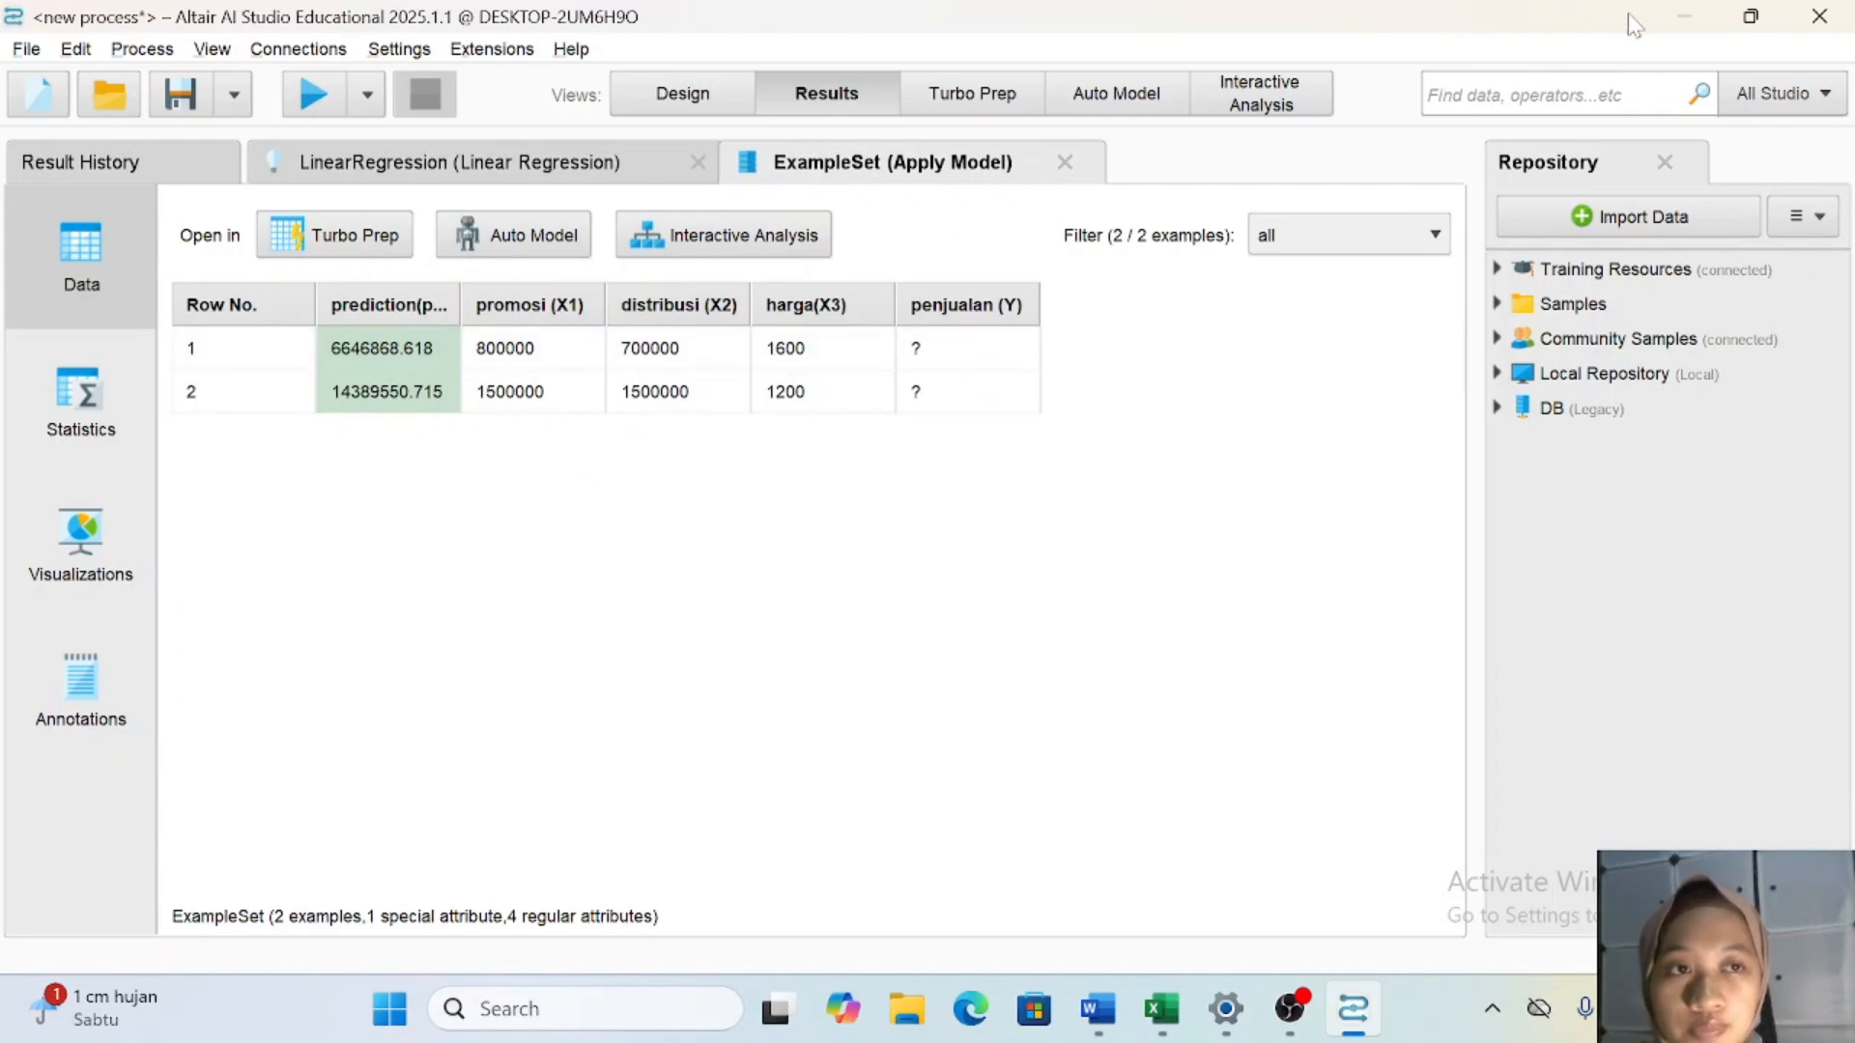
left_click(1681, 27)
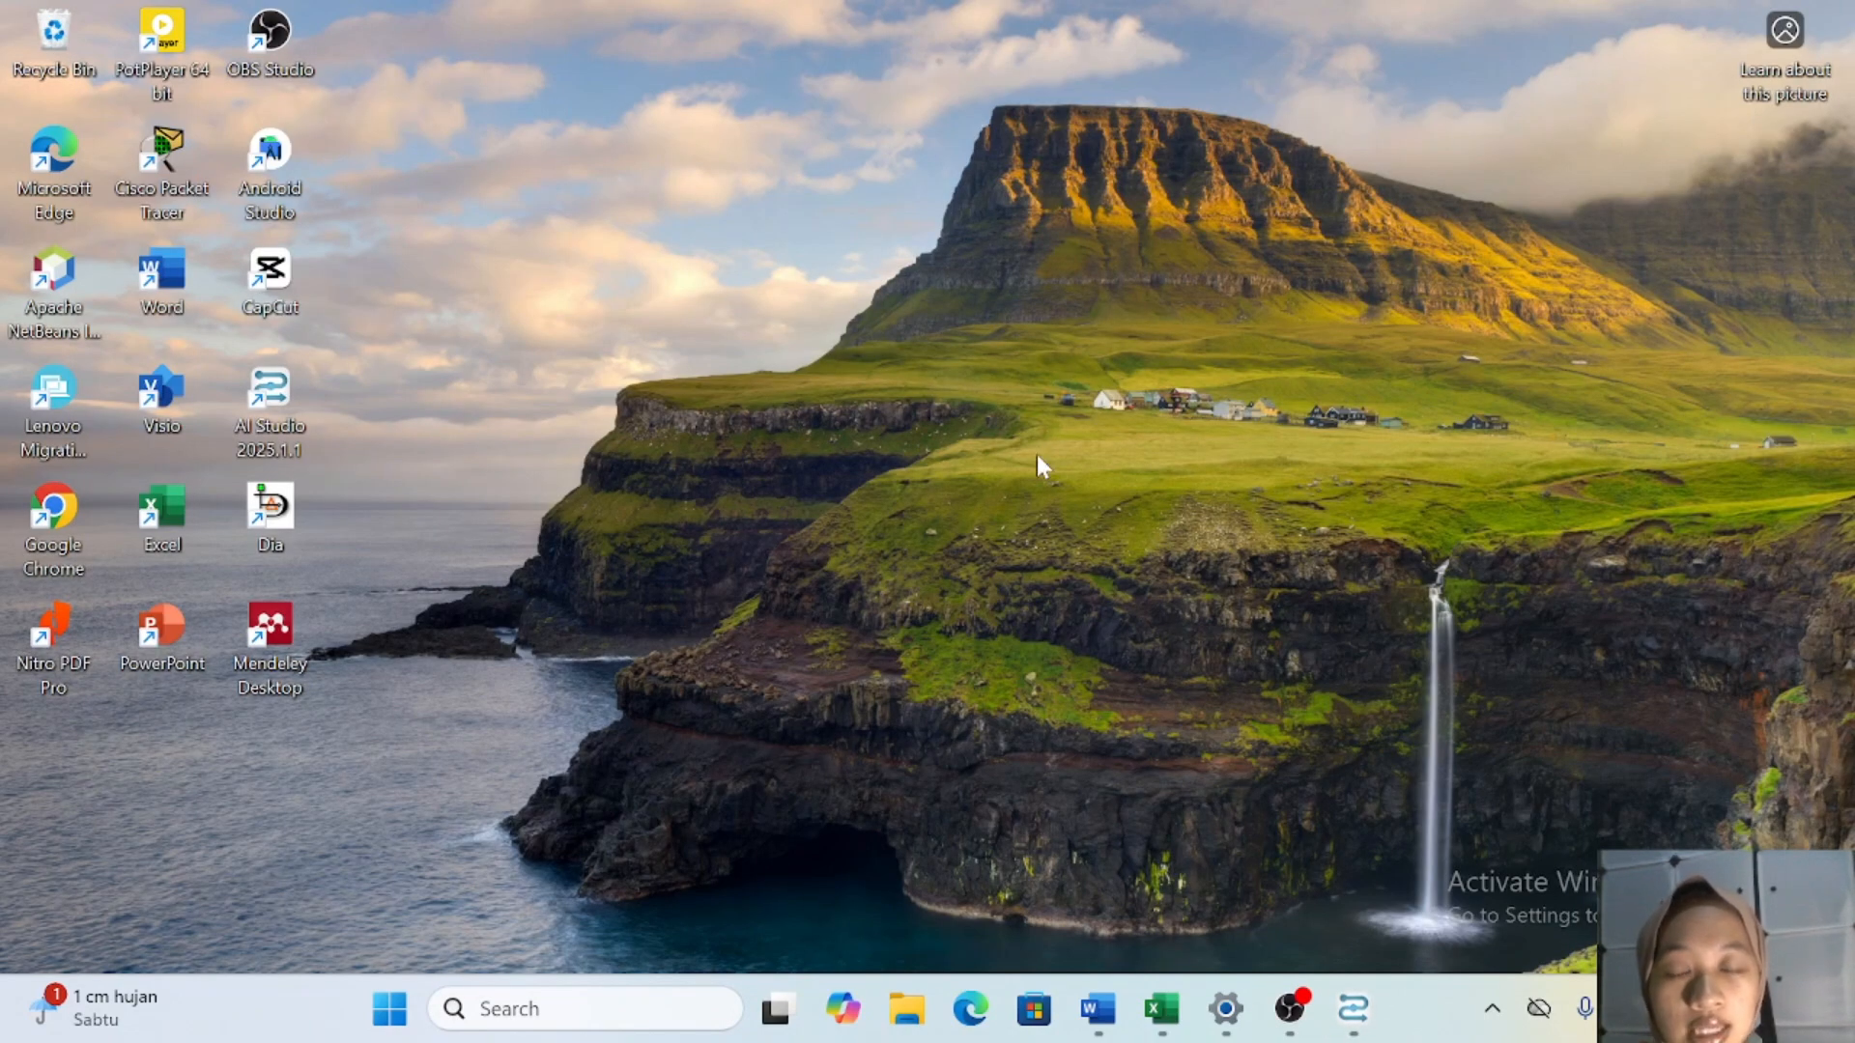